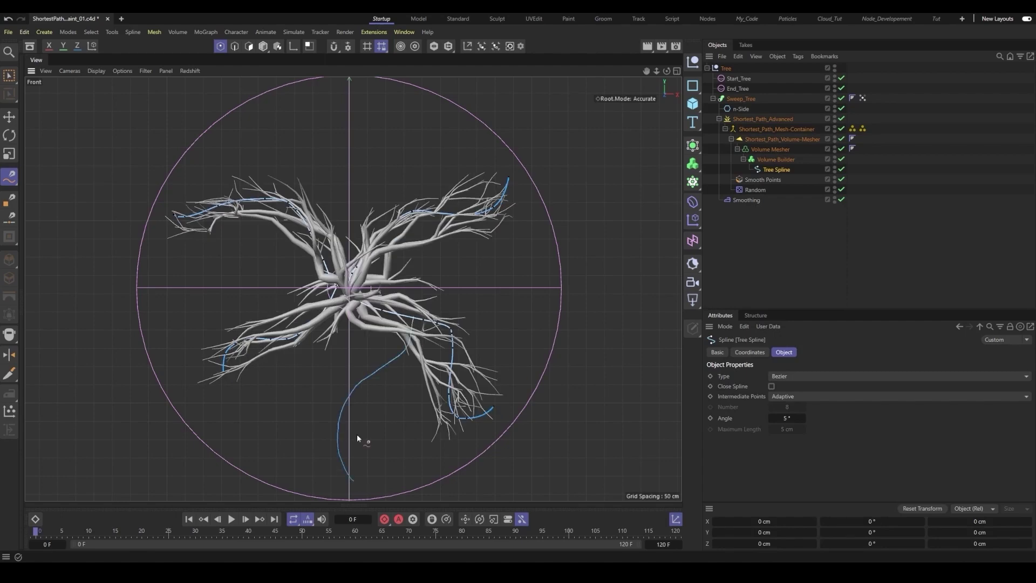
Sketch several more freehand strokes of the Tree Spline in the front view to guide the tree branches
{"action": "left_click_drag", "start_coordinate": [289, 206], "coordinate": [274, 99]}
{"action": "left_click_drag", "start_coordinate": [418, 222], "coordinate": [426, 109]}
{"action": "left_click_drag", "start_coordinate": [292, 317], "coordinate": [158, 269]}
{"action": "left_click_drag", "start_coordinate": [433, 307], "coordinate": [548, 281]}
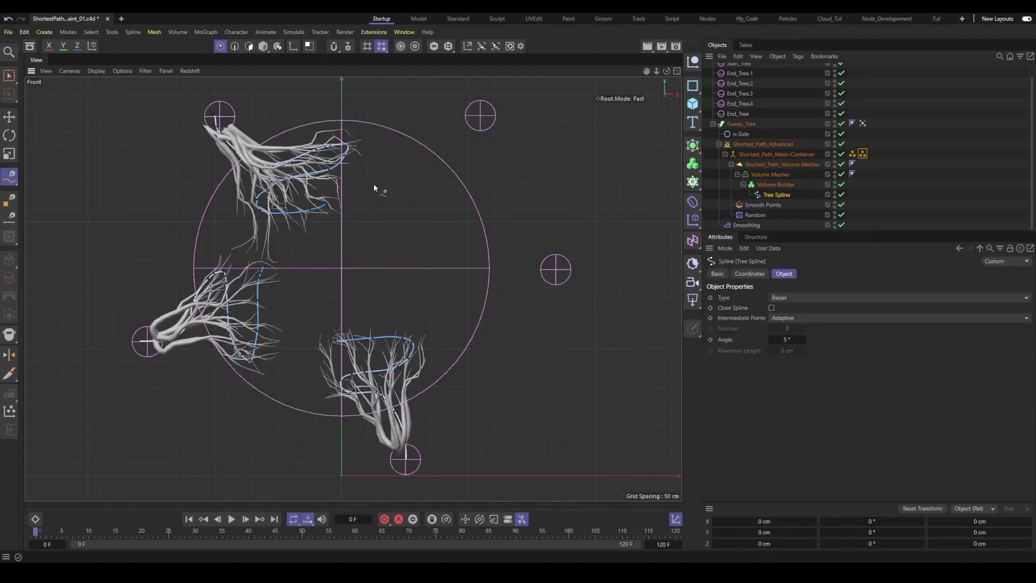
{"action": "left_click_drag", "start_coordinate": [550, 271], "coordinate": [393, 259]}
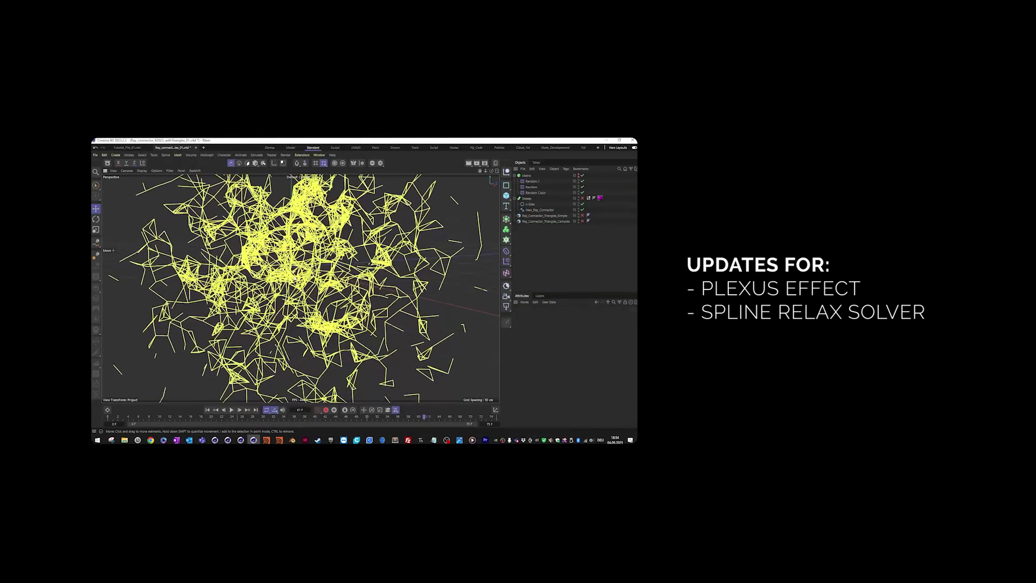
In the plexus scene, enable the Ray_Connector_Triangles_Complex generator and turn on its X-Ray display
{"action": "left_click", "coordinate": [583, 222]}
{"action": "left_click", "coordinate": [561, 222]}
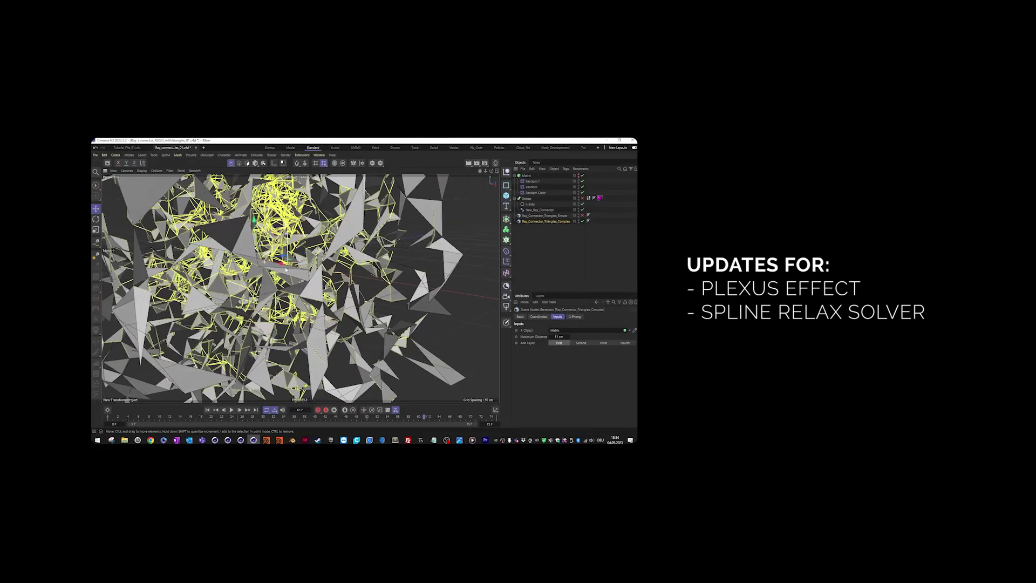
{"action": "left_click_drag", "start_coordinate": [295, 265], "coordinate": [256, 266], "text": "alt"}
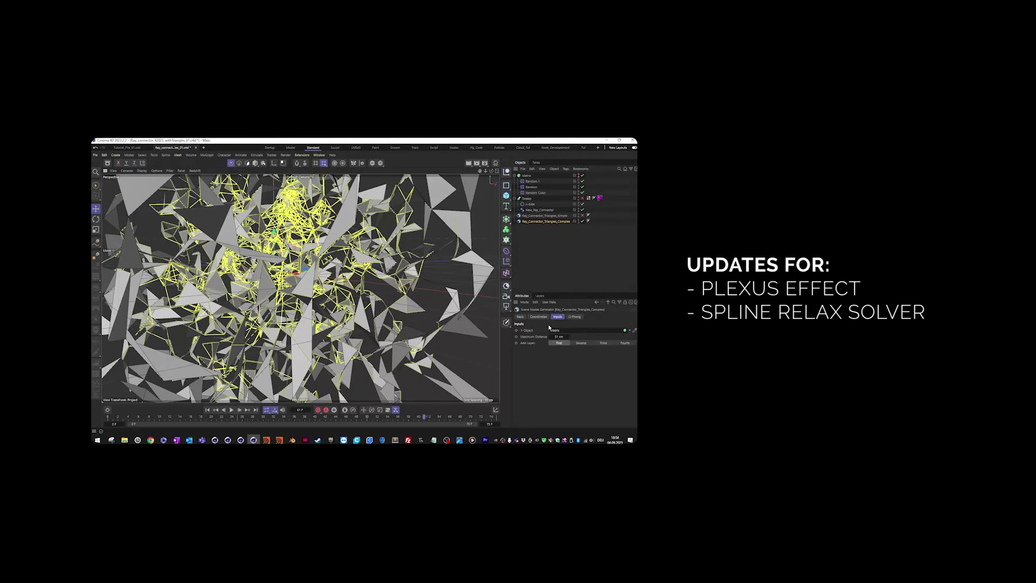
{"action": "left_click", "coordinate": [520, 317]}
{"action": "left_click", "coordinate": [549, 381]}
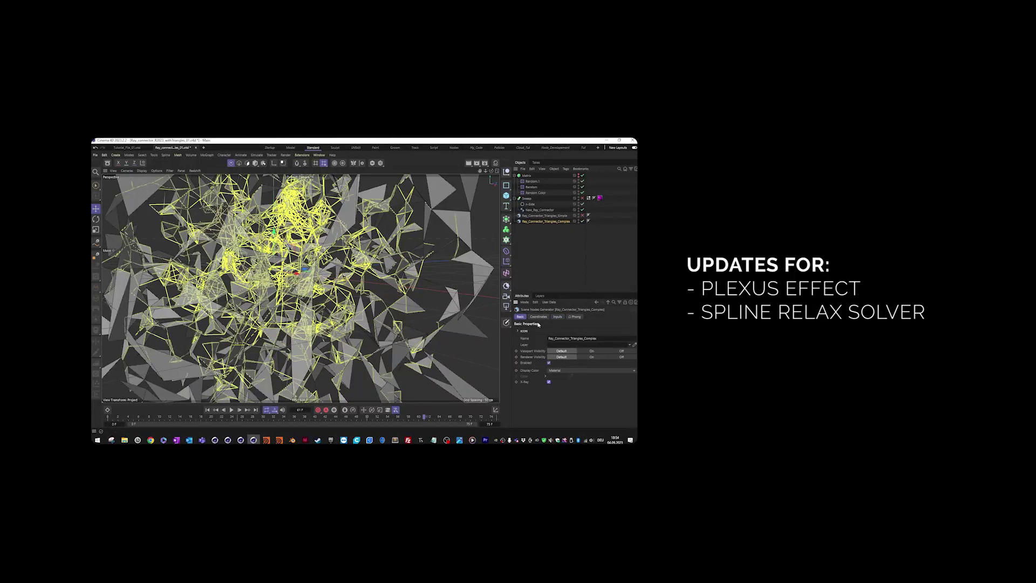
Step the complex triangle connector's Add Layer option through Second and Third up to Fourth
{"action": "left_click", "coordinate": [557, 317]}
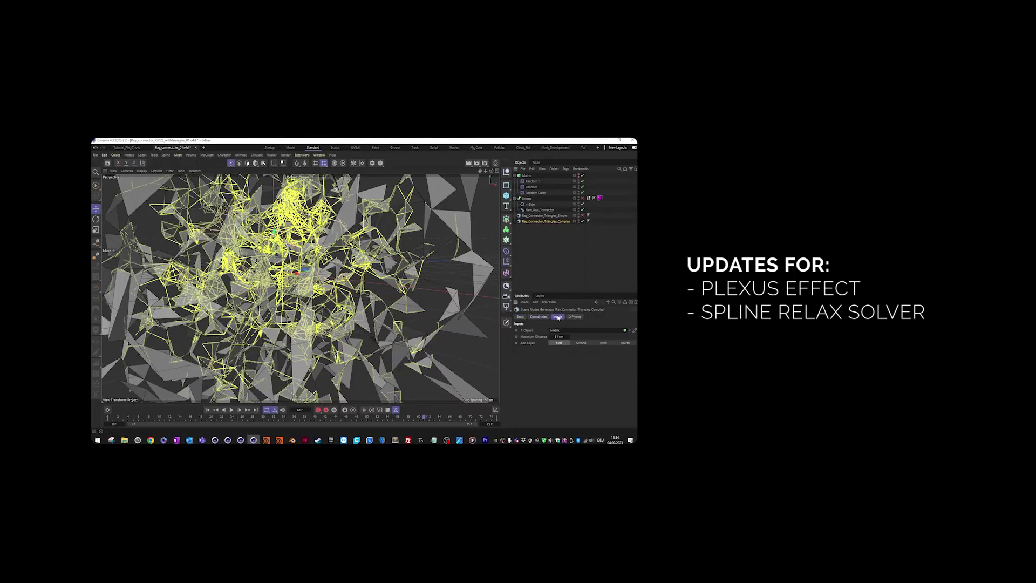
{"action": "left_click", "coordinate": [580, 343]}
{"action": "left_click", "coordinate": [603, 343]}
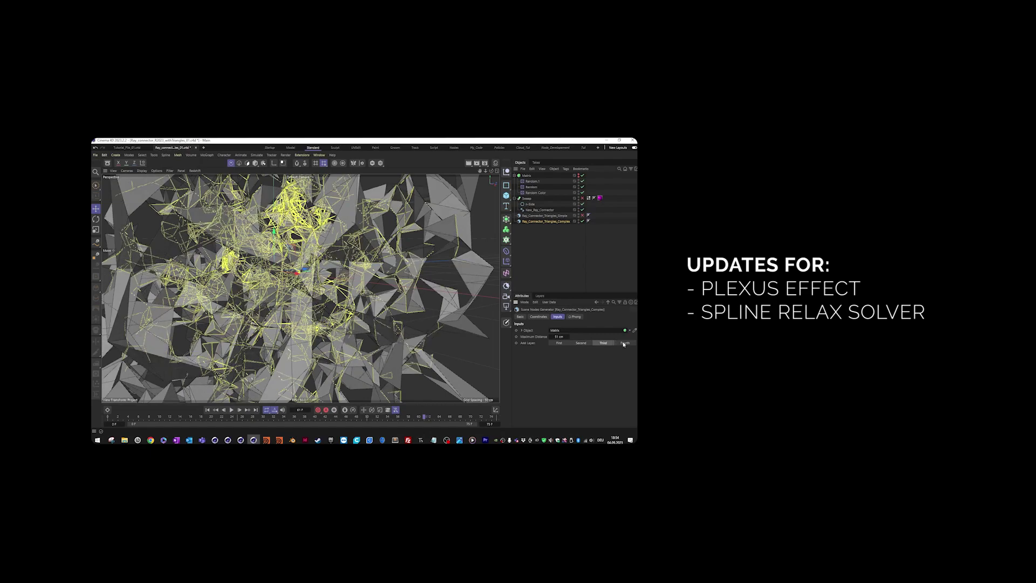
{"action": "left_click", "coordinate": [623, 344]}
{"action": "left_click_drag", "start_coordinate": [261, 288], "coordinate": [378, 265], "text": "alt"}
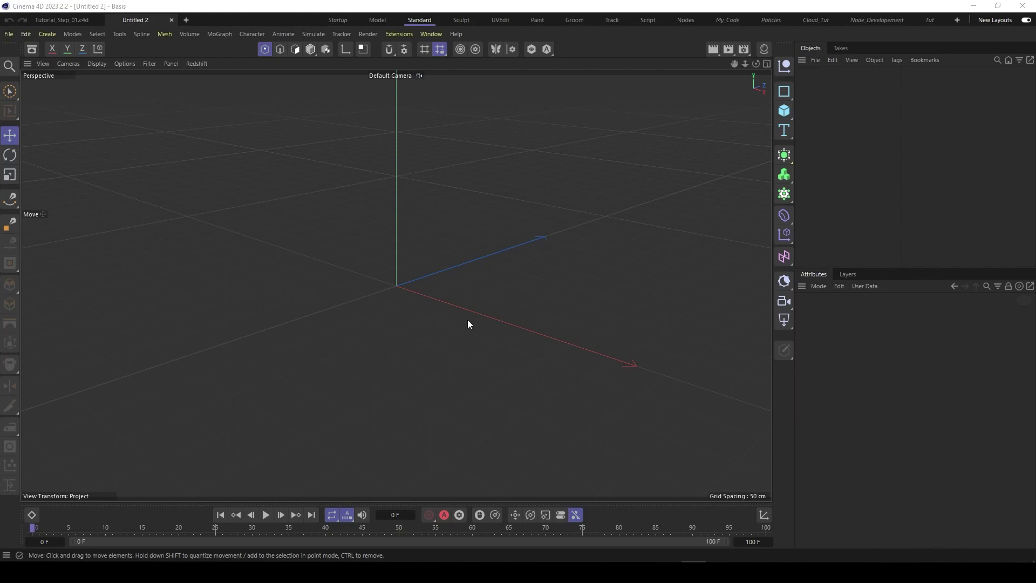
In the empty Untitled 2 scene, add a plane and display it with Gouraud Shading (Lines)
{"action": "left_click", "coordinate": [784, 110]}
{"action": "left_click", "coordinate": [820, 146]}
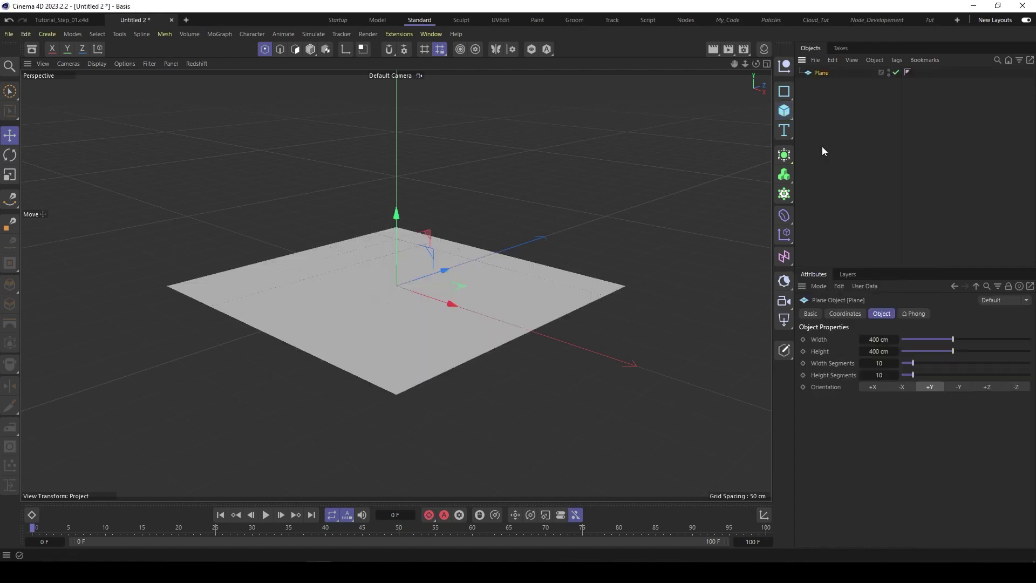
{"action": "key", "text": "n"}
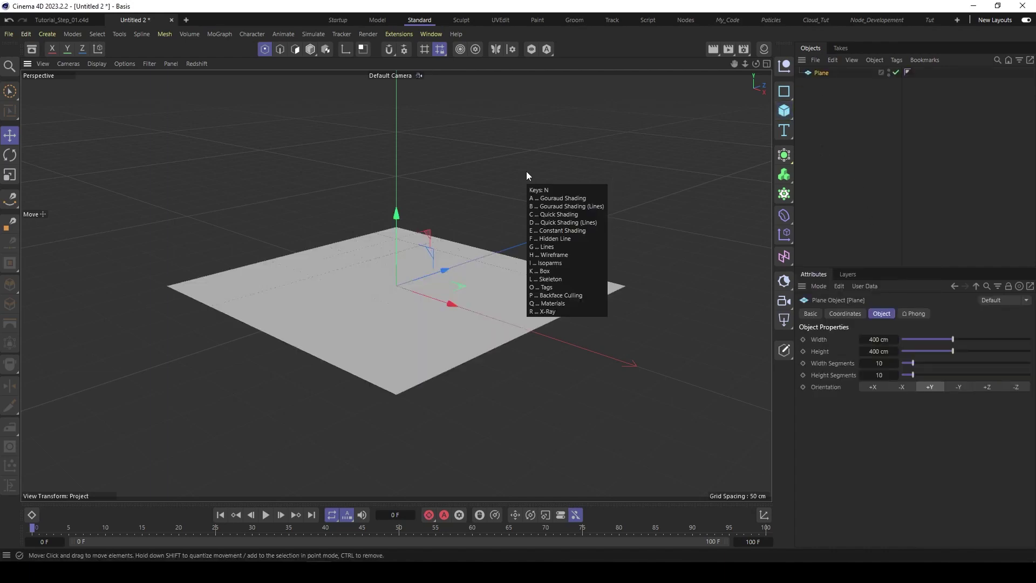
{"action": "key", "text": "b"}
{"action": "left_click_drag", "start_coordinate": [397, 283], "coordinate": [417, 319], "text": "alt"}
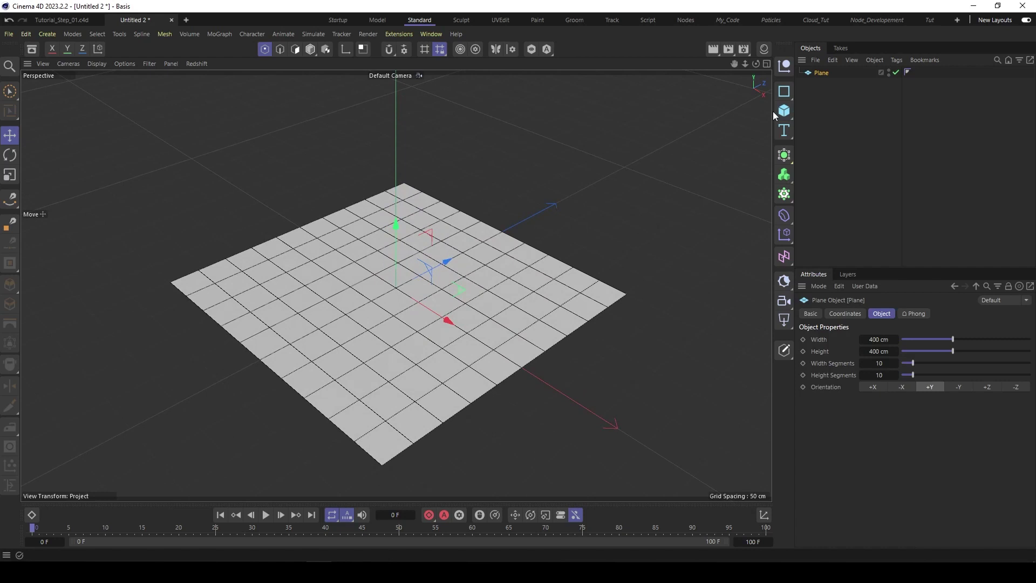
Add a Polygon Reduction generator as the parent of the plane
{"action": "left_click", "coordinate": [784, 156]}
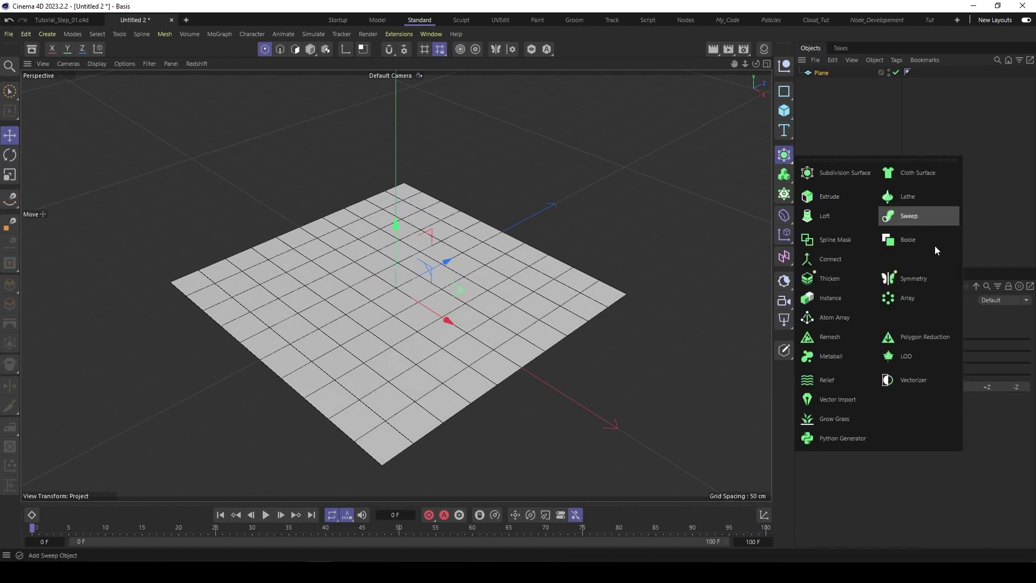
{"action": "left_click", "coordinate": [927, 338], "text": "alt"}
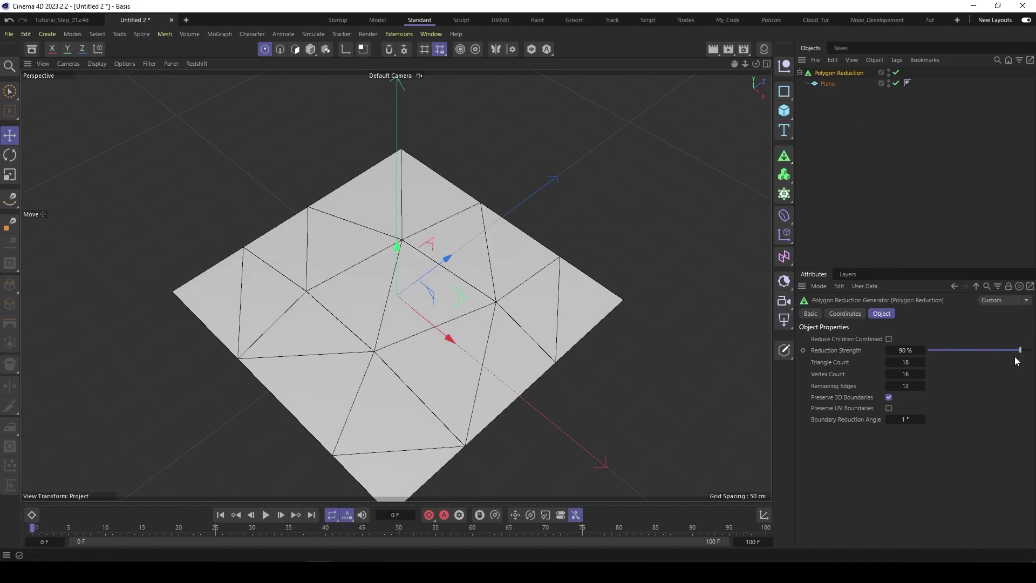
Set the plane's width segments and height segments to 30
{"action": "left_click", "coordinate": [831, 84]}
{"action": "left_click", "coordinate": [881, 363]}
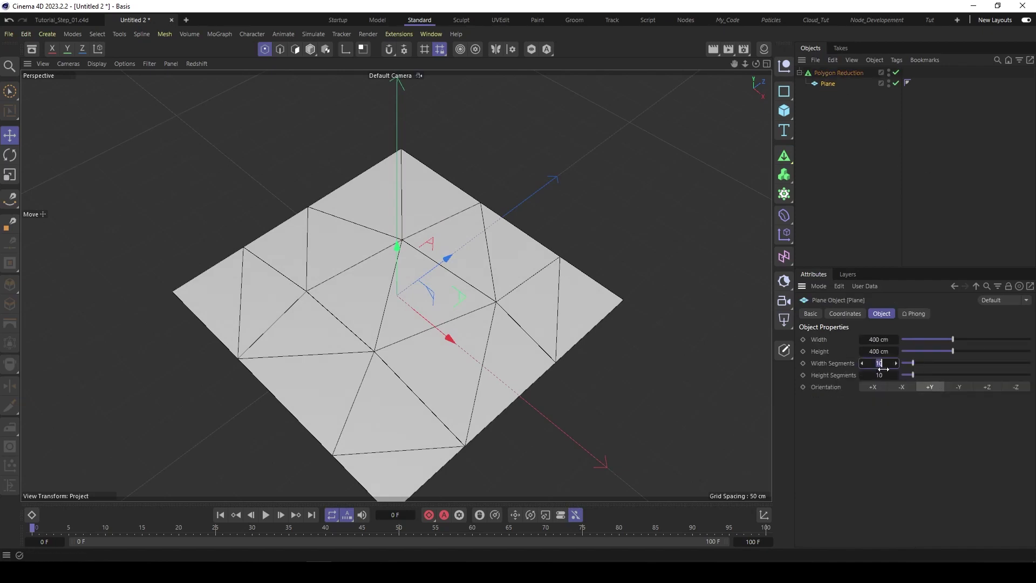
{"action": "type", "text": "30"}
{"action": "key", "text": "Tab"}
{"action": "type", "text": "30"}
{"action": "key", "text": "Return"}
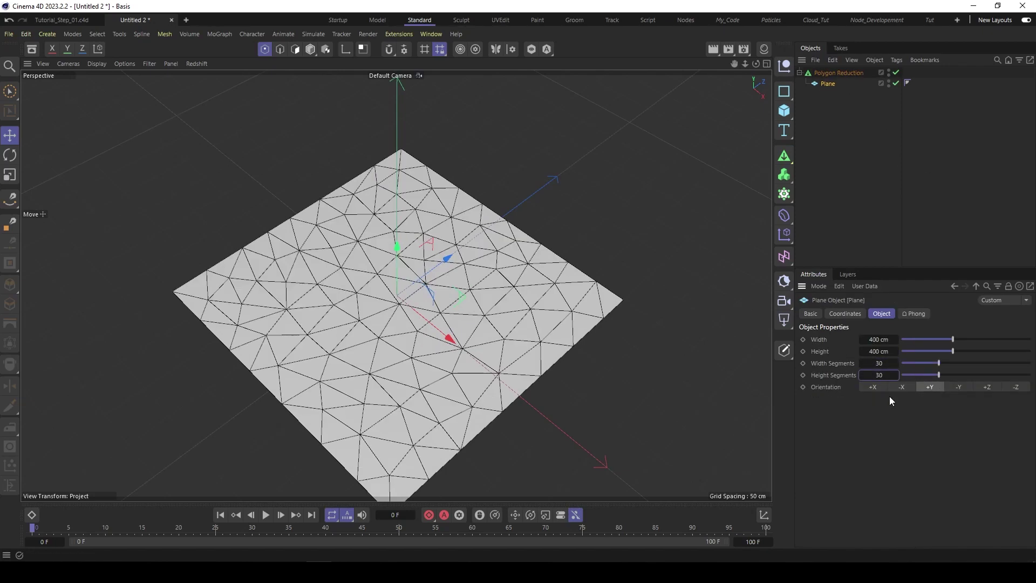
Set the plane's width segments and height segments to 40
{"action": "left_click", "coordinate": [873, 362]}
{"action": "type", "text": "40"}
{"action": "key", "text": "Tab"}
{"action": "type", "text": "40"}
{"action": "key", "text": "Return"}
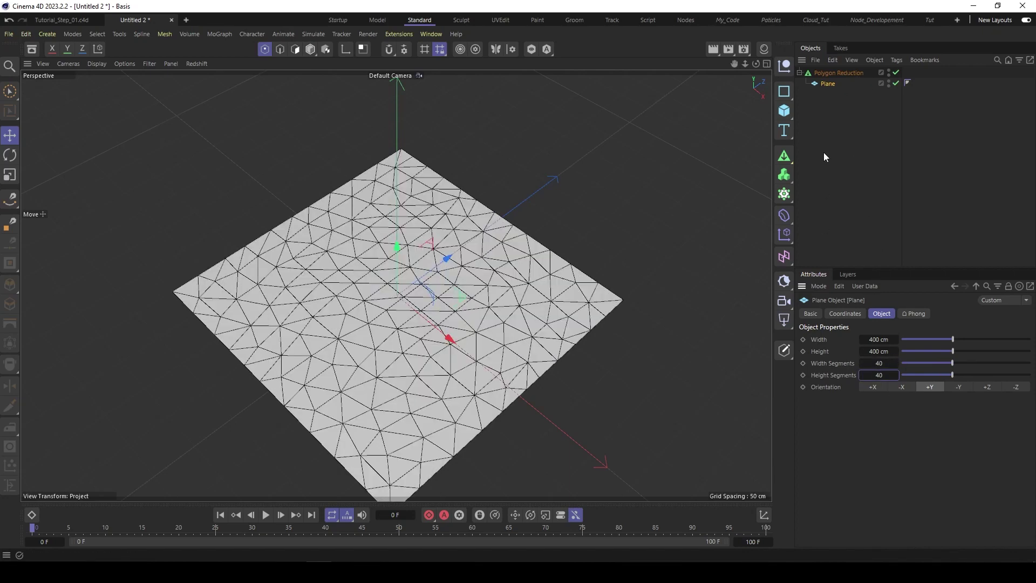
Turn off Preserve 3D Boundaries on the Polygon Reduction generator
{"action": "left_click", "coordinate": [825, 117]}
{"action": "left_click", "coordinate": [838, 73]}
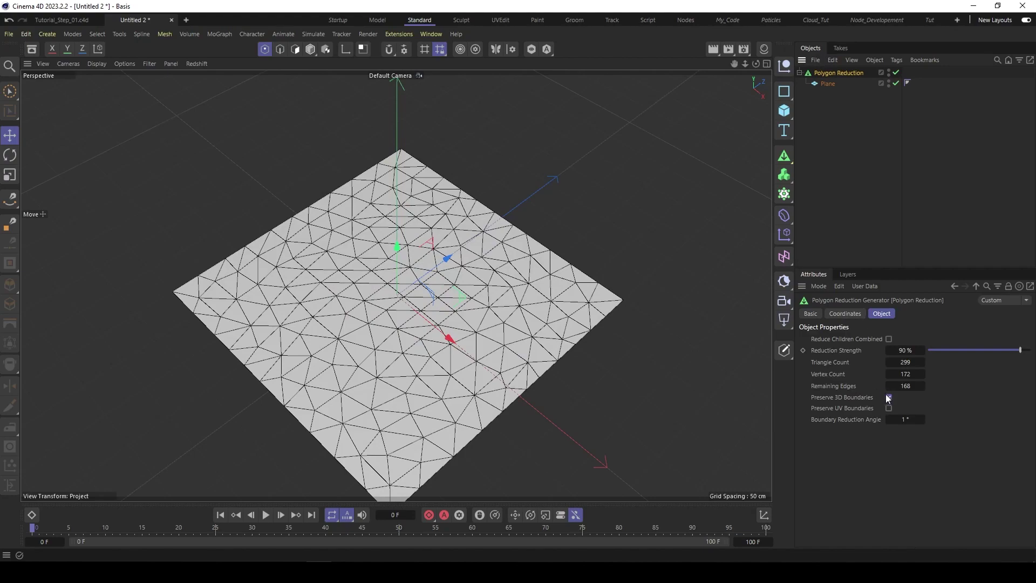
{"action": "left_click", "coordinate": [888, 397]}
{"action": "middle_click_drag", "start_coordinate": [369, 285], "coordinate": [373, 257], "text": "alt"}
{"action": "left_click_drag", "start_coordinate": [373, 257], "coordinate": [369, 280], "text": "alt"}
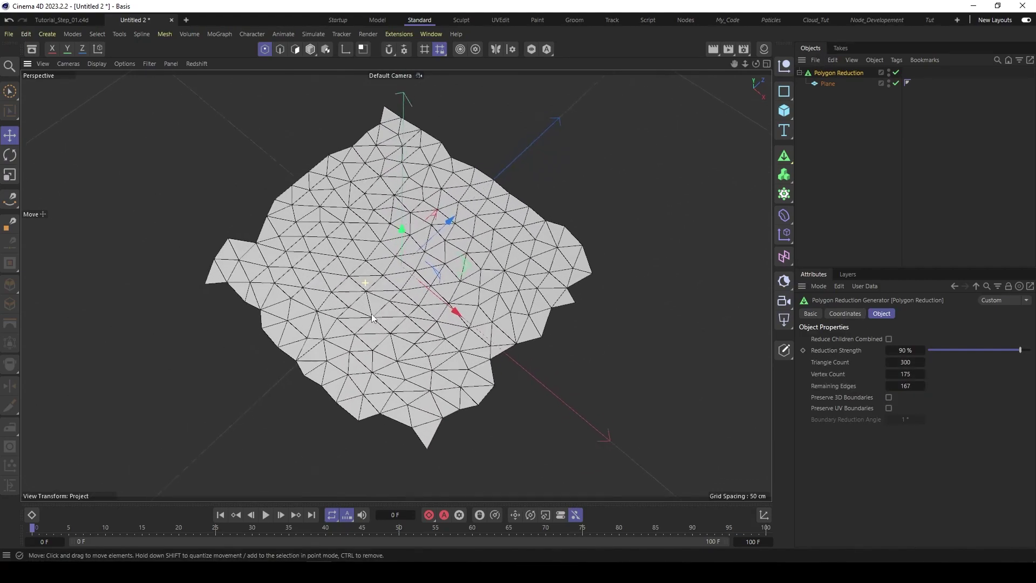
{"action": "mouse_move", "coordinate": [369, 280]}
{"action": "middle_mouse_down", "text": "alt"}
{"action": "mouse_move", "coordinate": [390, 300]}
{"action": "mouse_move", "coordinate": [381, 297]}
{"action": "mouse_move", "coordinate": [397, 275]}
{"action": "mouse_move", "coordinate": [390, 280]}
{"action": "middle_mouse_up", "text": "alt"}
{"action": "scroll", "coordinate": [380, 274], "scroll_direction": "up", "scroll_amount": 1}
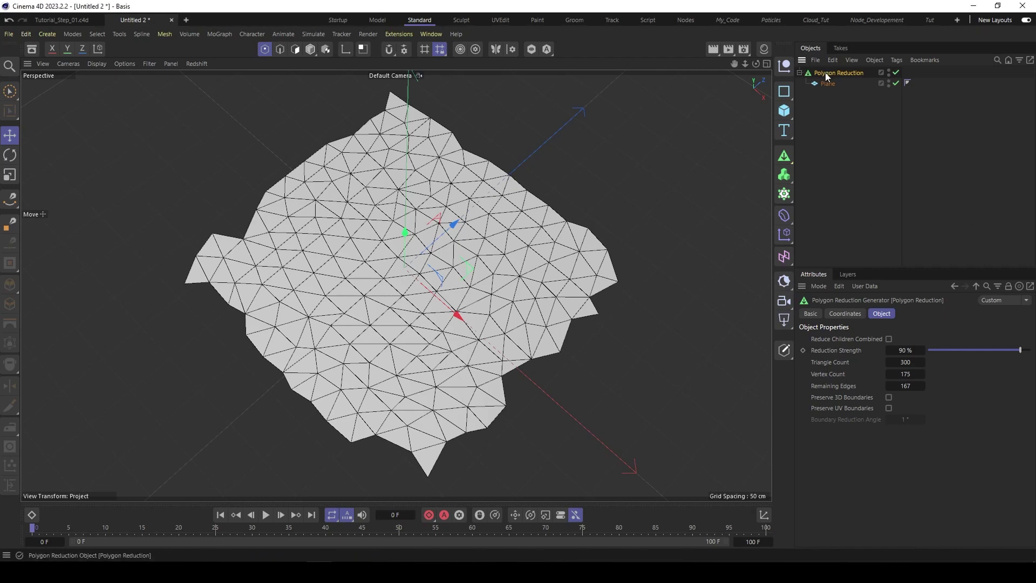
Add a Connect object as the parent of the Polygon Reduction generator, with its hierarchy collapsed
{"action": "left_click", "coordinate": [799, 72]}
{"action": "left_click", "coordinate": [785, 156]}
{"action": "left_click", "coordinate": [829, 259], "text": "alt"}
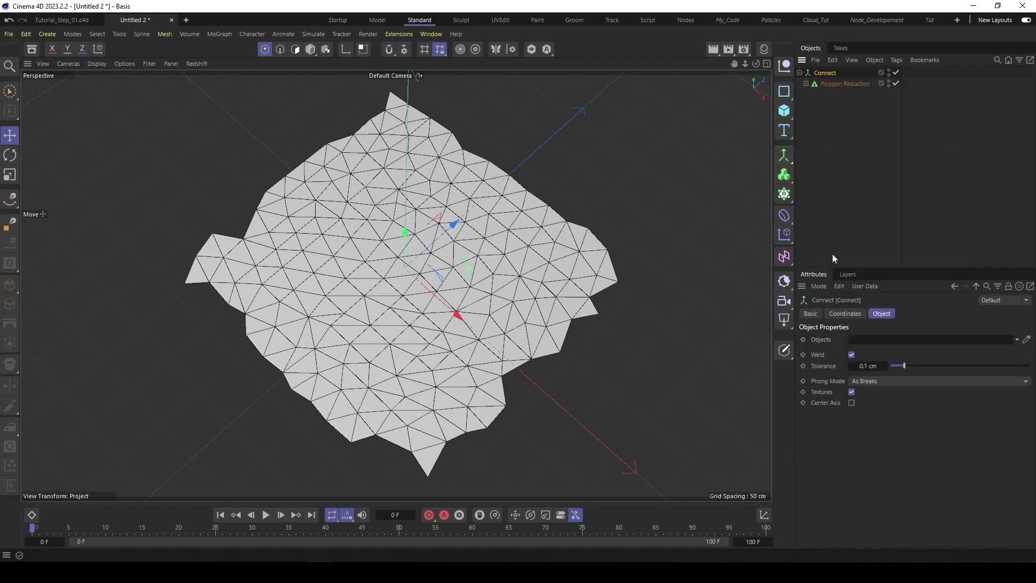
Add a Point Selection tag to the Connect object and name it Start
{"action": "right_click", "coordinate": [823, 73]}
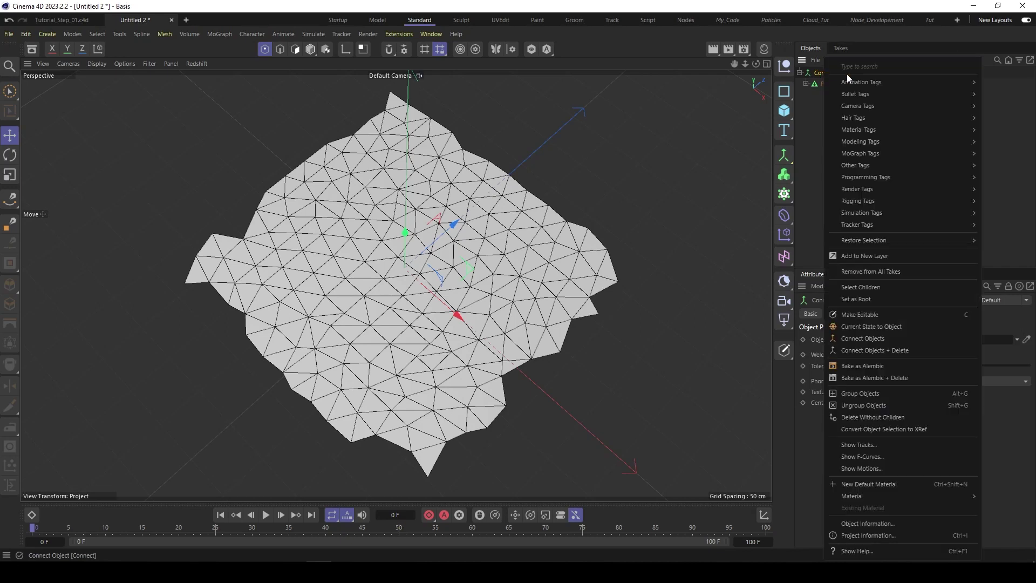
{"action": "type", "text": "point"}
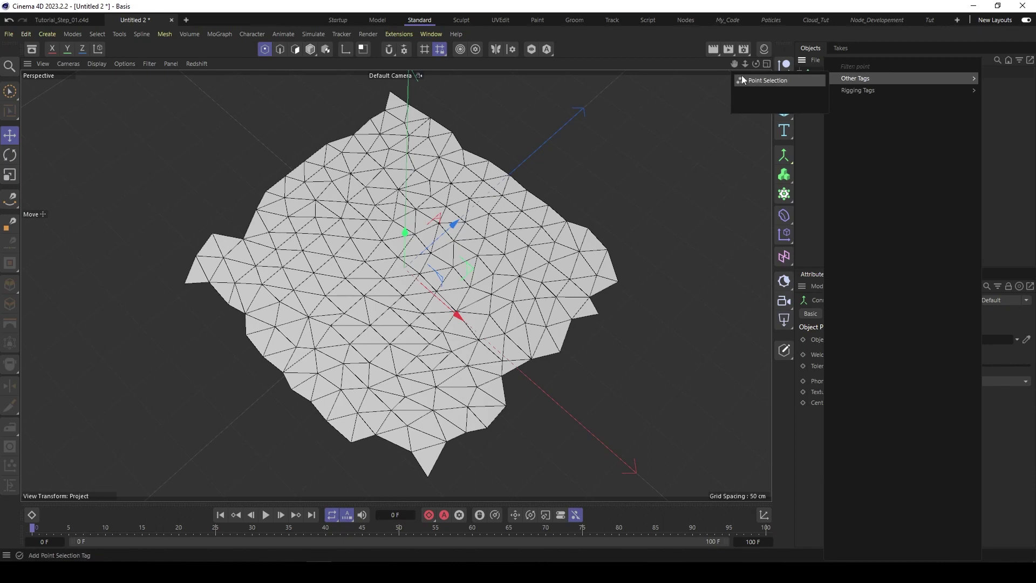
{"action": "left_click", "coordinate": [746, 79]}
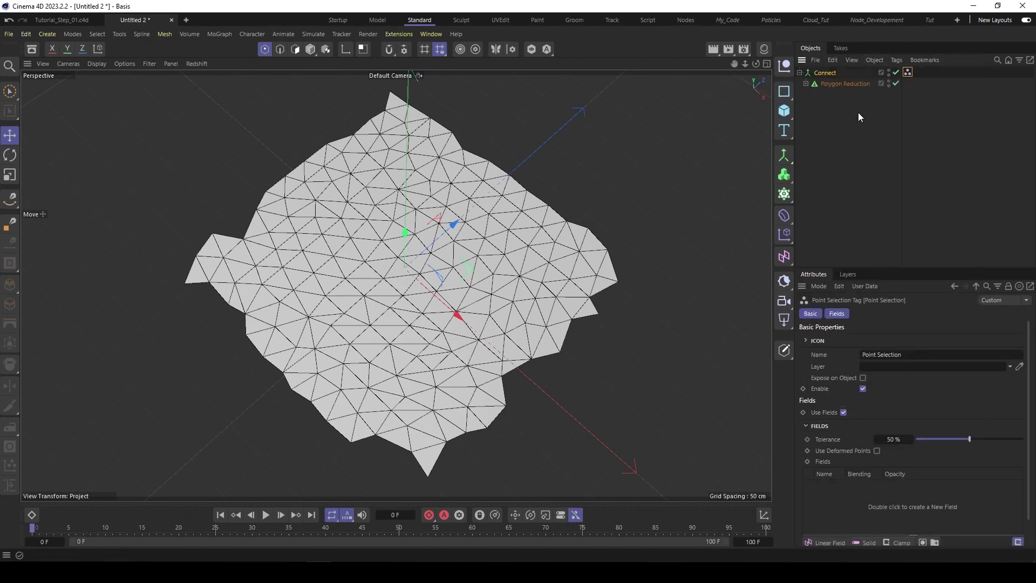
{"action": "left_click", "coordinate": [922, 354]}
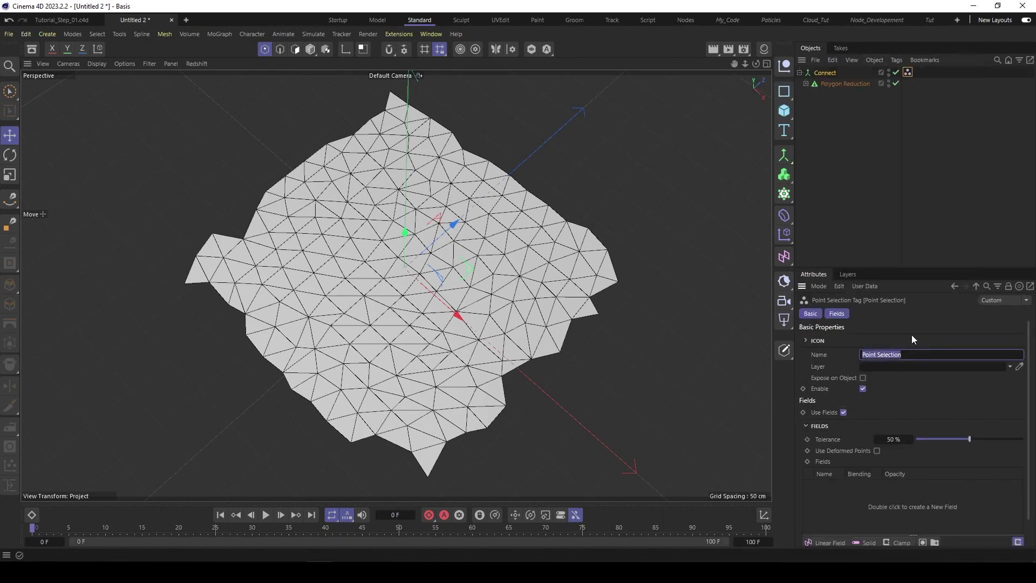
{"action": "type", "text": "Start"}
{"action": "key", "text": "Return"}
Add a second Point Selection tag to the Connect object and open its name for editing
{"action": "right_click", "coordinate": [824, 72]}
{"action": "type", "text": "point"}
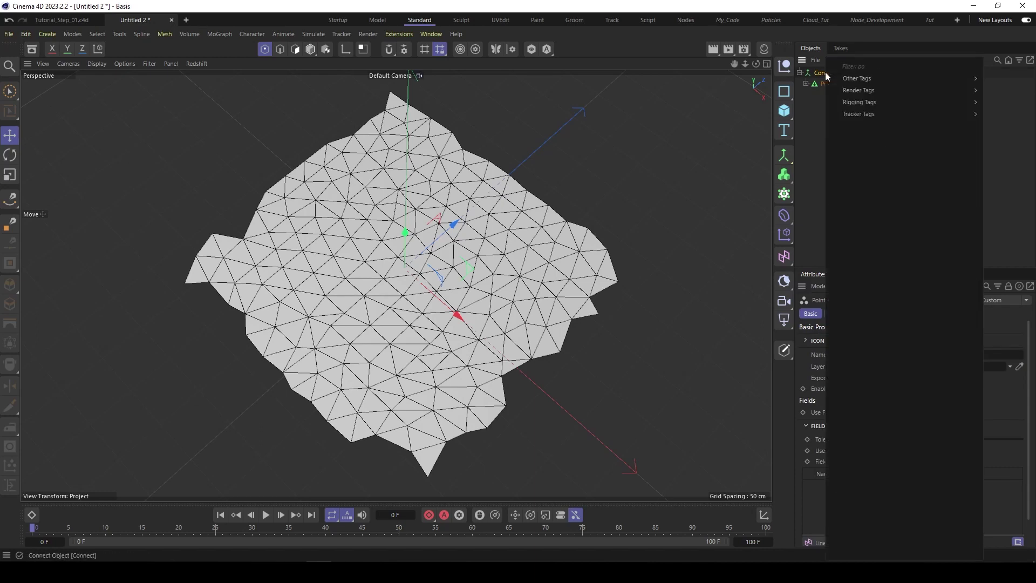
{"action": "mouse_move", "coordinate": [857, 89]}
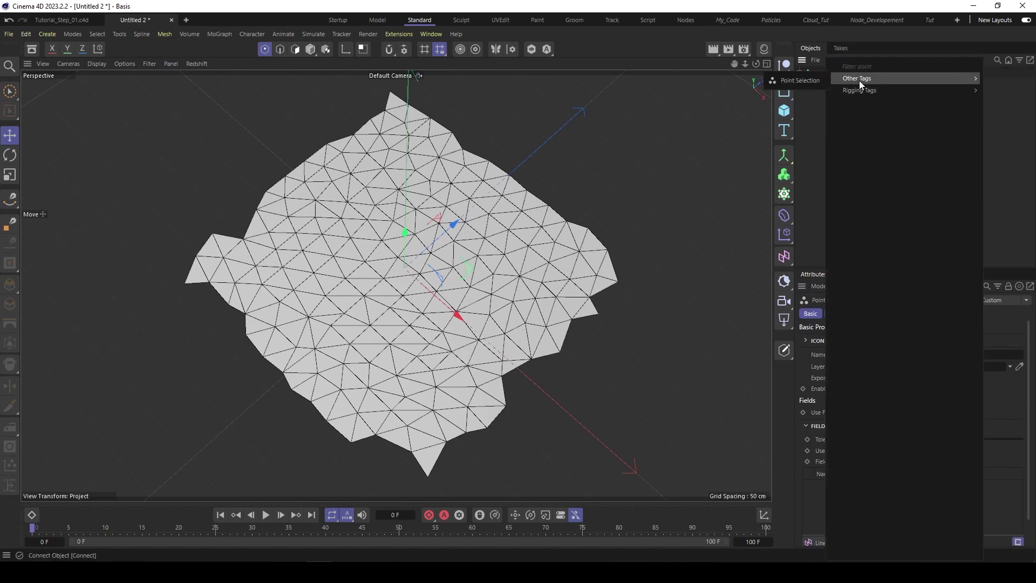
{"action": "left_click", "coordinate": [923, 77]}
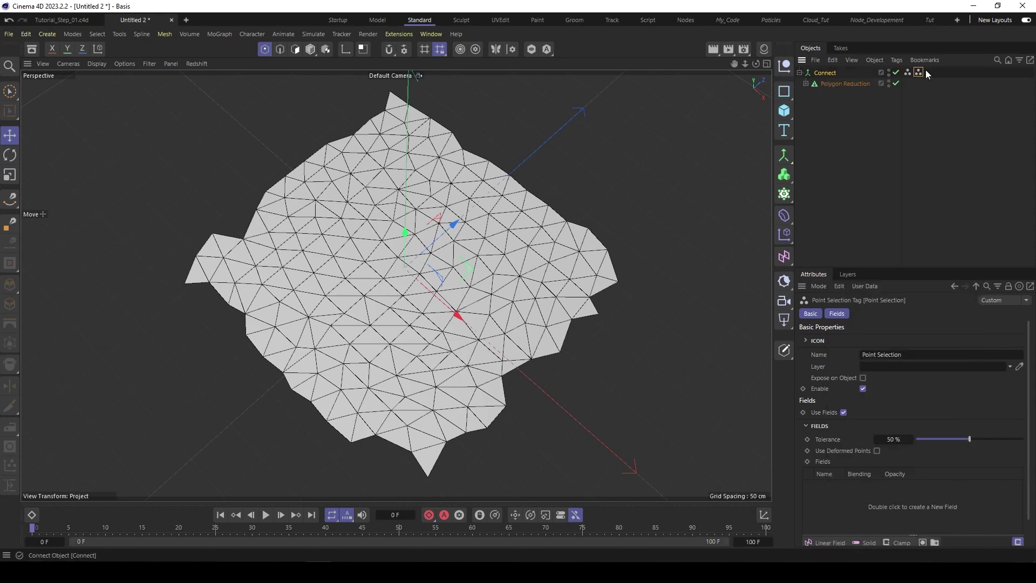
{"action": "left_click", "coordinate": [913, 354]}
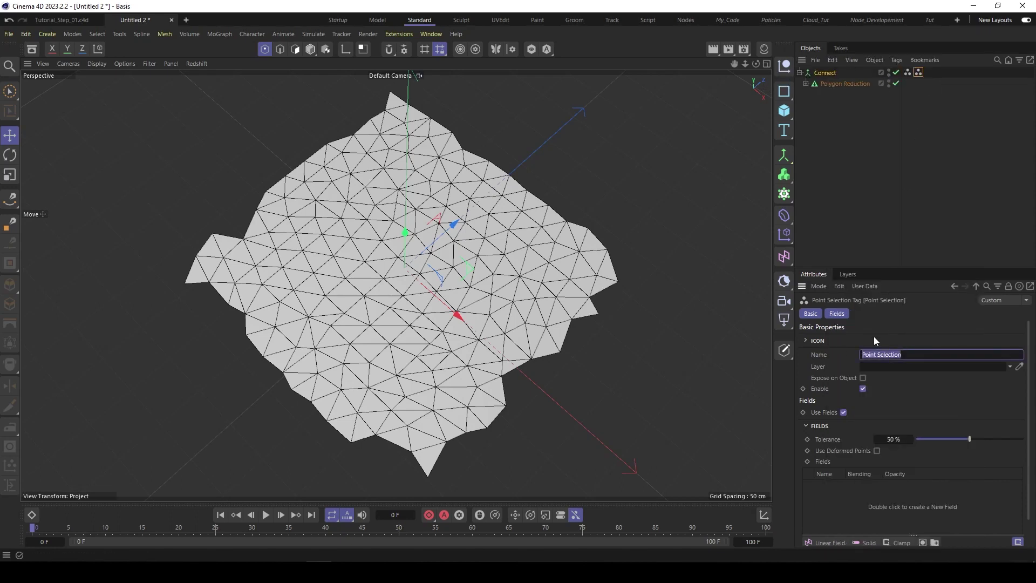
{"action": "left_click", "coordinate": [859, 188]}
Enlarge the attributes area and add a Spherical Field to the Start point selection tag
{"action": "left_click", "coordinate": [818, 73]}
{"action": "left_click", "coordinate": [908, 72]}
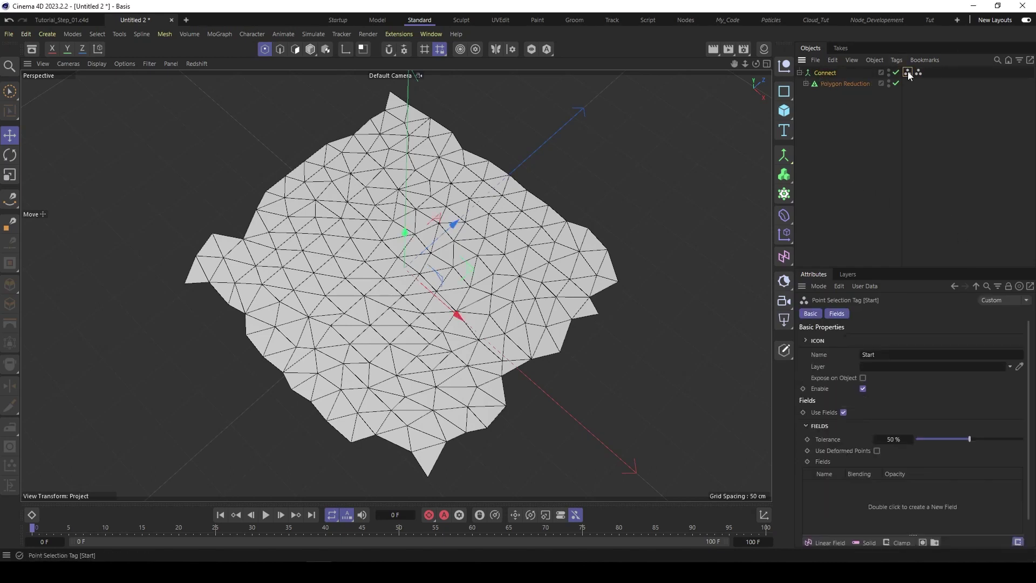
{"action": "left_click_drag", "start_coordinate": [875, 268], "coordinate": [871, 222]}
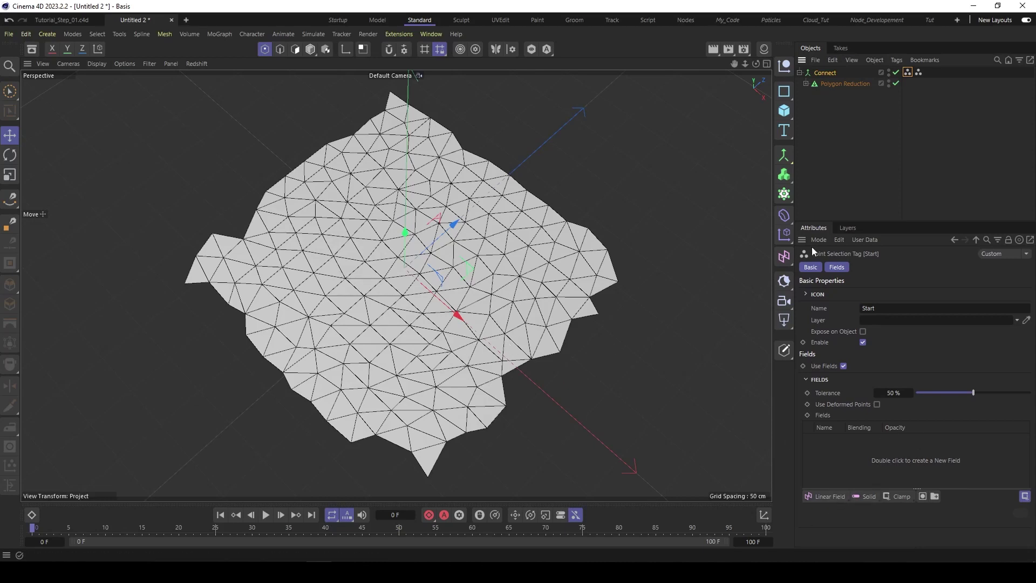
{"action": "left_click", "coordinate": [885, 219]}
{"action": "left_click_drag", "start_coordinate": [884, 222], "coordinate": [883, 214]}
{"action": "left_click", "coordinate": [908, 72]}
{"action": "left_click", "coordinate": [819, 488]}
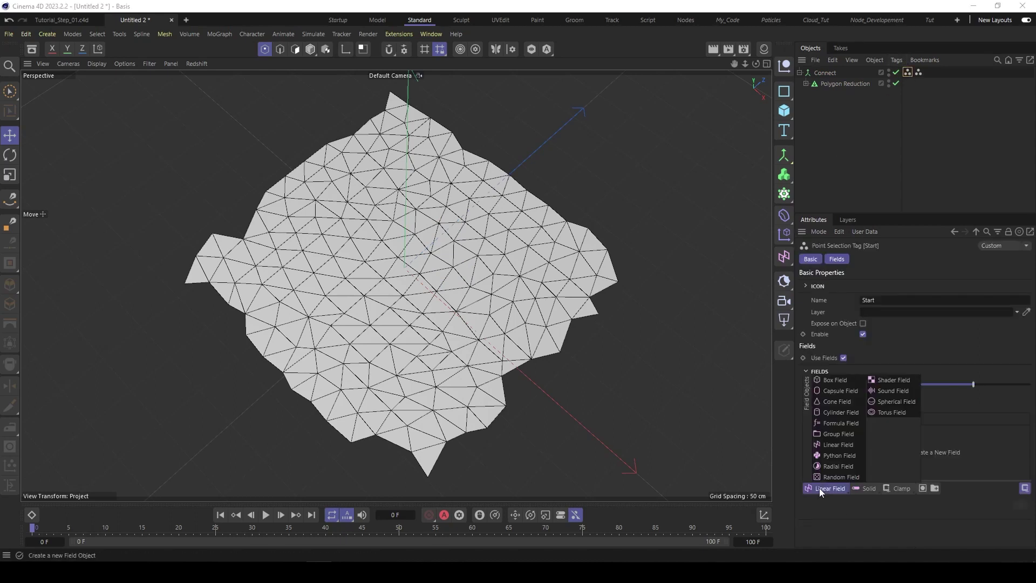
{"action": "left_click", "coordinate": [885, 402]}
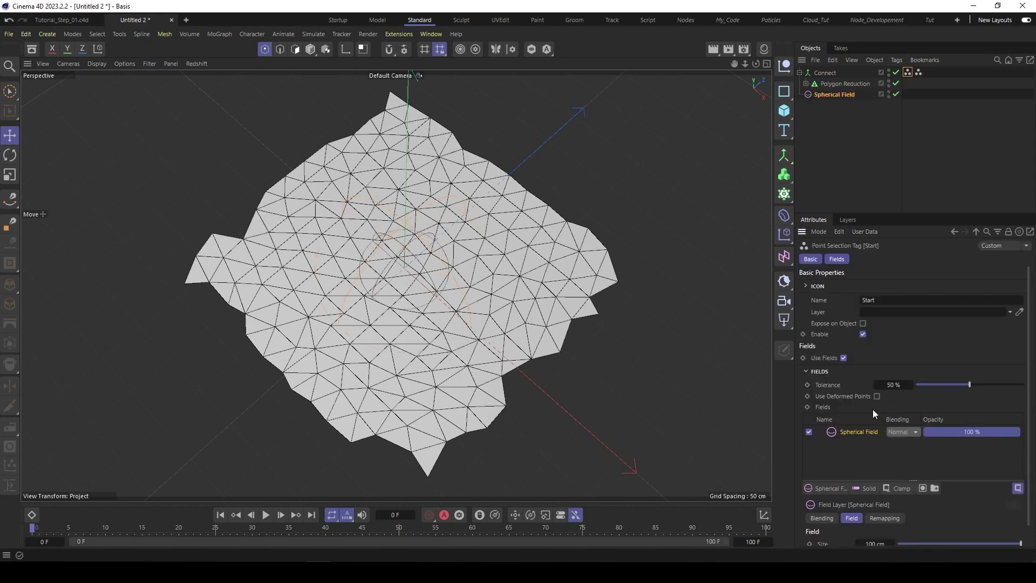
Rename the new Spherical Field object to Start
{"action": "double_click", "coordinate": [840, 95]}
{"action": "type", "text": "Star"}
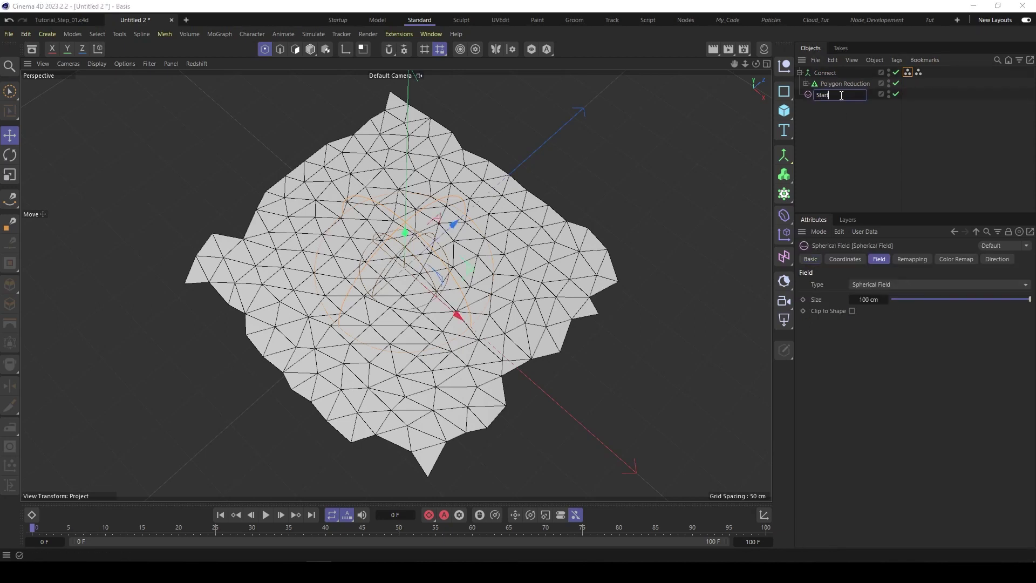
{"action": "type", "text": "t"}
{"action": "left_click", "coordinate": [847, 122]}
Set the Inner Offset of the Start spherical field's remapping to 100%
{"action": "left_click", "coordinate": [827, 94]}
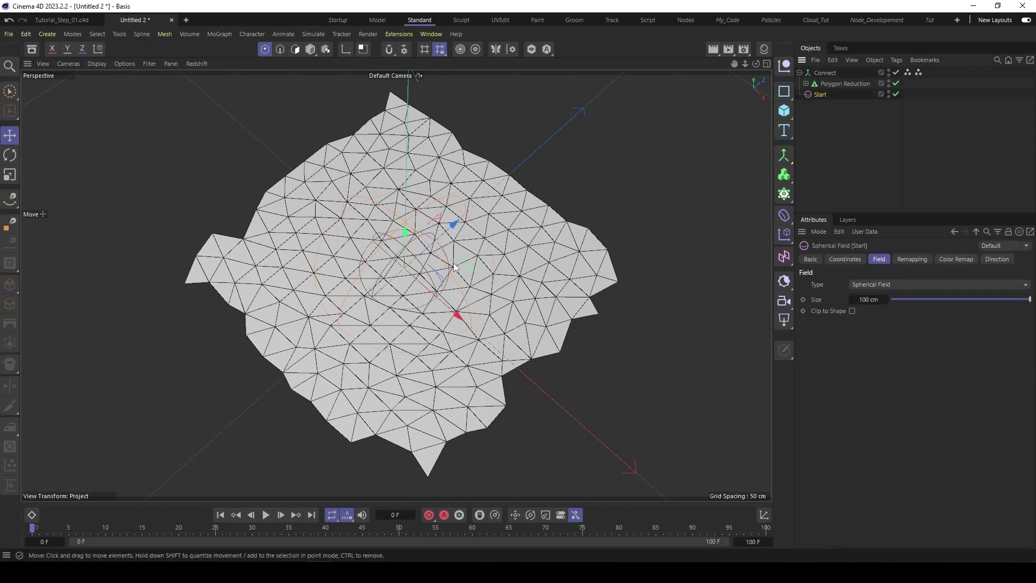
{"action": "left_click", "coordinate": [910, 259]}
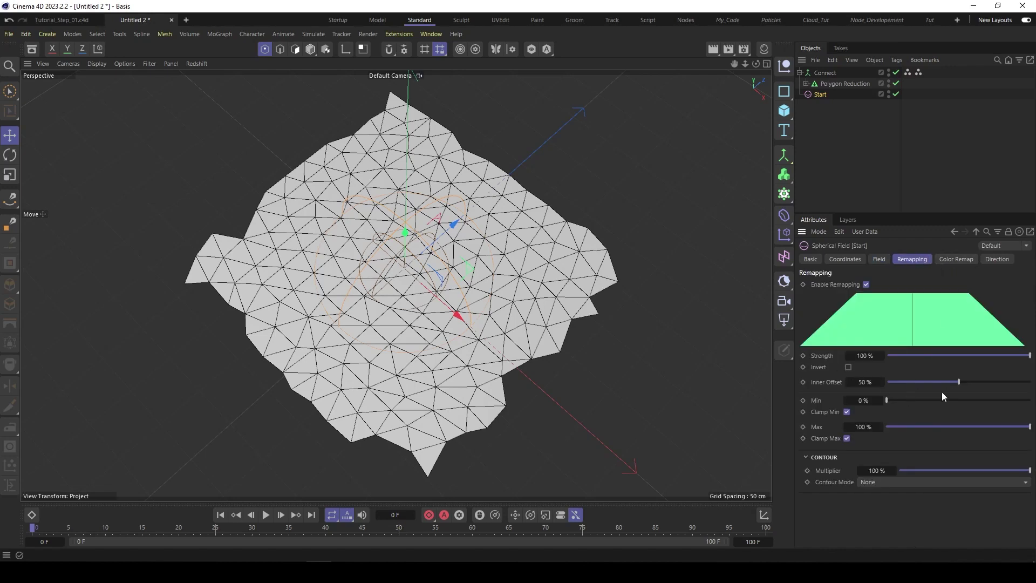
{"action": "left_click_drag", "start_coordinate": [958, 381], "coordinate": [1029, 381]}
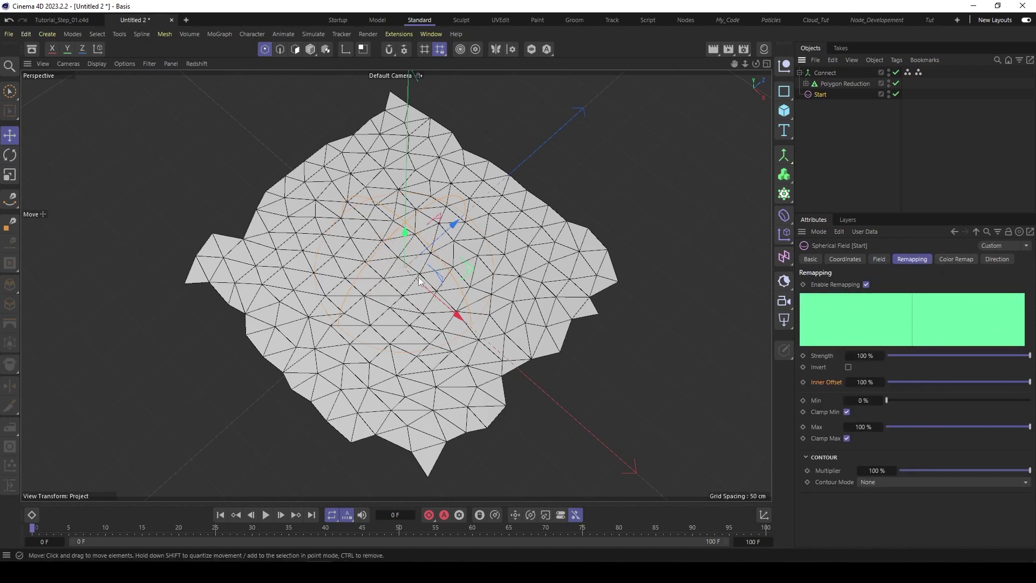
Move the Start field toward the left side of the mesh and scale it down to cover a small area
{"action": "left_click_drag", "start_coordinate": [465, 274], "coordinate": [383, 252]}
{"action": "key", "text": "t"}
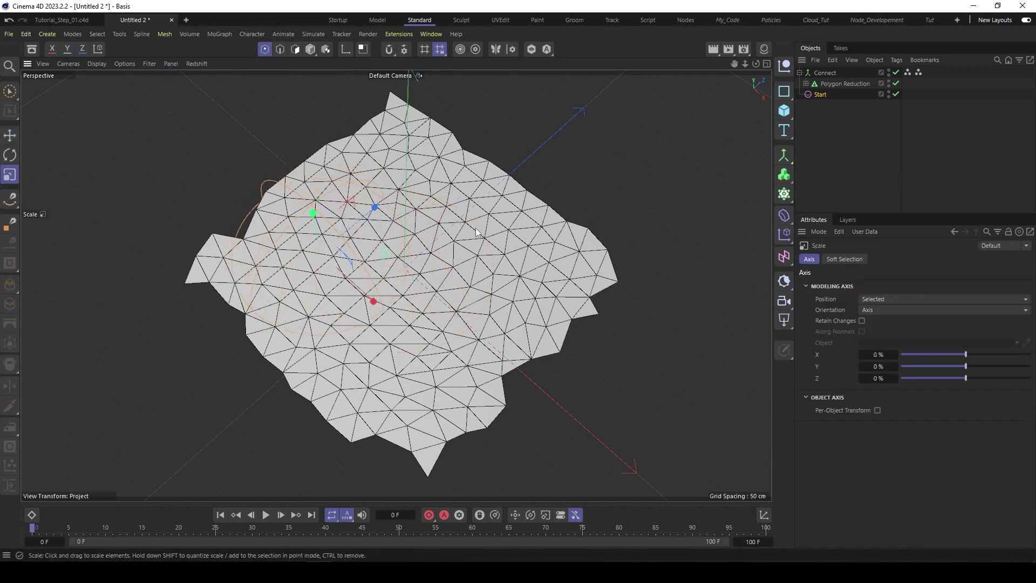
{"action": "left_click_drag", "start_coordinate": [475, 229], "coordinate": [319, 272]}
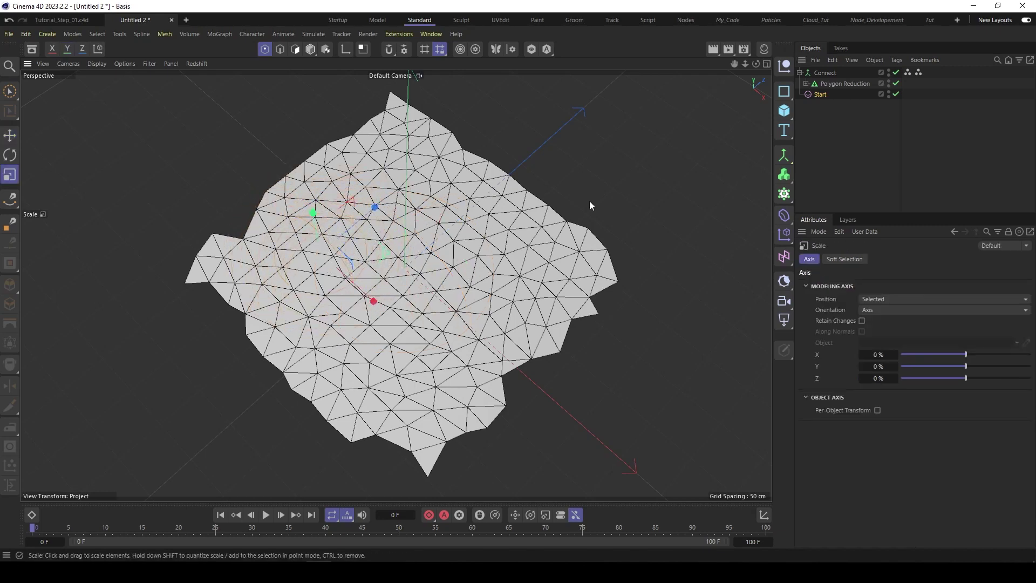
Duplicate the Start spherical field and rename the copy as End
{"action": "left_click", "coordinate": [817, 132]}
{"action": "left_click_drag", "start_coordinate": [818, 96], "coordinate": [820, 107], "text": "ctrl"}
{"action": "double_click", "coordinate": [823, 106]}
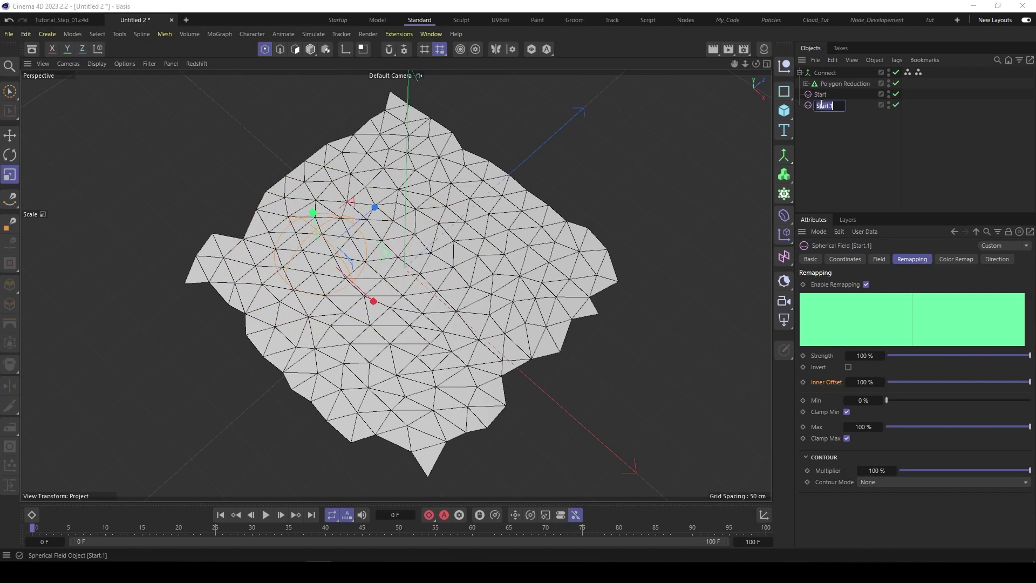
{"action": "type", "text": "End"}
{"action": "key", "text": "Return"}
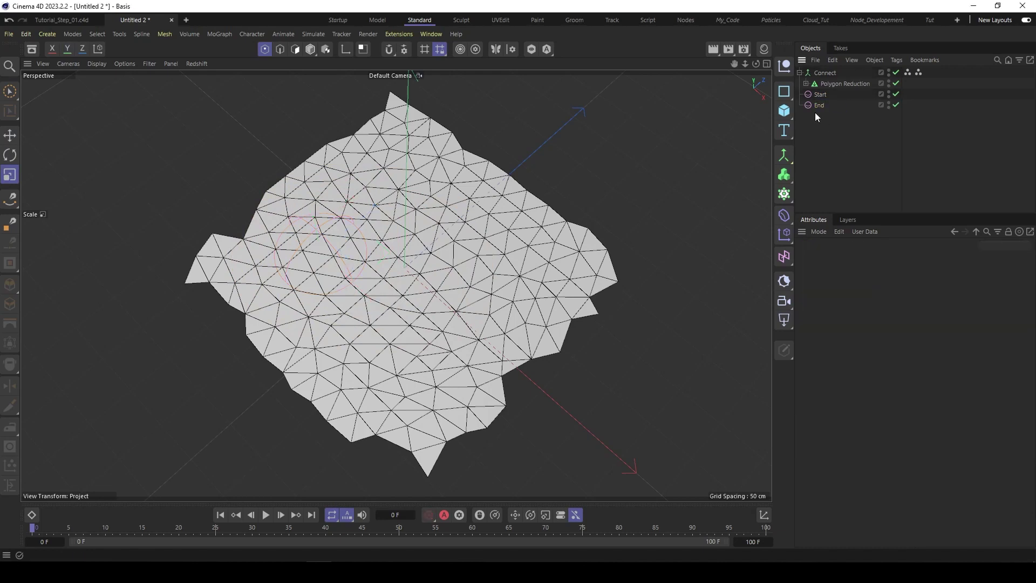
Move the End field to the opposite side of the mesh and add it to the End point selection tag's fields
{"action": "key", "text": "e"}
{"action": "left_click_drag", "start_coordinate": [372, 253], "coordinate": [584, 269]}
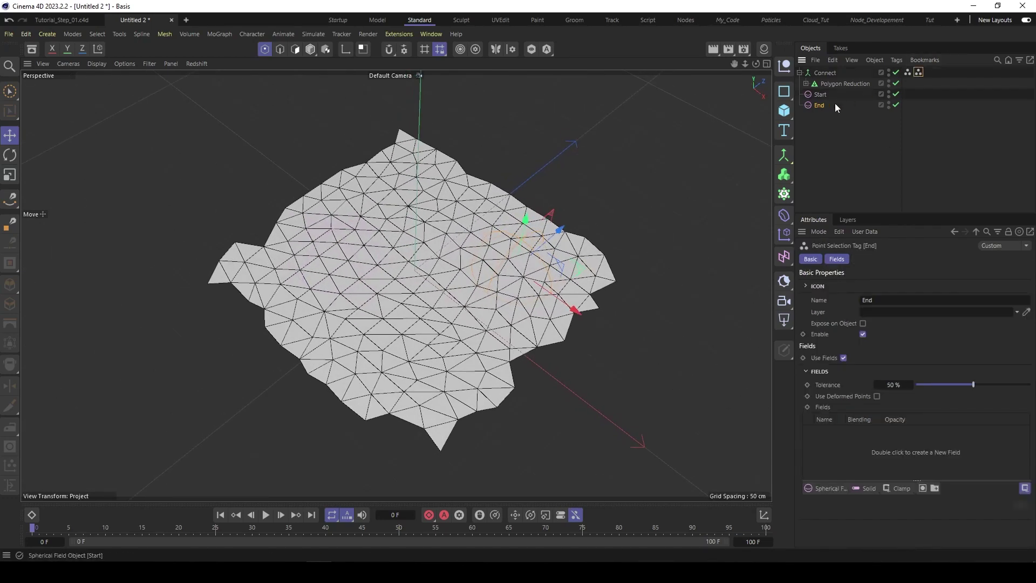
{"action": "left_click", "coordinate": [918, 72]}
{"action": "left_click_drag", "start_coordinate": [809, 105], "coordinate": [822, 436]}
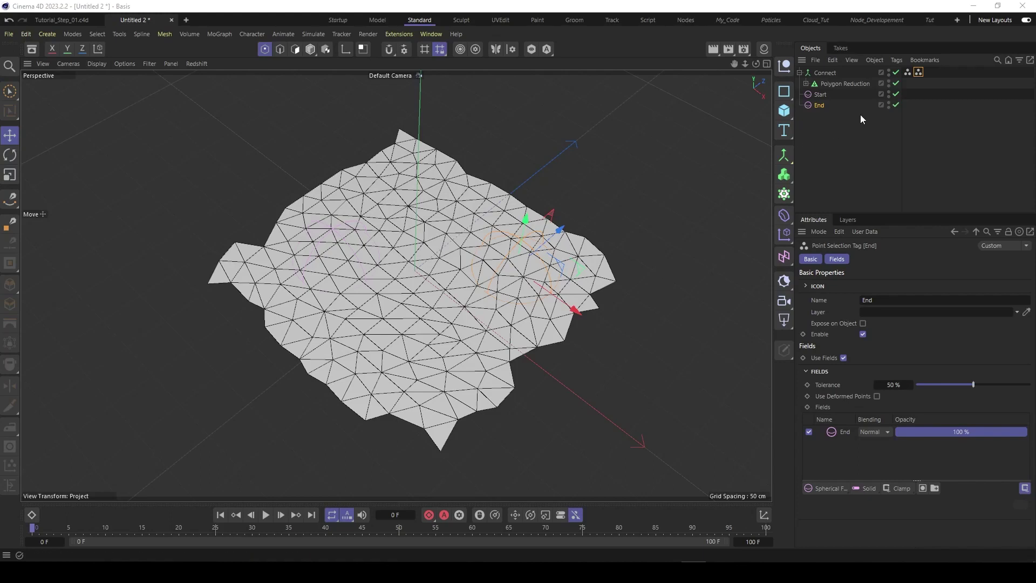
Find and add a Spline Primitive Group to the scene
{"action": "left_click", "coordinate": [826, 145]}
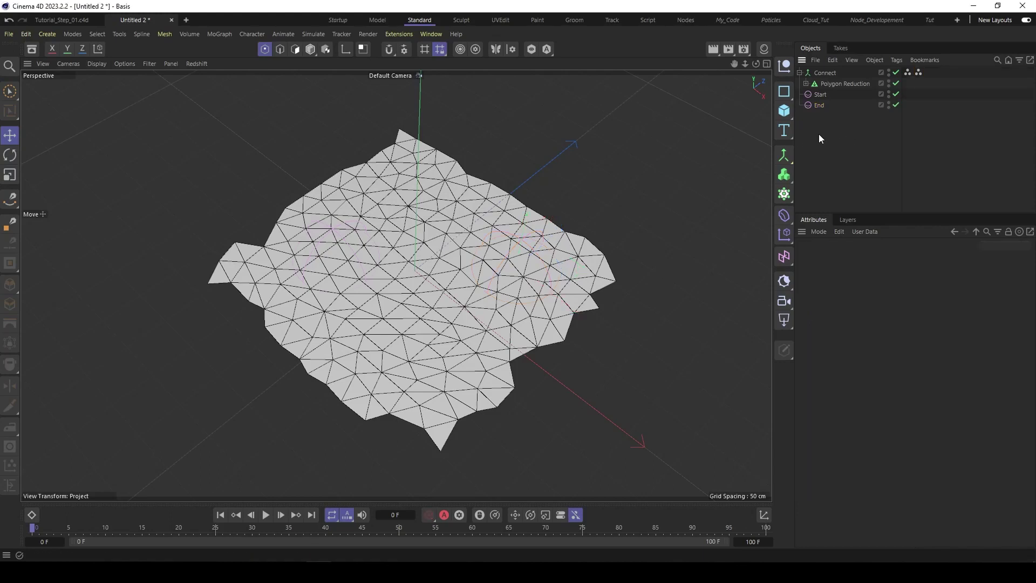
{"action": "key", "text": "shift+c"}
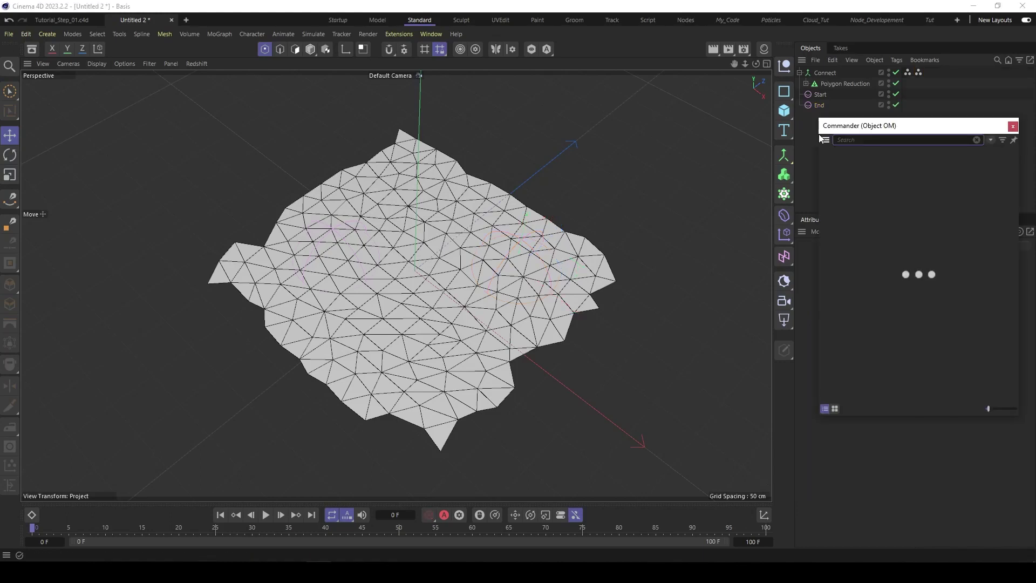
{"action": "type", "text": "group"}
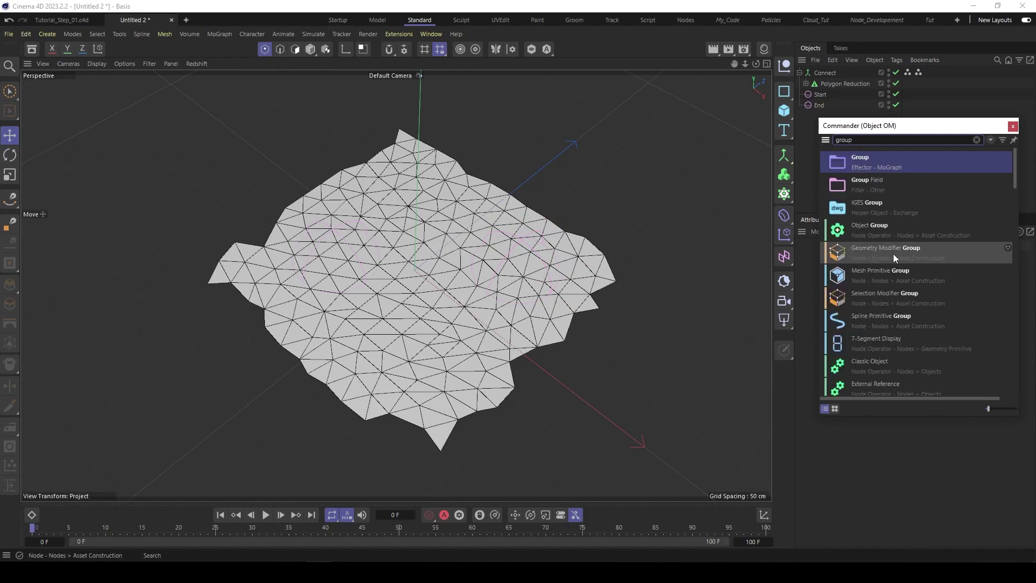
{"action": "double_click", "coordinate": [881, 318]}
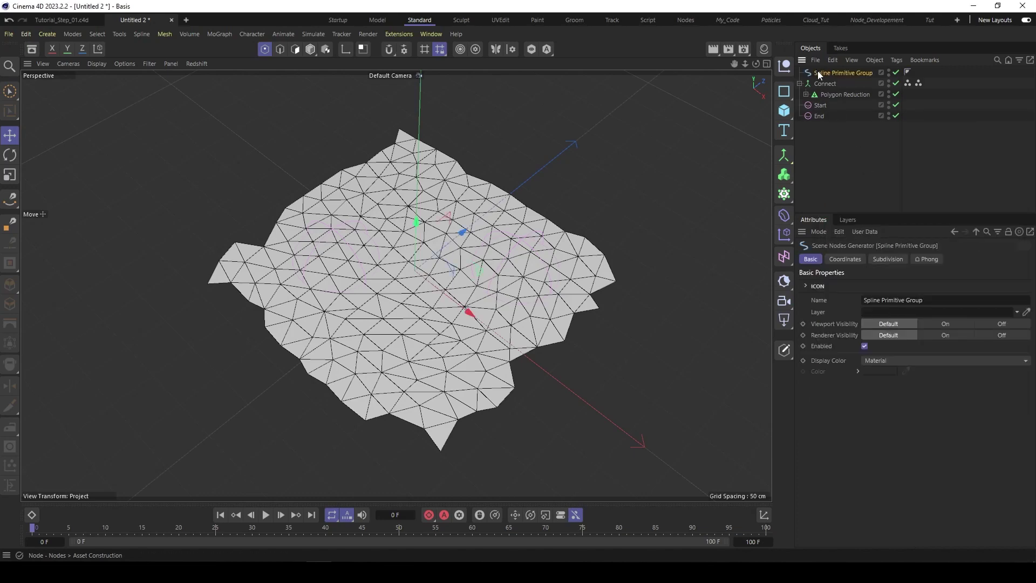
Open the Spline Primitive Group's node graph, dock the Node Editor in the main work area, and fit the viewport between the object and attribute managers
{"action": "double_click", "coordinate": [807, 73]}
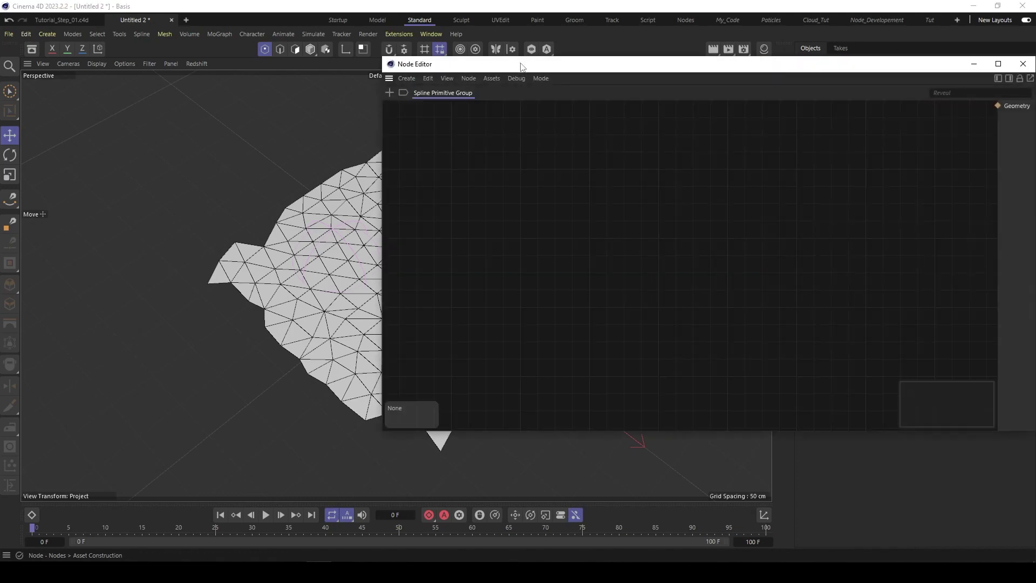
{"action": "left_click_drag", "start_coordinate": [525, 65], "coordinate": [435, 130]}
{"action": "left_click_drag", "start_coordinate": [306, 149], "coordinate": [199, 436]}
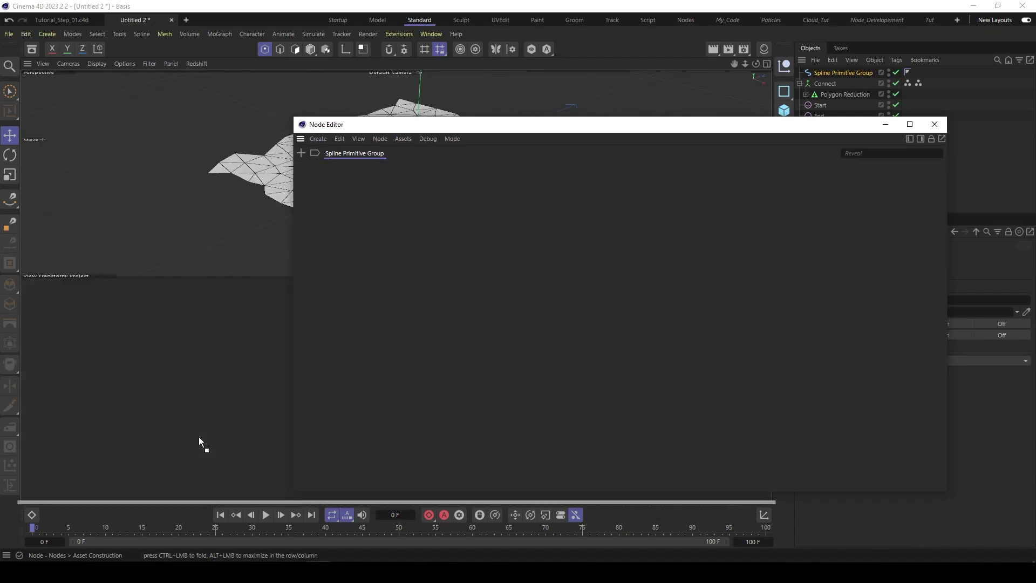
{"action": "left_click_drag", "start_coordinate": [451, 139], "coordinate": [860, 174]}
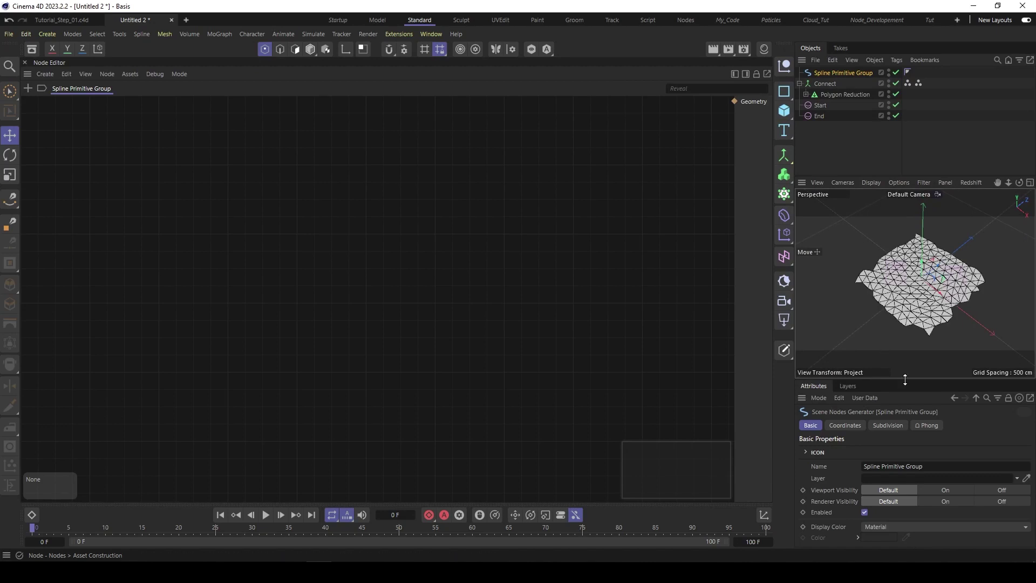
{"action": "left_click_drag", "start_coordinate": [905, 378], "coordinate": [905, 351]}
{"action": "left_click_drag", "start_coordinate": [794, 275], "coordinate": [749, 274]}
{"action": "left_click", "coordinate": [775, 157]}
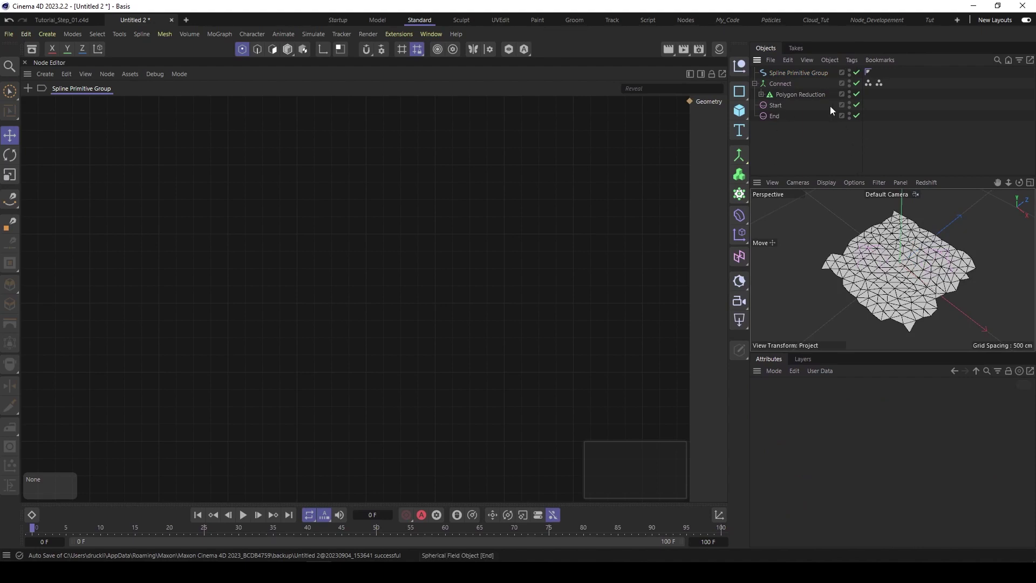
Make the Connect object a child of the Spline Primitive Group and select the group
{"action": "left_click", "coordinate": [777, 83]}
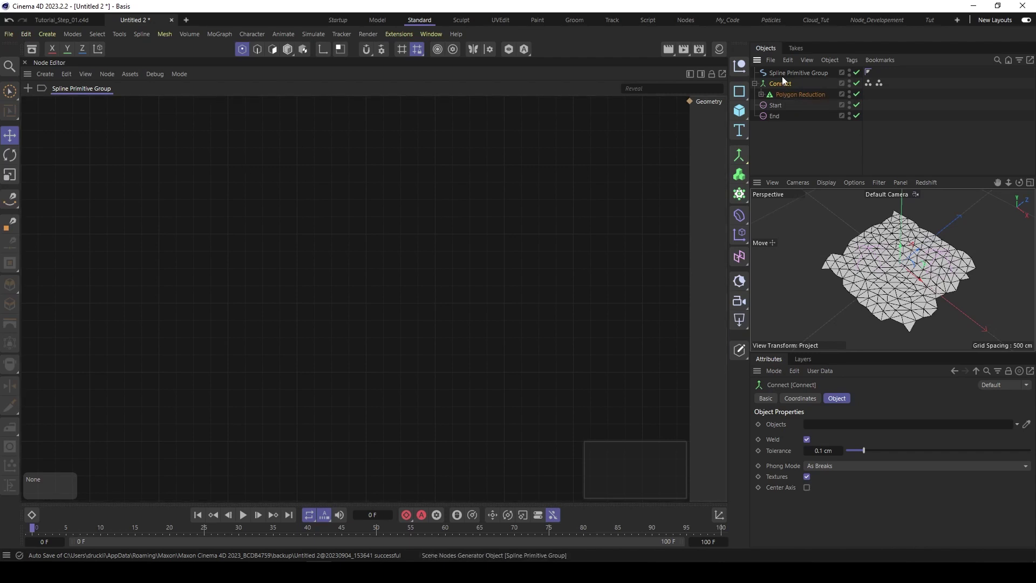
{"action": "left_click_drag", "start_coordinate": [780, 83], "coordinate": [792, 71]}
{"action": "left_click", "coordinate": [801, 72]}
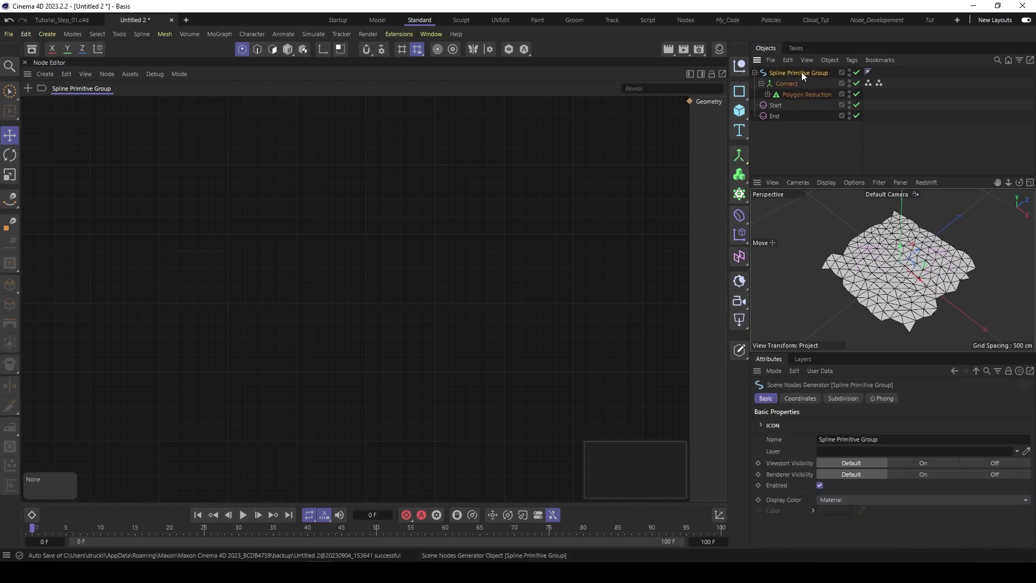
Add a Children Op node to the Spline Primitive Group's graph
{"action": "double_click", "coordinate": [96, 173]}
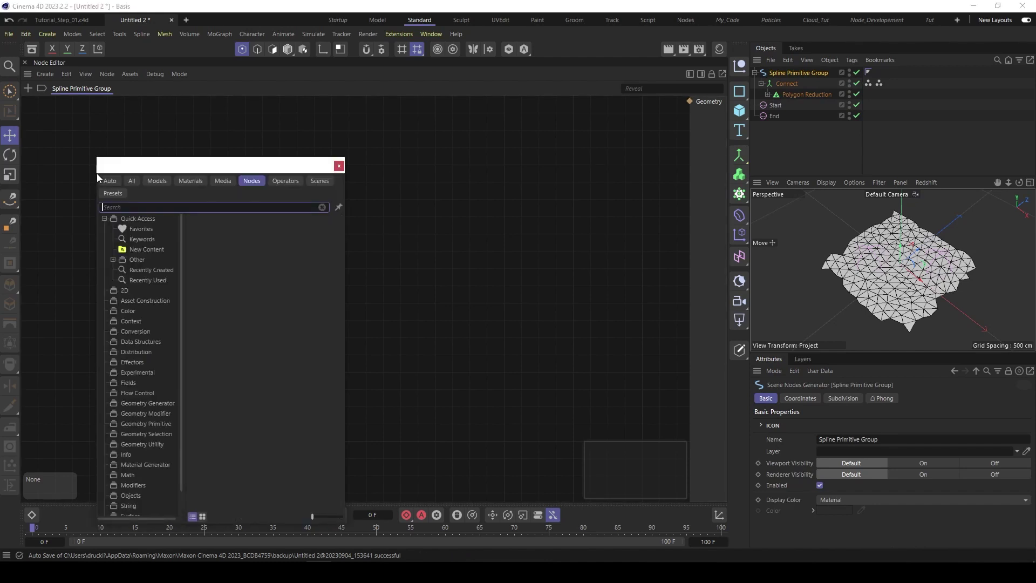
{"action": "type", "text": "chil"}
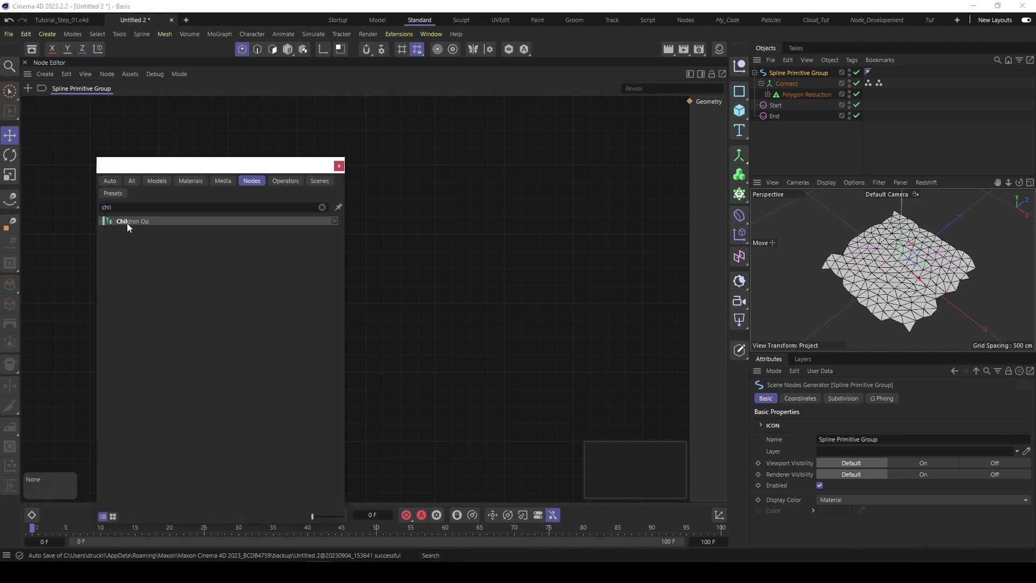
{"action": "double_click", "coordinate": [130, 221]}
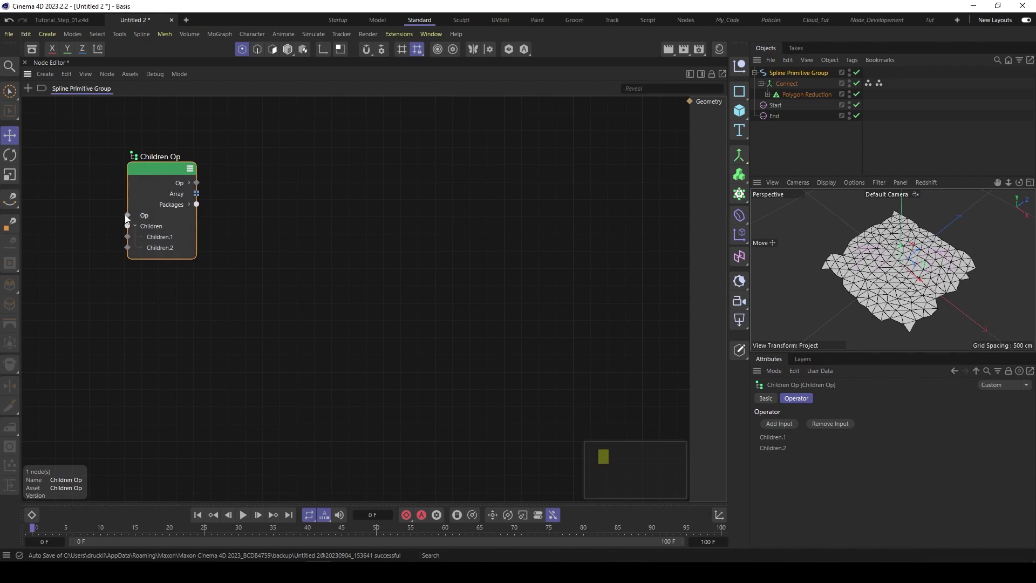
Expose the Children Op node's Op and Children ports as inputs of the group
{"action": "right_click_drag", "start_coordinate": [128, 225], "coordinate": [41, 139]}
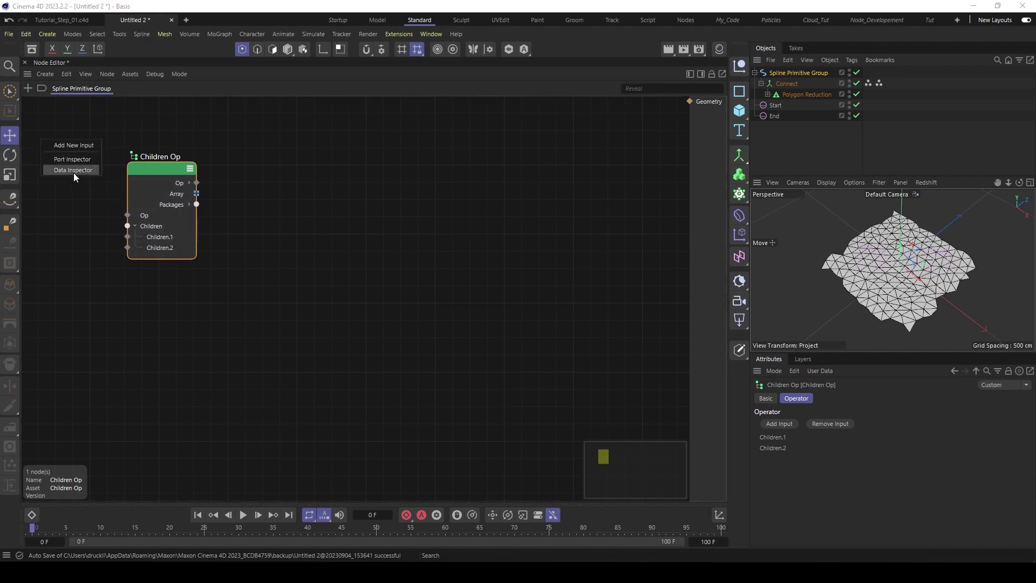
{"action": "left_click", "coordinate": [80, 144]}
{"action": "left_click_drag", "start_coordinate": [127, 225], "coordinate": [37, 126]}
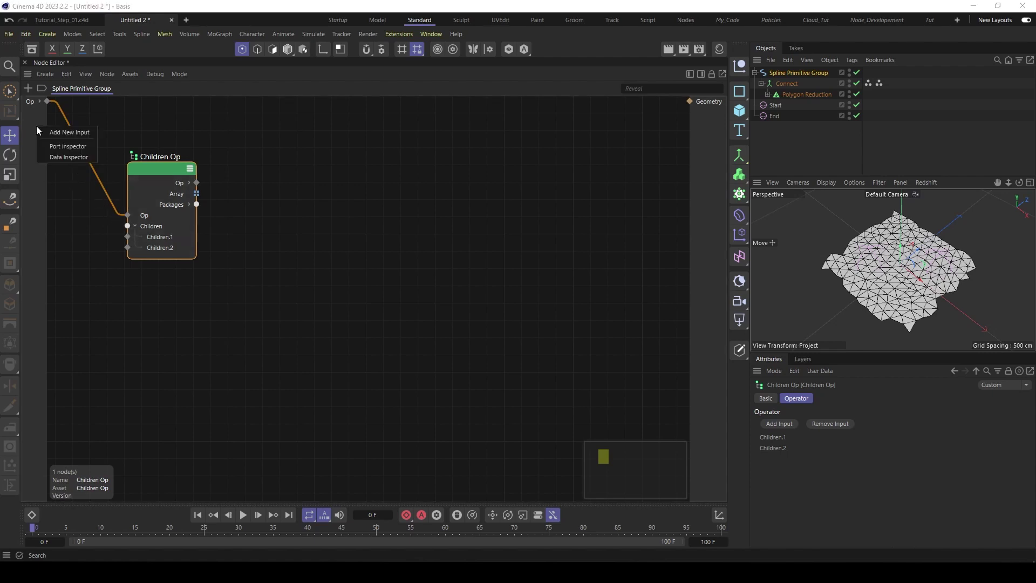
{"action": "left_click", "coordinate": [65, 134]}
In the Resource Editor, set the Children input's Scene Port Mode to object, and close the editor
{"action": "right_click", "coordinate": [45, 183]}
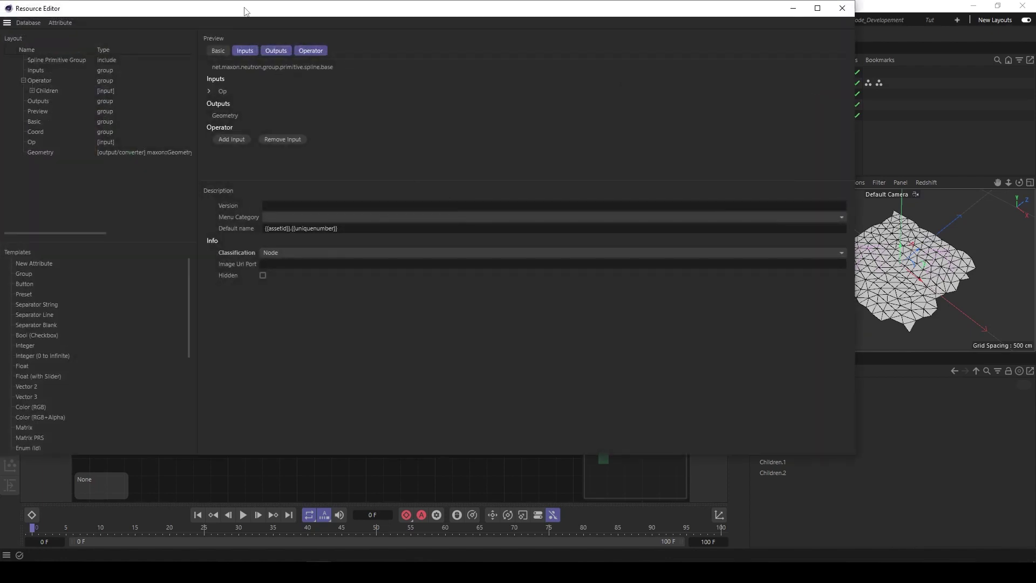
{"action": "left_click_drag", "start_coordinate": [244, 8], "coordinate": [279, 48]}
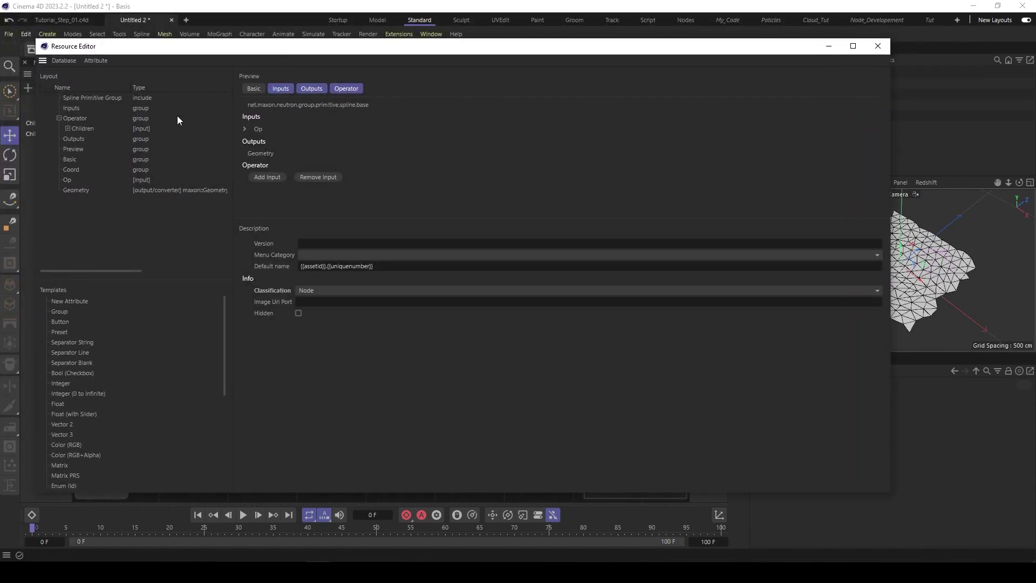
{"action": "scroll", "coordinate": [272, 383], "scroll_direction": "down", "scroll_amount": 2}
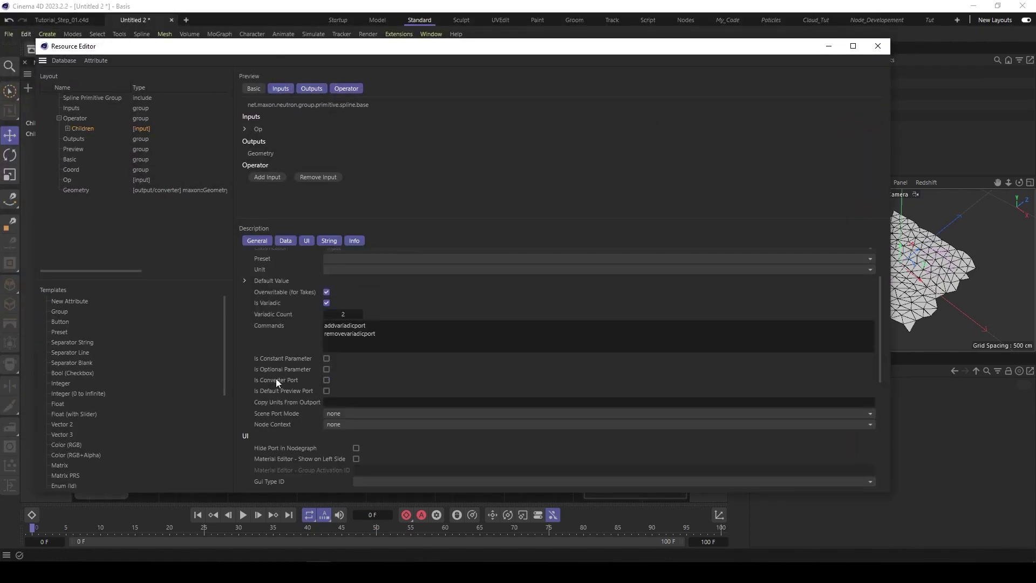
{"action": "left_click", "coordinate": [337, 412]}
{"action": "left_click", "coordinate": [361, 435]}
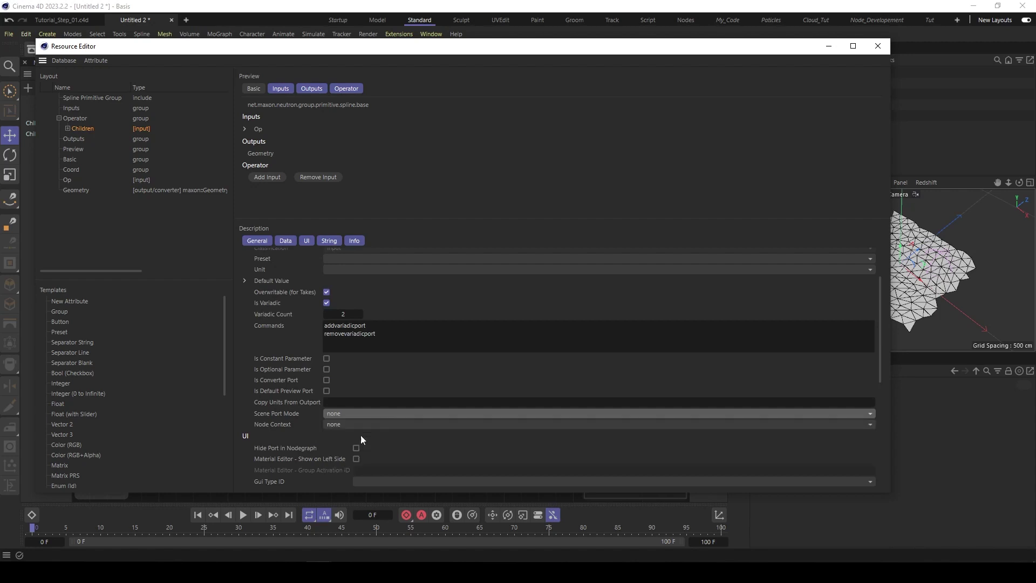
{"action": "left_click_drag", "start_coordinate": [440, 52], "coordinate": [438, 72]}
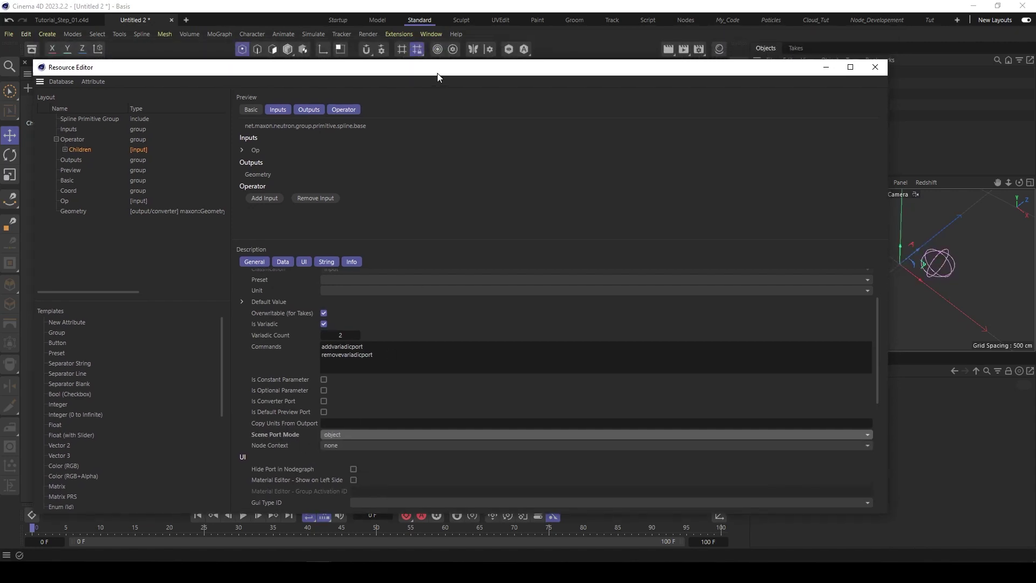
{"action": "left_click", "coordinate": [875, 66]}
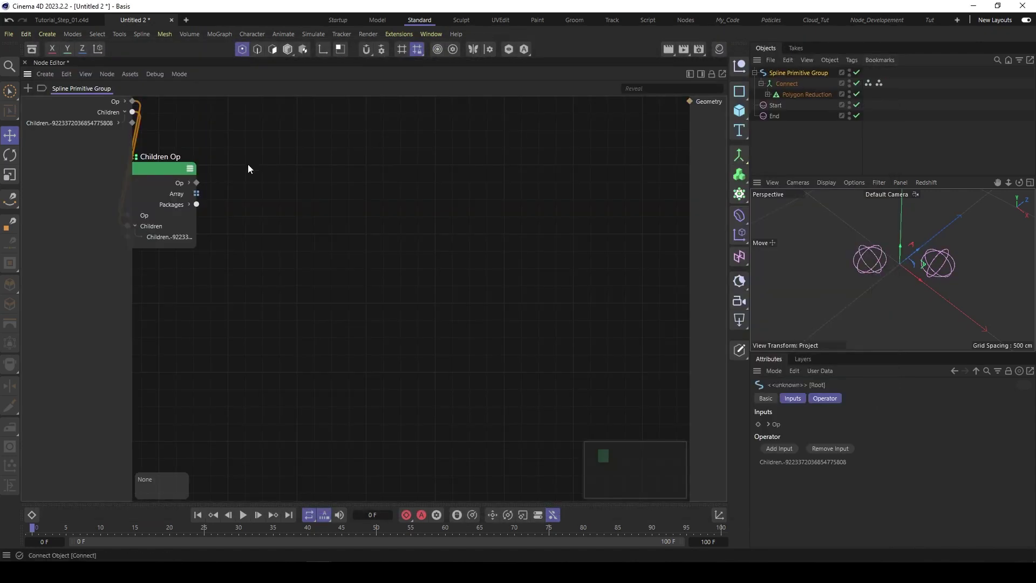
Move the Children Op node clear of the inputs, collapse its unconnected ports, and expand the group's child input to its sub-ports
{"action": "left_click_drag", "start_coordinate": [165, 171], "coordinate": [243, 131]}
{"action": "left_click", "coordinate": [266, 128]}
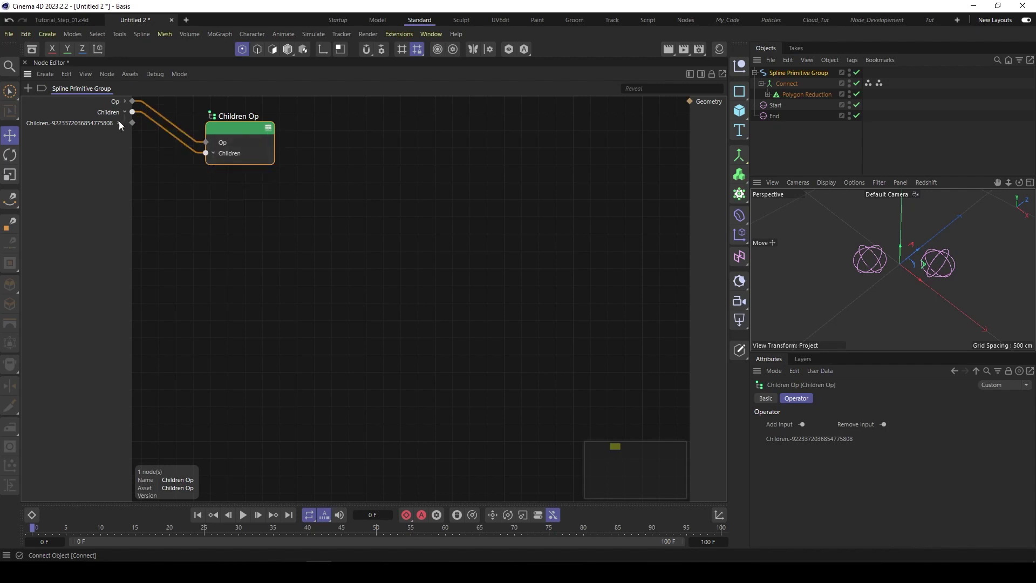
{"action": "left_click", "coordinate": [118, 122]}
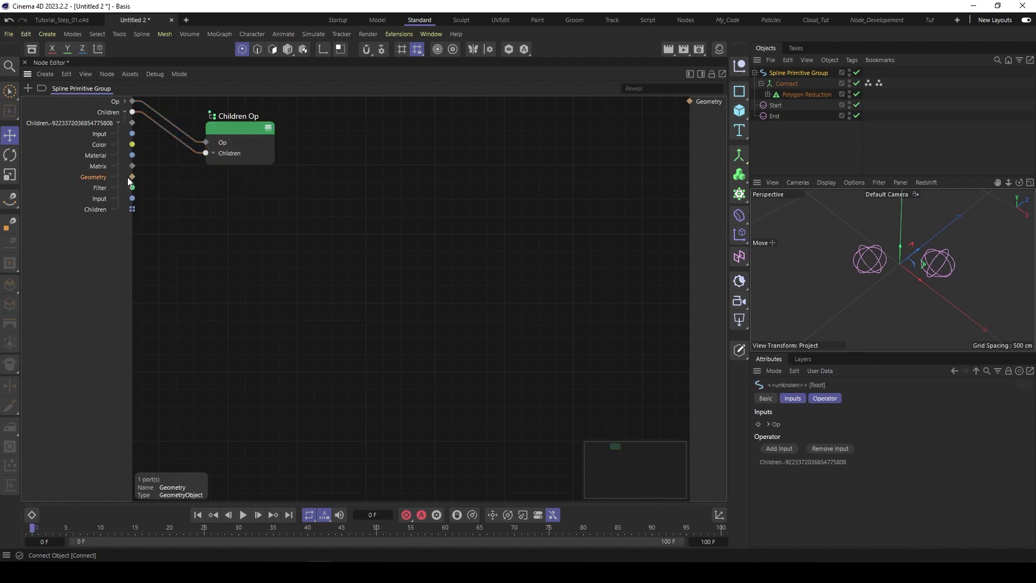
{"action": "left_click", "coordinate": [290, 295]}
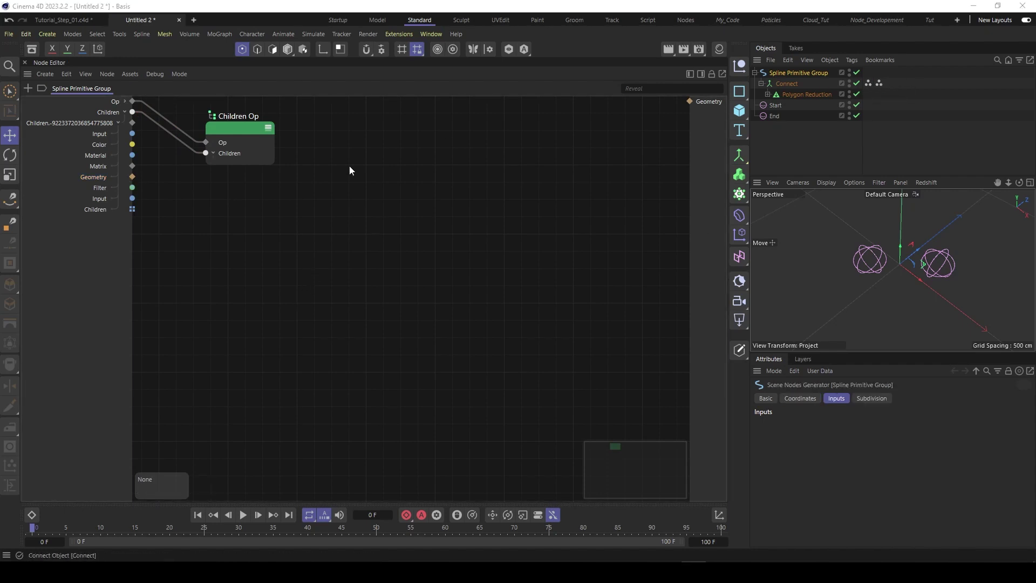
Add a Selection to Indexes node fed by the group's Geometry input, and make a connected duplicate below it
{"action": "double_click", "coordinate": [221, 247]}
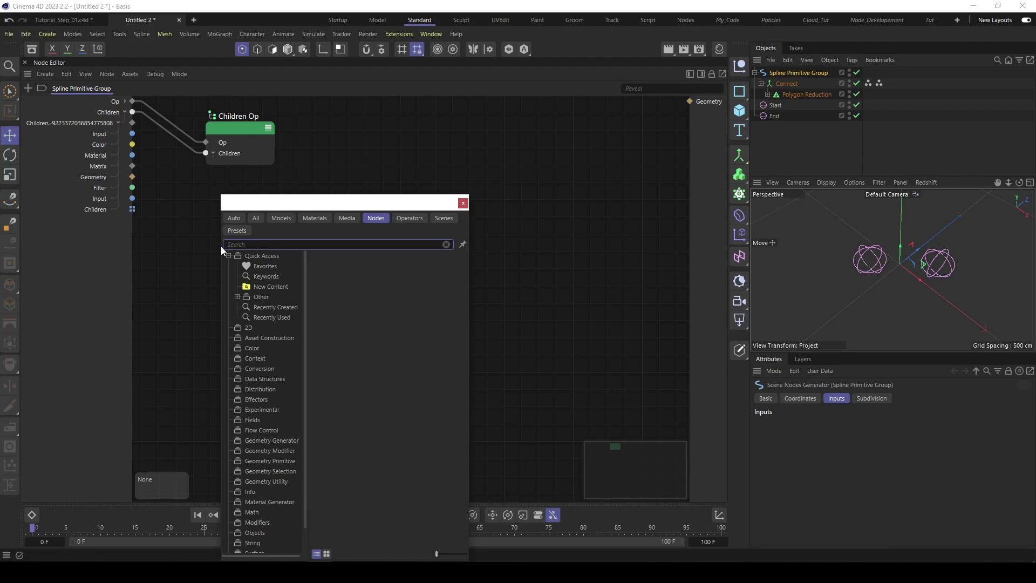
{"action": "type", "text": "select"}
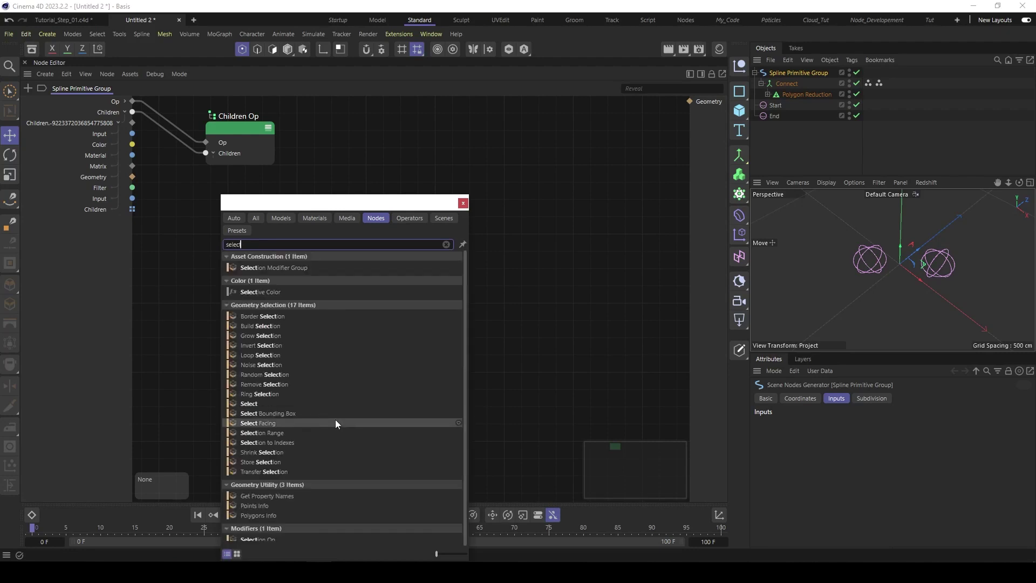
{"action": "double_click", "coordinate": [275, 441]}
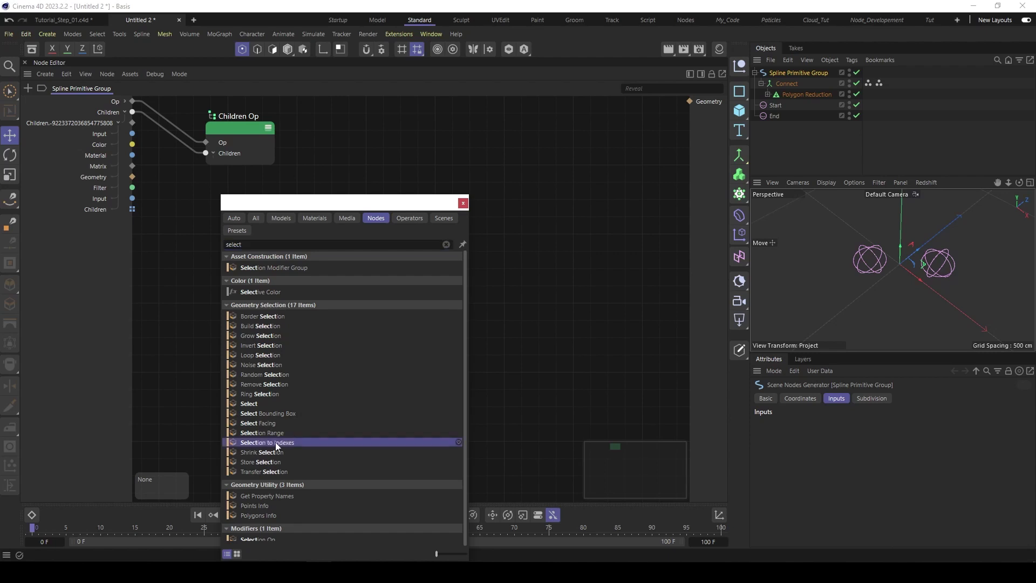
{"action": "left_click_drag", "start_coordinate": [205, 256], "coordinate": [224, 219]}
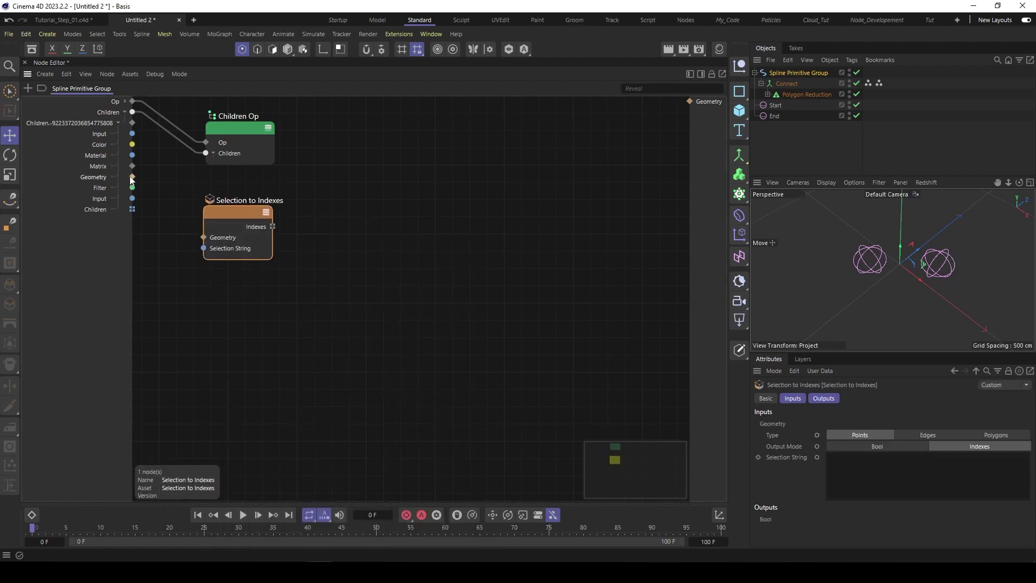
{"action": "left_click_drag", "start_coordinate": [132, 177], "coordinate": [229, 301]}
{"action": "left_click_drag", "start_coordinate": [141, 186], "coordinate": [229, 297]}
Rename the upper Selection to Indexes node Start and the lower one End
{"action": "double_click", "coordinate": [235, 189]}
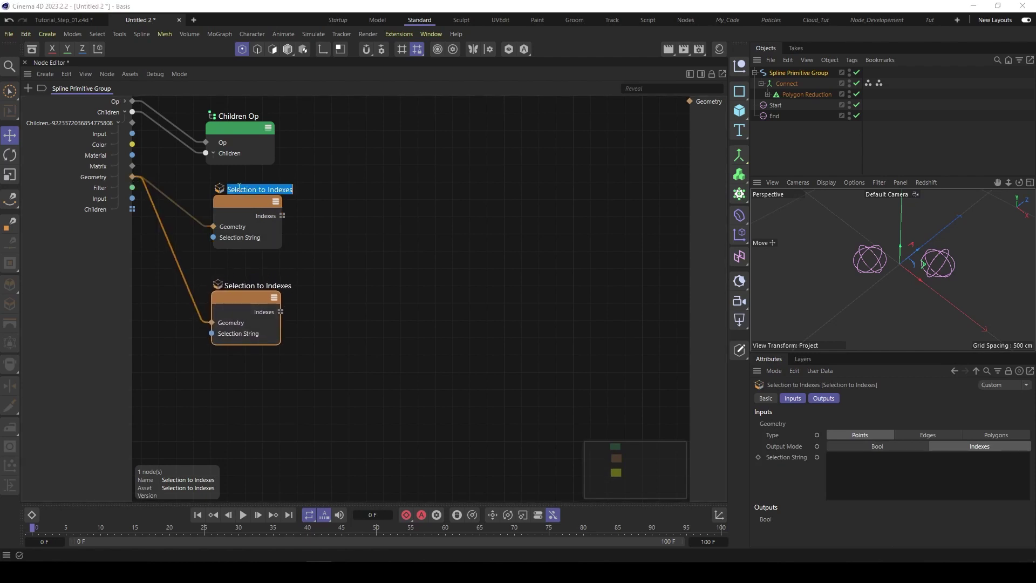
{"action": "type", "text": "Start"}
{"action": "key", "text": "Return"}
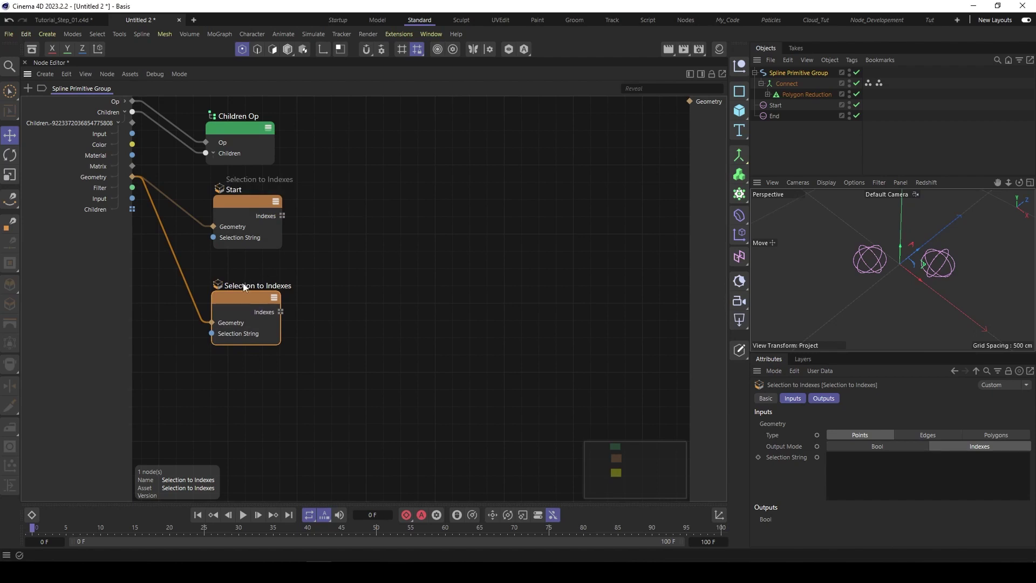
{"action": "double_click", "coordinate": [245, 285]}
{"action": "type", "text": "End"}
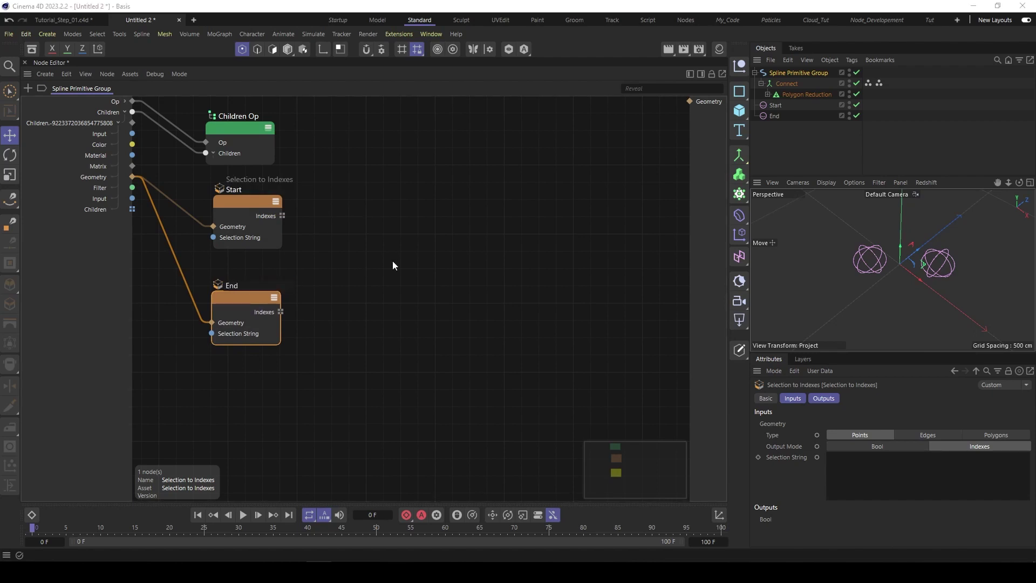
{"action": "key", "text": "Return"}
Assign the Connect object's two selection tags as selection strings, "Start" for the Start node and "End" for the End node, and tidy both nodes
{"action": "left_click", "coordinate": [246, 198]}
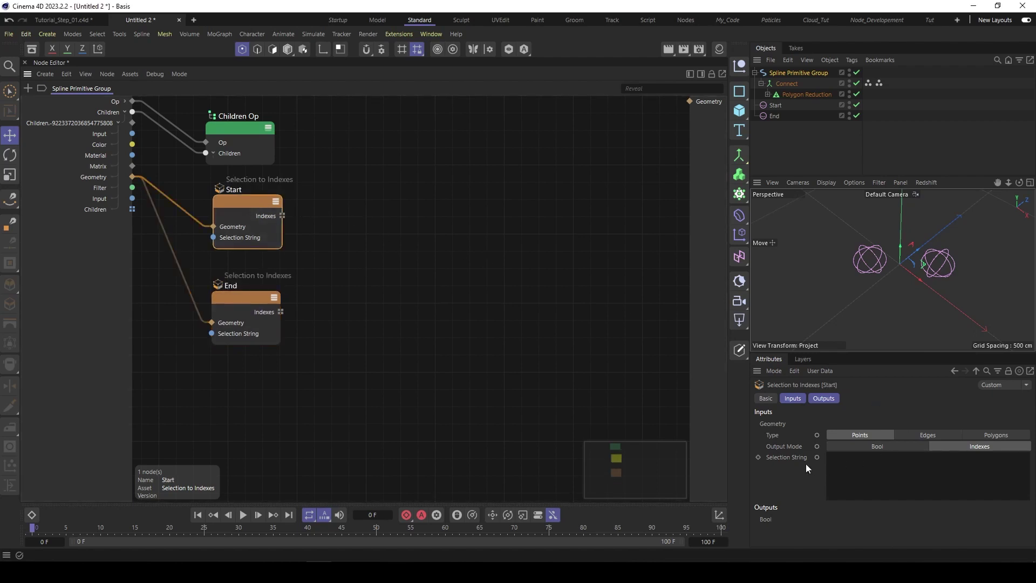
{"action": "left_click_drag", "start_coordinate": [868, 83], "coordinate": [844, 476]}
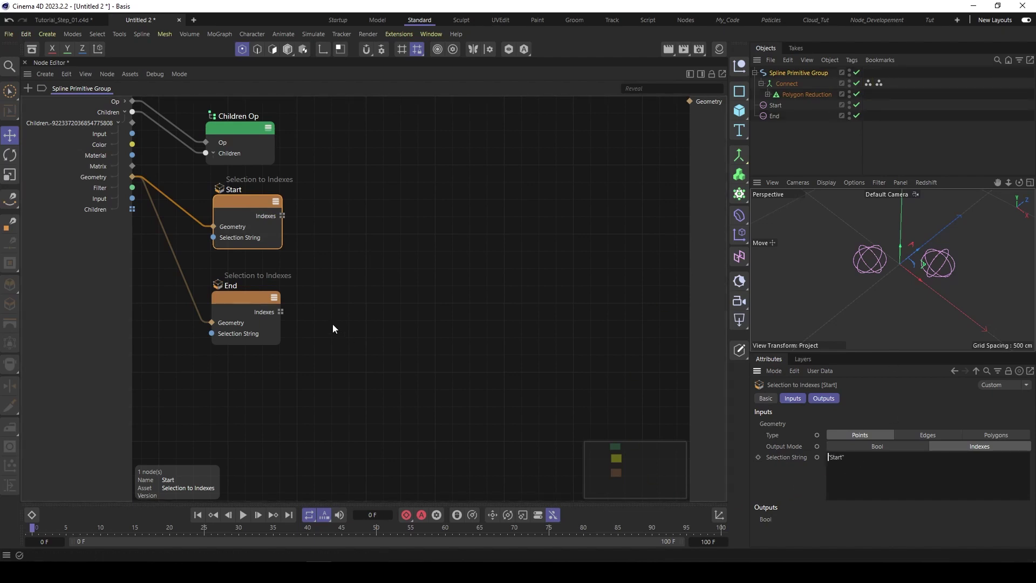
{"action": "left_click", "coordinate": [245, 301]}
{"action": "left_click_drag", "start_coordinate": [878, 83], "coordinate": [842, 472]}
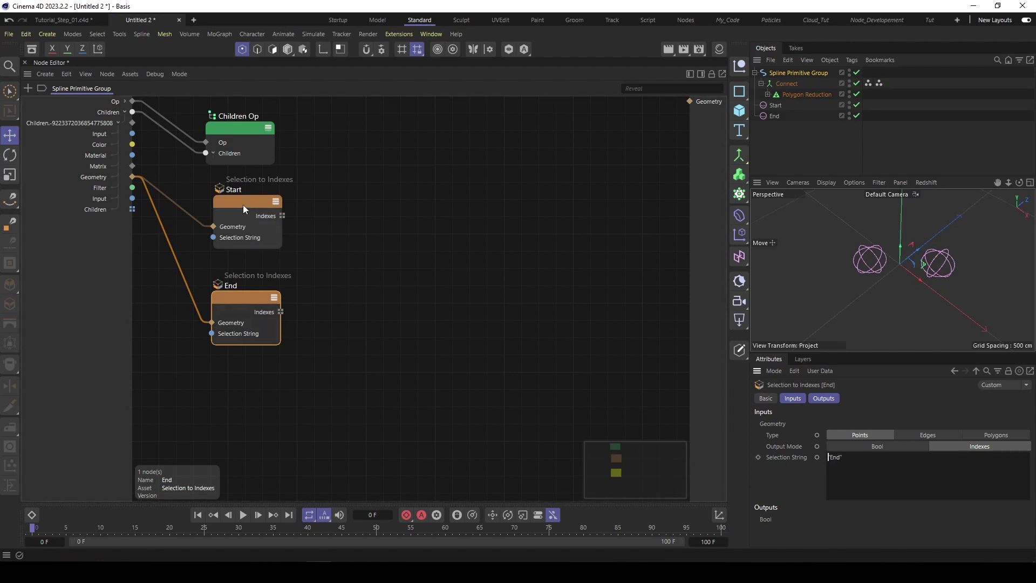
{"action": "left_click", "coordinate": [263, 215]}
{"action": "left_click", "coordinate": [268, 313]}
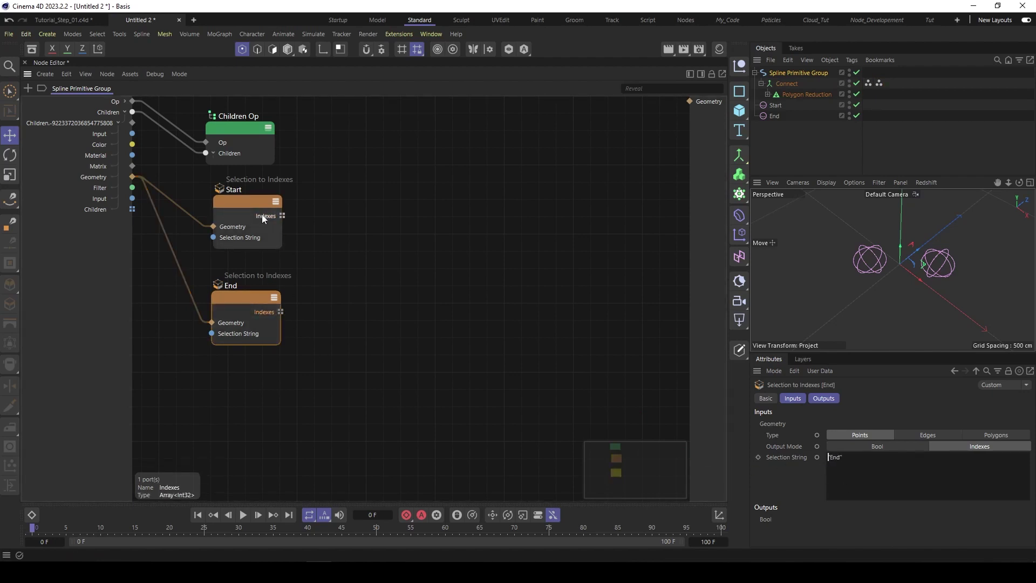
{"action": "left_click", "coordinate": [254, 205]}
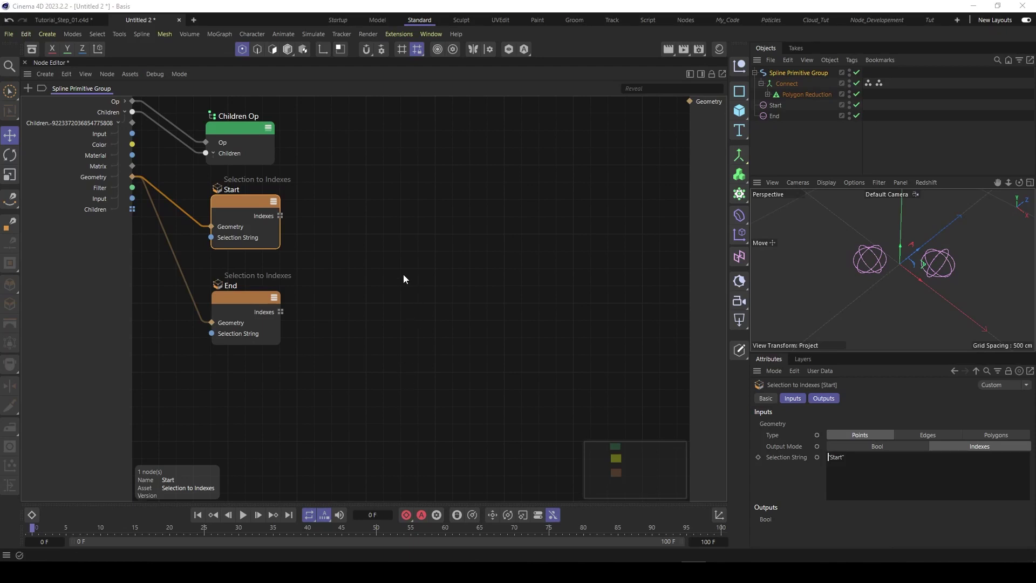
{"action": "left_click_drag", "start_coordinate": [251, 294], "coordinate": [248, 302]}
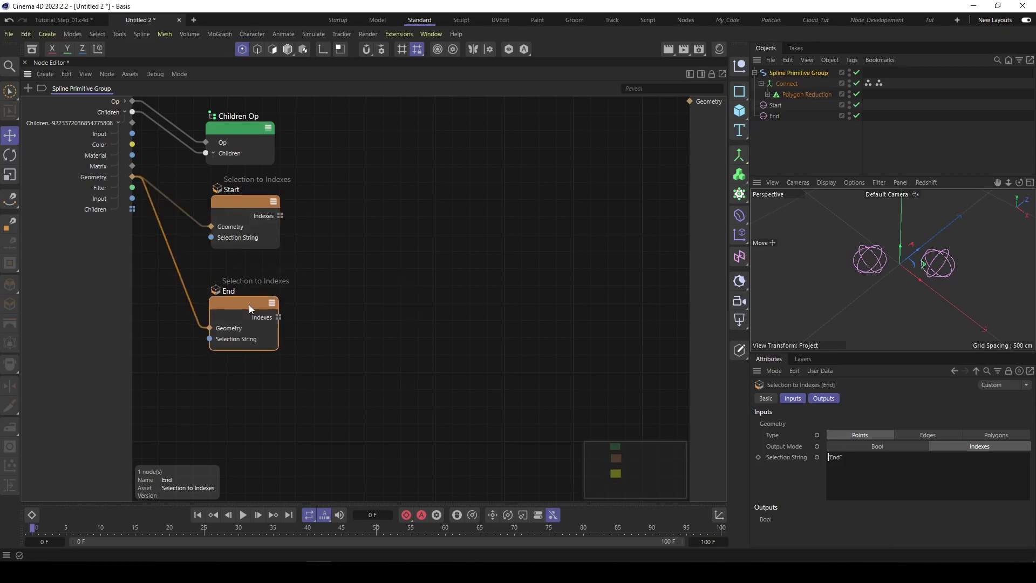
Add a Get Element node reading the Start node's Indexes, and duplicate it to read the End node's Indexes
{"action": "double_click", "coordinate": [345, 220]}
{"action": "type", "text": "get e"}
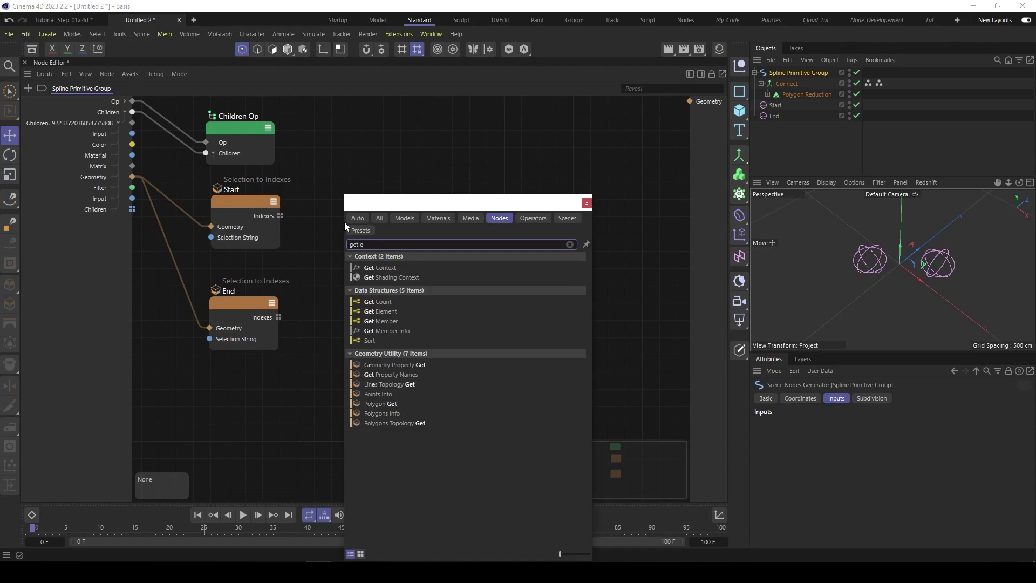
{"action": "double_click", "coordinate": [383, 312]}
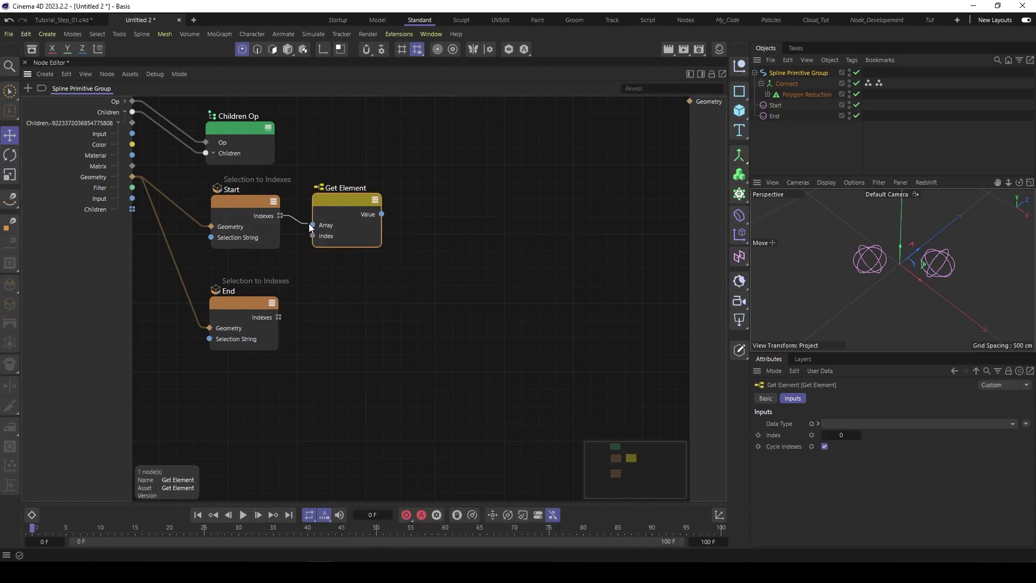
{"action": "left_click_drag", "start_coordinate": [310, 225], "coordinate": [329, 198]}
{"action": "left_click_drag", "start_coordinate": [329, 197], "coordinate": [325, 309], "text": "ctrl"}
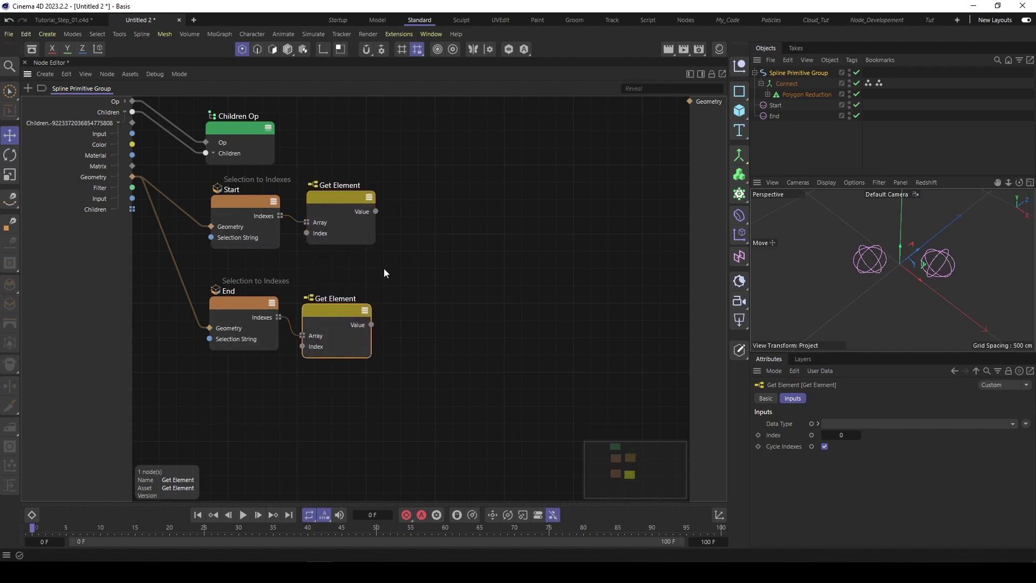
{"action": "left_click", "coordinate": [321, 204]}
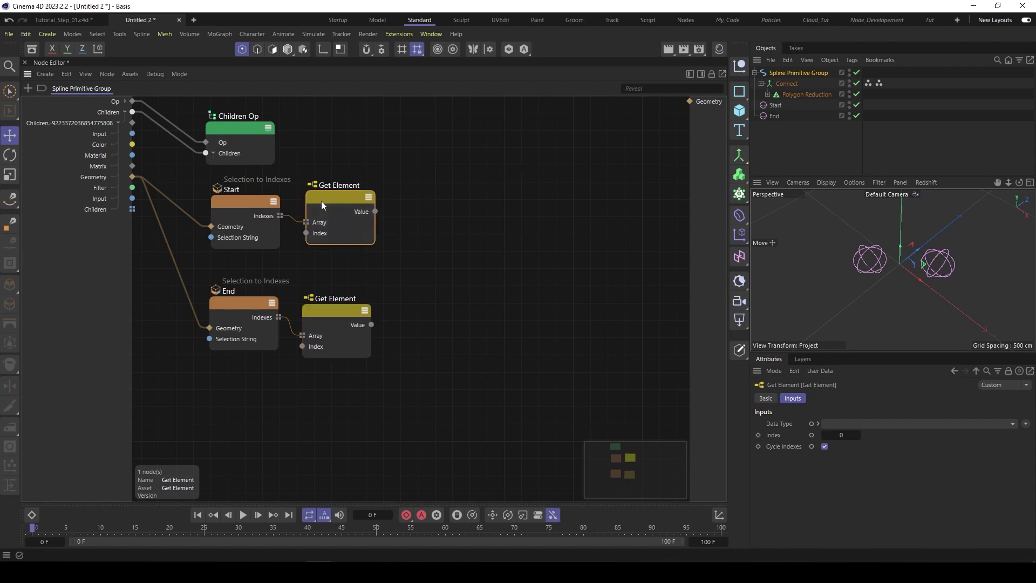
Add a Build node and place it clear of the two Get Element nodes
{"action": "double_click", "coordinate": [467, 216]}
{"action": "type", "text": "build"}
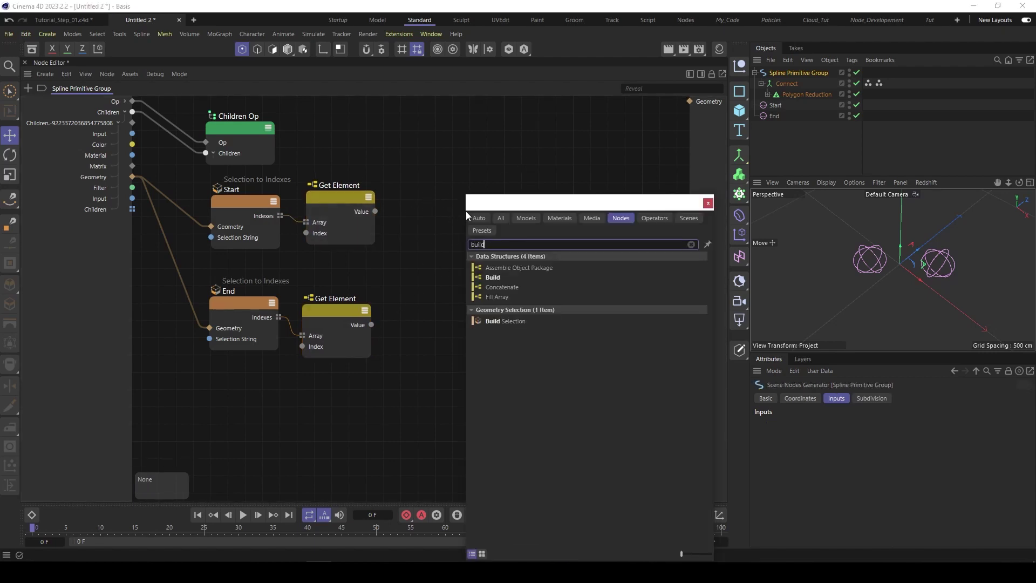
{"action": "double_click", "coordinate": [500, 276]}
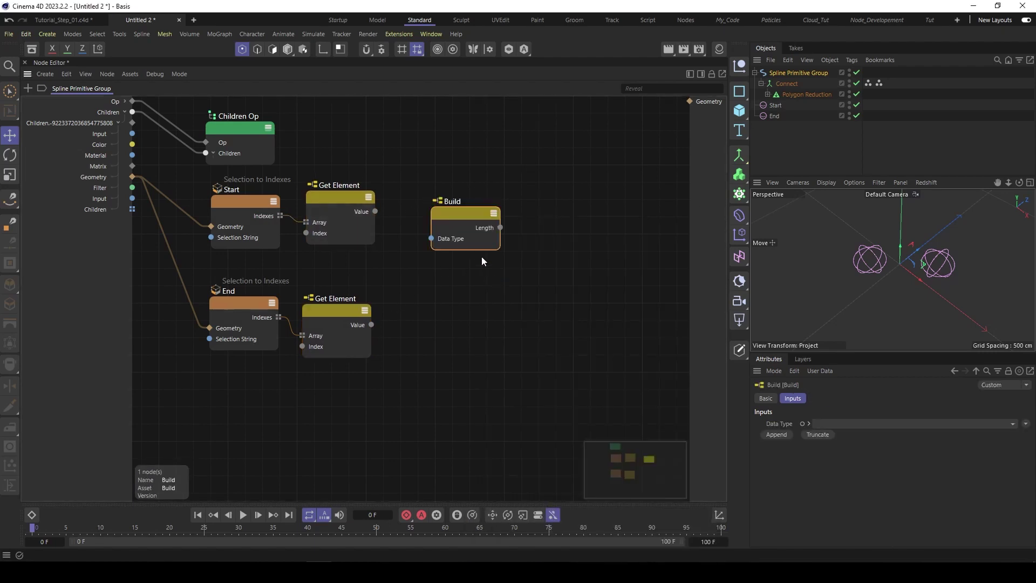
{"action": "left_click", "coordinate": [470, 208]}
{"action": "left_click_drag", "start_coordinate": [468, 206], "coordinate": [499, 235]}
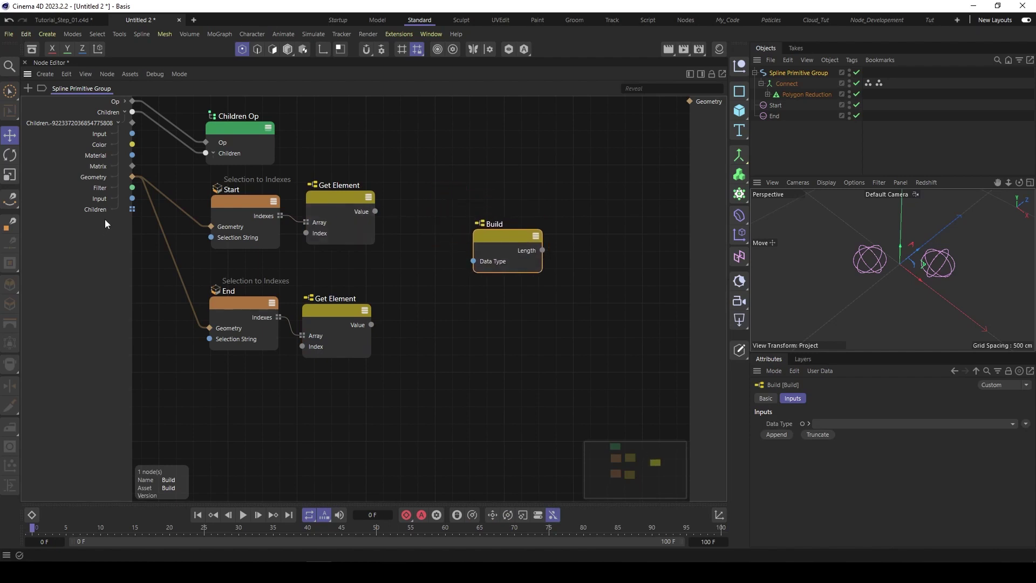
Add a Geometry Property Get node above the Get Element nodes, feed it the group's Geometry input, and set its type to 3d Points
{"action": "left_click", "coordinate": [88, 177]}
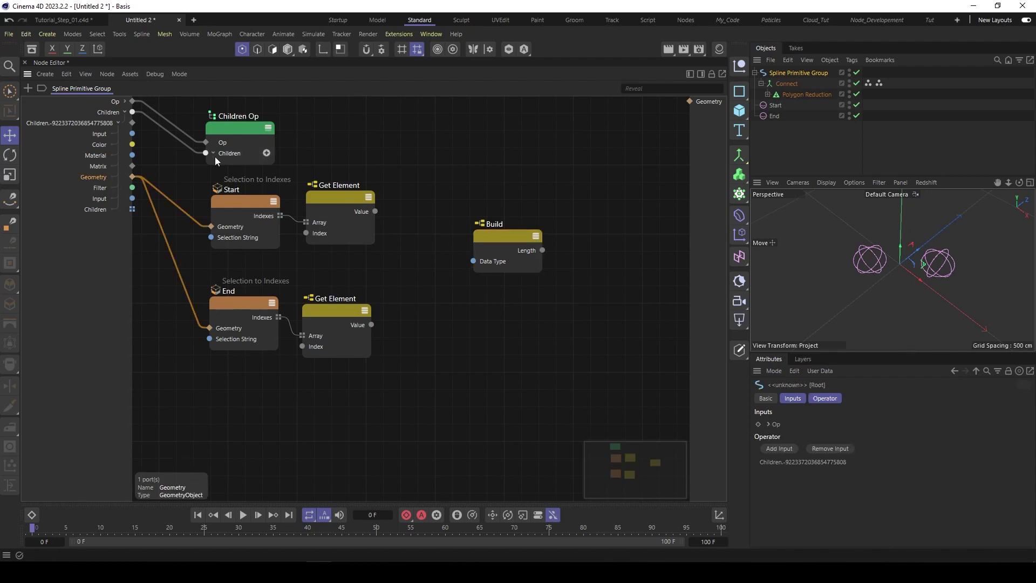
{"action": "double_click", "coordinate": [412, 154]}
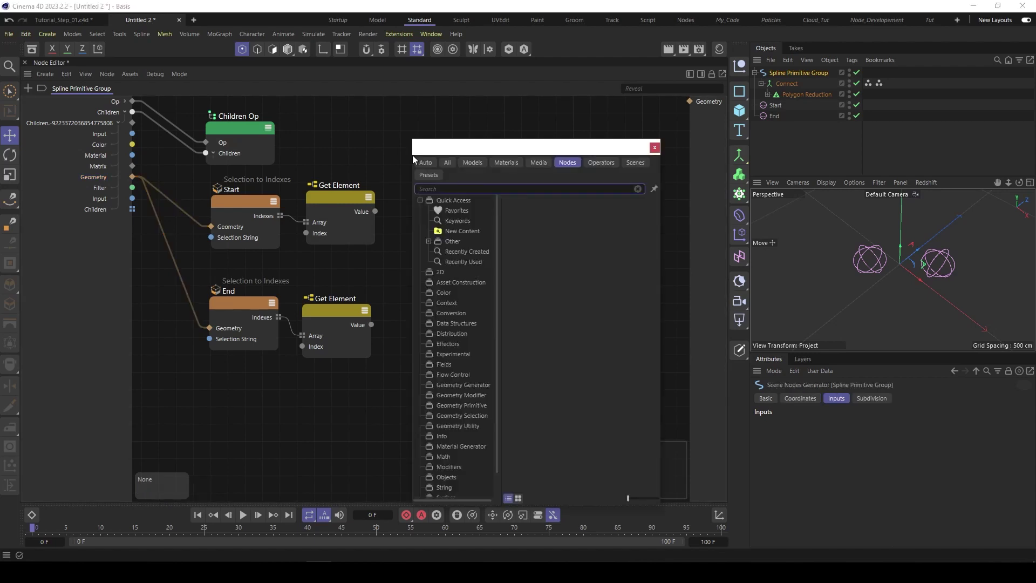
{"action": "type", "text": "porp"}
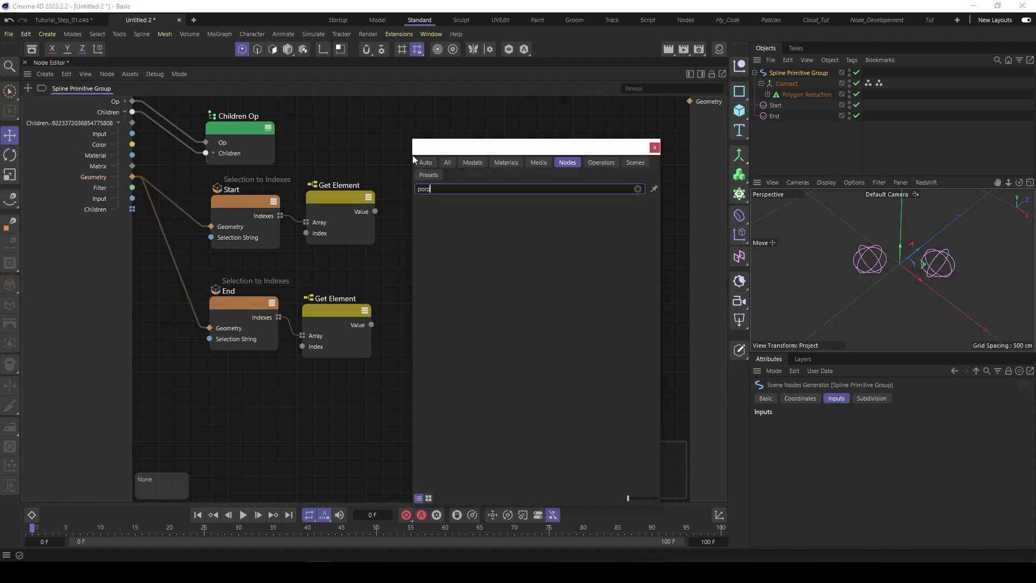
{"action": "key", "text": "BackSpace"}
{"action": "key", "text": "BackSpace"}
{"action": "key", "text": "BackSpace"}
{"action": "key", "text": "BackSpace"}
{"action": "type", "text": "prop"}
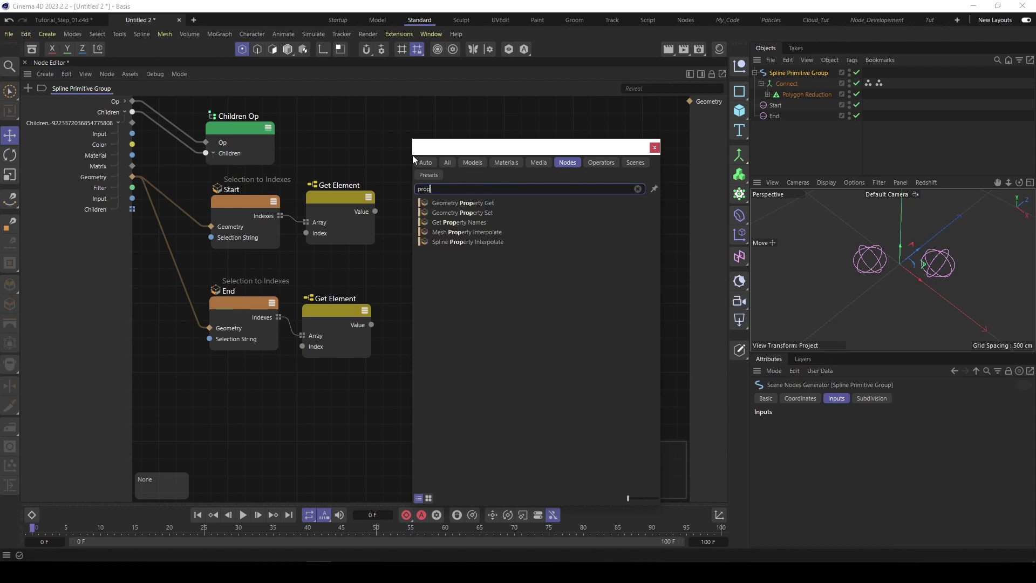
{"action": "double_click", "coordinate": [483, 203]}
{"action": "left_click_drag", "start_coordinate": [404, 164], "coordinate": [394, 140]}
{"action": "left_click_drag", "start_coordinate": [131, 177], "coordinate": [367, 168]}
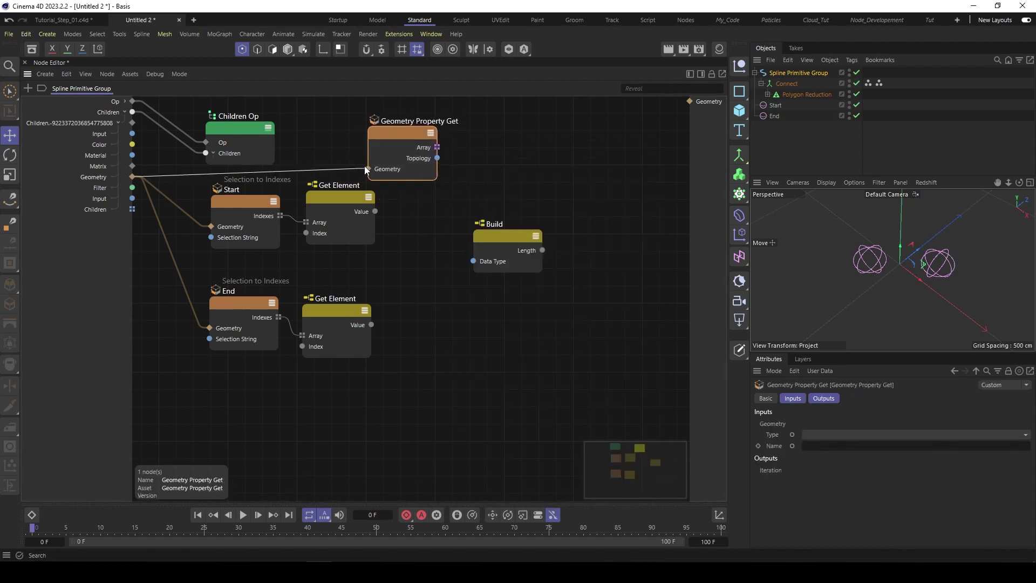
{"action": "left_click_drag", "start_coordinate": [393, 133], "coordinate": [374, 121]}
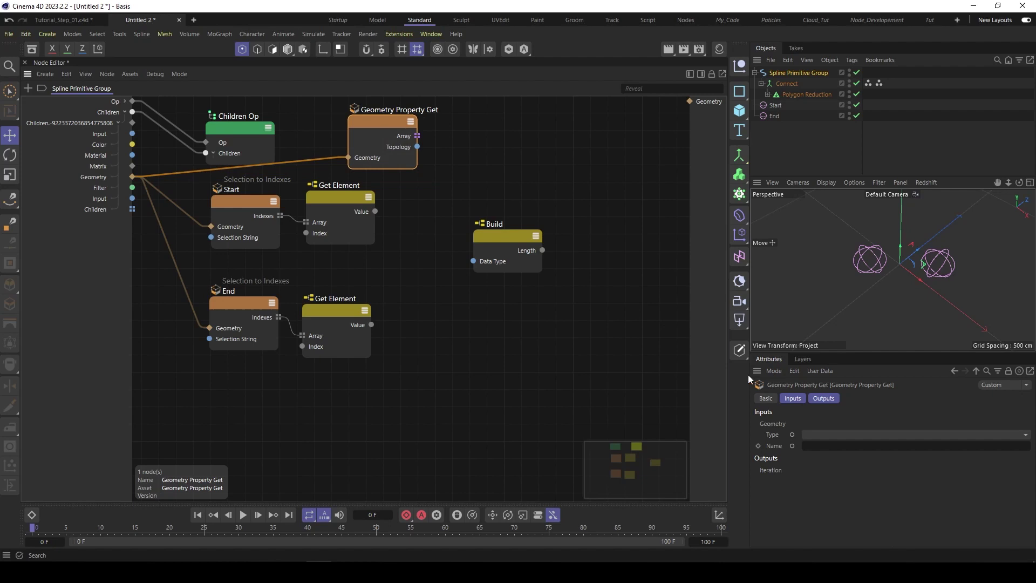
{"action": "left_click", "coordinate": [829, 436]}
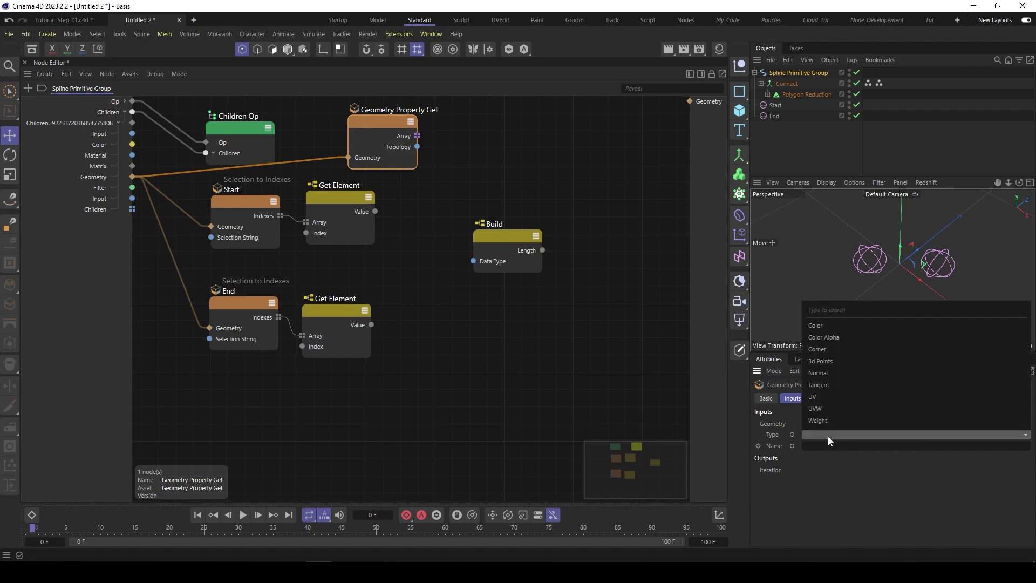
{"action": "left_click", "coordinate": [830, 362]}
Set the Build node's data type to Vector, reduce it to two elements, and move it farther from the Get Element nodes
{"action": "left_click_drag", "start_coordinate": [488, 235], "coordinate": [485, 223]}
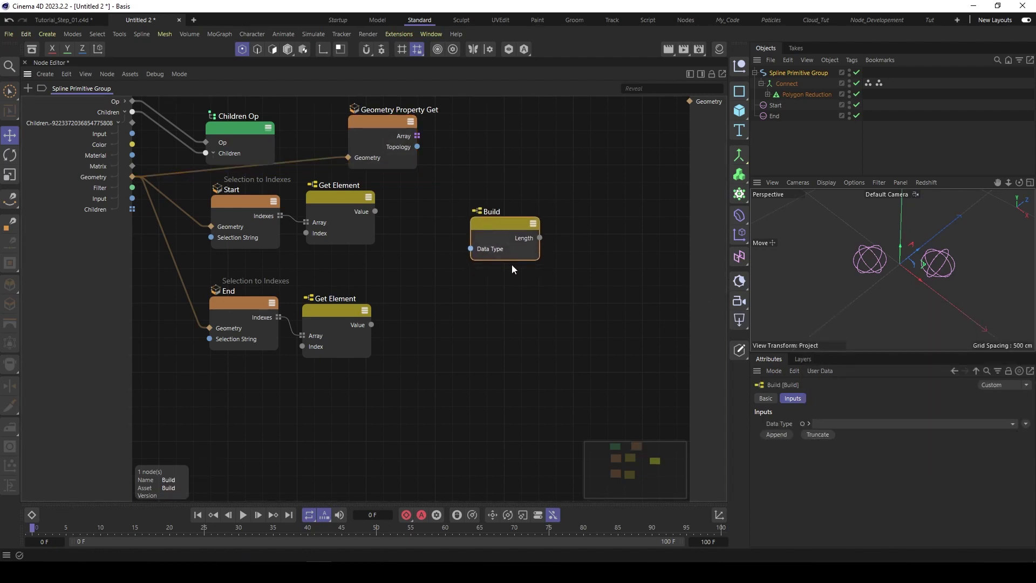
{"action": "left_click", "coordinate": [1011, 423]}
{"action": "left_click", "coordinate": [845, 383]}
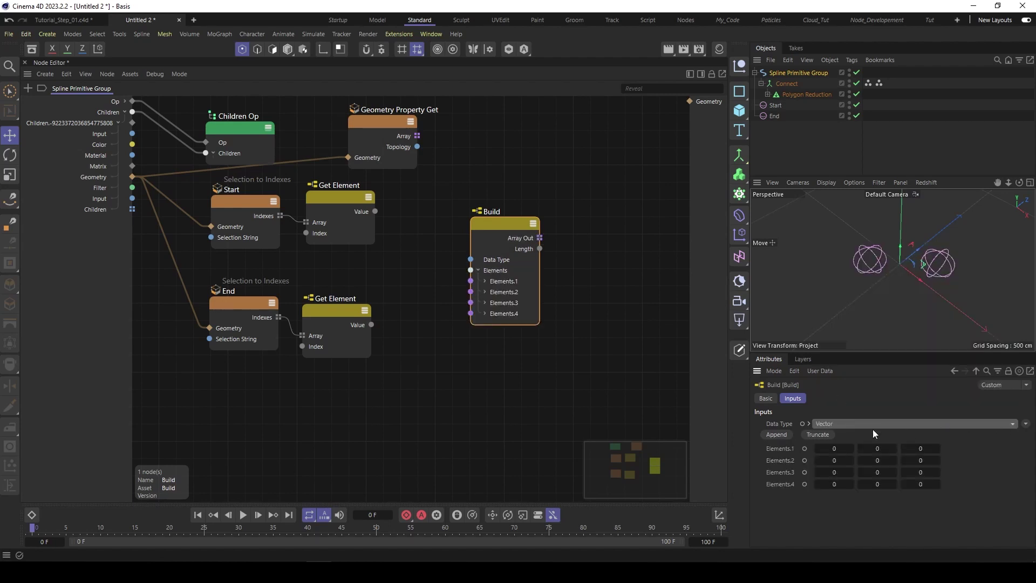
{"action": "left_click", "coordinate": [820, 433]}
{"action": "left_click", "coordinate": [820, 433]}
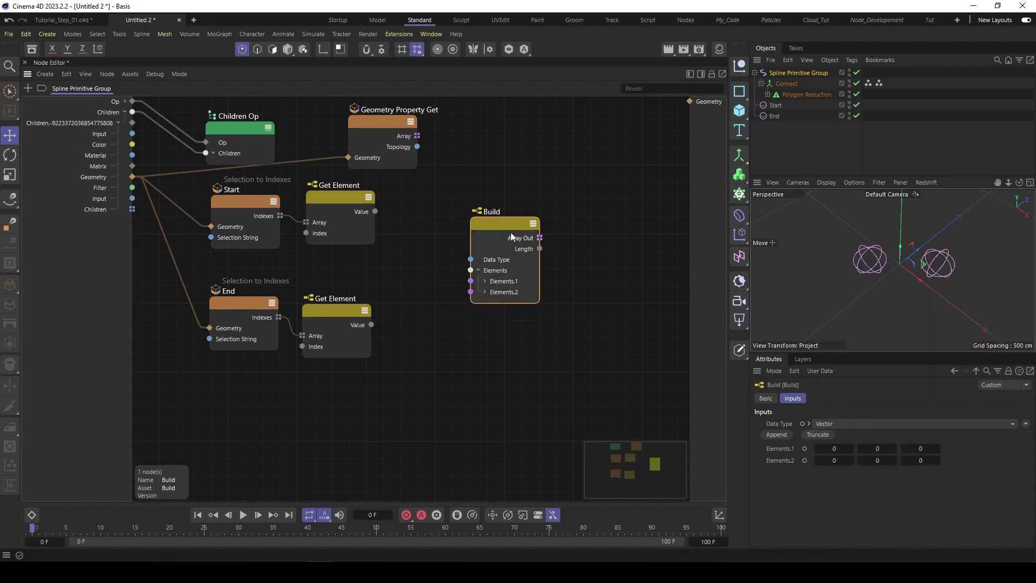
{"action": "left_click_drag", "start_coordinate": [500, 226], "coordinate": [549, 240]}
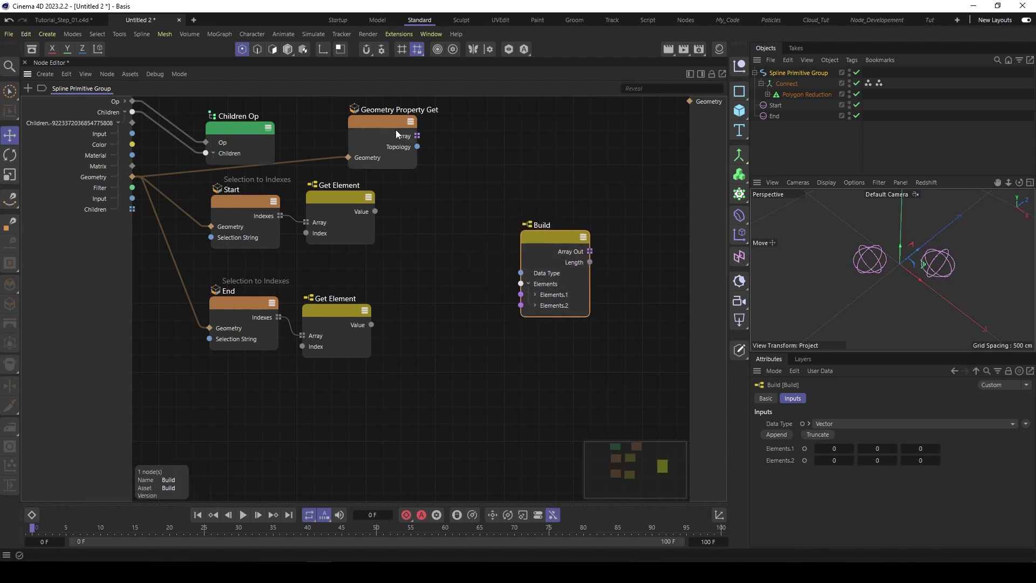
Duplicate the Start and End Get Element nodes beside the originals, and delete the surplus copy over the Build node
{"action": "mouse_move", "coordinate": [396, 130]}
{"action": "left_mouse_down"}
{"action": "mouse_move", "coordinate": [374, 121]}
{"action": "mouse_move", "coordinate": [379, 135]}
{"action": "left_mouse_up"}
{"action": "left_click", "coordinate": [334, 194]}
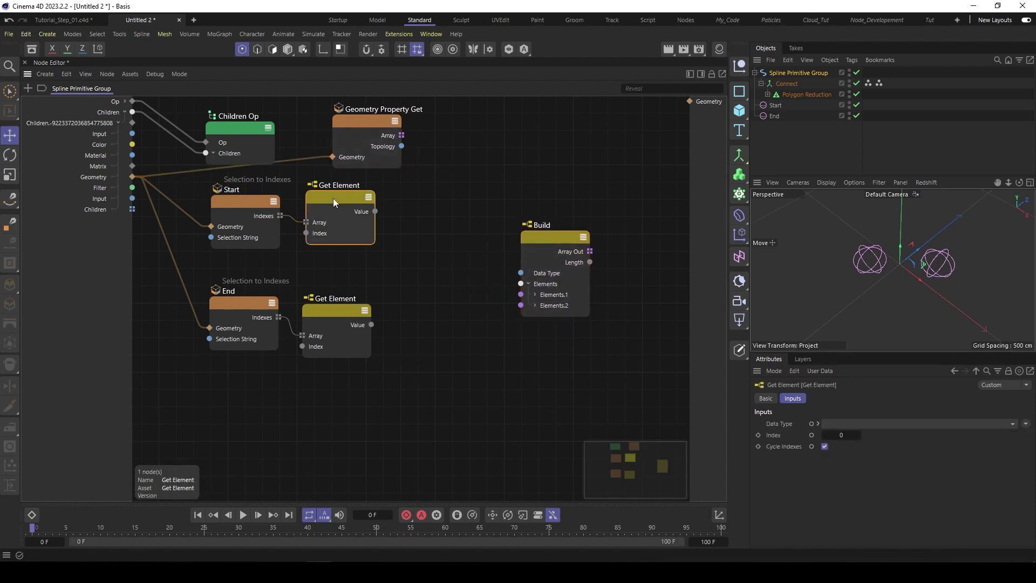
{"action": "left_click_drag", "start_coordinate": [332, 199], "coordinate": [452, 197], "text": "ctrl"}
{"action": "left_click_drag", "start_coordinate": [334, 313], "coordinate": [452, 309], "text": "ctrl"}
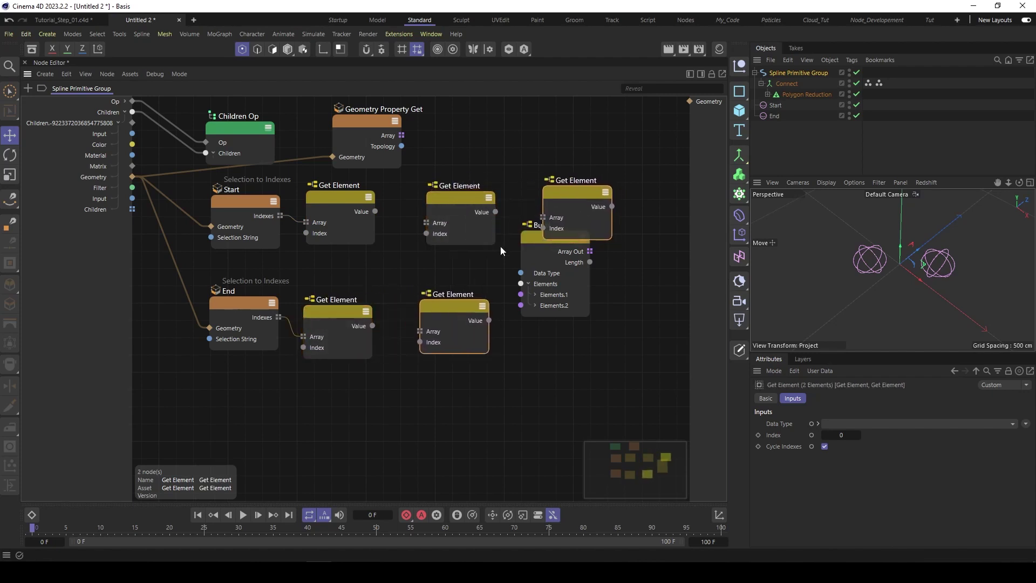
{"action": "left_click", "coordinate": [564, 186]}
{"action": "key", "text": "Delete"}
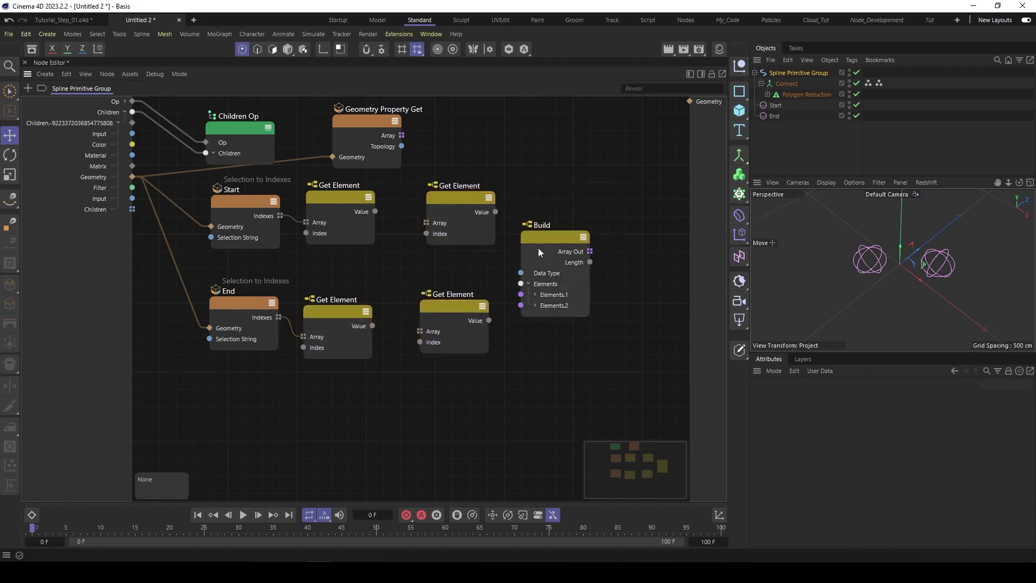
Make room around the Build node and connect Geometry Property Get's Array output to both new Get Element nodes
{"action": "left_click_drag", "start_coordinate": [538, 251], "coordinate": [568, 251]}
{"action": "left_click_drag", "start_coordinate": [451, 195], "coordinate": [471, 197]}
{"action": "left_click_drag", "start_coordinate": [401, 135], "coordinate": [446, 225]}
{"action": "left_click_drag", "start_coordinate": [401, 135], "coordinate": [476, 308]}
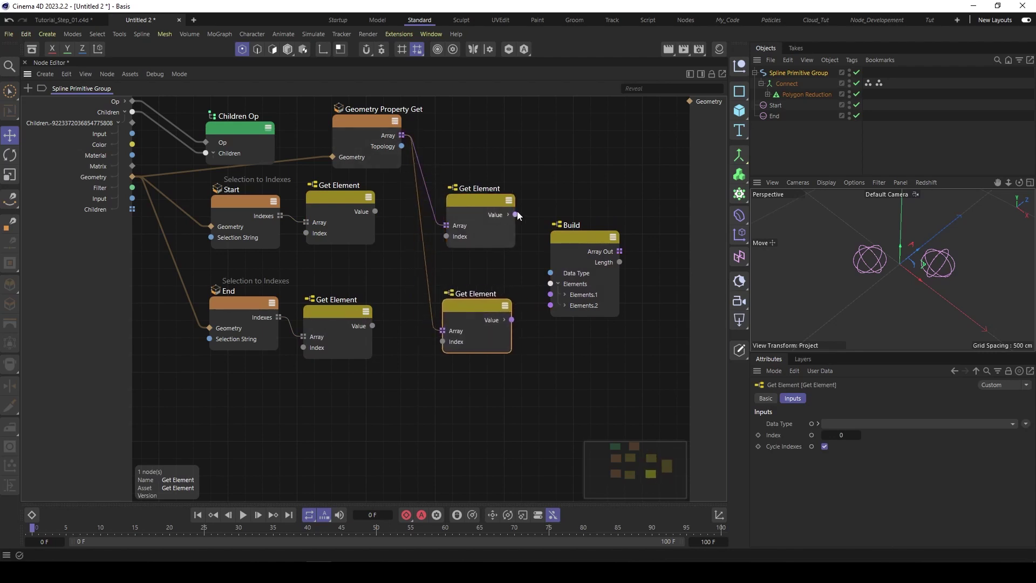
Wire the Start and End Get Element values into the new Get Elements' Index inputs, and those elements' values into Build's Elements
{"action": "left_click_drag", "start_coordinate": [515, 214], "coordinate": [550, 305]}
{"action": "left_click_drag", "start_coordinate": [375, 211], "coordinate": [446, 236]}
{"action": "left_click_drag", "start_coordinate": [372, 326], "coordinate": [443, 342]}
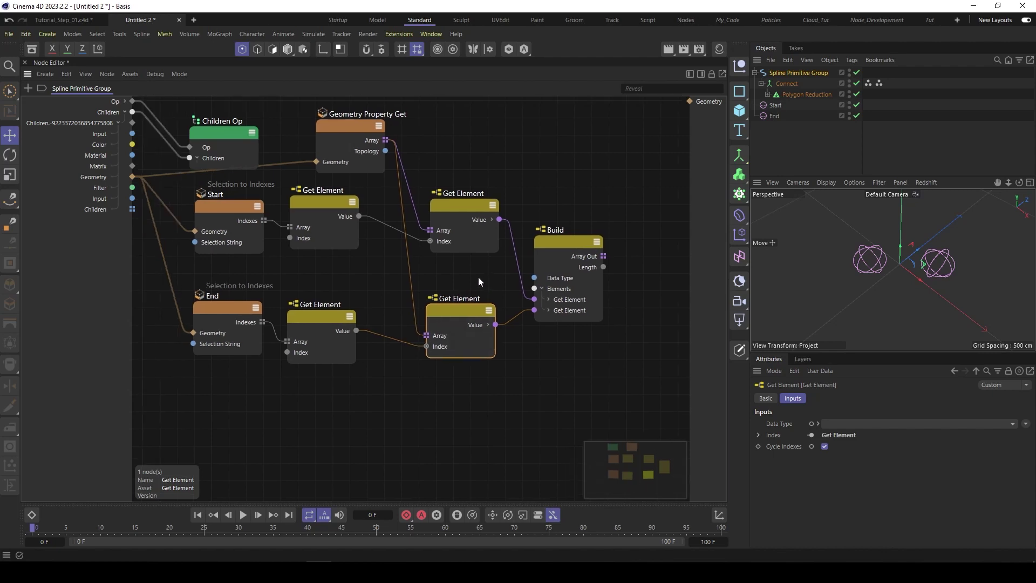
Add an Assemble Spline node beside Build, feed Build's Array Out into Points, and connect its Geometry to the group's Geometry output
{"action": "left_click_drag", "start_coordinate": [530, 251], "coordinate": [533, 242]}
{"action": "double_click", "coordinate": [597, 190]}
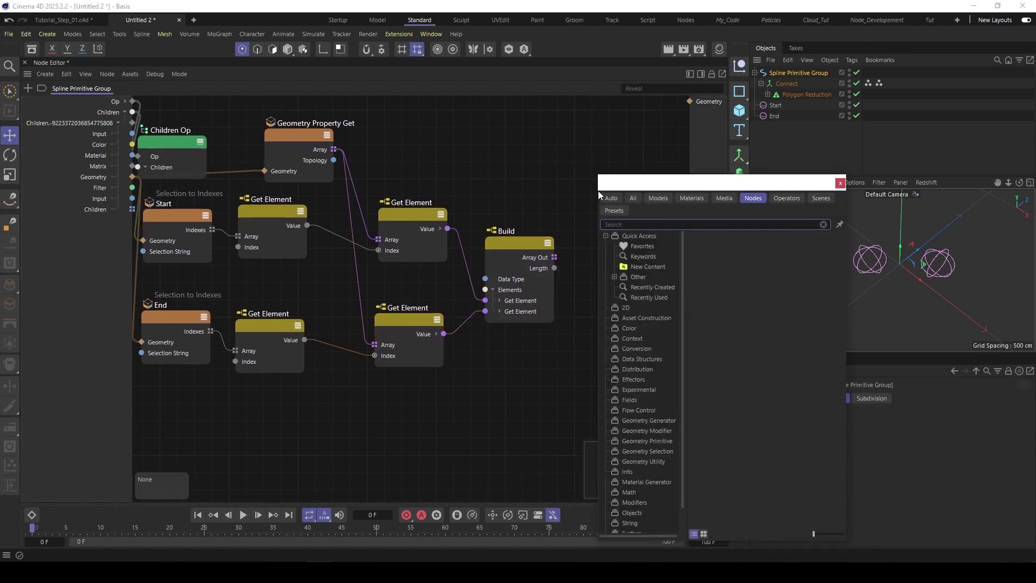
{"action": "type", "text": "asse"}
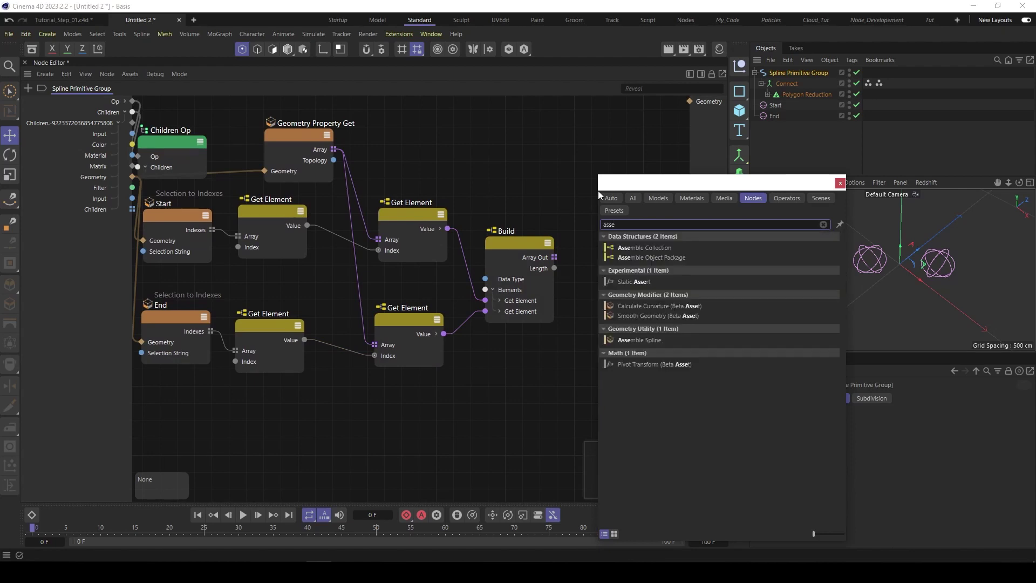
{"action": "double_click", "coordinate": [640, 339]}
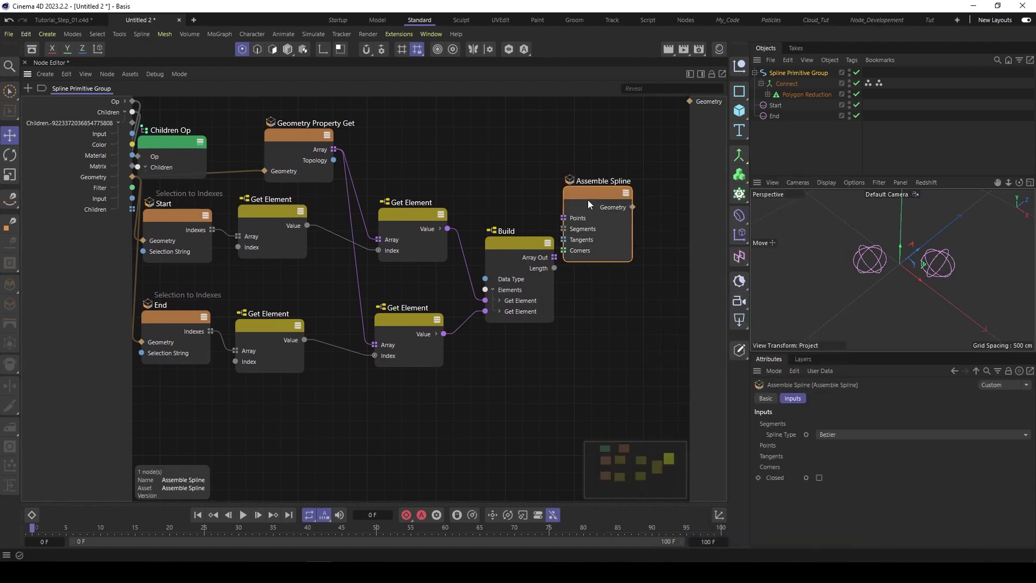
{"action": "left_click_drag", "start_coordinate": [588, 203], "coordinate": [616, 235]}
{"action": "left_click_drag", "start_coordinate": [555, 258], "coordinate": [690, 101]}
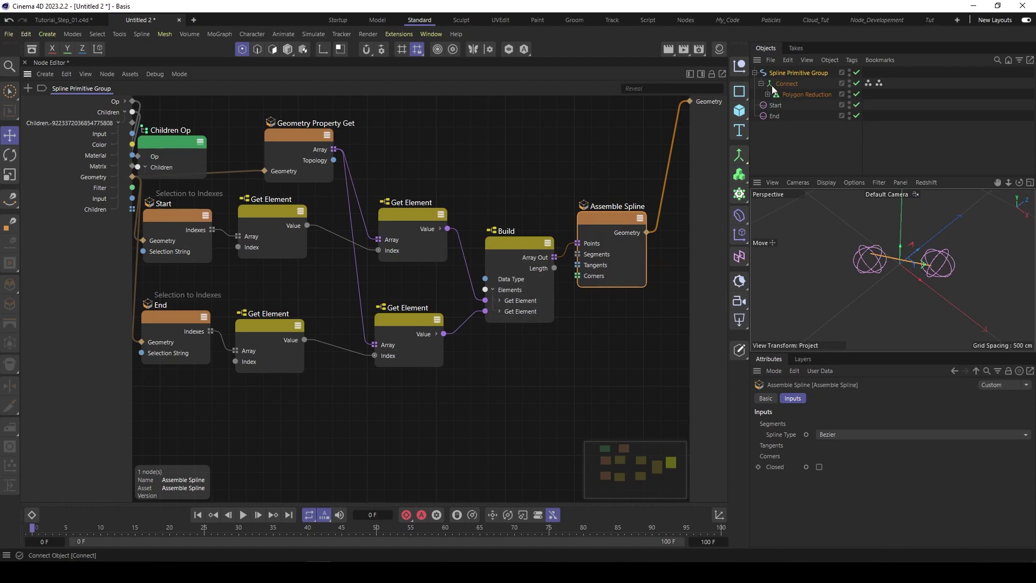
Create an Instance of the Connect object and place it at the end of the object hierarchy, outside the Spline Primitive Group
{"action": "left_click", "coordinate": [786, 84]}
{"action": "left_click", "coordinate": [738, 154]}
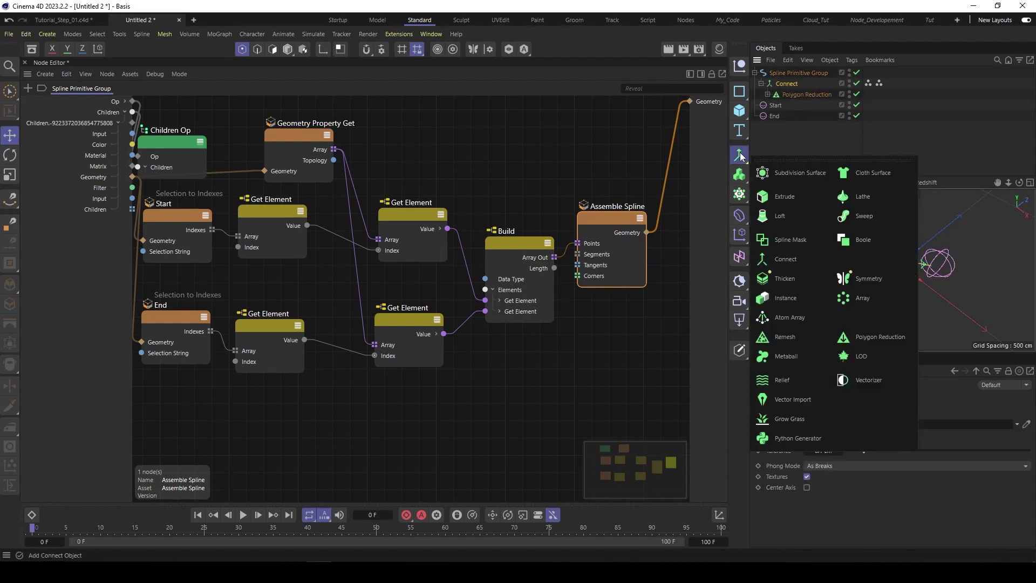
{"action": "left_click", "coordinate": [785, 298]}
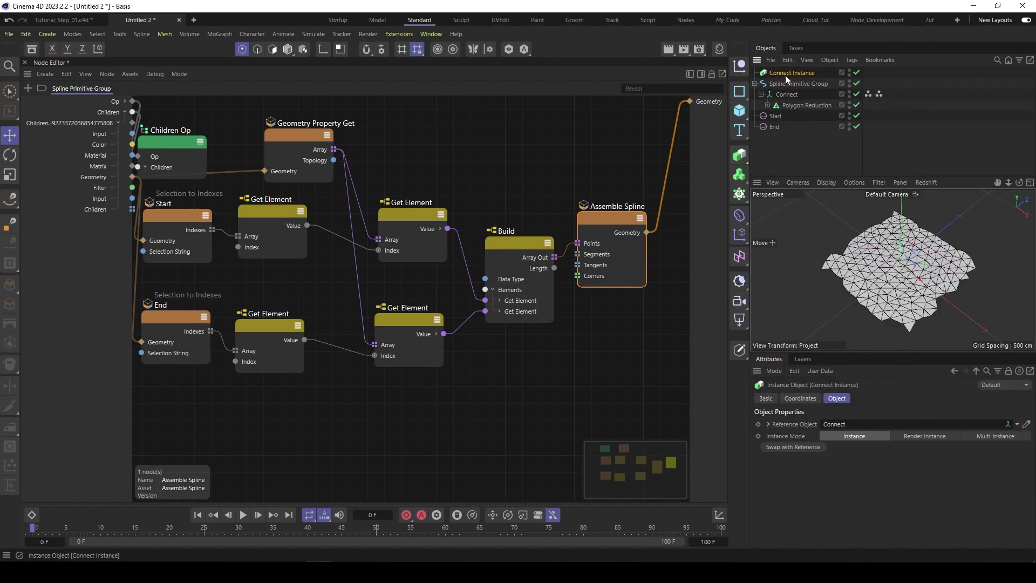
{"action": "left_click_drag", "start_coordinate": [785, 75], "coordinate": [772, 146]}
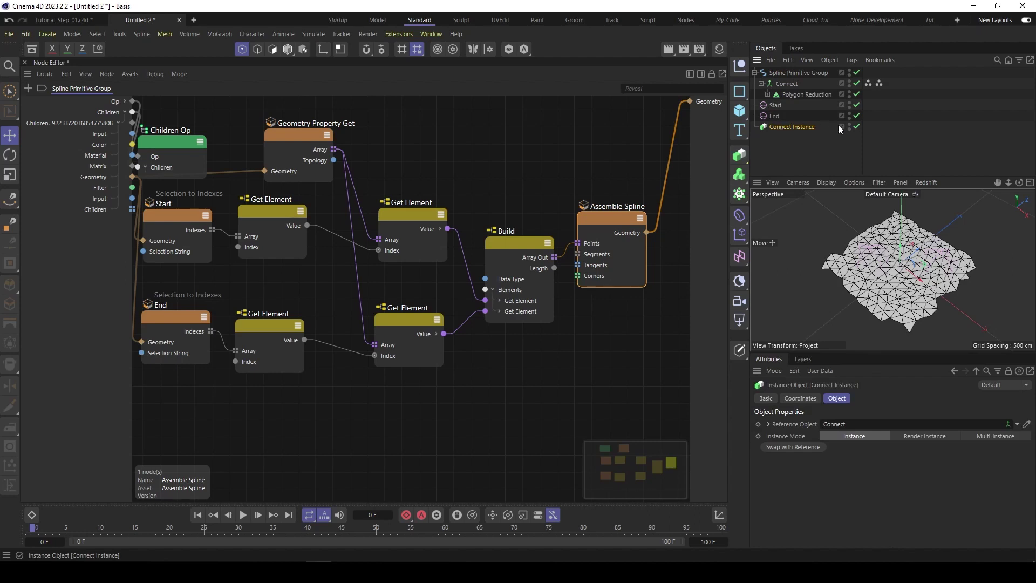
Enable X-Ray on the Connect Instance
{"action": "left_click", "coordinate": [766, 398]}
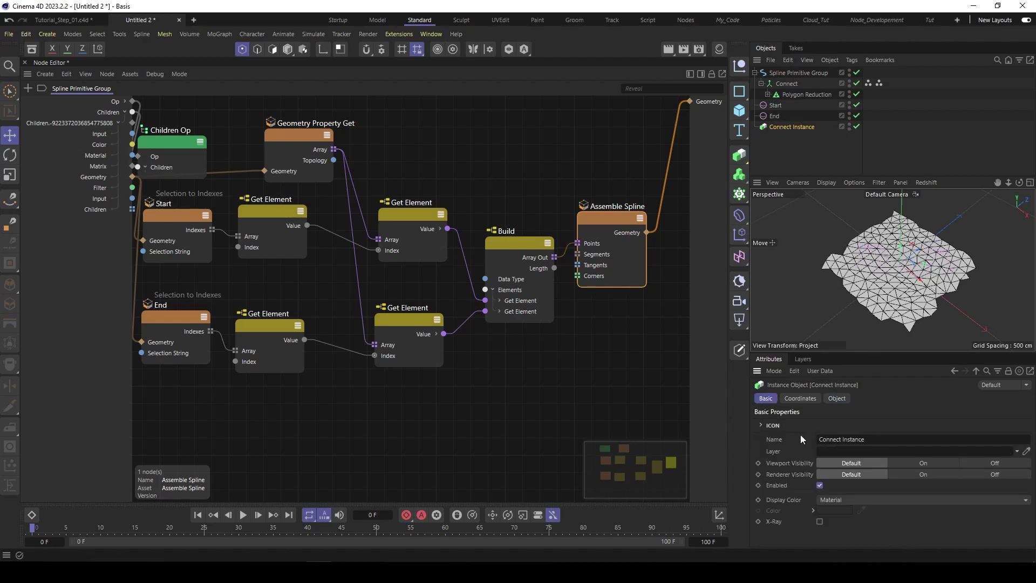
{"action": "left_click", "coordinate": [820, 521]}
{"action": "left_click", "coordinate": [816, 154]}
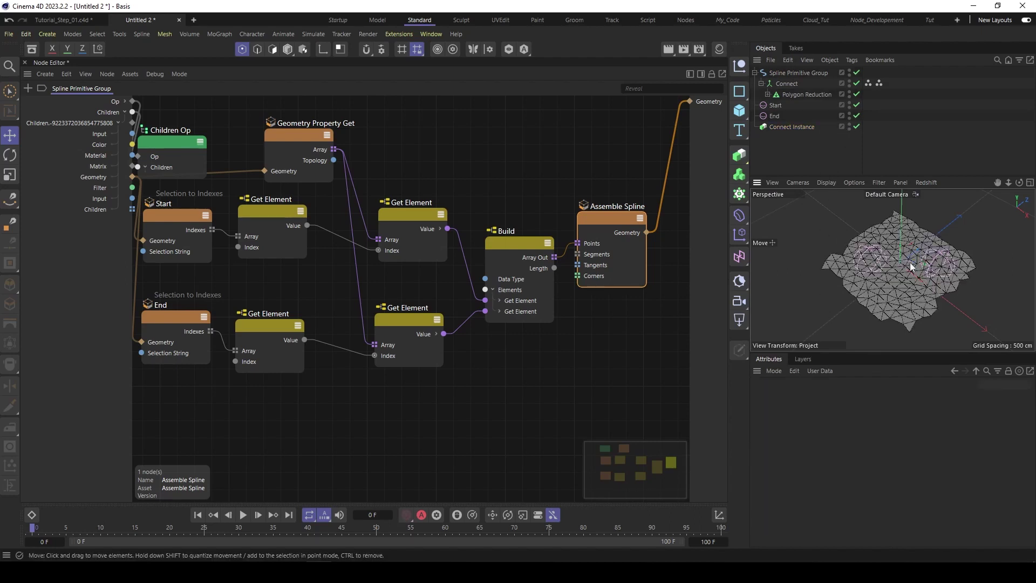
{"action": "scroll", "coordinate": [911, 266], "scroll_direction": "up", "scroll_amount": 10}
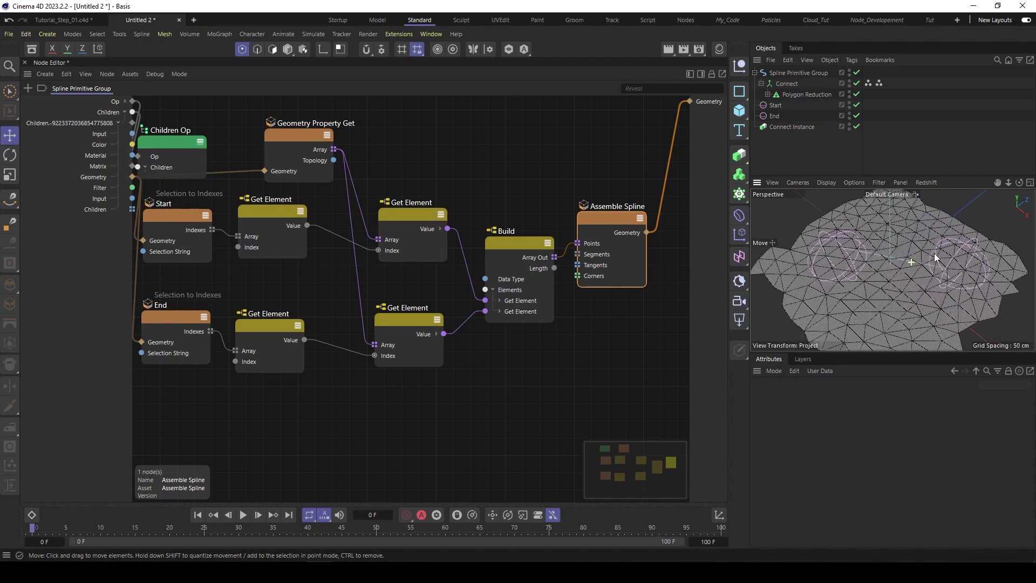
Give the Spline Primitive Group a custom red display color with RGB 255, 62, 62
{"action": "left_click", "coordinate": [777, 74]}
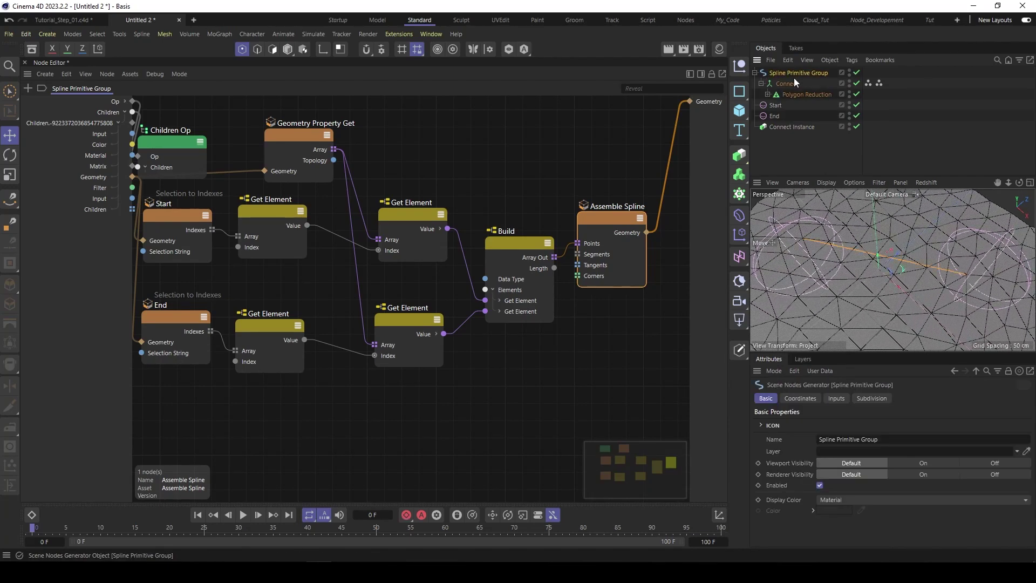
{"action": "left_click", "coordinate": [857, 499]}
{"action": "left_click", "coordinate": [779, 525]}
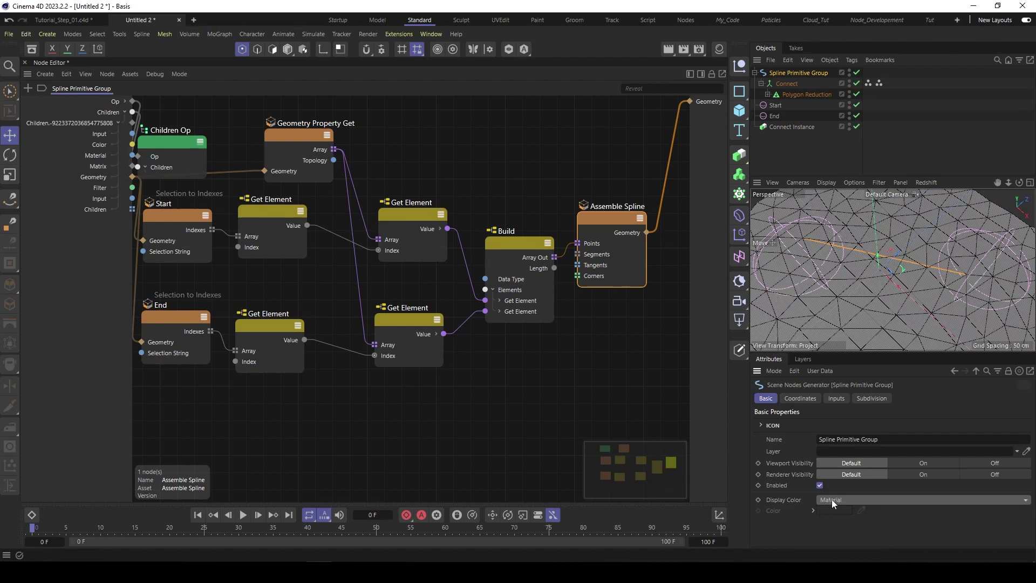
{"action": "left_click", "coordinate": [831, 500]}
{"action": "left_click", "coordinate": [842, 550]}
{"action": "left_click", "coordinate": [837, 510]}
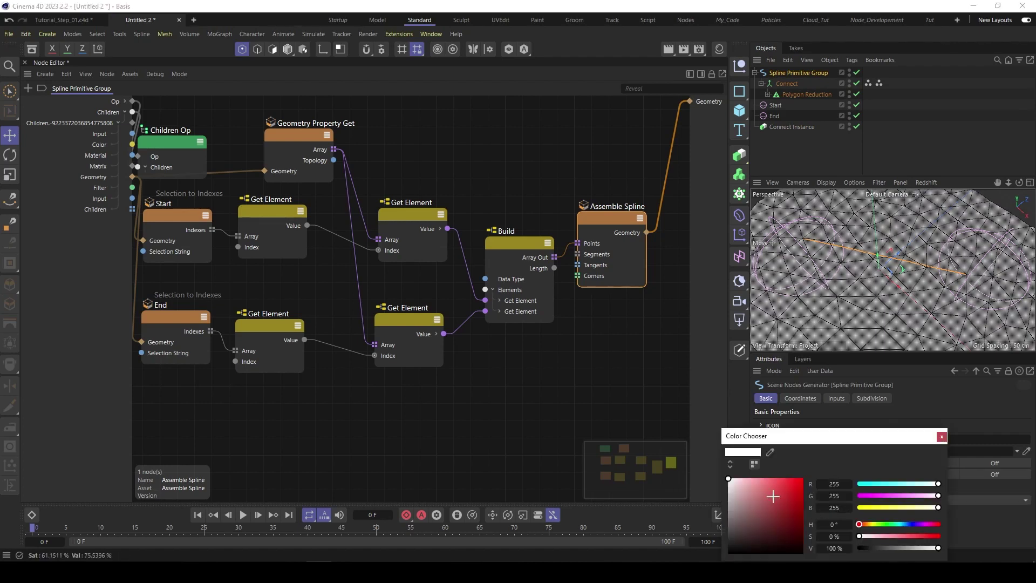
{"action": "left_click", "coordinate": [785, 479]}
{"action": "left_click_drag", "start_coordinate": [785, 479], "coordinate": [784, 478]}
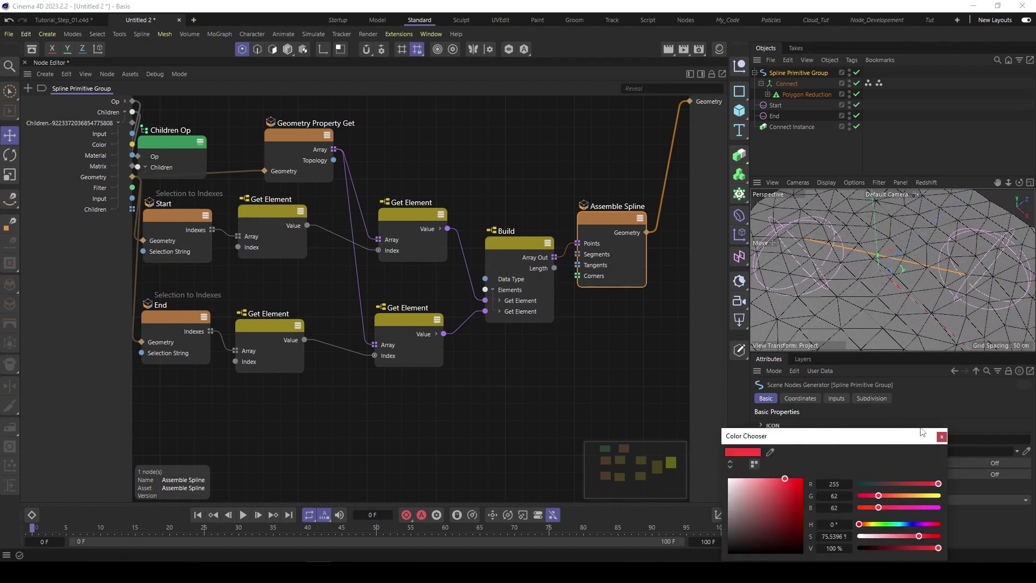
{"action": "left_click", "coordinate": [810, 146]}
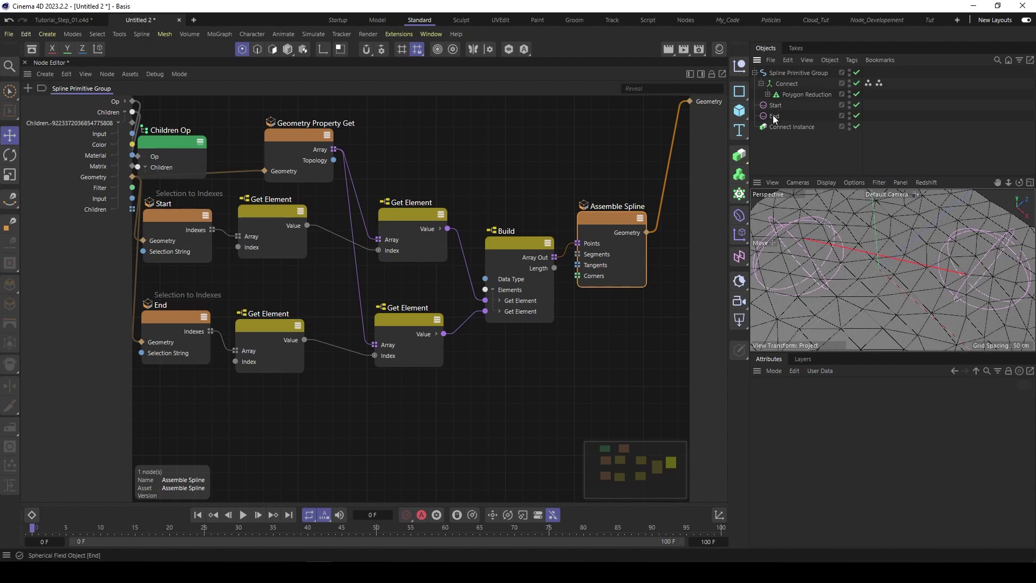
Reposition the End spherical field slightly over the mesh and enlarge the viewport area
{"action": "left_click", "coordinate": [1008, 268]}
{"action": "left_click_drag", "start_coordinate": [1010, 268], "coordinate": [965, 274]}
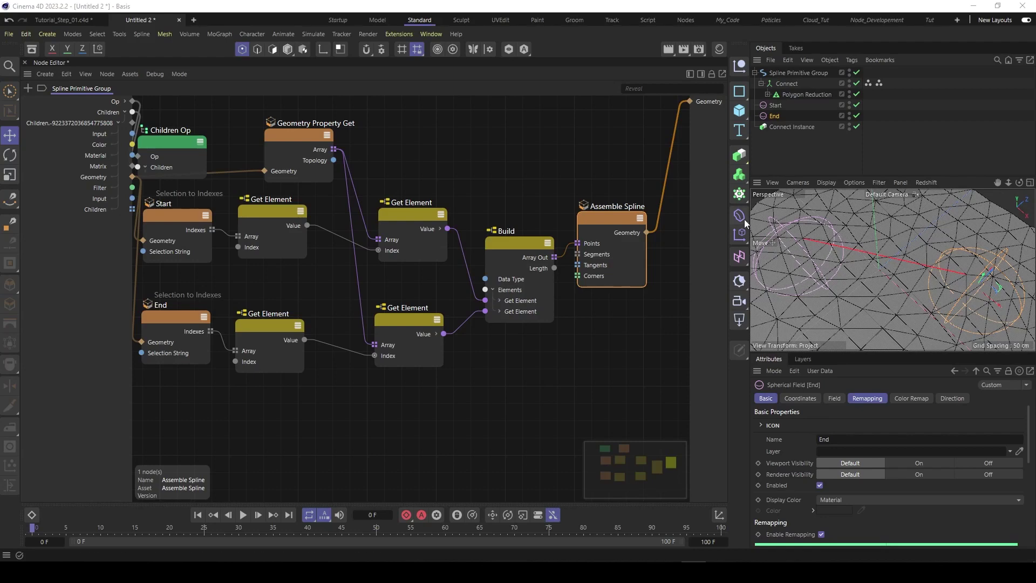
{"action": "left_click_drag", "start_coordinate": [749, 218], "coordinate": [596, 188]}
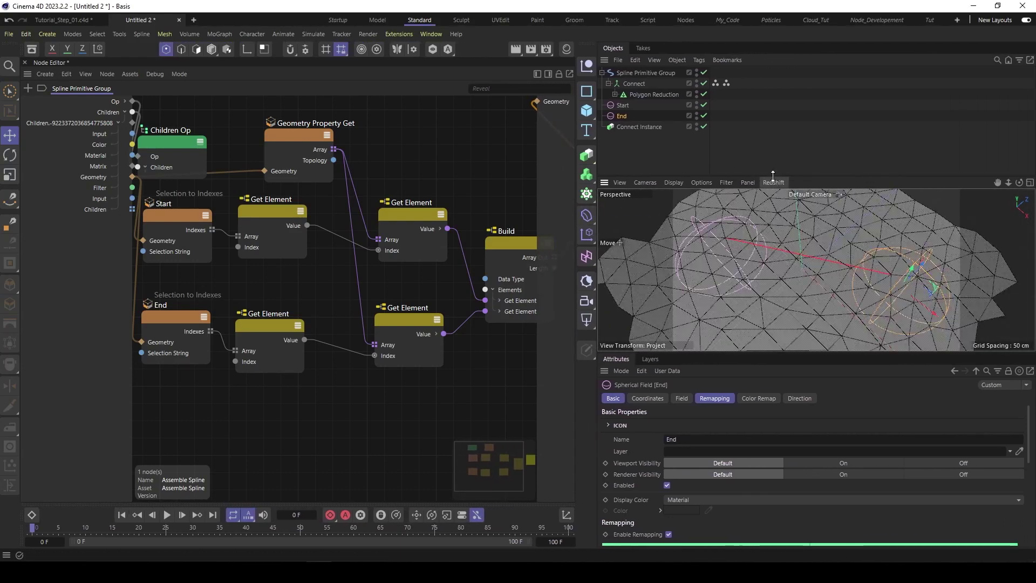
{"action": "left_click_drag", "start_coordinate": [773, 176], "coordinate": [772, 151]}
Activate the Doodle Paint tool and give the viewport more height
{"action": "key", "text": "shift+c"}
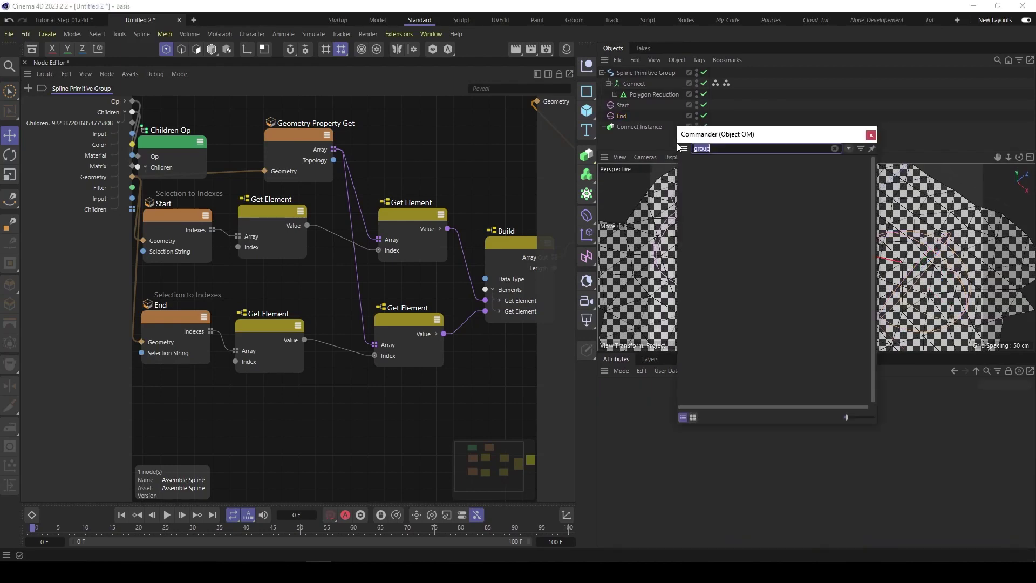
{"action": "type", "text": "dood"}
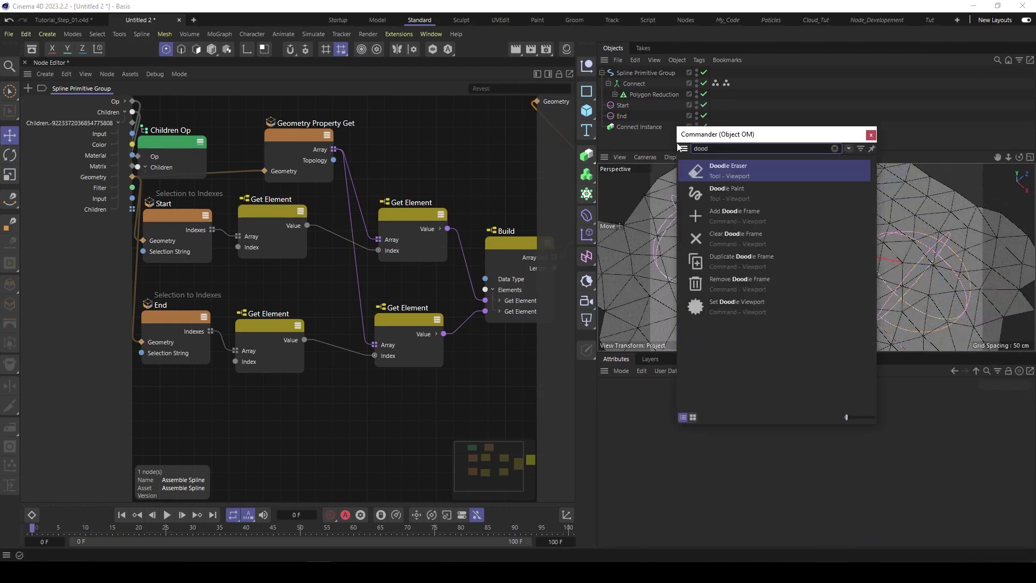
{"action": "left_click", "coordinate": [708, 189]}
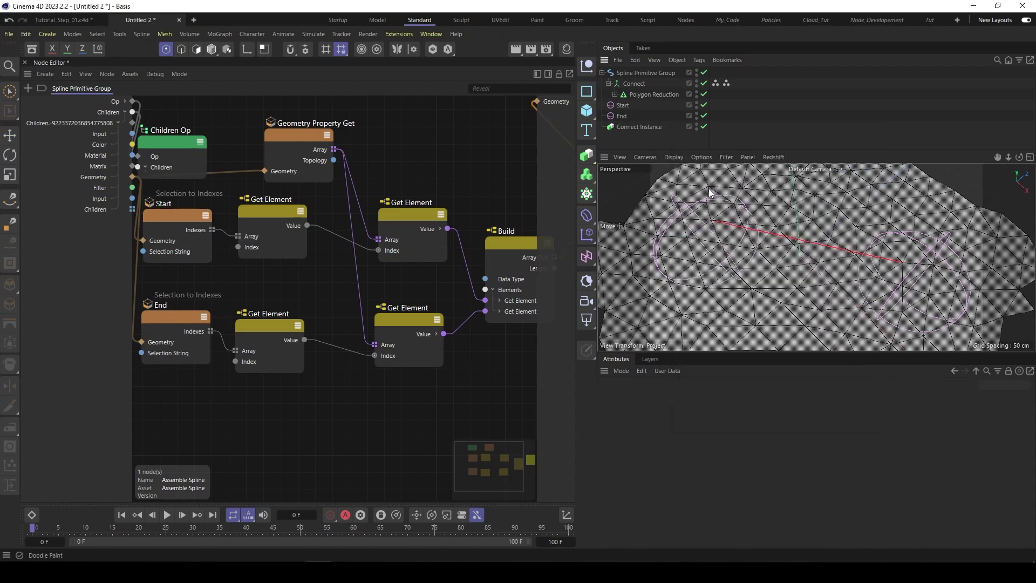
{"action": "left_click_drag", "start_coordinate": [775, 354], "coordinate": [775, 414]}
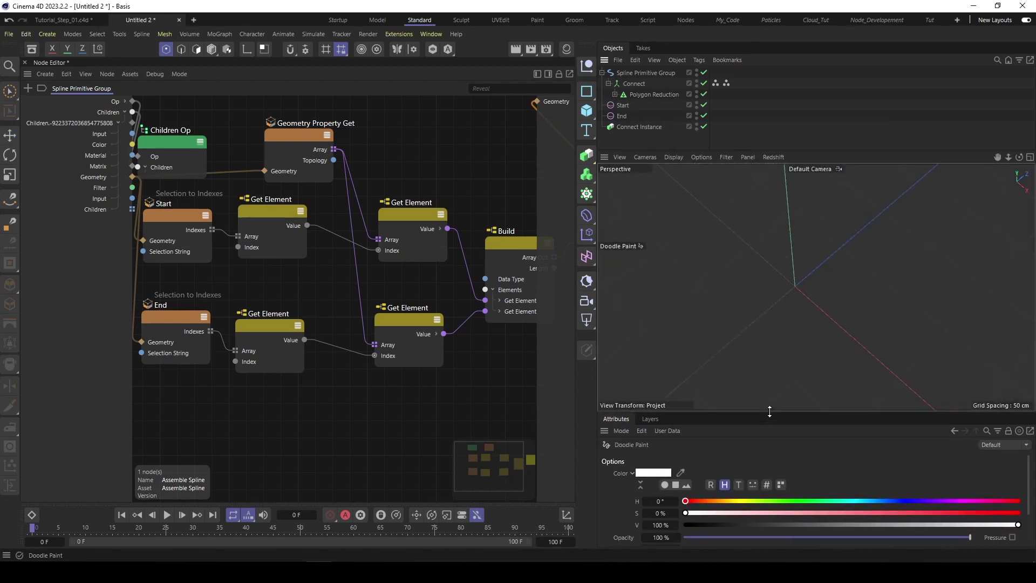
Mark the six mesh points surrounding the spline's start point with white doodle dots
{"action": "scroll", "coordinate": [747, 246], "scroll_direction": "up", "scroll_amount": 4}
{"action": "middle_click_drag", "start_coordinate": [745, 246], "coordinate": [788, 305], "text": "alt"}
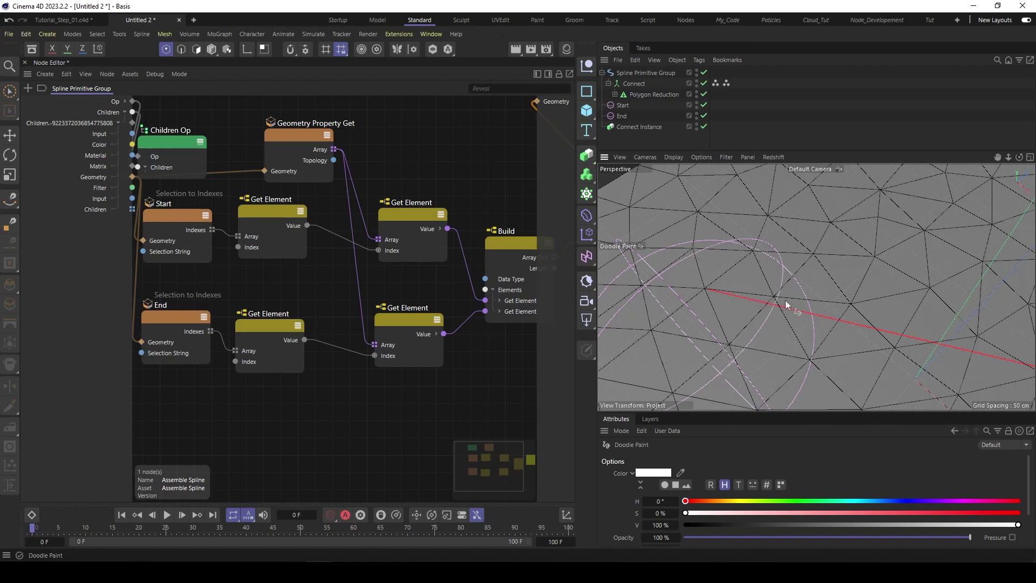
{"action": "scroll", "coordinate": [874, 312], "scroll_direction": "down", "scroll_amount": 4}
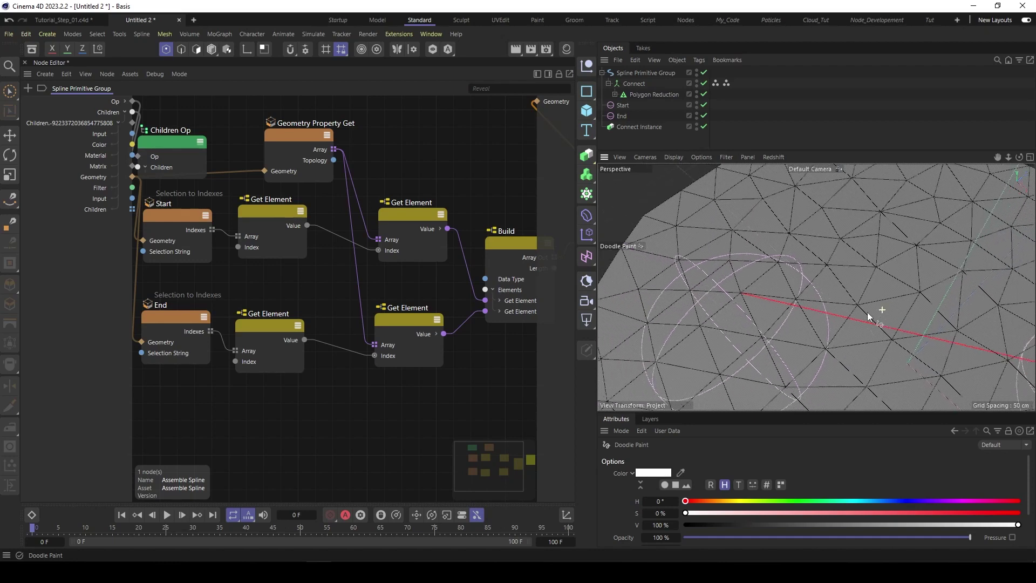
{"action": "middle_click_drag", "start_coordinate": [871, 309], "coordinate": [805, 294], "text": "alt"}
{"action": "scroll", "coordinate": [797, 300], "scroll_direction": "up", "scroll_amount": 3}
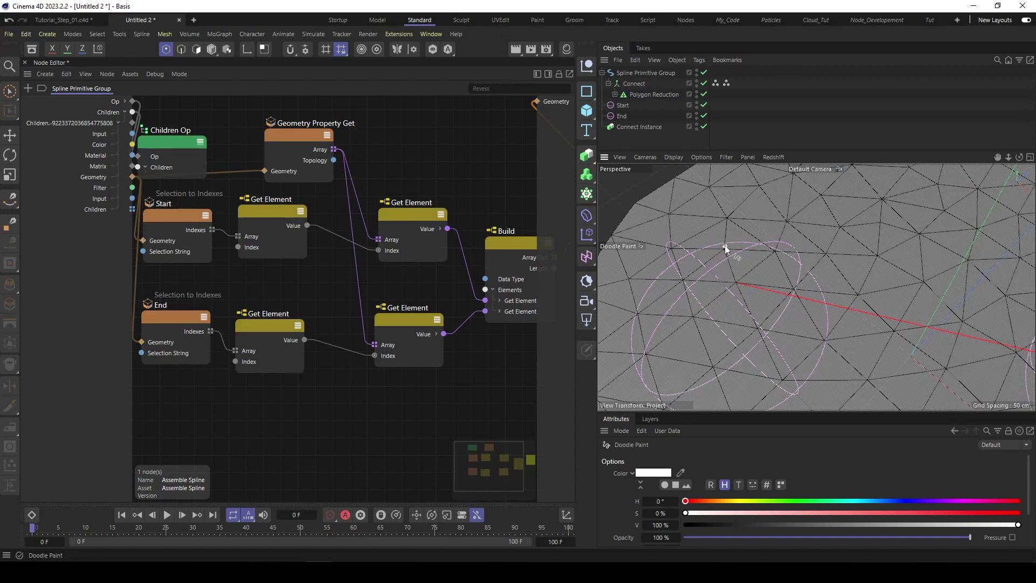
{"action": "left_click", "coordinate": [724, 246]}
{"action": "left_click", "coordinate": [775, 249]}
{"action": "left_click", "coordinate": [791, 285]}
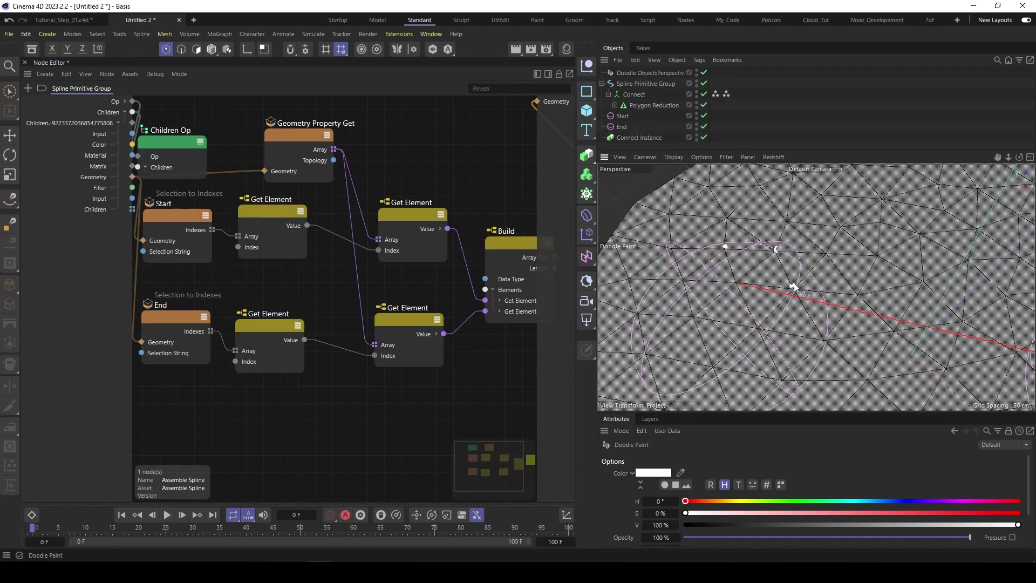
{"action": "left_click", "coordinate": [757, 327]}
{"action": "left_click", "coordinate": [694, 317]}
{"action": "left_click", "coordinate": [684, 280]}
Draw white doodle lines connecting the marked neighbor points with the spline's end point
{"action": "left_click_drag", "start_coordinate": [1029, 359], "coordinate": [760, 330]}
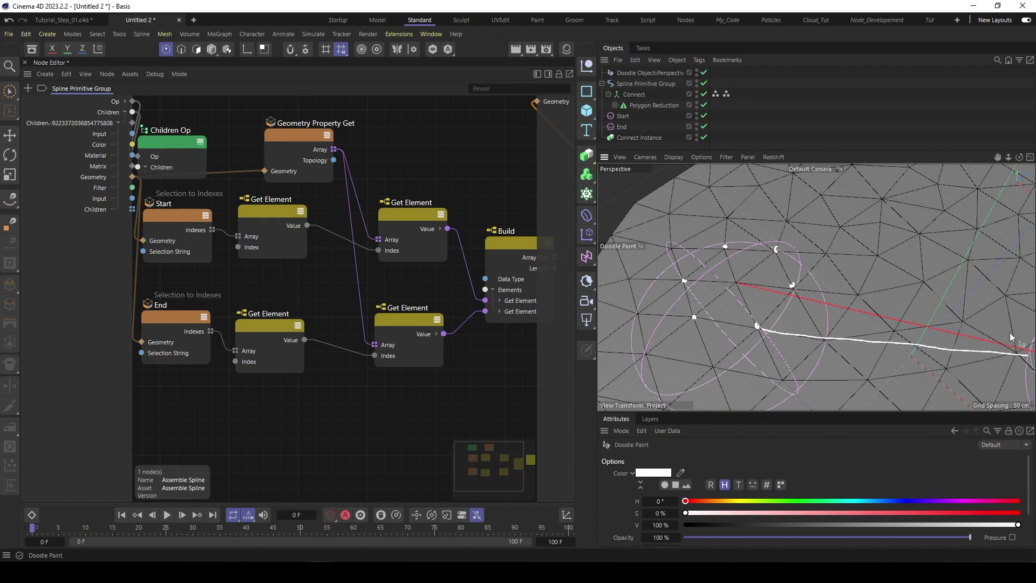
{"action": "left_click_drag", "start_coordinate": [1028, 344], "coordinate": [816, 291]}
{"action": "left_click_drag", "start_coordinate": [777, 249], "coordinate": [1024, 335]}
{"action": "mouse_move", "coordinate": [1026, 342]}
{"action": "left_mouse_down"}
{"action": "mouse_move", "coordinate": [702, 306]}
{"action": "mouse_move", "coordinate": [1029, 352]}
{"action": "left_mouse_up"}
{"action": "left_click_drag", "start_coordinate": [724, 247], "coordinate": [1026, 345]}
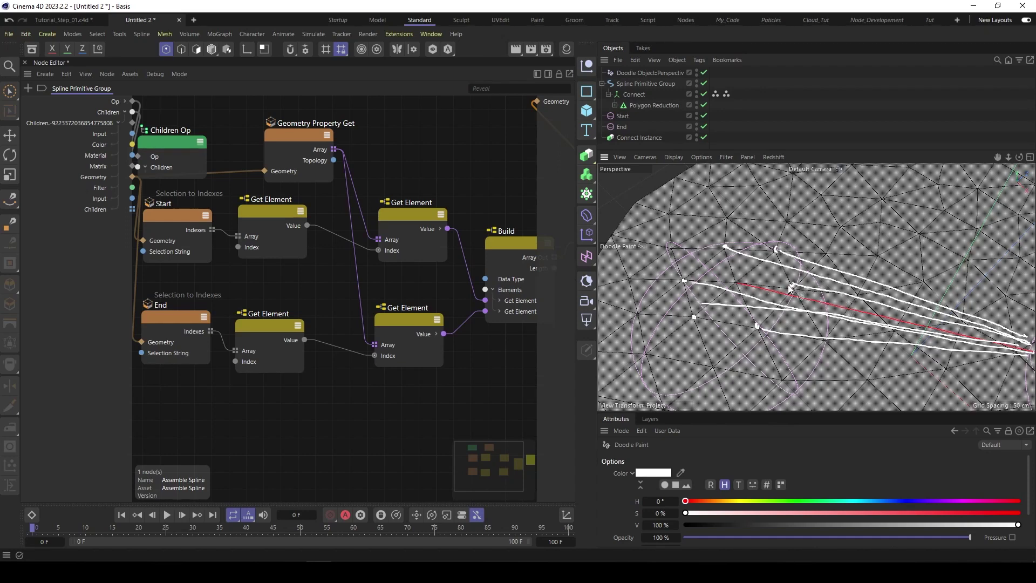
Set the doodle color to red with 82% saturation and trace a path along the mesh edges from the start point toward the end point
{"action": "left_click_drag", "start_coordinate": [983, 516], "coordinate": [958, 512]}
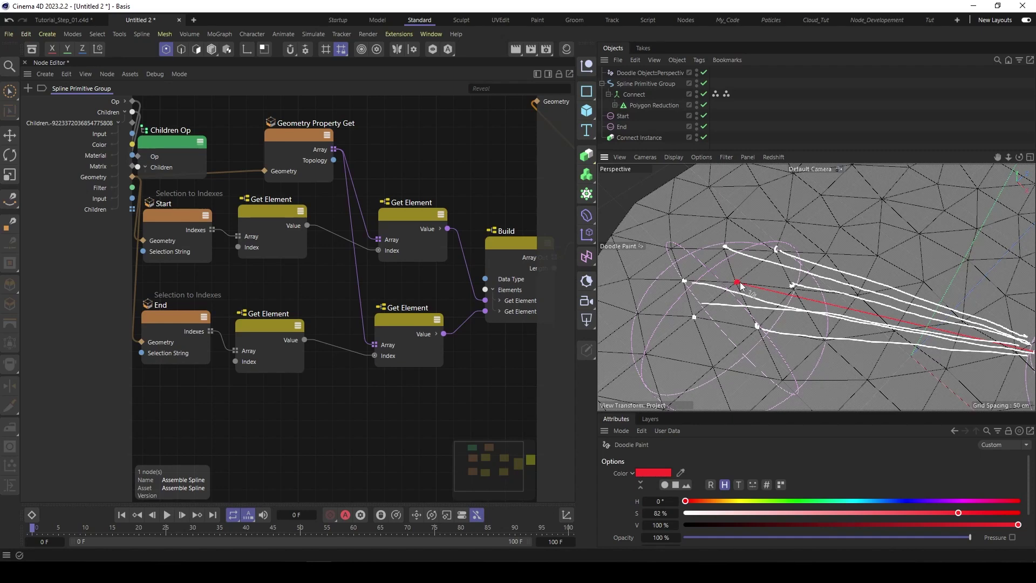
{"action": "left_click_drag", "start_coordinate": [741, 286], "coordinate": [794, 287]}
{"action": "mouse_move", "coordinate": [794, 287]}
{"action": "left_mouse_down"}
{"action": "mouse_move", "coordinate": [859, 296]}
{"action": "mouse_move", "coordinate": [894, 329]}
{"action": "mouse_move", "coordinate": [964, 323]}
{"action": "mouse_move", "coordinate": [1015, 357]}
{"action": "left_mouse_up"}
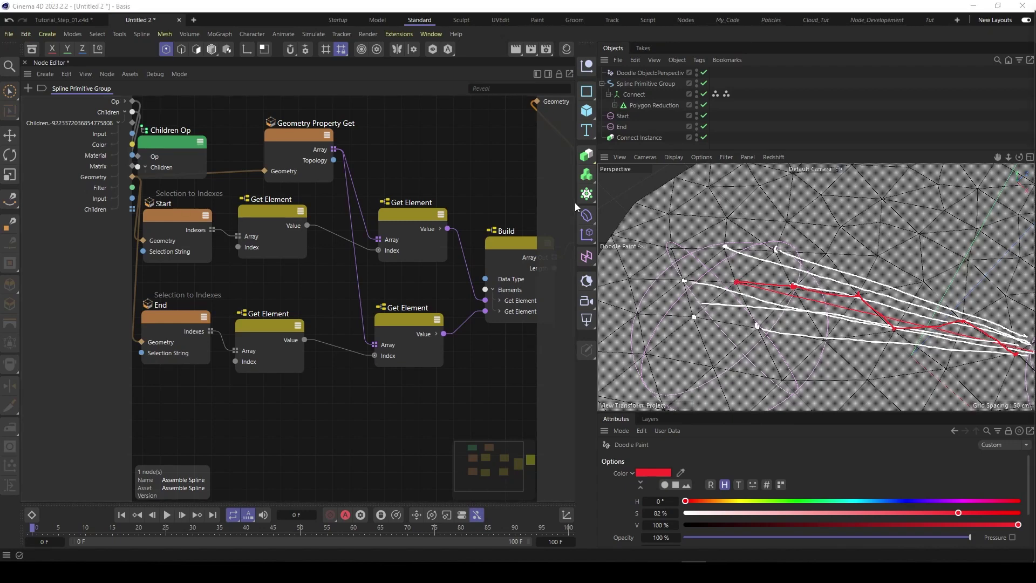
Widen the Node Editor and move the Assemble Spline node farther away from Build
{"action": "left_click_drag", "start_coordinate": [575, 203], "coordinate": [752, 229]}
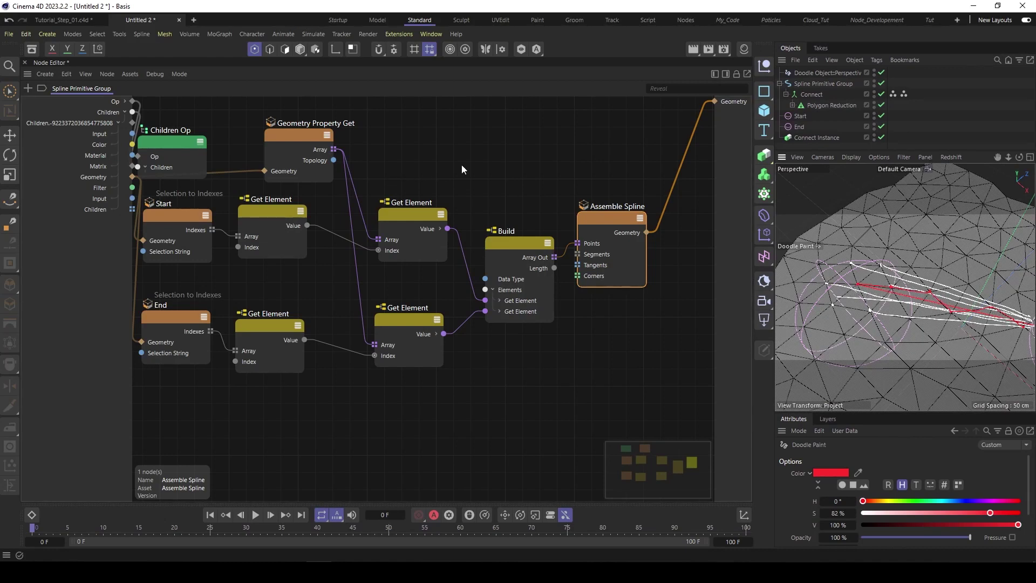
{"action": "middle_click_drag", "start_coordinate": [523, 164], "coordinate": [477, 180]}
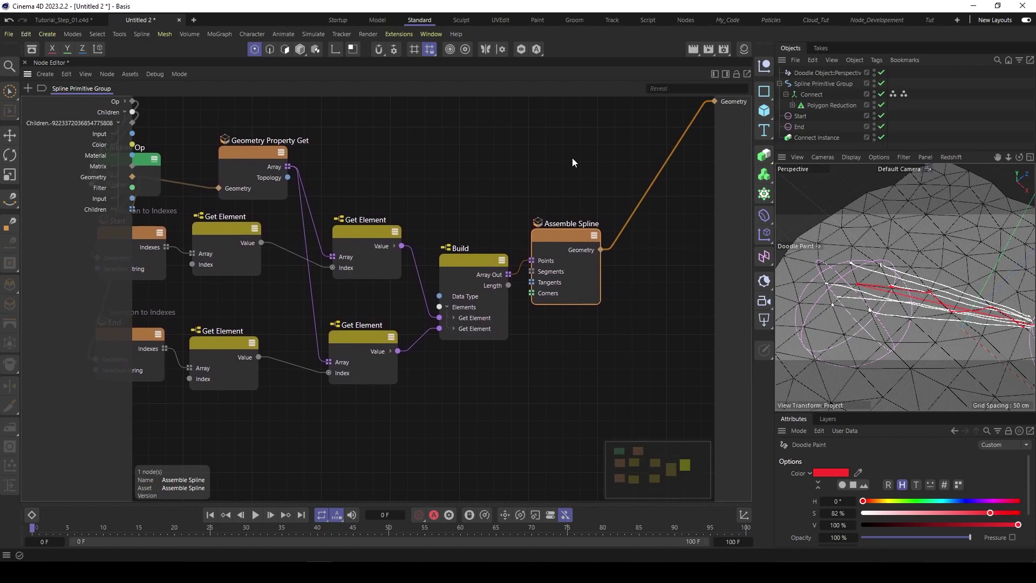
{"action": "scroll", "coordinate": [571, 157], "scroll_direction": "down", "scroll_amount": 2}
{"action": "middle_click_drag", "start_coordinate": [508, 155], "coordinate": [497, 194]}
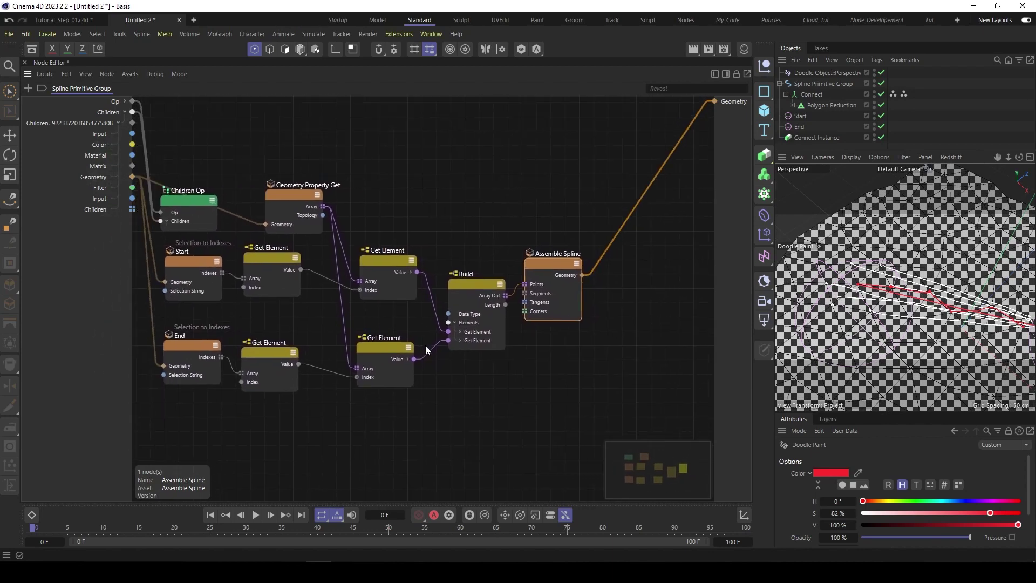
{"action": "left_click_drag", "start_coordinate": [542, 261], "coordinate": [591, 264]}
{"action": "left_click", "coordinate": [439, 172]}
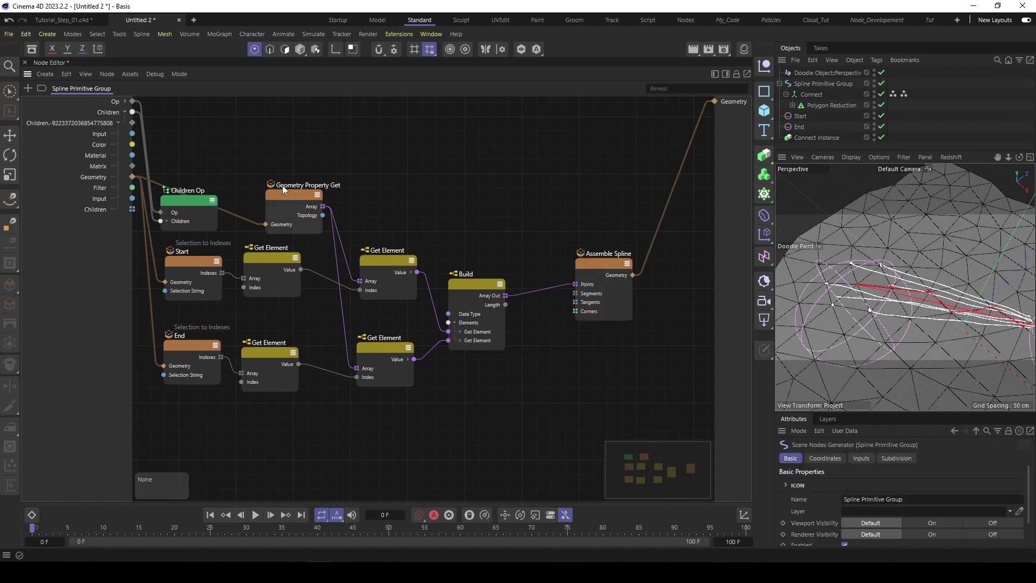
Move Geometry Property Get above the other nodes and delete the Build node with the two Get Elements feeding it
{"action": "left_click_drag", "start_coordinate": [283, 186], "coordinate": [282, 157]}
{"action": "left_click_drag", "start_coordinate": [373, 217], "coordinate": [491, 394]}
{"action": "key", "text": "Delete"}
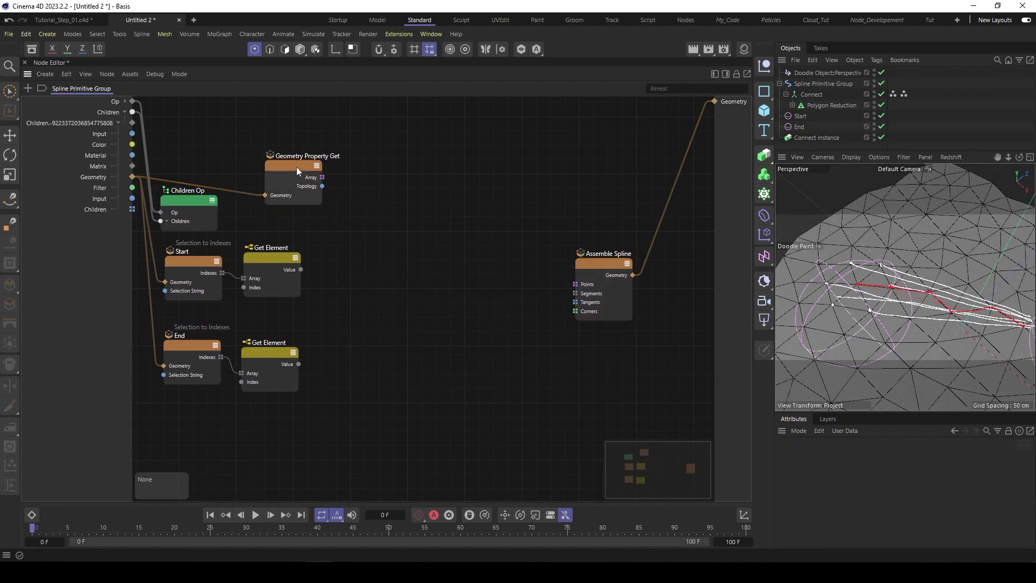
Shift Geometry Property Get nearer the group inputs and add a Loop Carried Value node before Assemble Spline
{"action": "left_click_drag", "start_coordinate": [296, 167], "coordinate": [272, 161]}
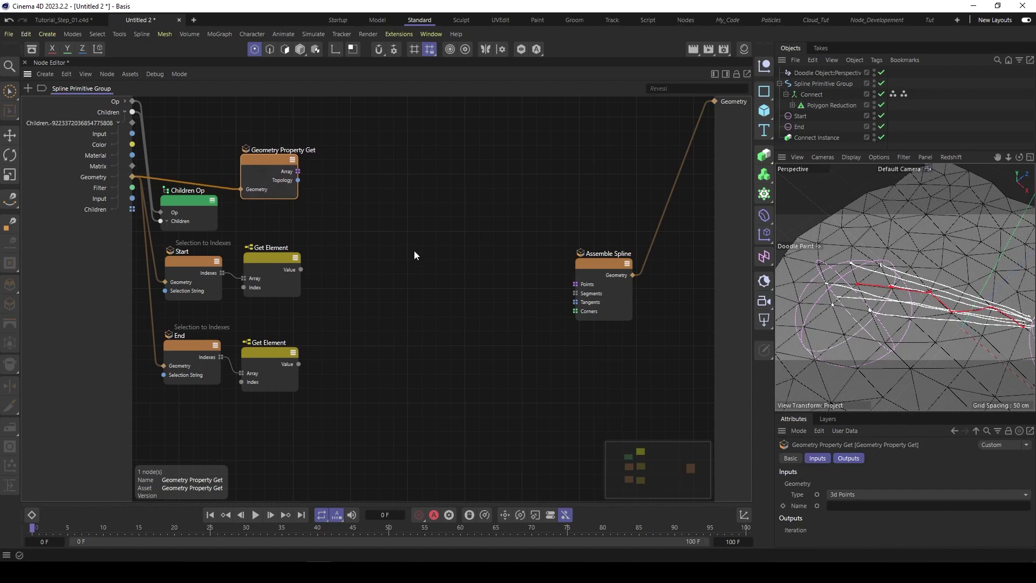
{"action": "double_click", "coordinate": [466, 251]}
{"action": "type", "text": "loo"}
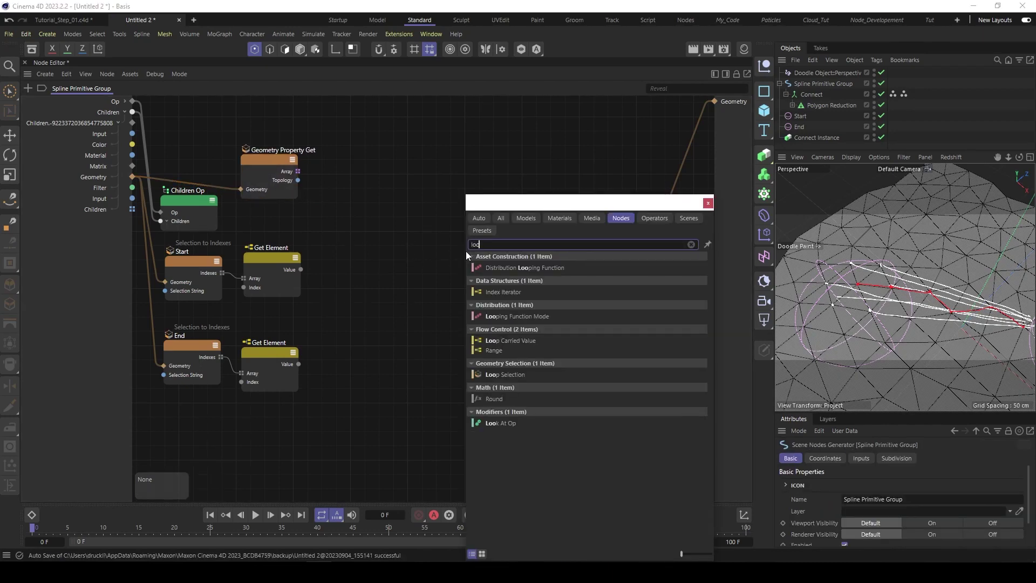
{"action": "left_click", "coordinate": [504, 341]}
{"action": "mouse_move", "coordinate": [452, 255]}
{"action": "left_mouse_down"}
{"action": "mouse_move", "coordinate": [465, 241]}
{"action": "mouse_move", "coordinate": [459, 259]}
{"action": "left_mouse_up"}
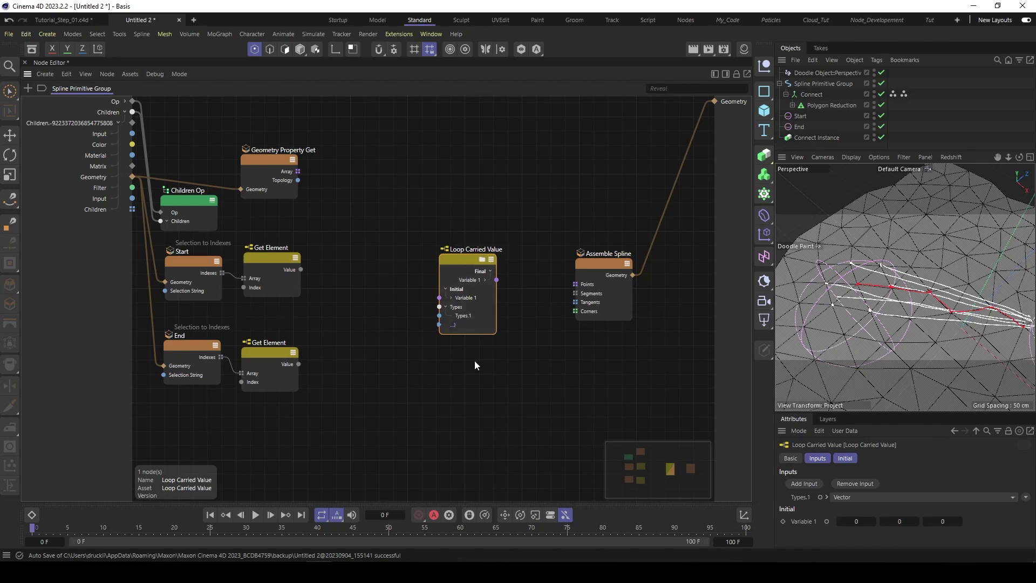
Enlarge the attributes area and set the Loop Carried Value node's first variable type to Int
{"action": "left_click_drag", "start_coordinate": [876, 412], "coordinate": [876, 366]}
{"action": "left_click", "coordinate": [852, 448]}
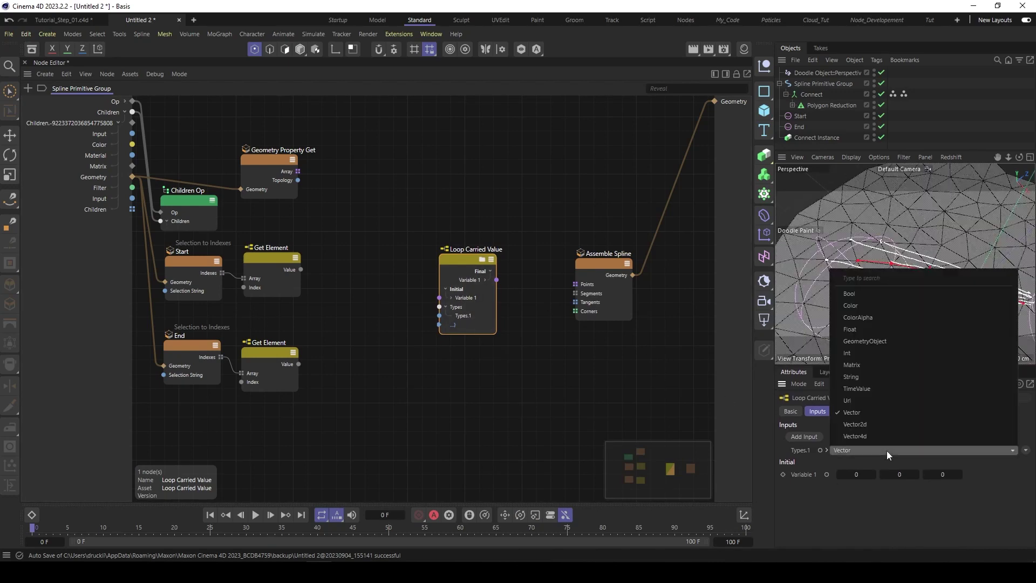
{"action": "left_click", "coordinate": [867, 354]}
Rename the loop variable as "new Start Index" and widen the Loop Carried Value node to fit the name
{"action": "double_click", "coordinate": [465, 297]}
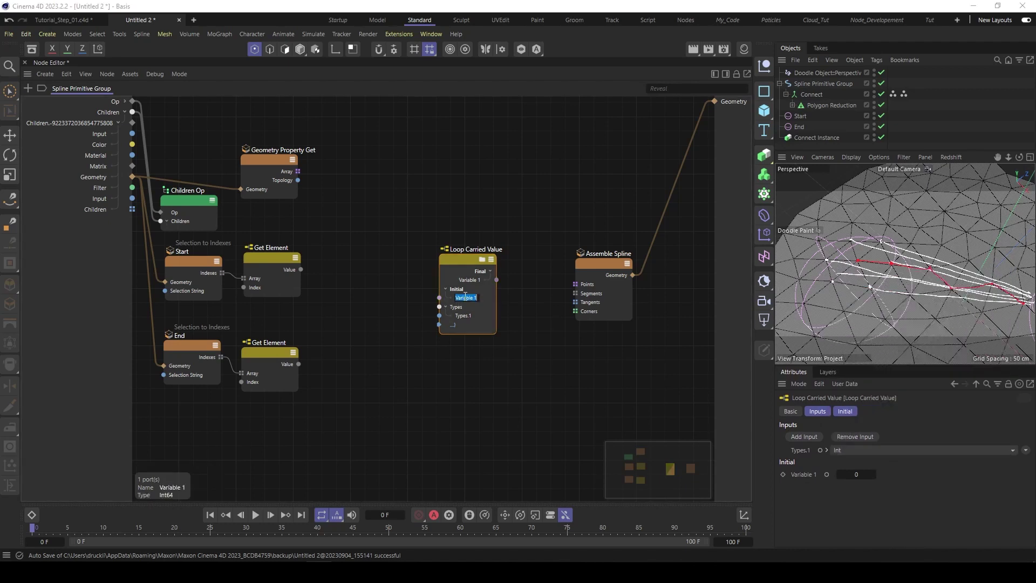
{"action": "type", "text": "S"}
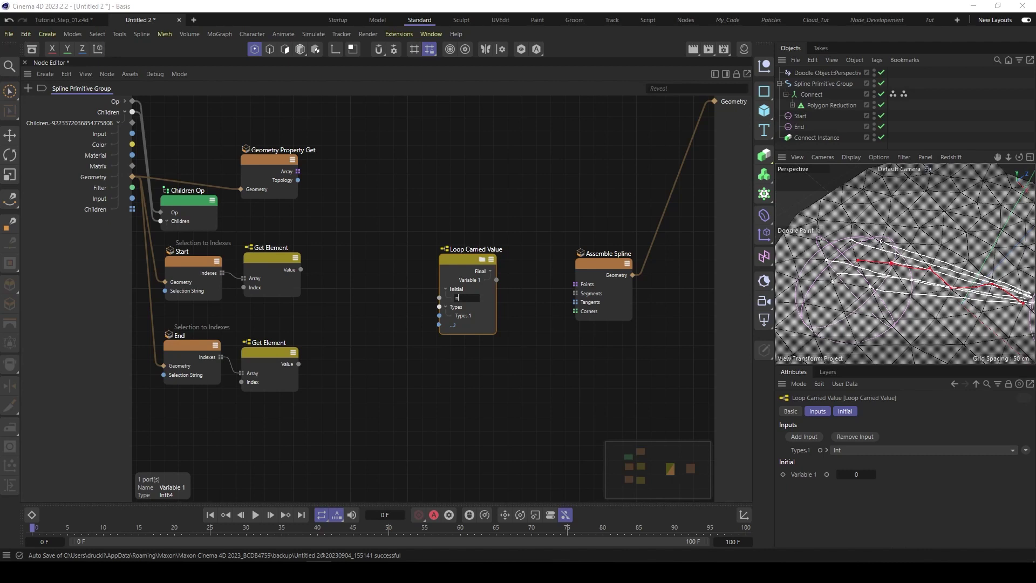
{"action": "type", "text": "ew"}
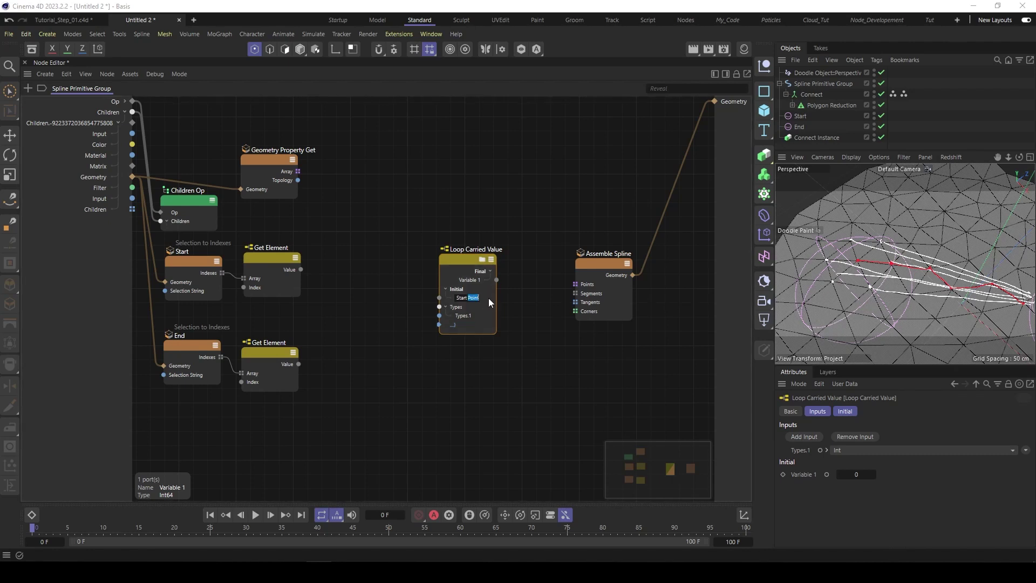
{"action": "type", "text": "Index"}
{"action": "key", "text": "Return"}
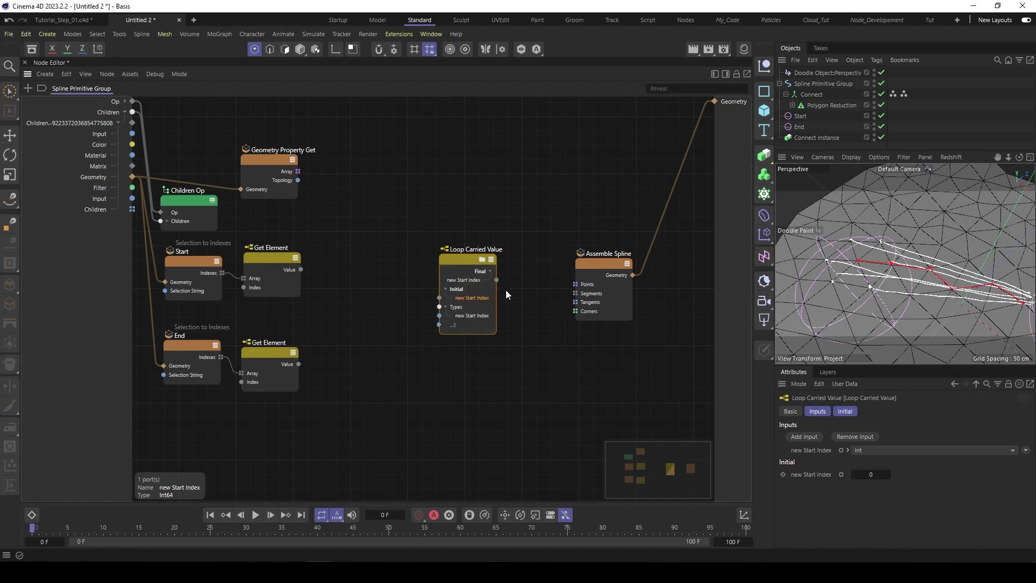
{"action": "left_click_drag", "start_coordinate": [495, 294], "coordinate": [520, 293]}
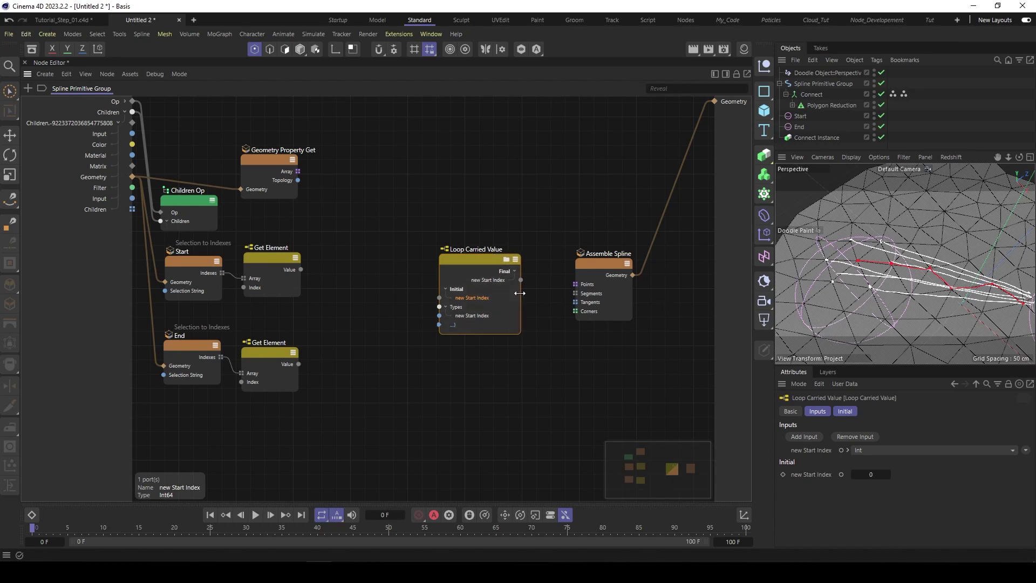
{"action": "left_click_drag", "start_coordinate": [466, 261], "coordinate": [454, 259]}
Feed the Geometry Property Get array into the Loop Carried Value node as a new input
{"action": "left_click", "coordinate": [270, 157]}
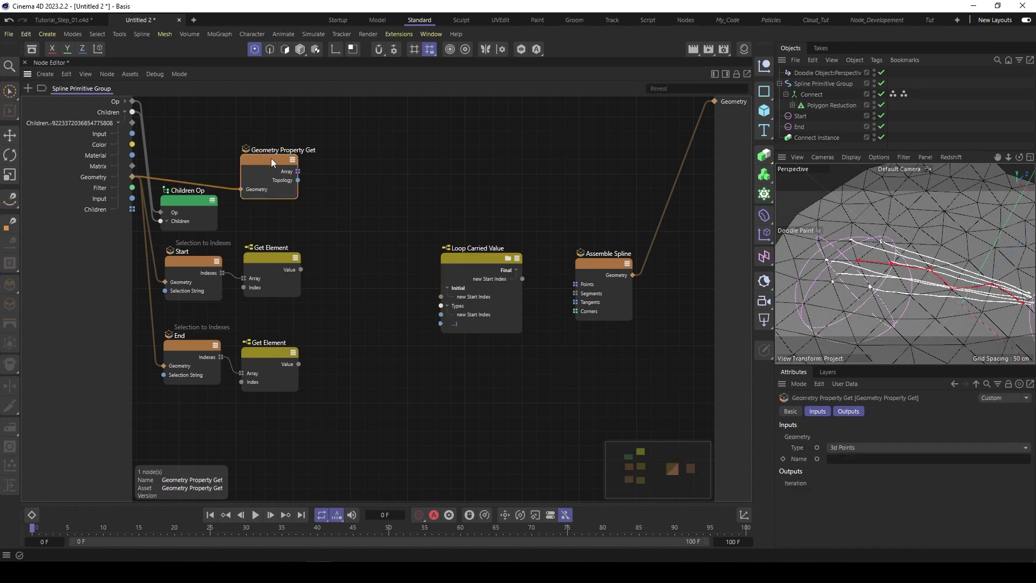
{"action": "left_click_drag", "start_coordinate": [298, 171], "coordinate": [441, 323]}
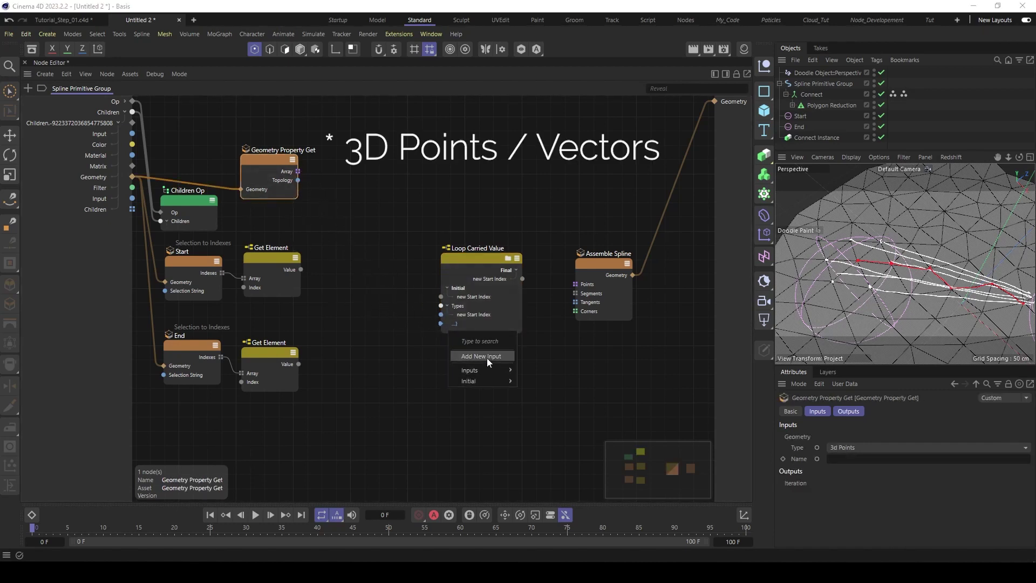
{"action": "left_click", "coordinate": [486, 358]}
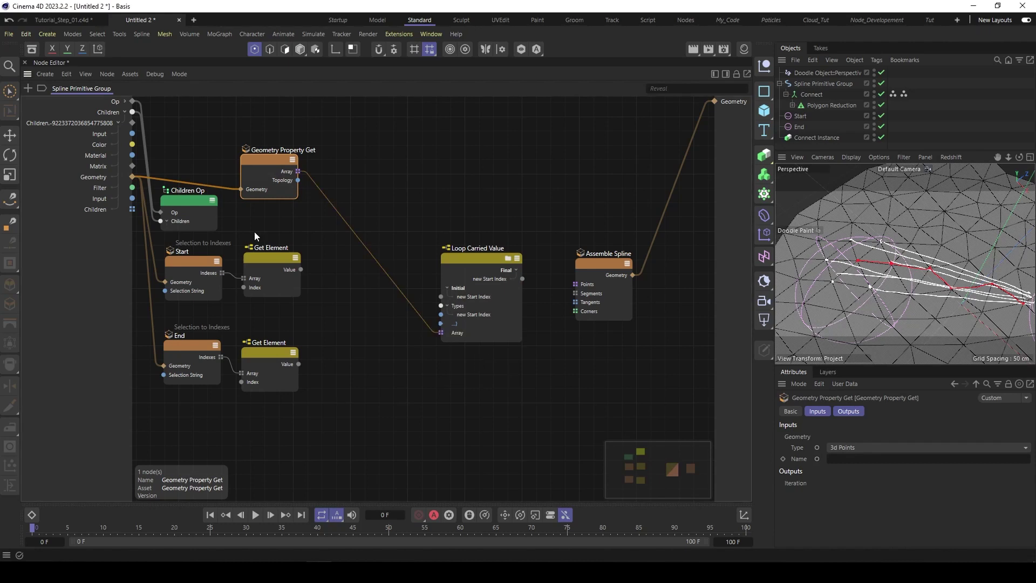
Feed the End element's value into Loop Carried Value as a new input named "End Index", and the Start element's value into the initial new Start Index
{"action": "left_click_drag", "start_coordinate": [299, 364], "coordinate": [450, 338]}
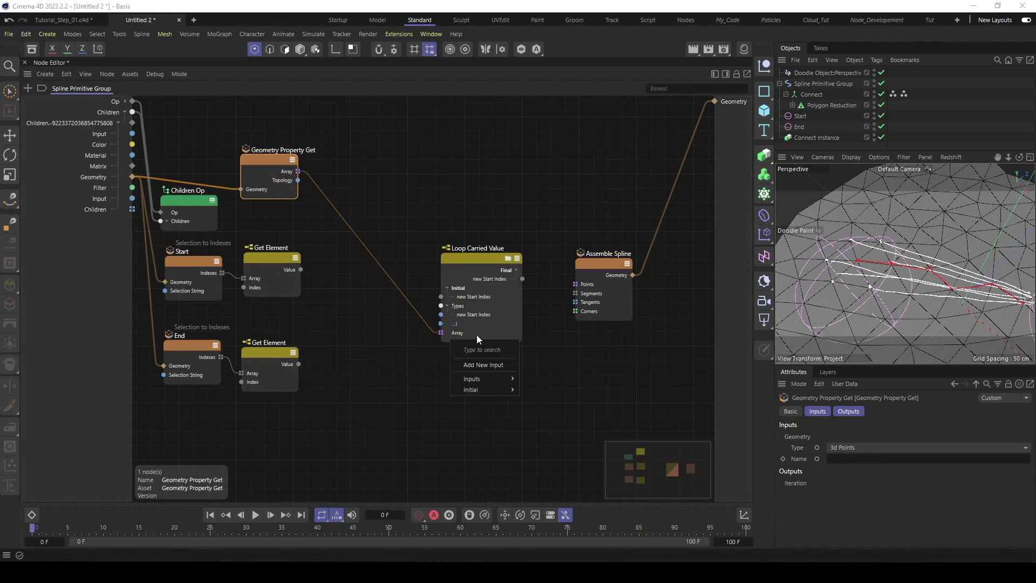
{"action": "left_click", "coordinate": [487, 364]}
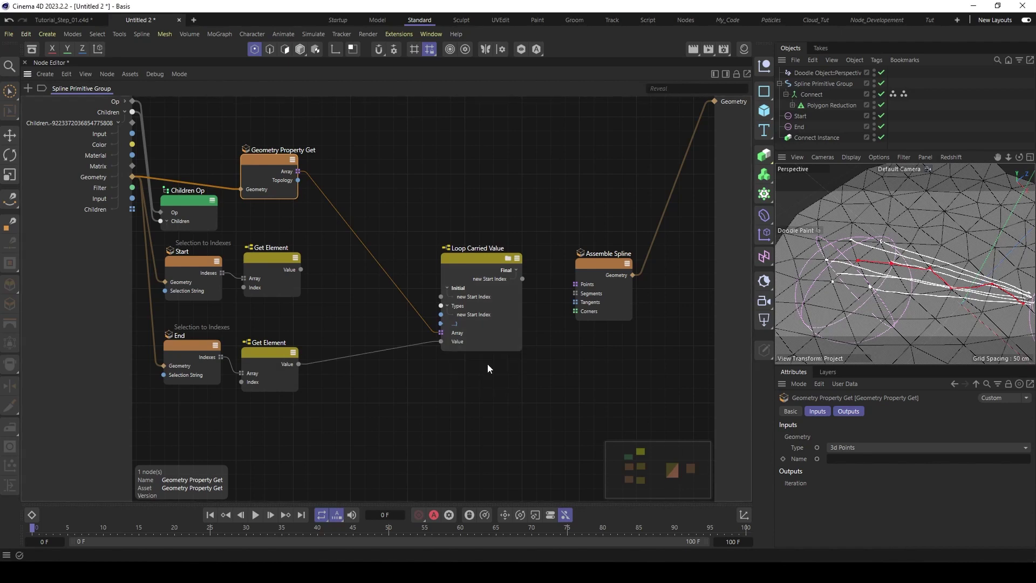
{"action": "double_click", "coordinate": [458, 342]}
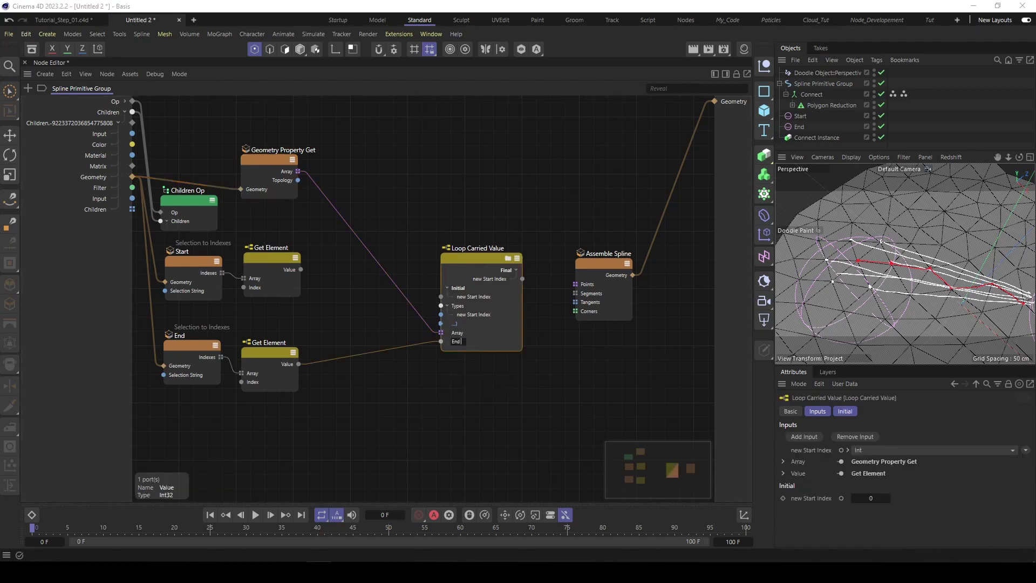
{"action": "key", "text": "Return"}
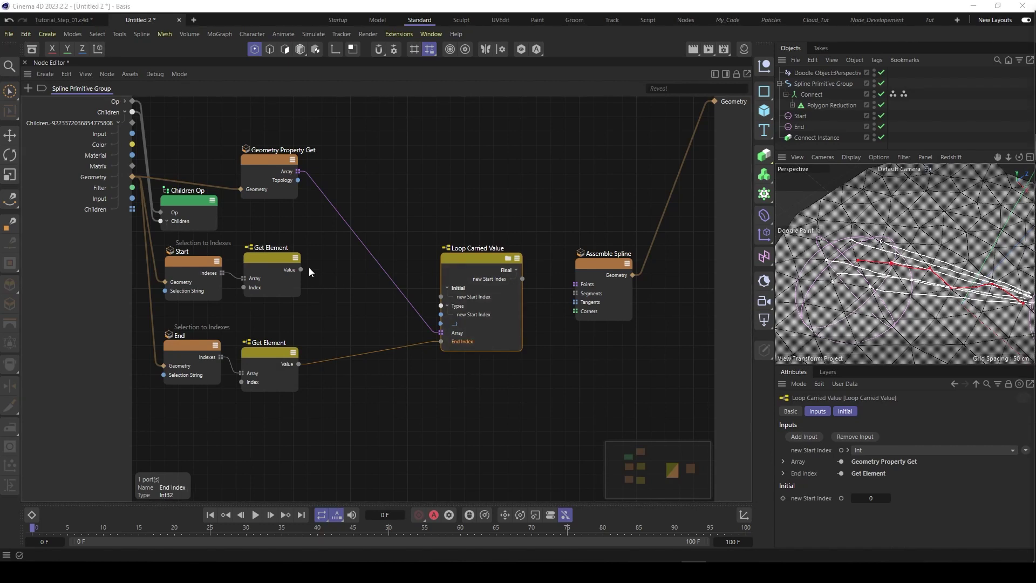
{"action": "left_click_drag", "start_coordinate": [301, 269], "coordinate": [448, 296]}
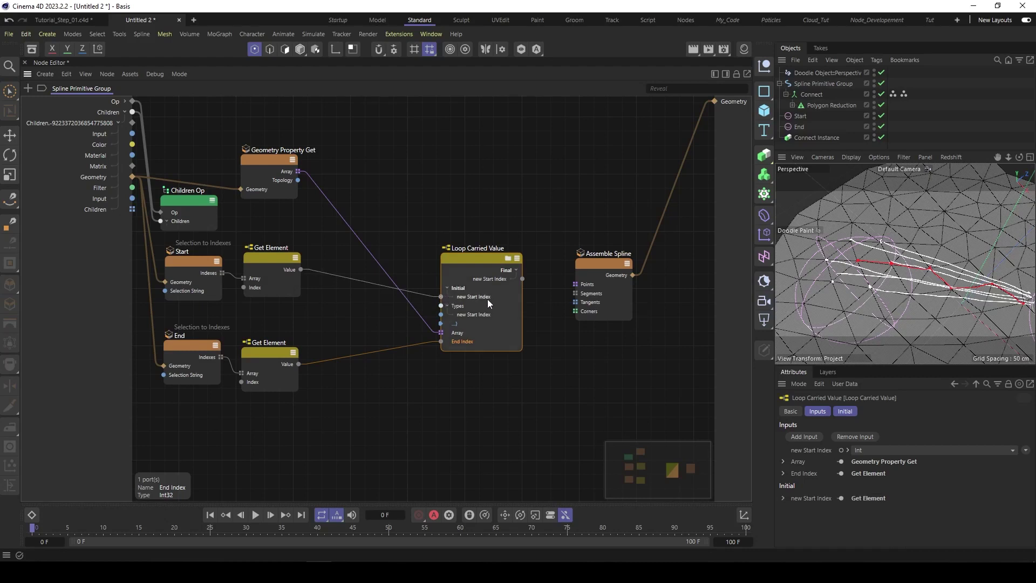
{"action": "left_click_drag", "start_coordinate": [467, 264], "coordinate": [482, 255]}
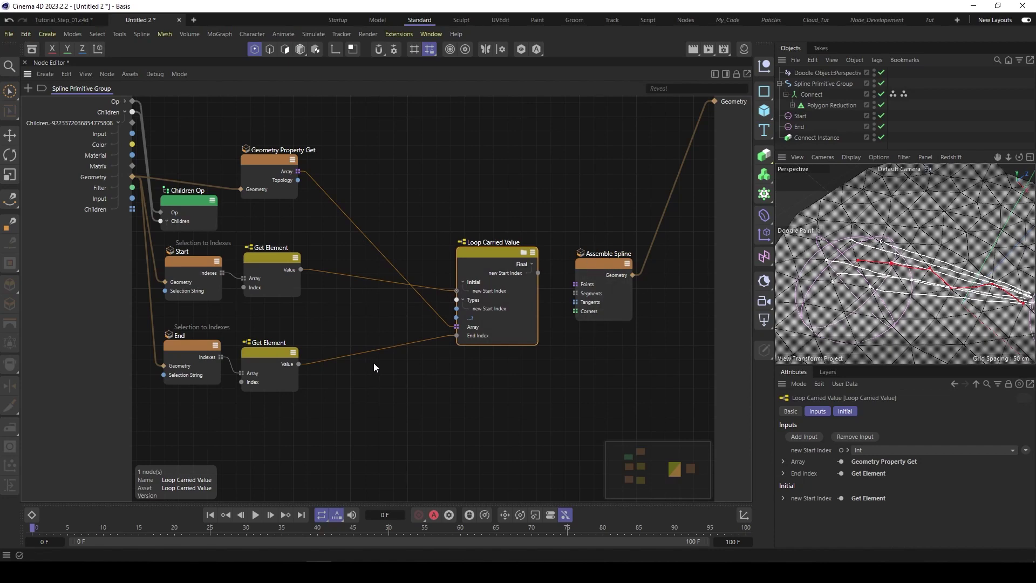
Add a Build node below the connections leading to Loop Carried Value
{"action": "double_click", "coordinate": [381, 374]}
{"action": "type", "text": "b"}
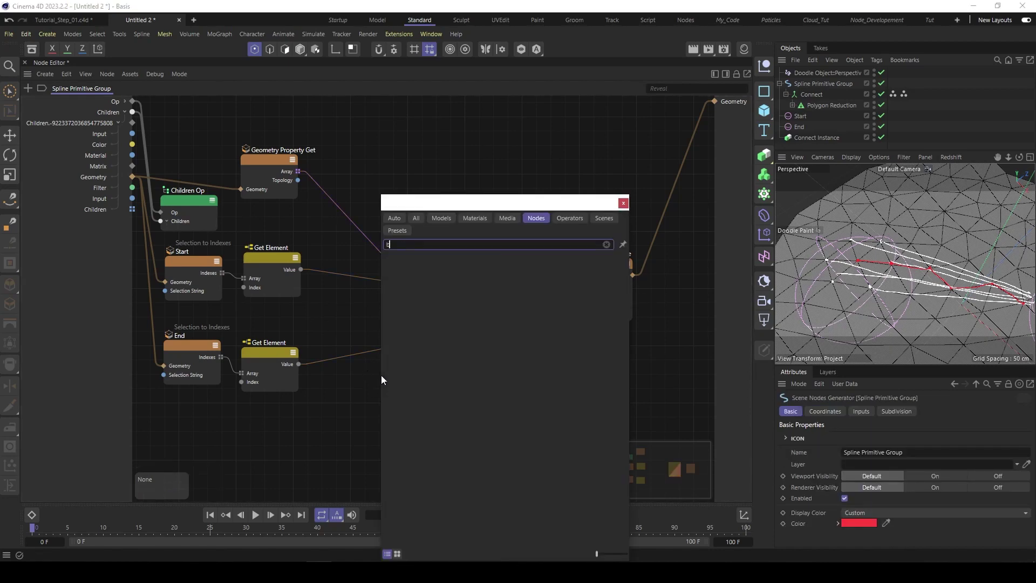
{"action": "type", "text": "uil"}
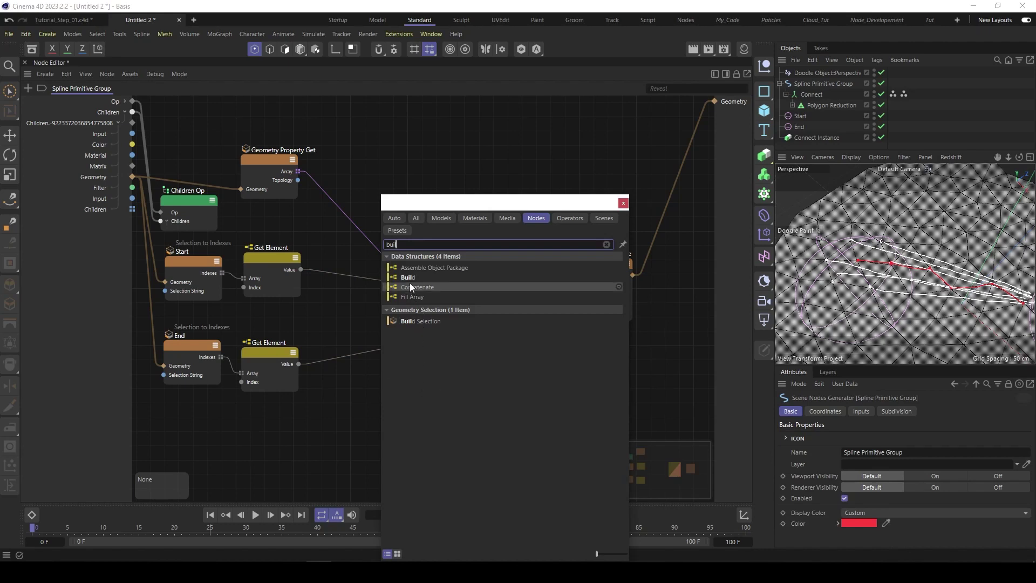
{"action": "left_click", "coordinate": [410, 278]}
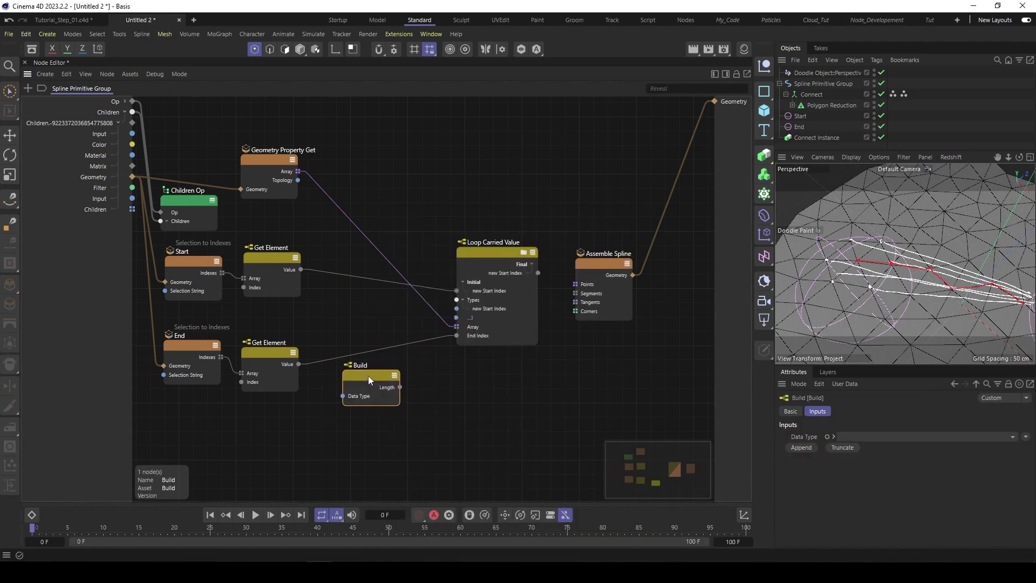
Set the Build node's data type to Vector, reduce it to one element, and place it beneath the Loop Carried Value node
{"action": "left_click", "coordinate": [1012, 436]}
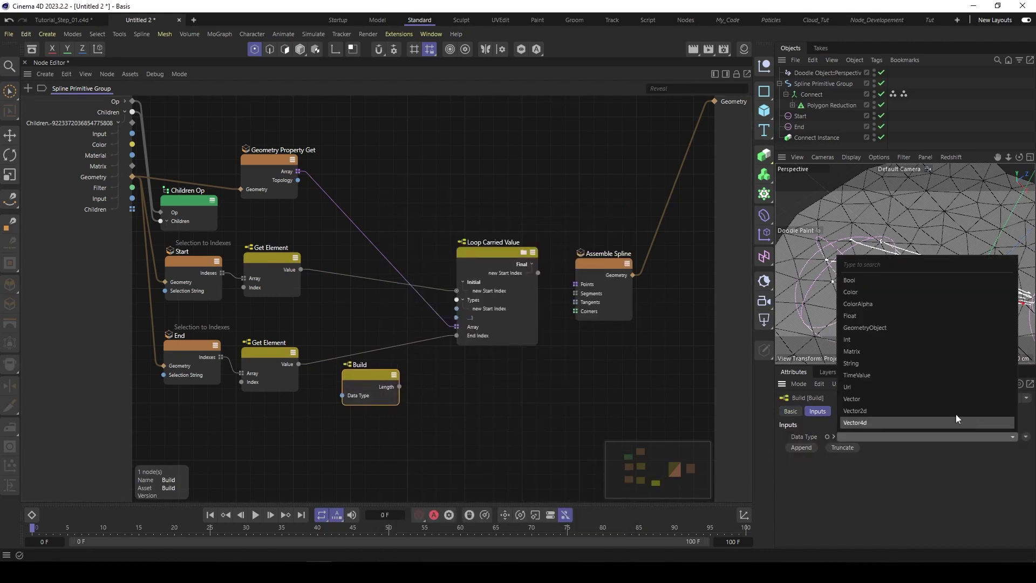
{"action": "left_click", "coordinate": [865, 399]}
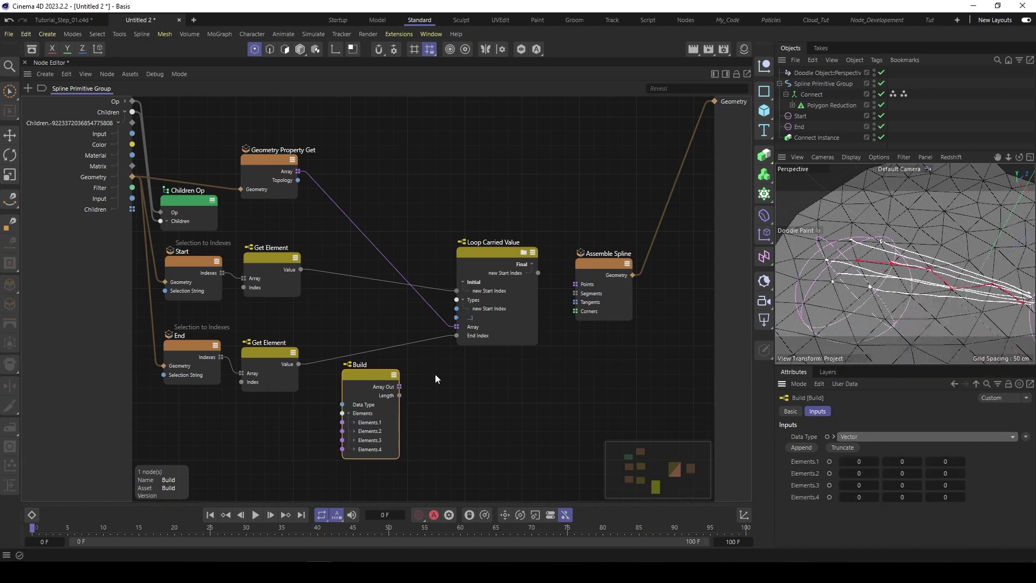
{"action": "left_click", "coordinate": [843, 446]}
{"action": "left_click", "coordinate": [843, 446]}
{"action": "left_click", "coordinate": [843, 446]}
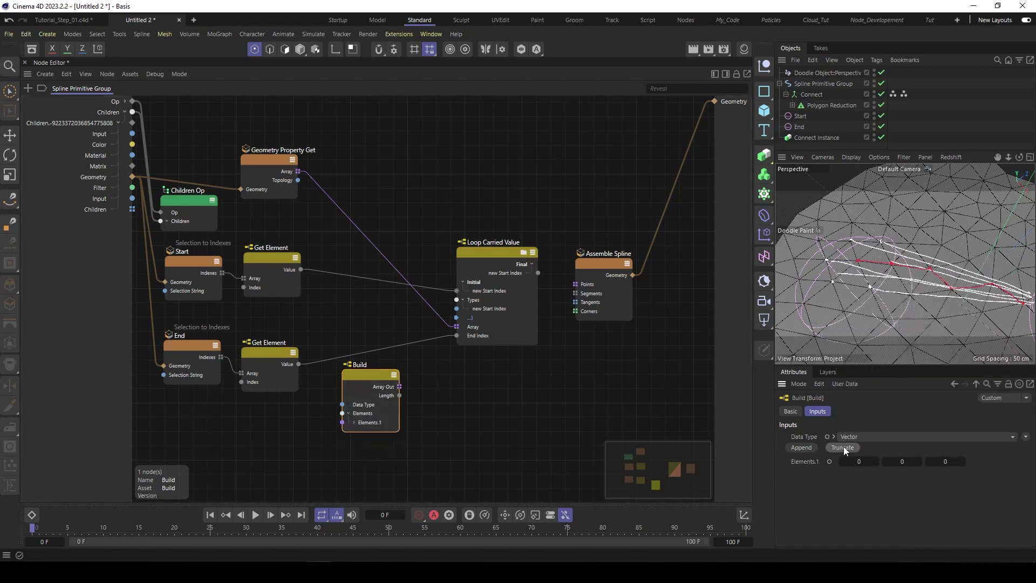
{"action": "left_click_drag", "start_coordinate": [367, 375], "coordinate": [394, 362]}
{"action": "left_click", "coordinate": [400, 409]}
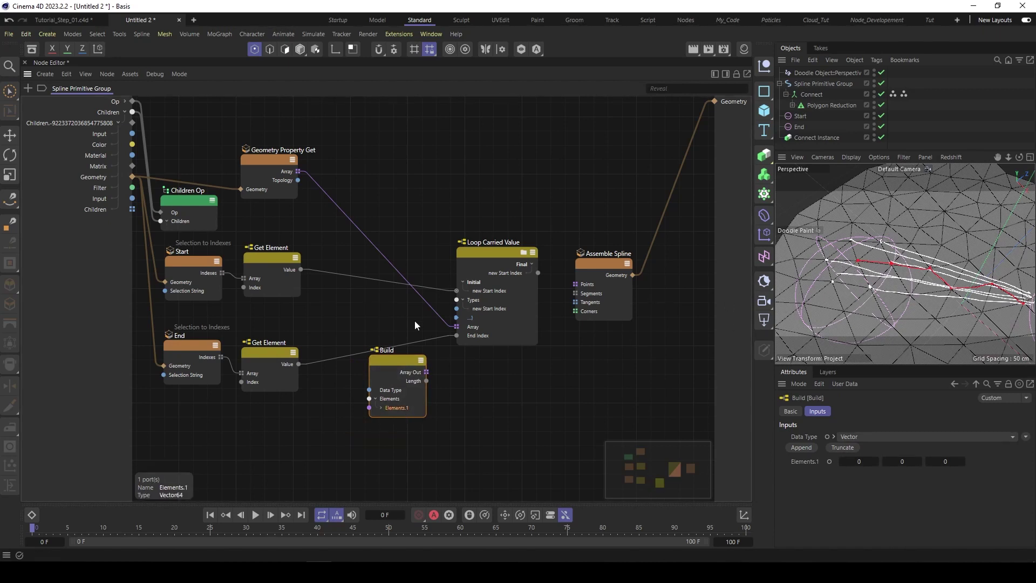
{"action": "left_click_drag", "start_coordinate": [391, 355], "coordinate": [410, 363]}
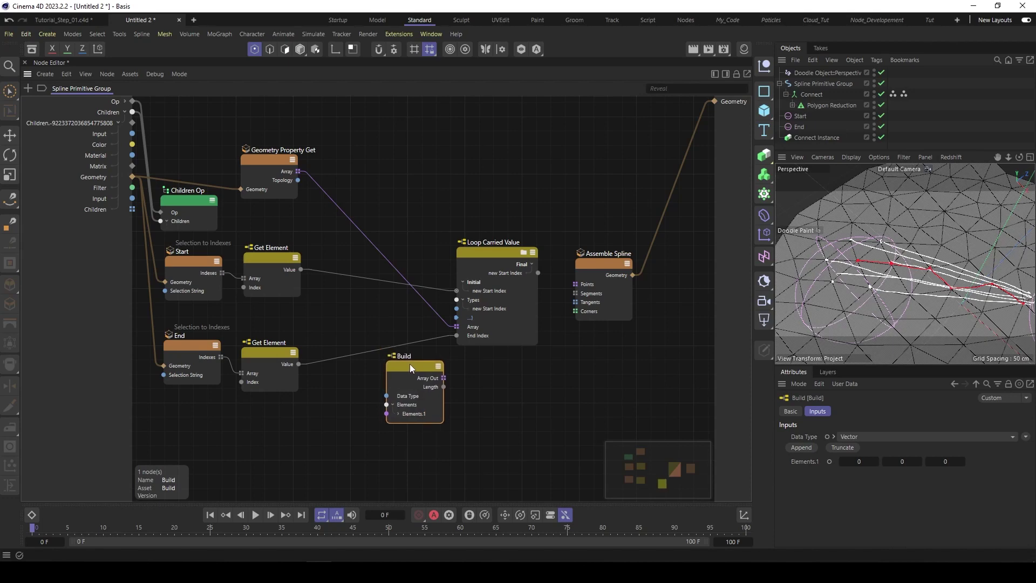
Add a Get Element node beside Build and connect the Start element's value to its Index
{"action": "double_click", "coordinate": [342, 381]}
{"action": "type", "text": "get ele"}
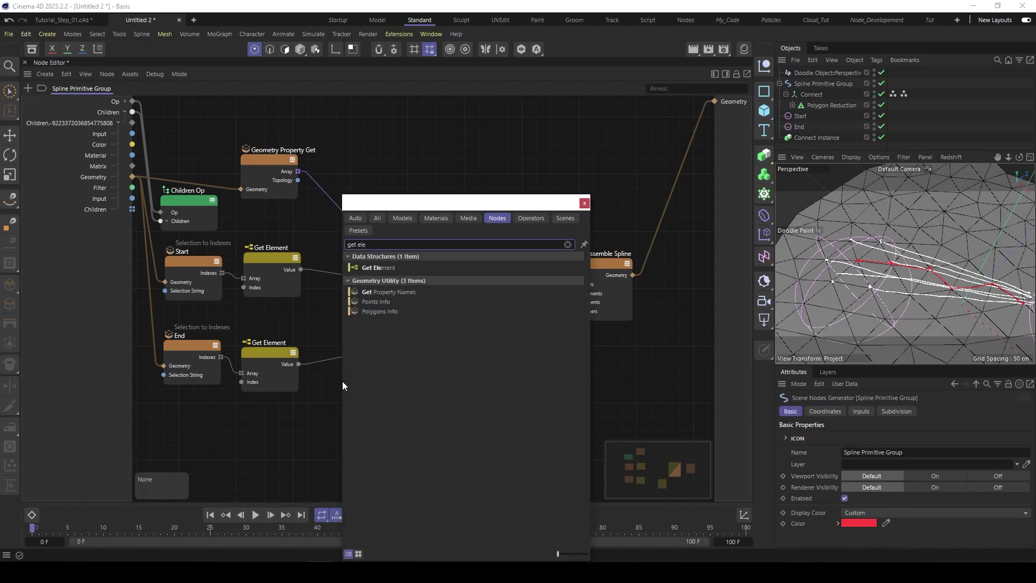
{"action": "double_click", "coordinate": [381, 268]}
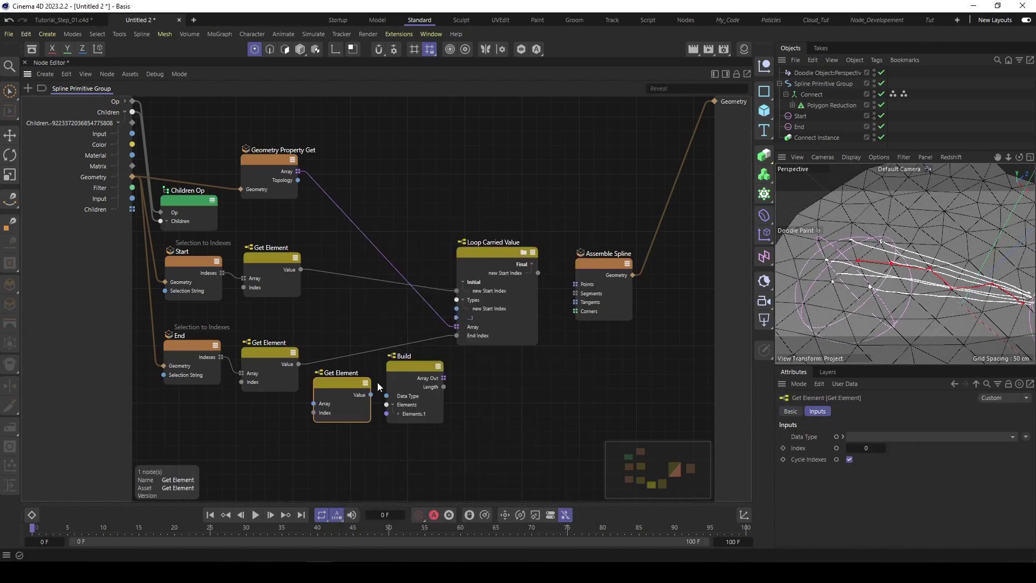
{"action": "left_click_drag", "start_coordinate": [301, 269], "coordinate": [339, 386]}
Connect the Geometry Property Get array to the new Get Element node, feed its value into Build's element, and tidy both nodes
{"action": "left_click_drag", "start_coordinate": [399, 368], "coordinate": [410, 370]}
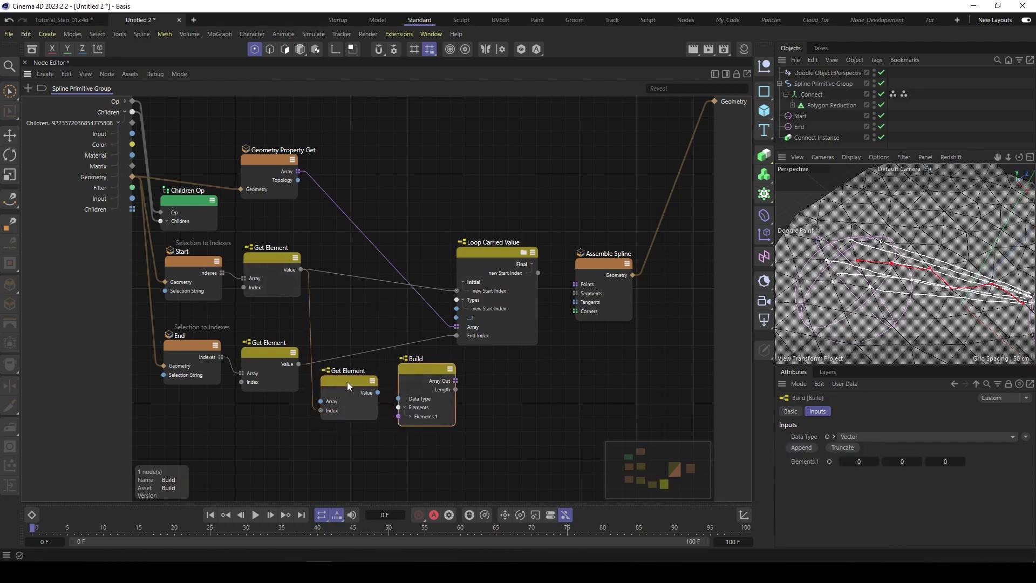
{"action": "left_click_drag", "start_coordinate": [347, 383], "coordinate": [357, 385]}
{"action": "left_click_drag", "start_coordinate": [298, 172], "coordinate": [400, 416]}
{"action": "left_click_drag", "start_coordinate": [341, 386], "coordinate": [342, 394]}
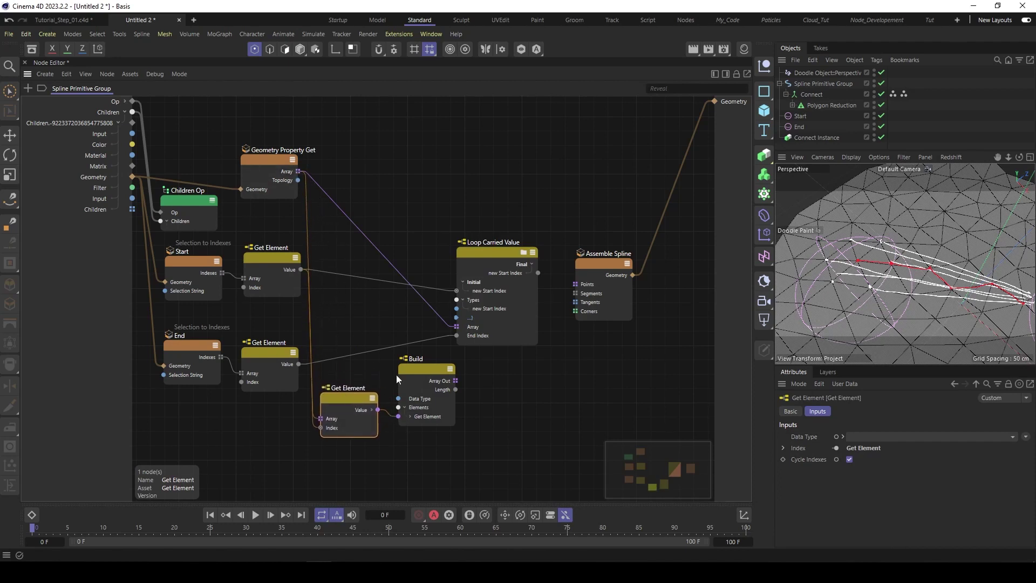
{"action": "left_click_drag", "start_coordinate": [416, 367], "coordinate": [408, 368]}
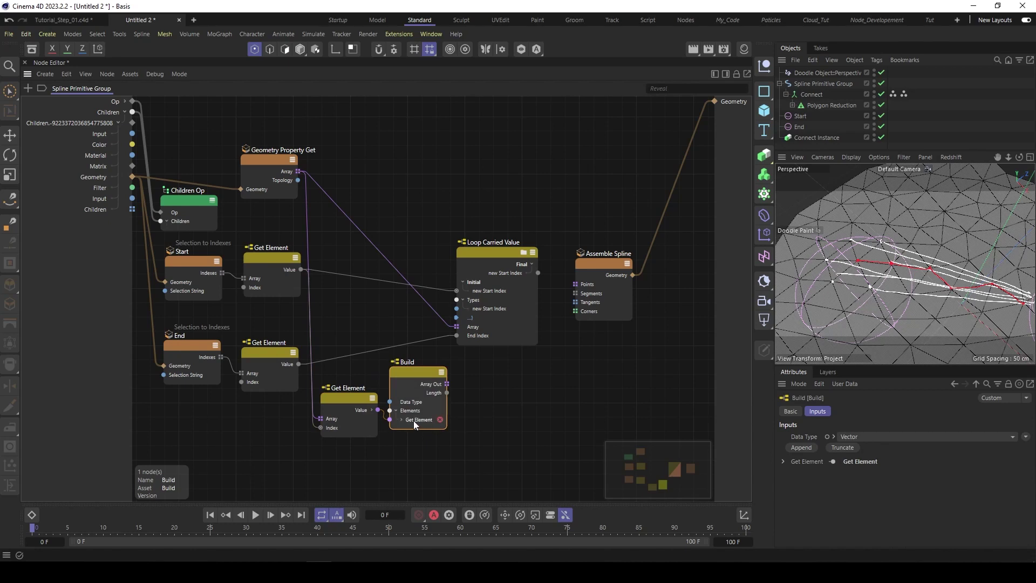
Rename the Build node as "Path Array"
{"action": "double_click", "coordinate": [409, 361]}
{"action": "type", "text": "Pat"}
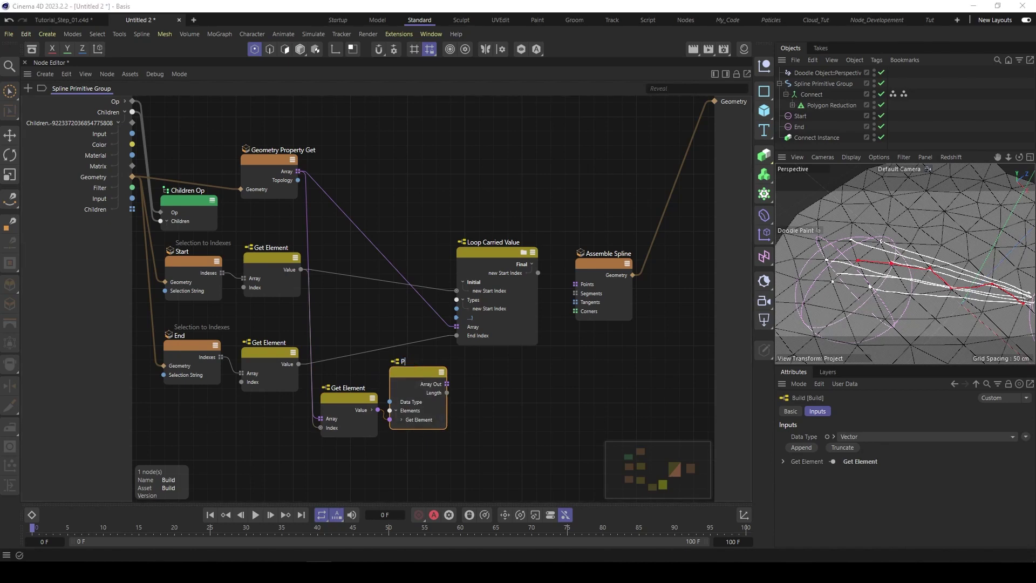
{"action": "key", "text": "BackSpace"}
{"action": "key", "text": "BackSpace"}
{"action": "key", "text": "BackSpace"}
{"action": "type", "text": "Array"}
{"action": "key", "text": "Return"}
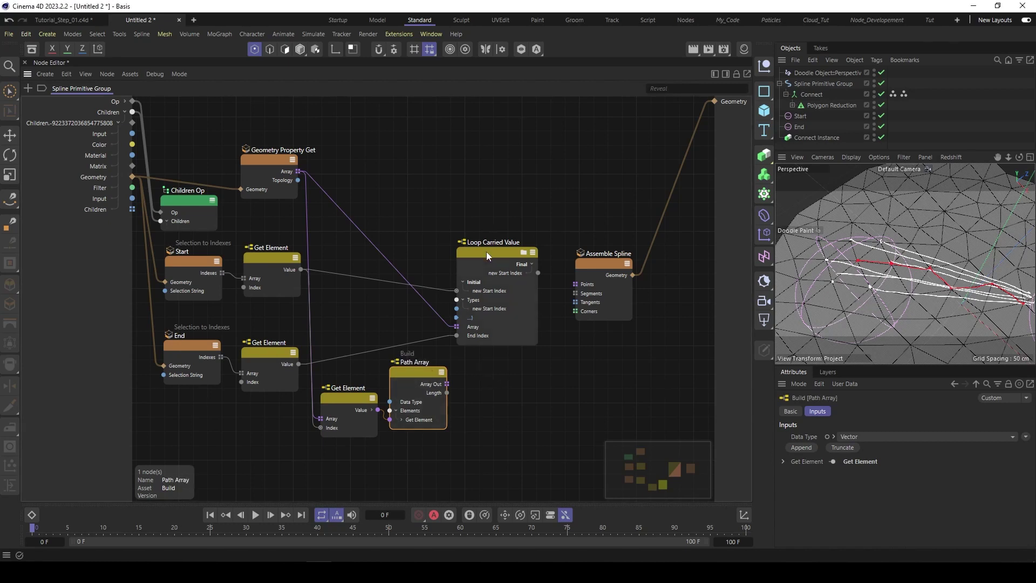
Feed the Path Array node's Array Out into a new input on Loop Carried Value and name that input "Path Array"
{"action": "left_click_drag", "start_coordinate": [486, 252], "coordinate": [497, 249]}
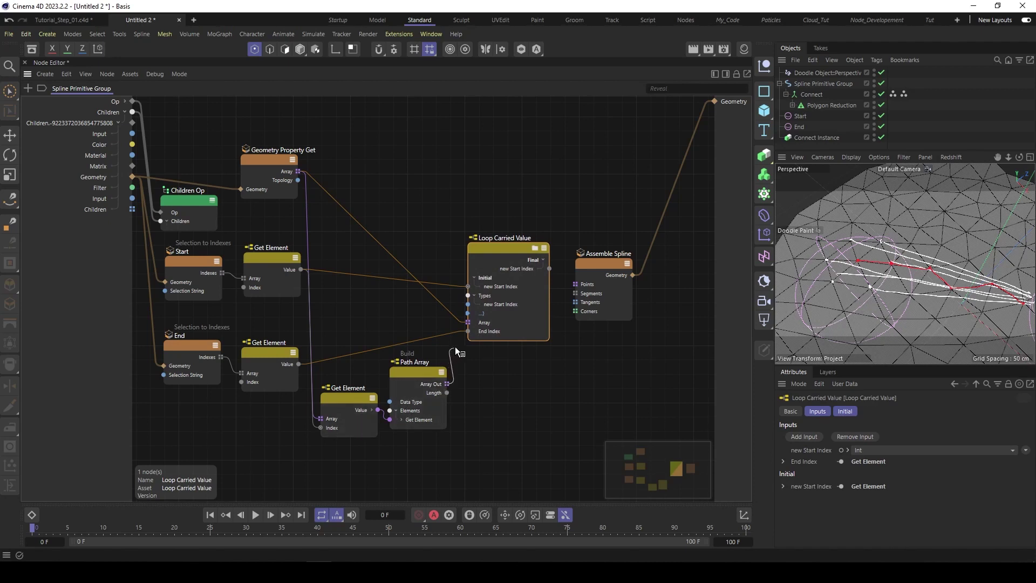
{"action": "left_click_drag", "start_coordinate": [456, 347], "coordinate": [484, 340]}
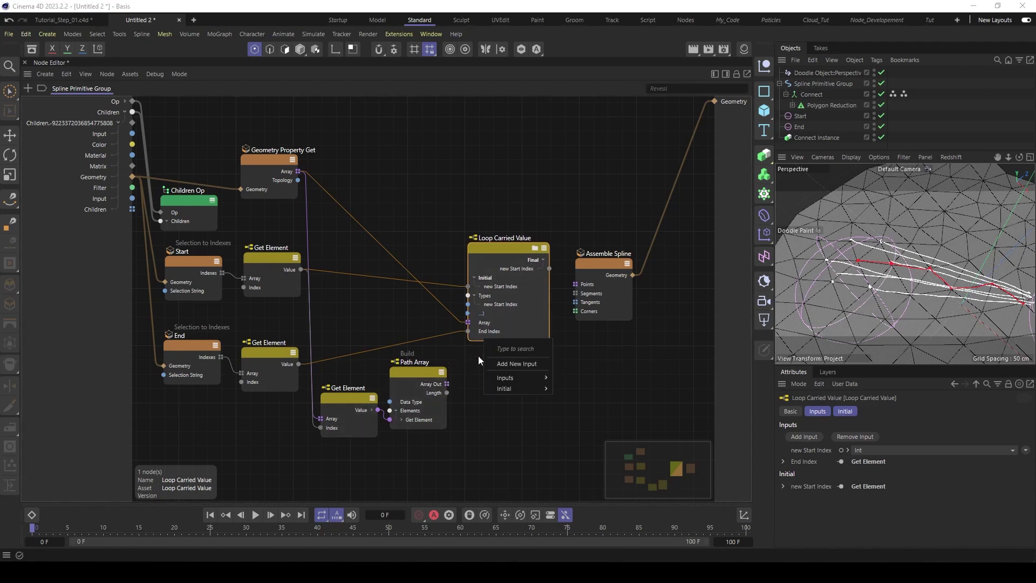
{"action": "left_click", "coordinate": [517, 364]}
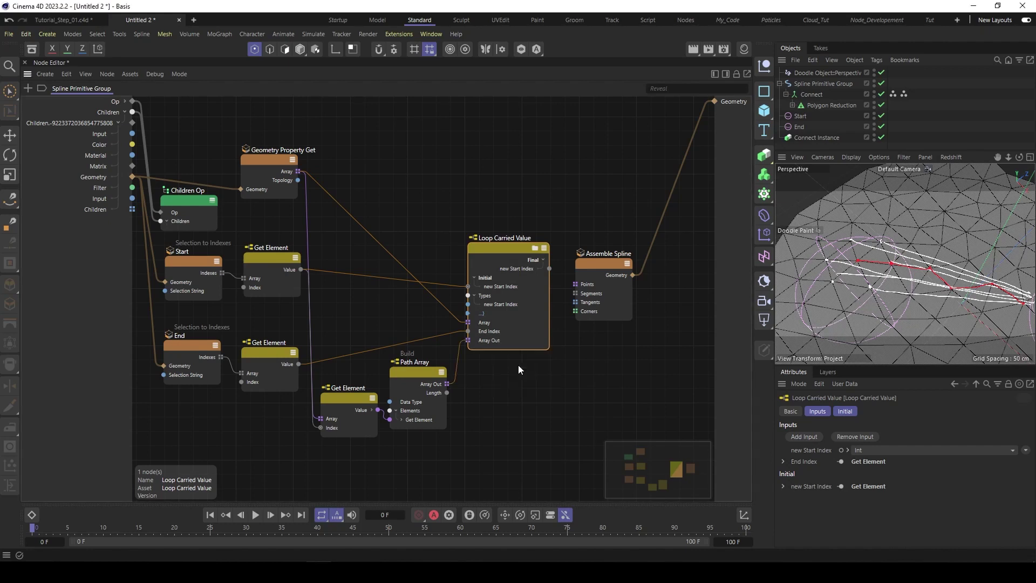
{"action": "double_click", "coordinate": [491, 340]}
{"action": "type", "text": "Path"}
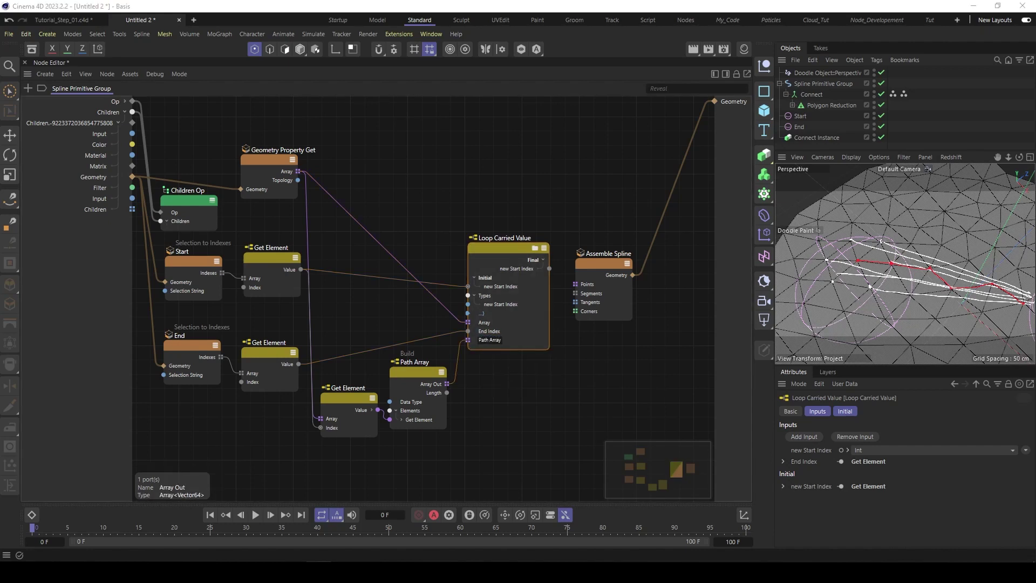
{"action": "key", "text": "Return"}
{"action": "left_click", "coordinate": [495, 250]}
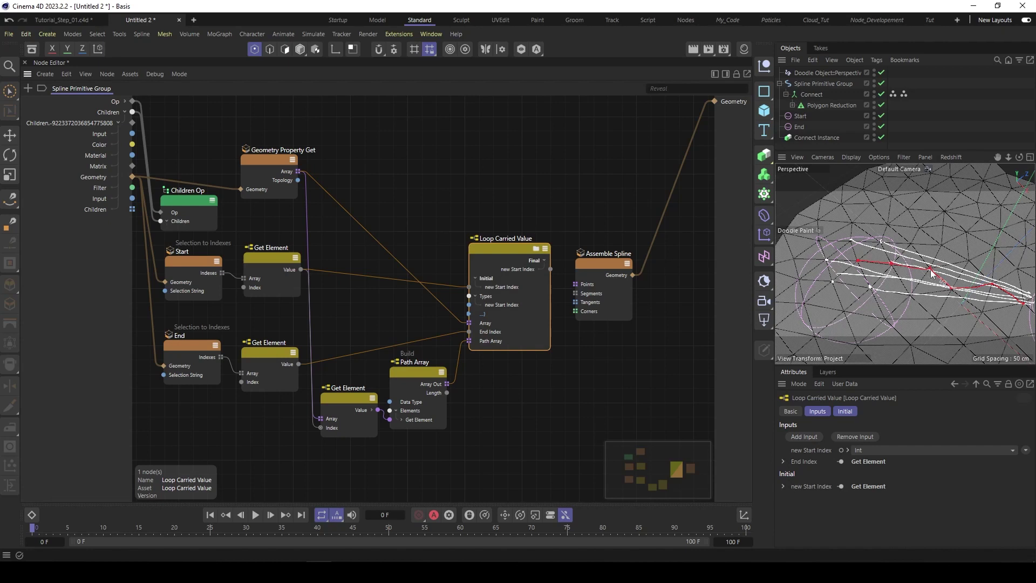
Add a Range node and place it between the Start branch's Get Element node and Loop Carried Value
{"action": "left_click", "coordinate": [394, 215]}
{"action": "double_click", "coordinate": [383, 205]}
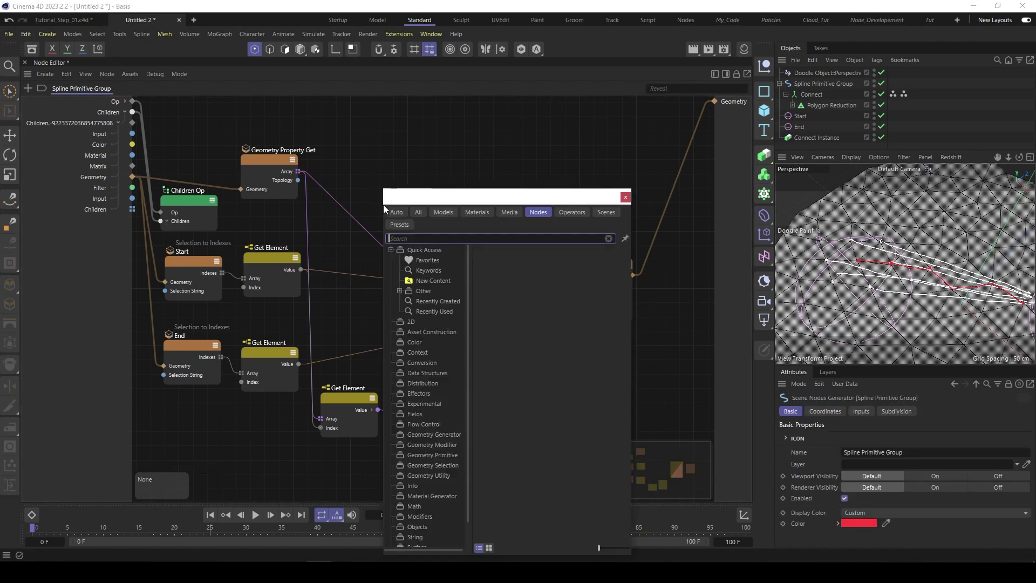
{"action": "type", "text": "rang"}
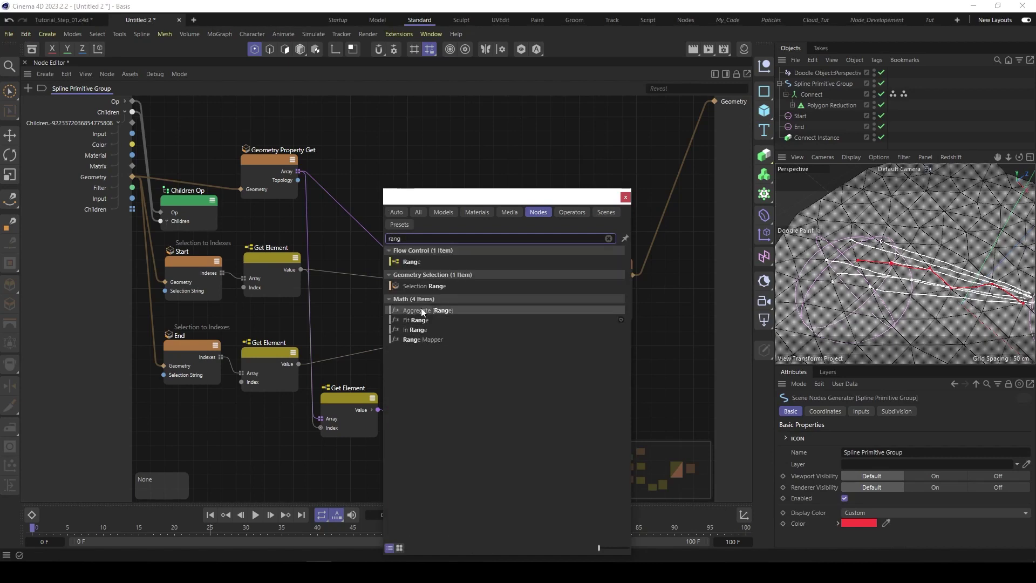
{"action": "left_click", "coordinate": [429, 261]}
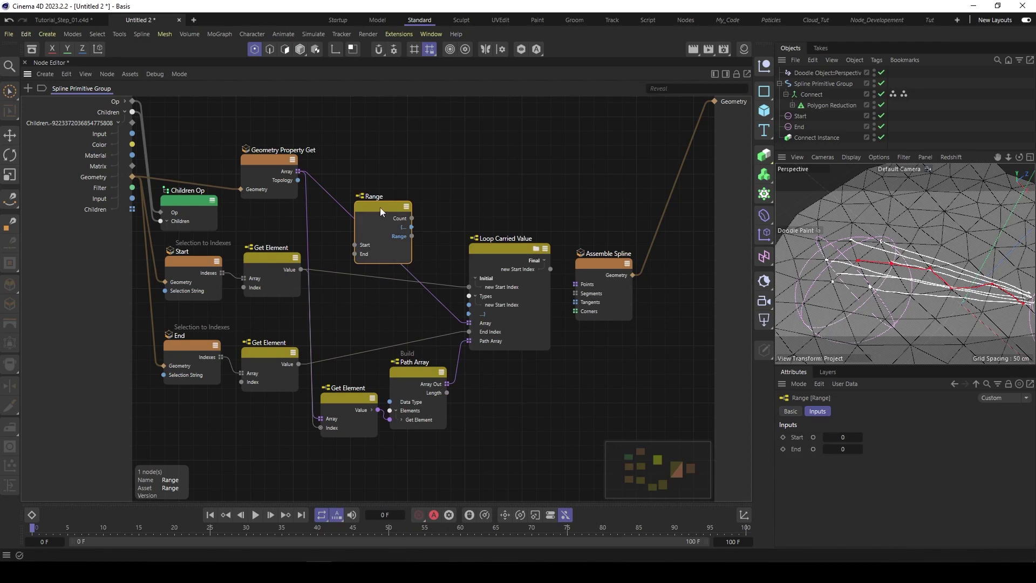
{"action": "left_click_drag", "start_coordinate": [380, 207], "coordinate": [379, 235]}
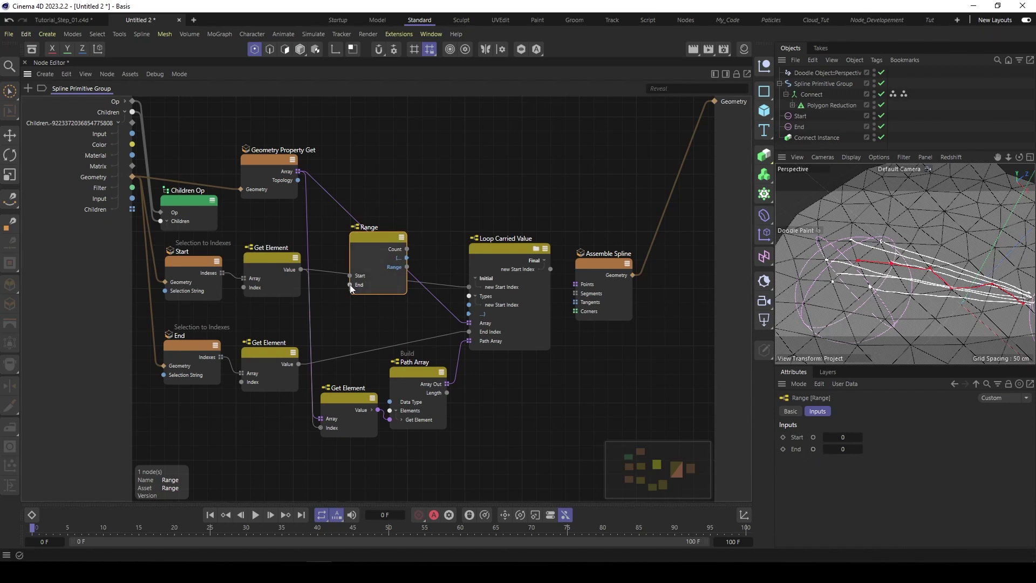
Expose the Range node's End as a new input on the Spline Primitive Group and rename it "Iterations"
{"action": "left_click_drag", "start_coordinate": [350, 284], "coordinate": [70, 243]}
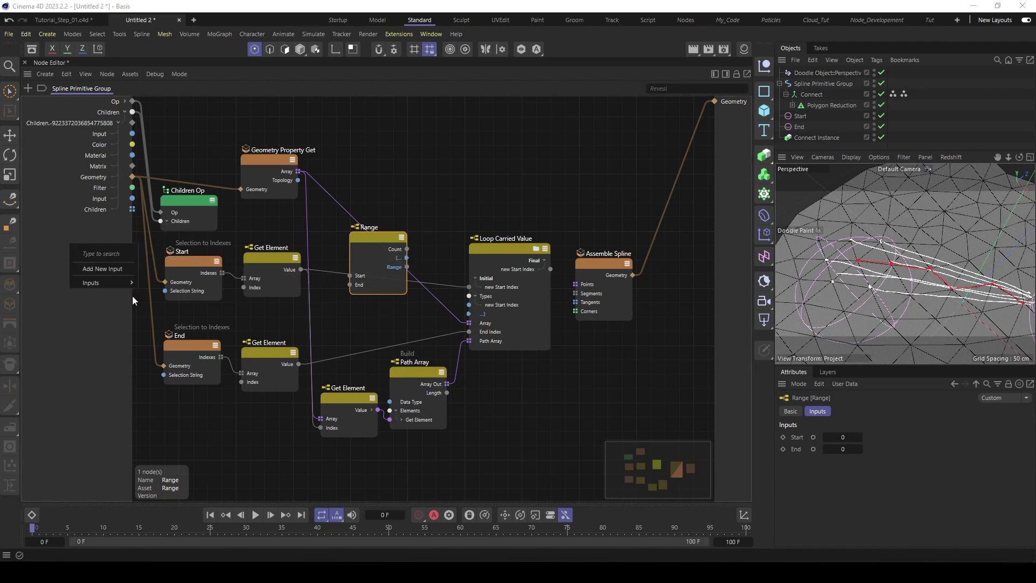
{"action": "left_click", "coordinate": [105, 268]}
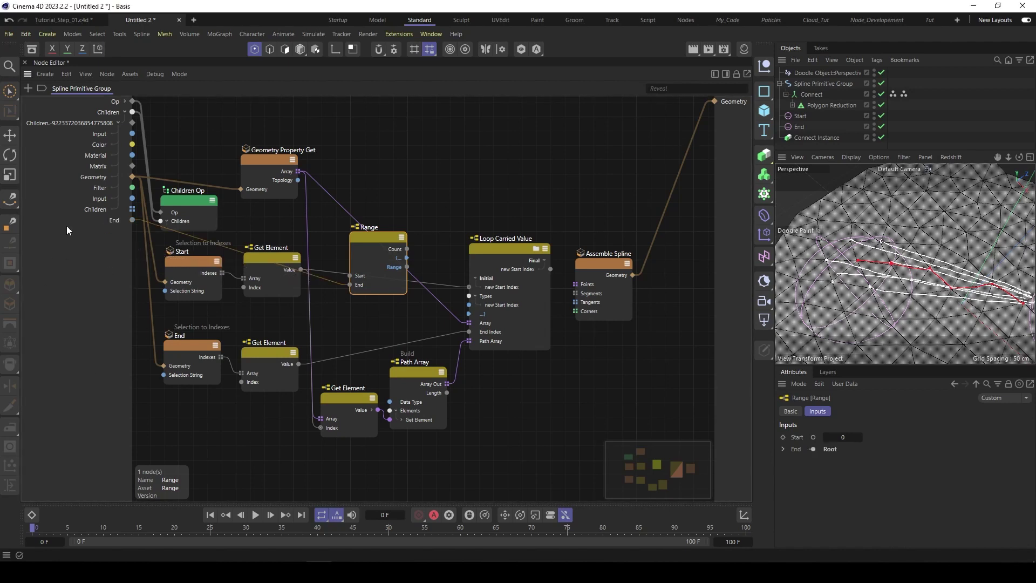
{"action": "double_click", "coordinate": [116, 220]}
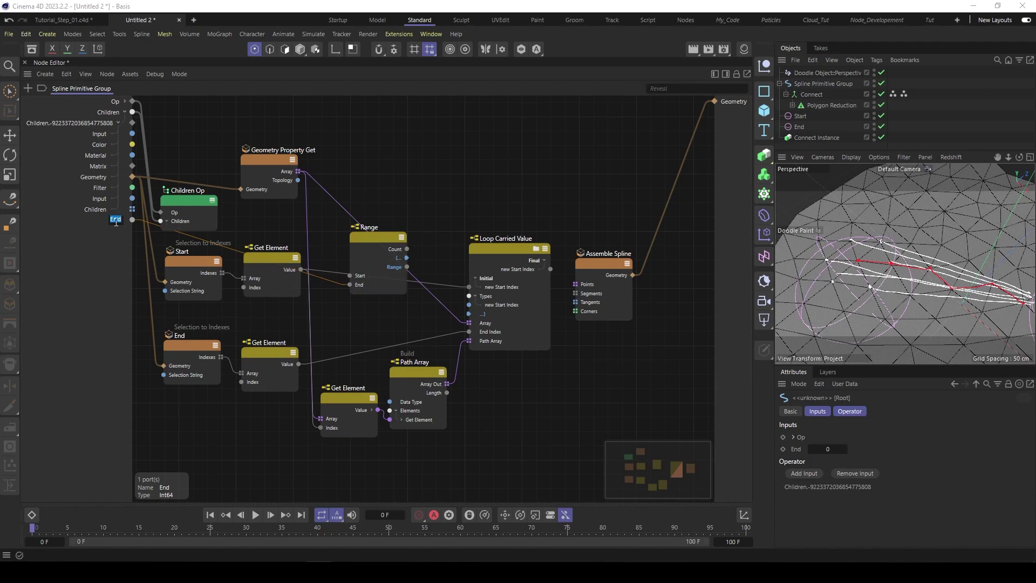
{"action": "type", "text": "Itera"}
{"action": "type", "text": "tion"}
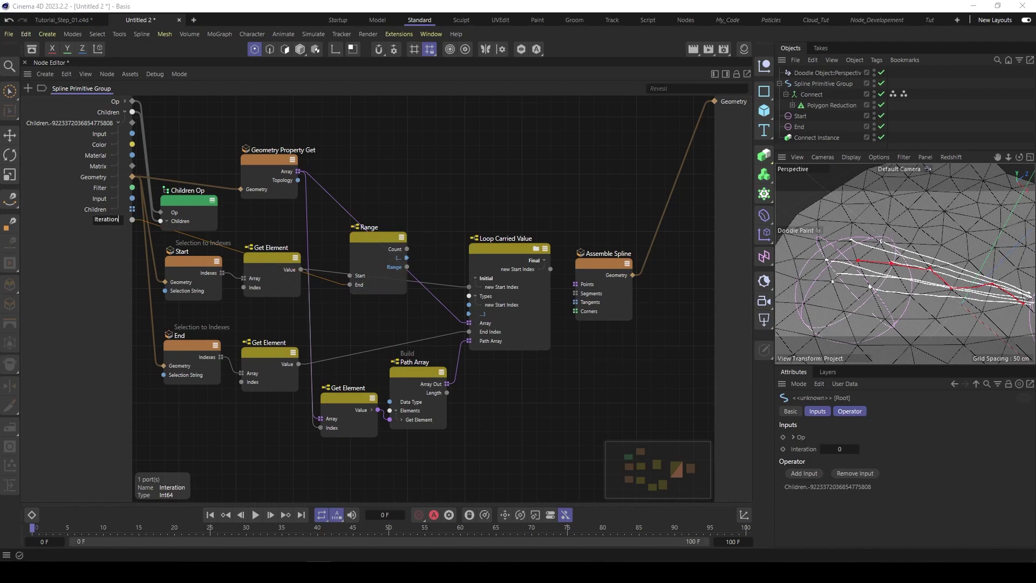
{"action": "type", "text": "s"}
{"action": "key", "text": "Return"}
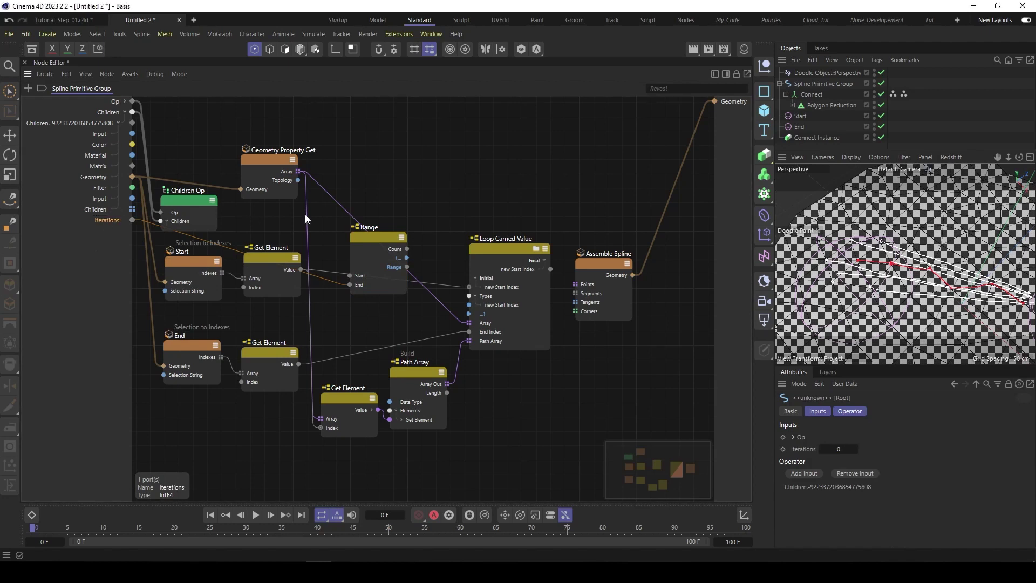
Set the Iterations input of the Spline Primitive Group object to 1
{"action": "left_click", "coordinate": [801, 84]}
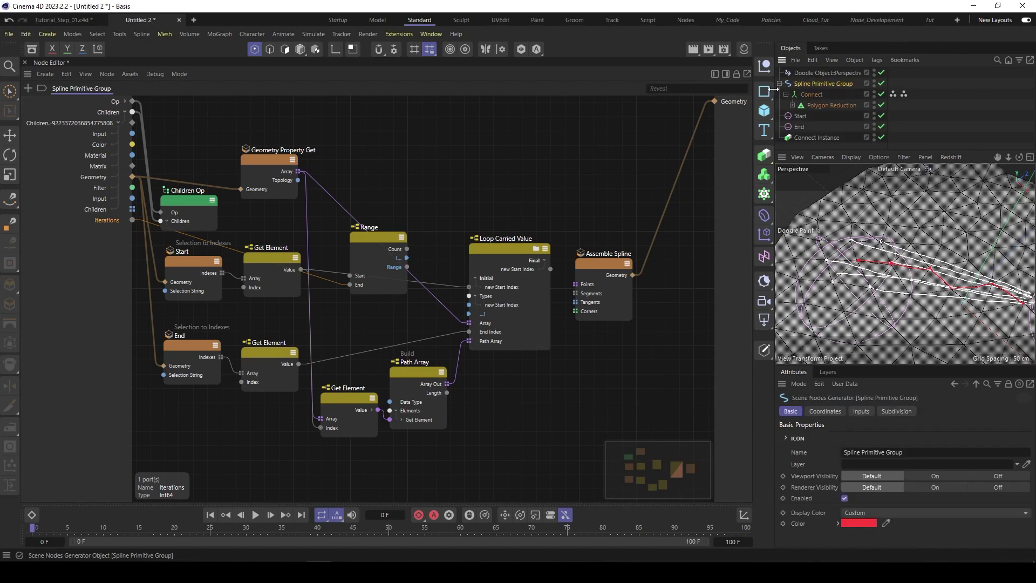
{"action": "left_click", "coordinate": [861, 411]}
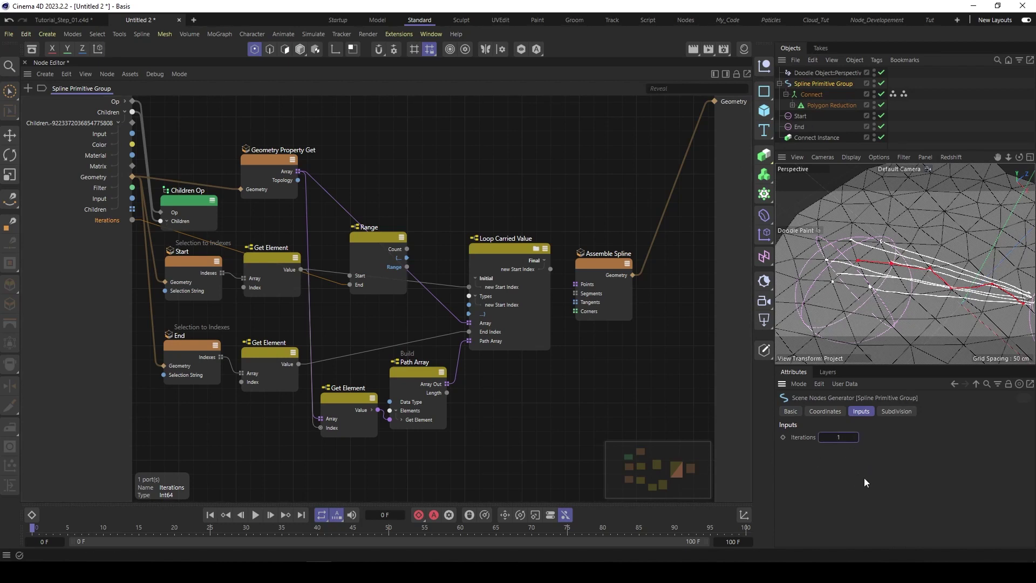
{"action": "key", "text": "Return"}
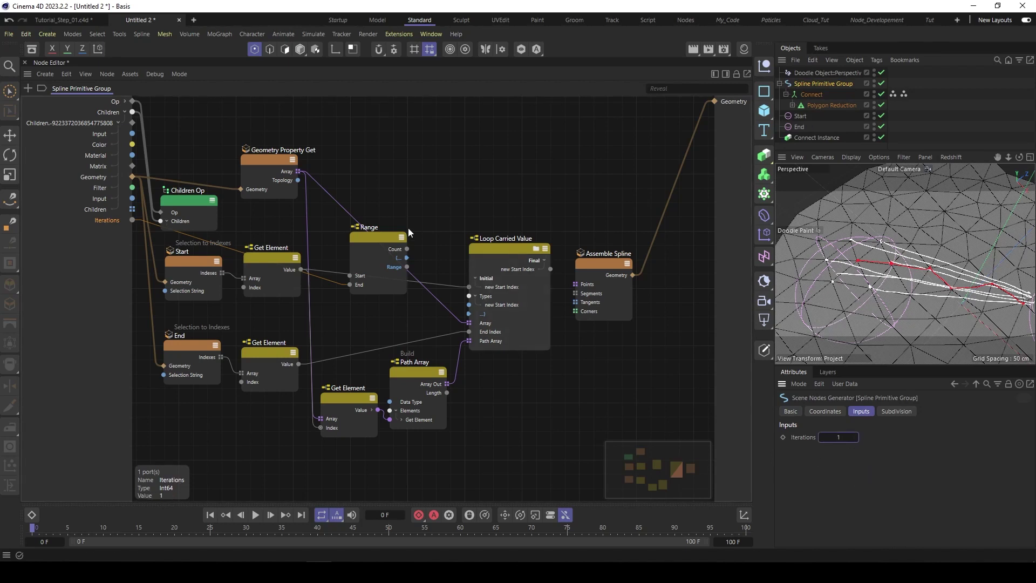
Connect Range's iteration output to Loop Carried Value and feed the group's Geometry into a new input on that node
{"action": "left_click_drag", "start_coordinate": [376, 238], "coordinate": [474, 315]}
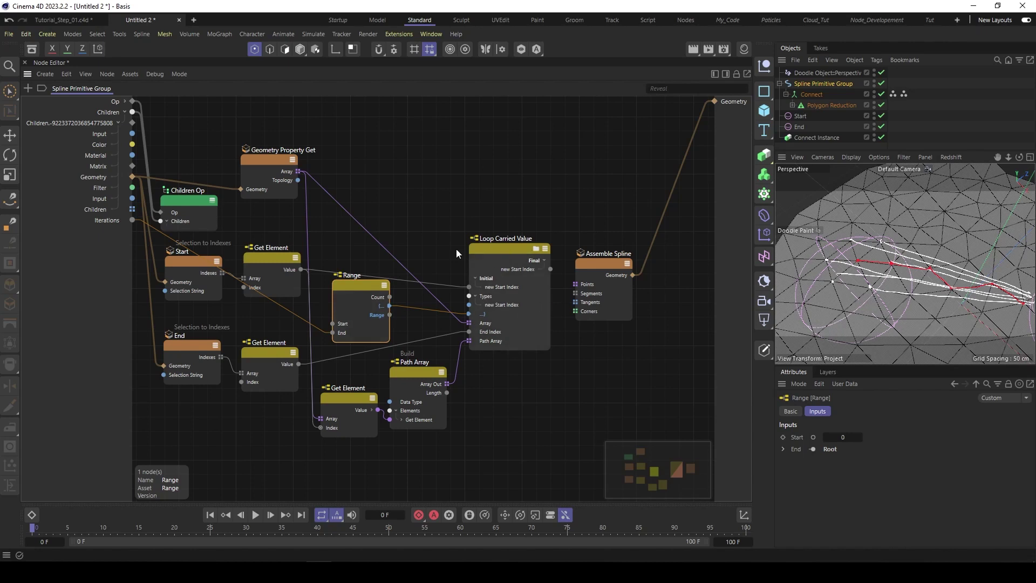
{"action": "left_click_drag", "start_coordinate": [362, 284], "coordinate": [386, 286]}
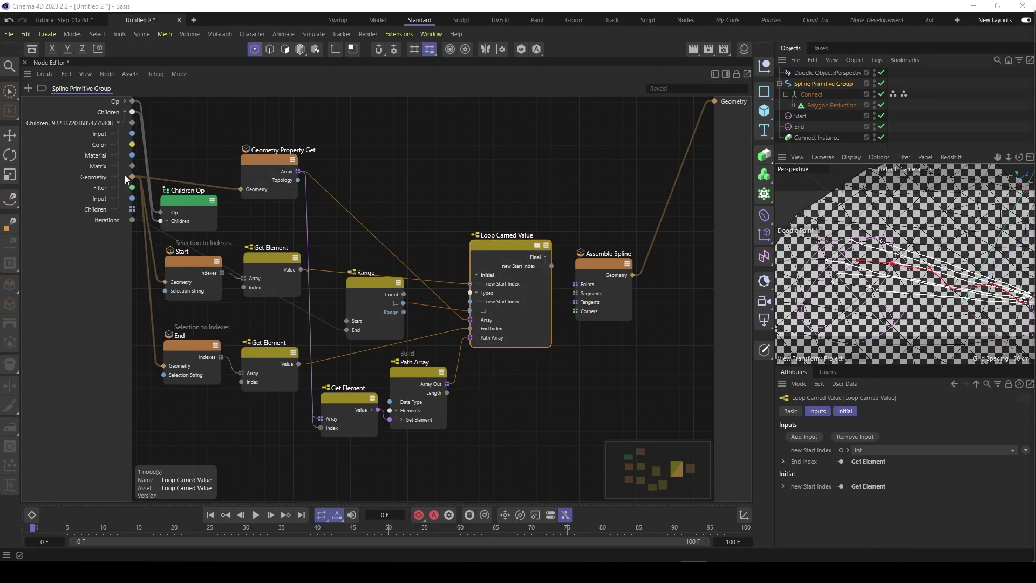
{"action": "left_click_drag", "start_coordinate": [134, 179], "coordinate": [479, 343]}
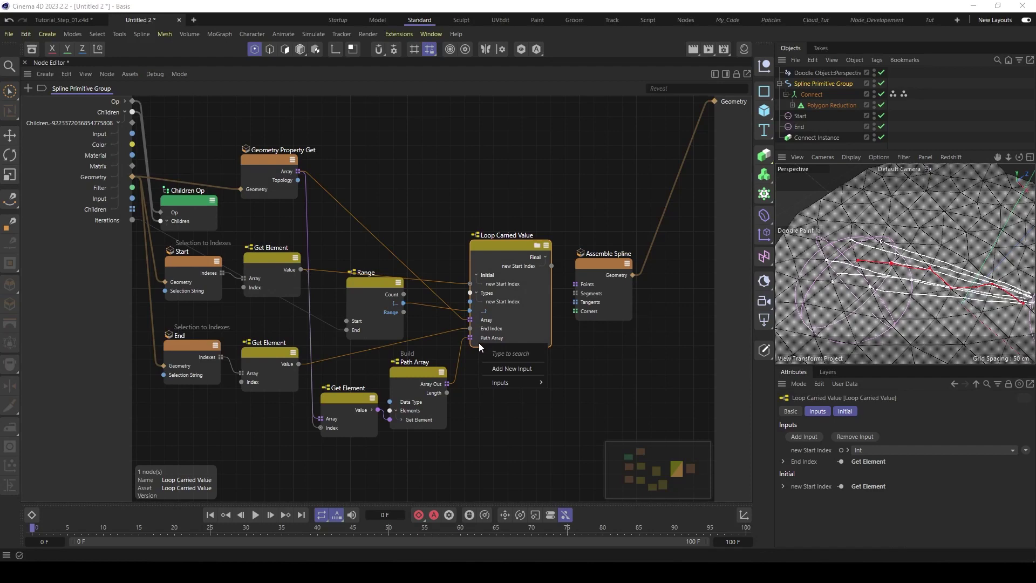
{"action": "left_click", "coordinate": [512, 368]}
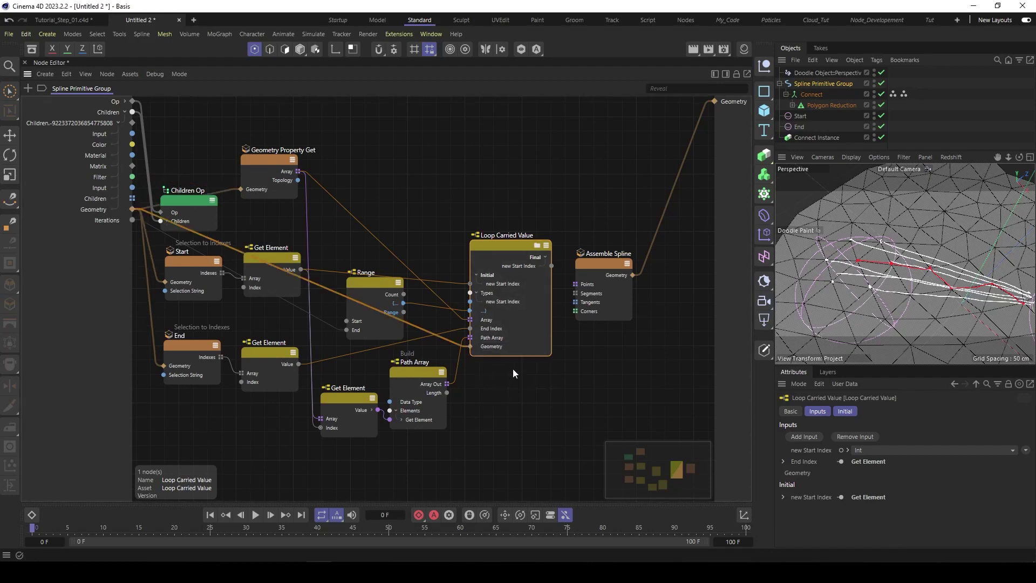
Inside Loop Carried Value, add a Geometry Neighbor node and connect the incoming Geometry to its Geometry input
{"action": "double_click", "coordinate": [500, 246]}
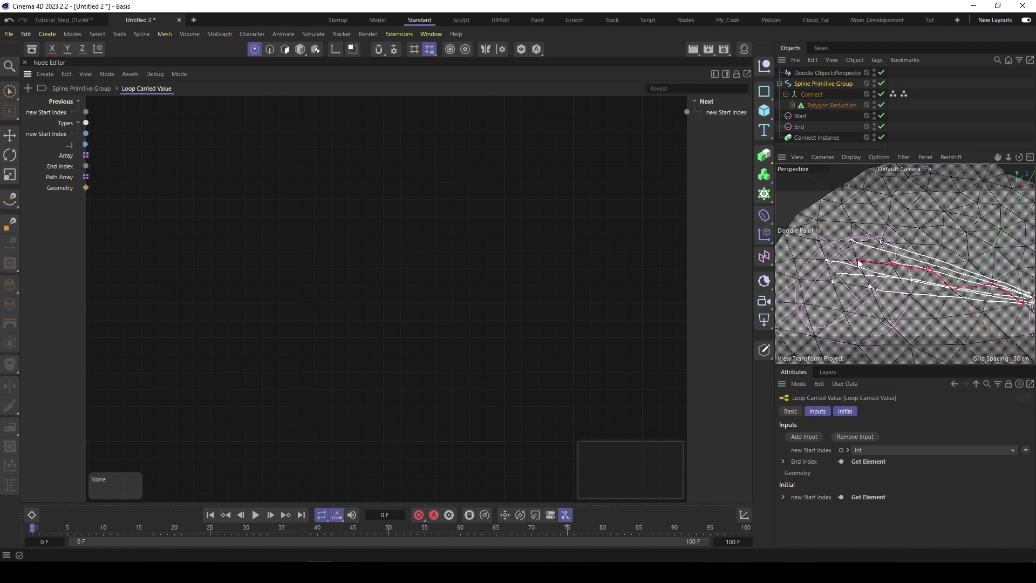
{"action": "double_click", "coordinate": [161, 215]}
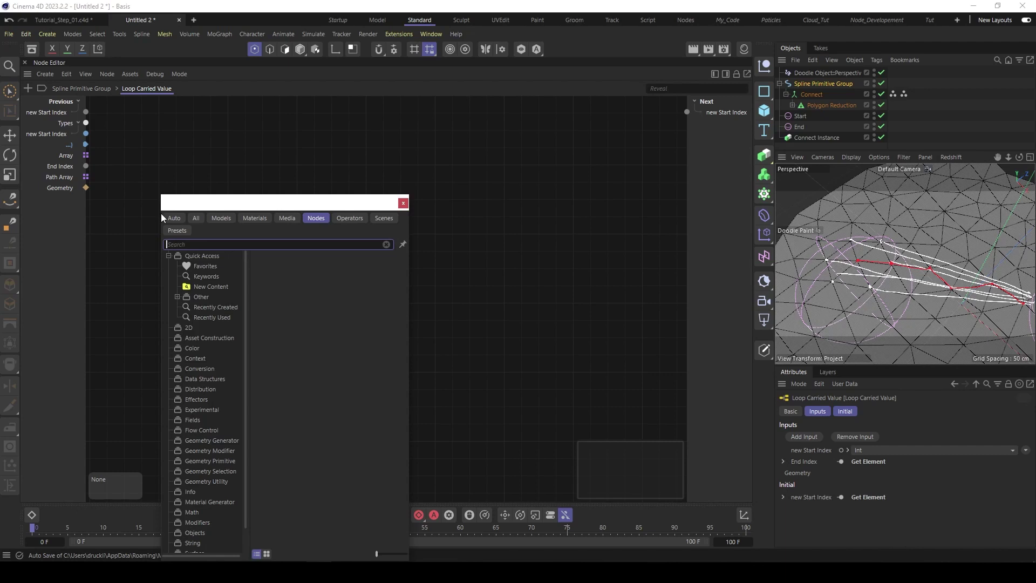
{"action": "type", "text": "neig"}
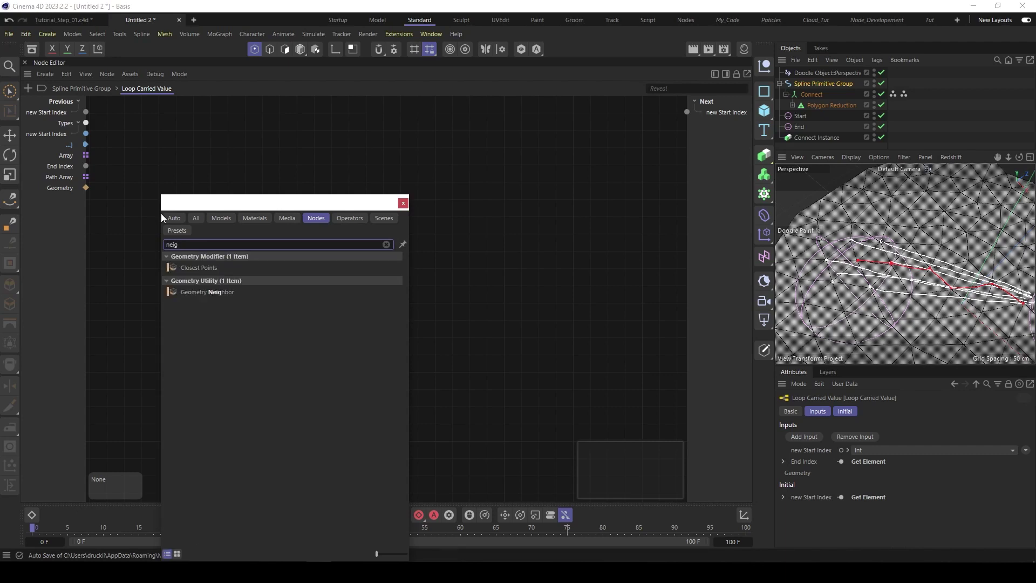
{"action": "double_click", "coordinate": [206, 290]}
{"action": "left_click_drag", "start_coordinate": [151, 221], "coordinate": [164, 216]}
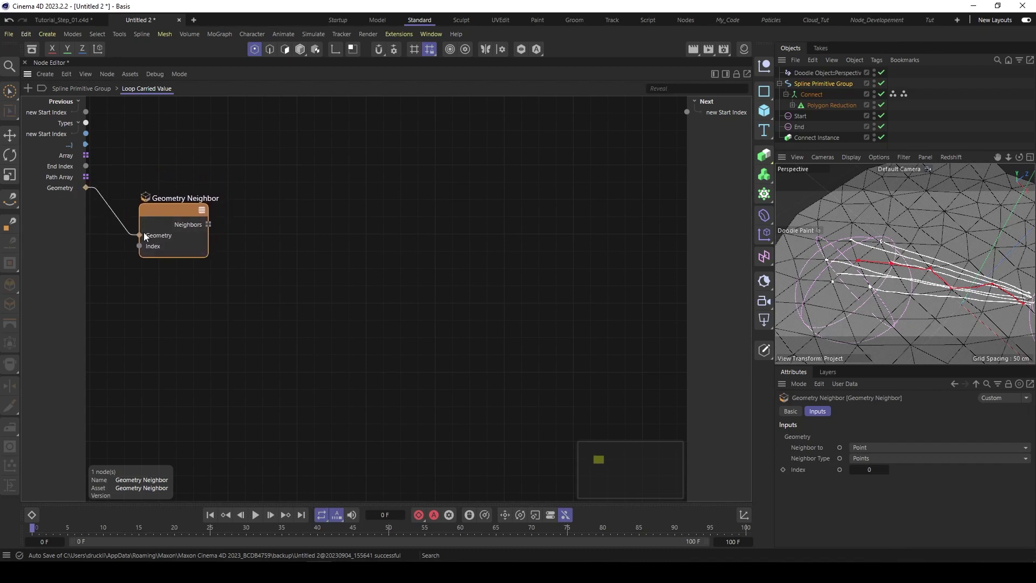
{"action": "left_click_drag", "start_coordinate": [143, 233], "coordinate": [181, 206]}
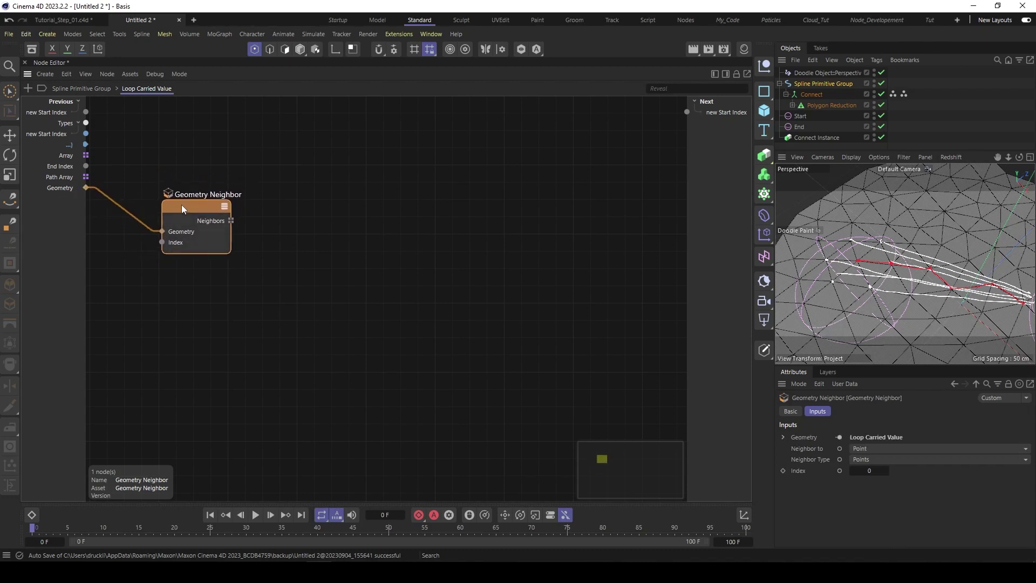
Connect the previous new Start Index to Geometry Neighbor's Index and position the node near the loop inputs
{"action": "left_click_drag", "start_coordinate": [86, 111], "coordinate": [167, 234]}
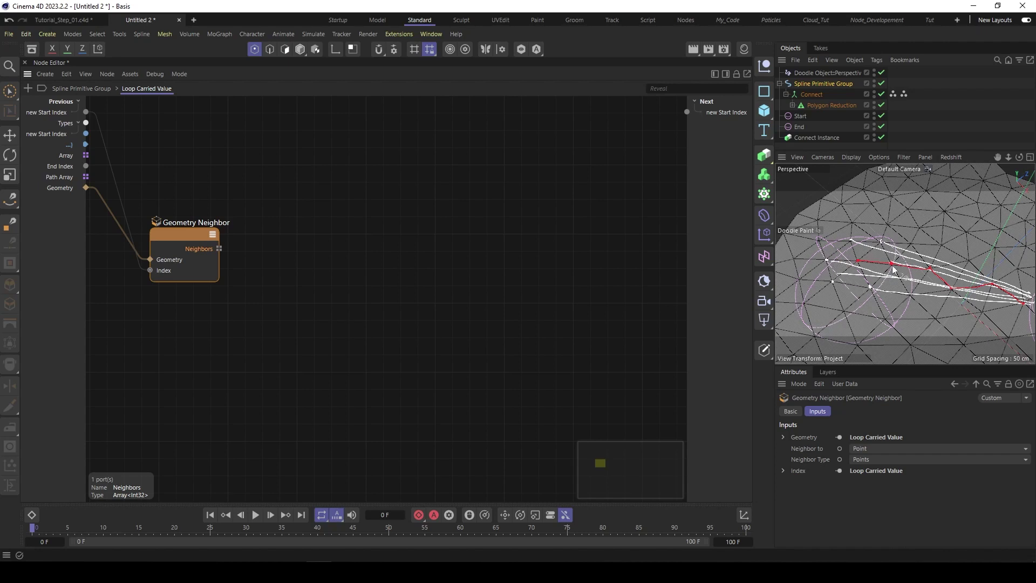
{"action": "left_click_drag", "start_coordinate": [183, 242], "coordinate": [189, 217]}
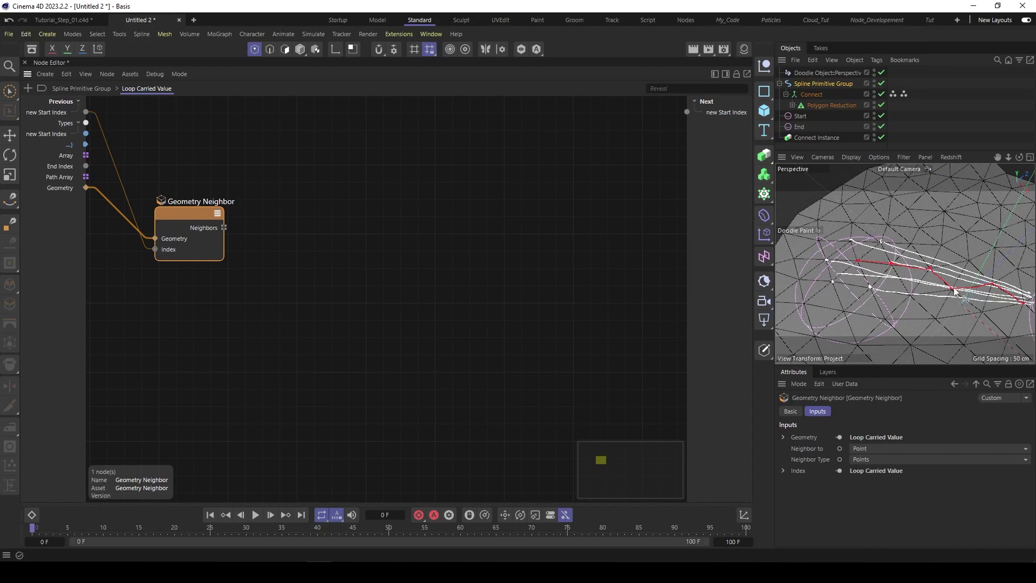
{"action": "left_click_drag", "start_coordinate": [175, 212], "coordinate": [176, 201]}
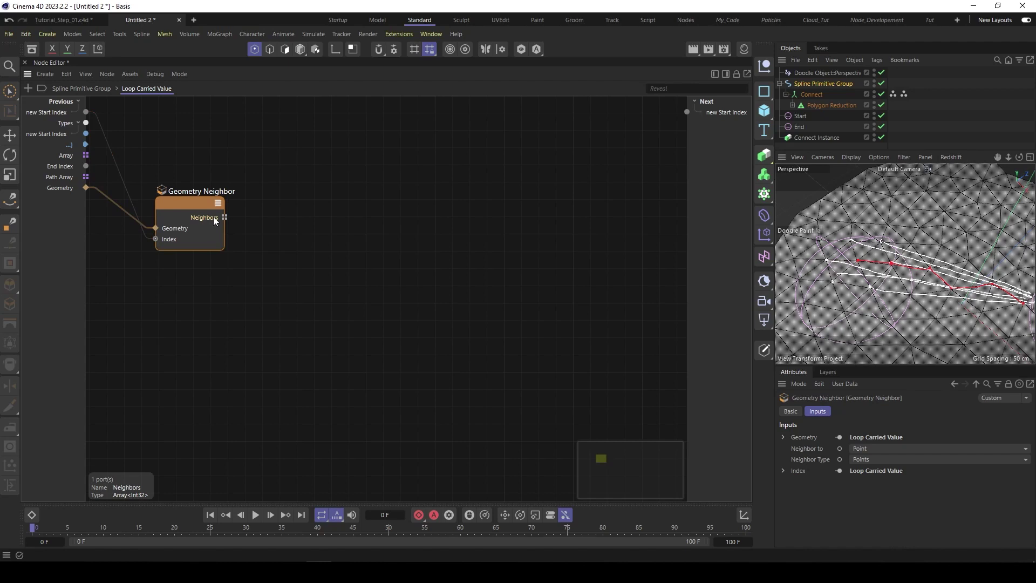
{"action": "left_click", "coordinate": [64, 166]}
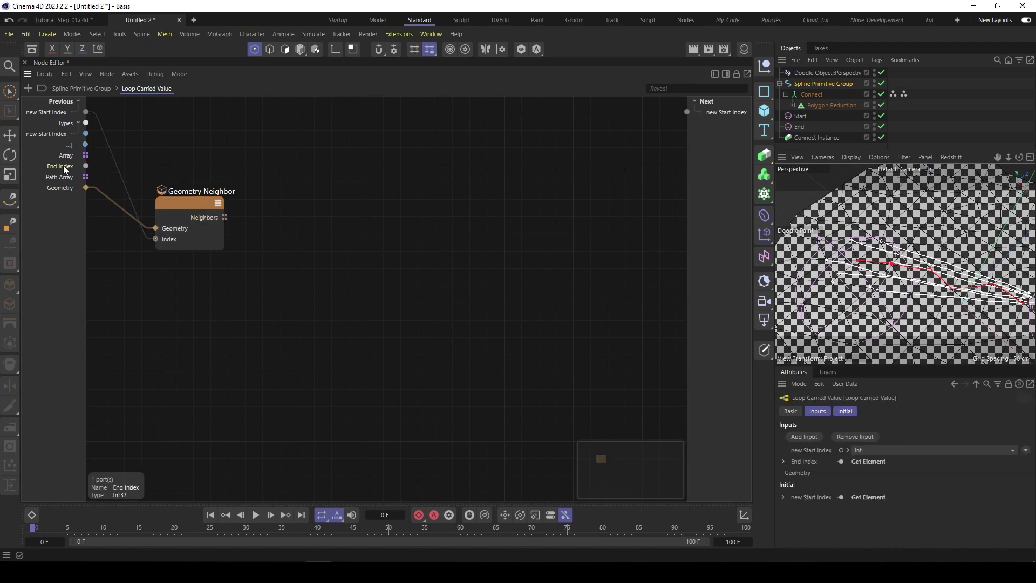
{"action": "left_click_drag", "start_coordinate": [215, 213], "coordinate": [204, 211]}
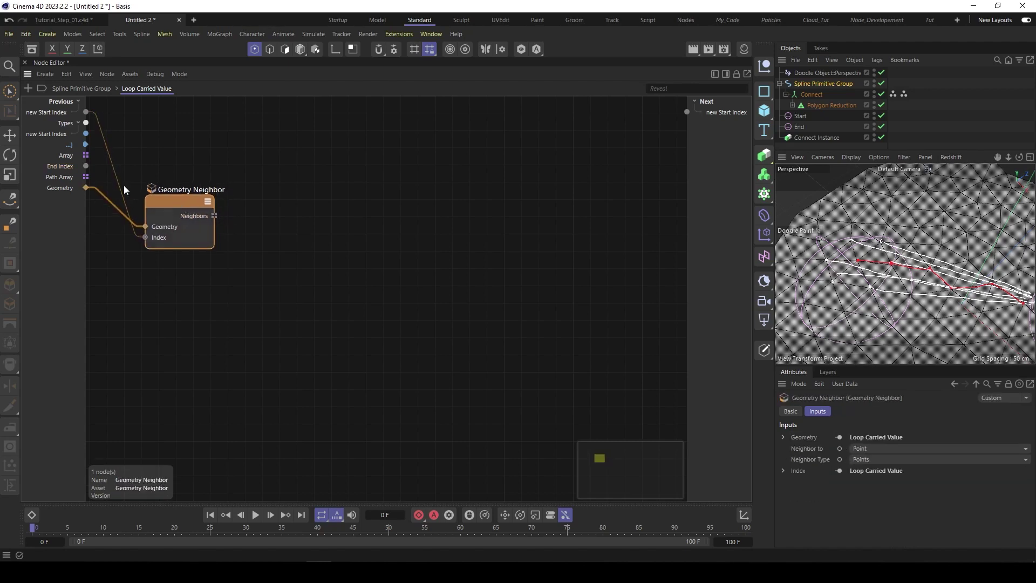
Add an Iterate Collection node beside Geometry Neighbor and connect Neighbors to its Collection input
{"action": "double_click", "coordinate": [256, 285]}
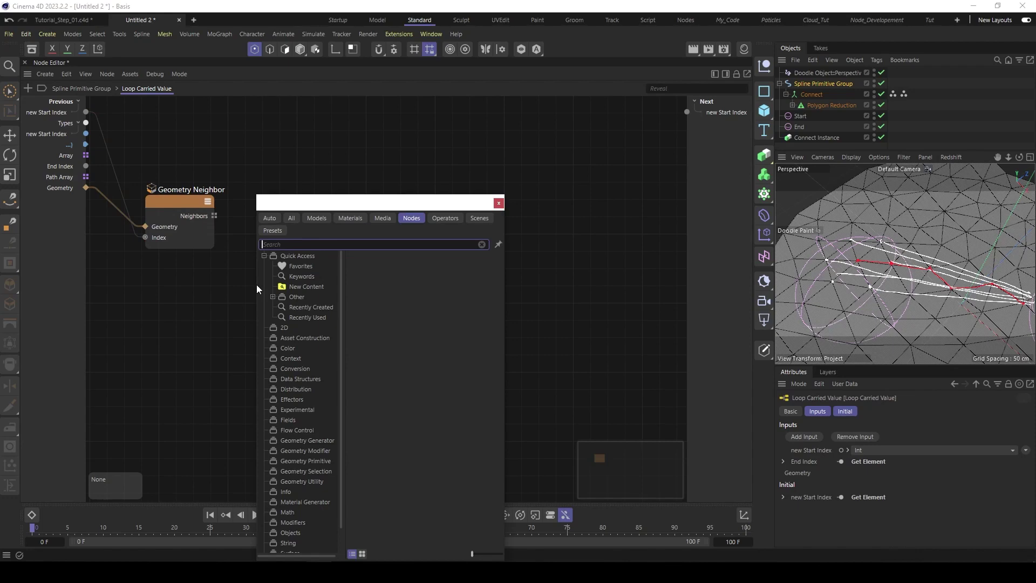
{"action": "type", "text": "iee"}
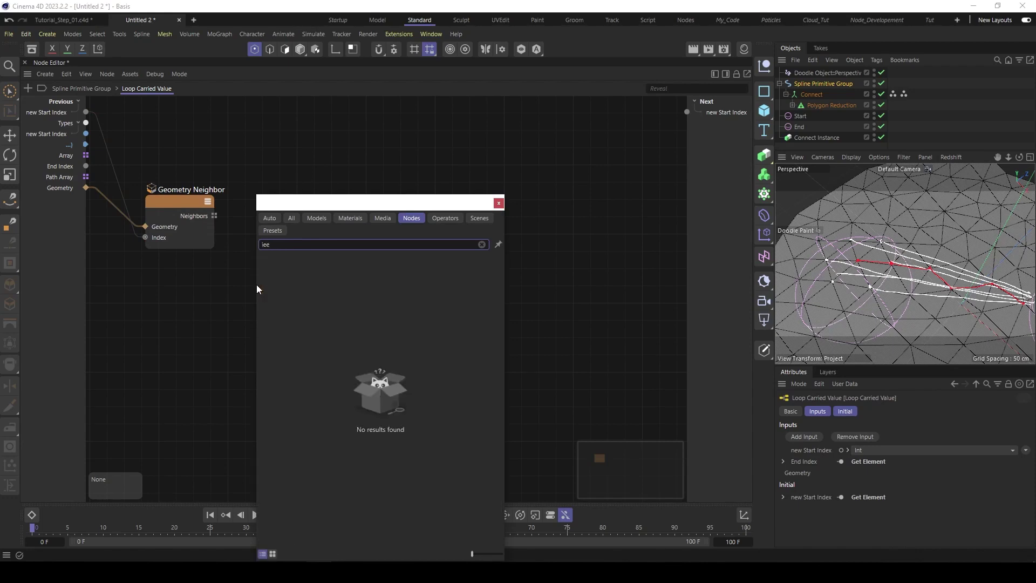
{"action": "key", "text": "BackSpace"}
{"action": "key", "text": "BackSpace"}
{"action": "type", "text": "ter"}
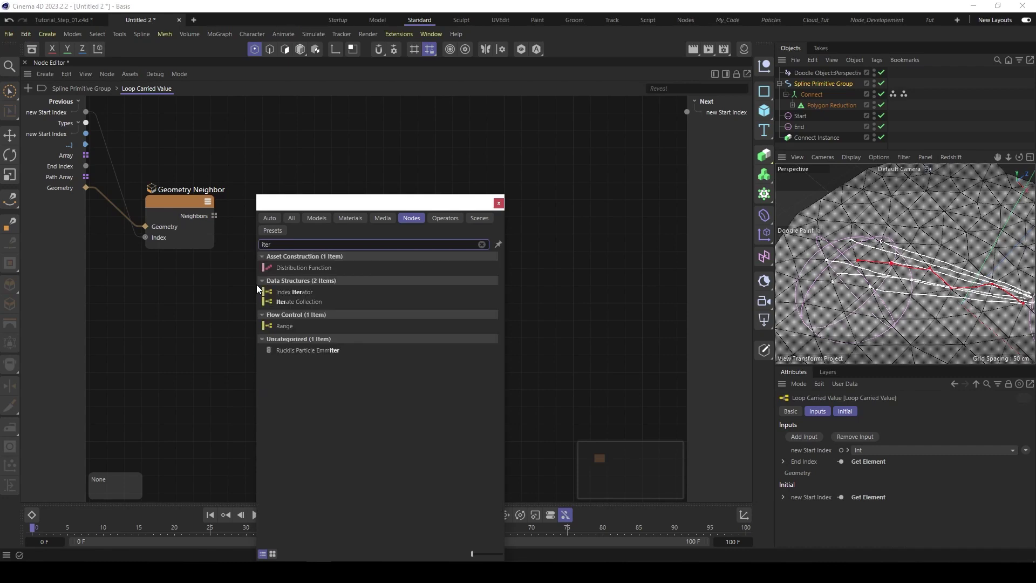
{"action": "double_click", "coordinate": [289, 301]}
{"action": "left_click_drag", "start_coordinate": [249, 284], "coordinate": [242, 250]}
{"action": "left_click_drag", "start_coordinate": [262, 219], "coordinate": [259, 223]}
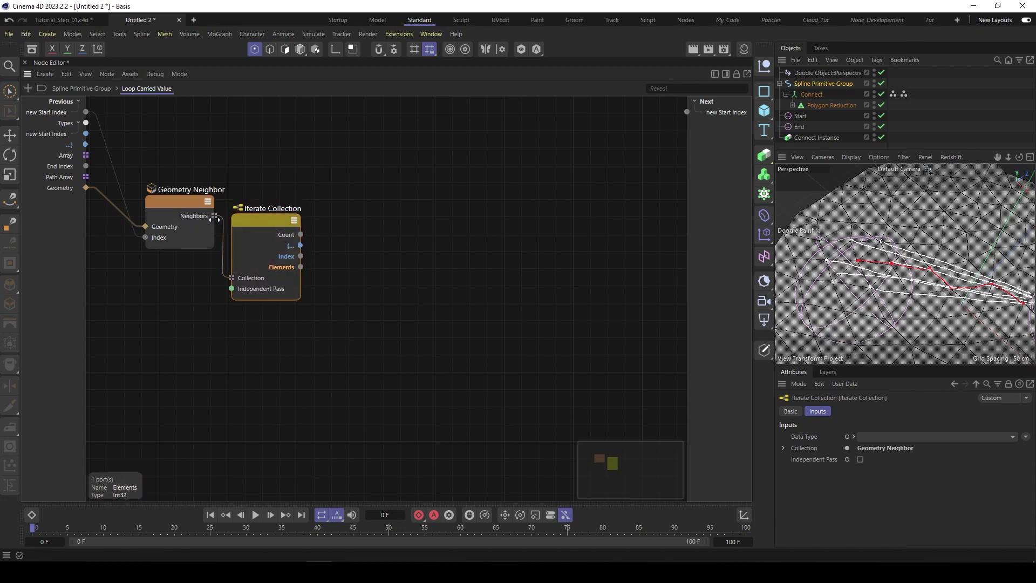
Add a Get Element node beside the Iterate Collection node inside Loop Carried Value
{"action": "left_click_drag", "start_coordinate": [270, 226], "coordinate": [273, 215]}
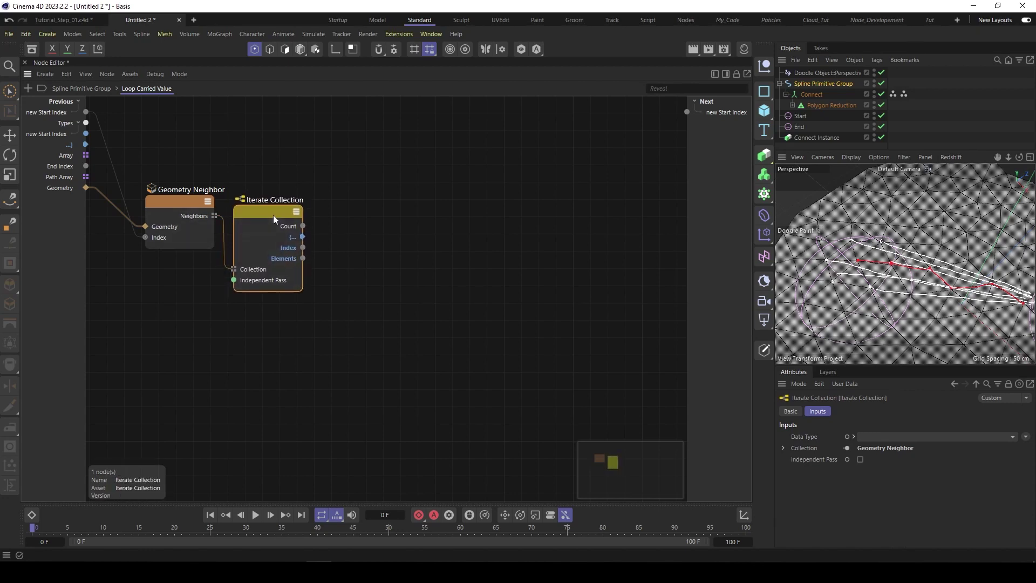
{"action": "double_click", "coordinate": [370, 332]}
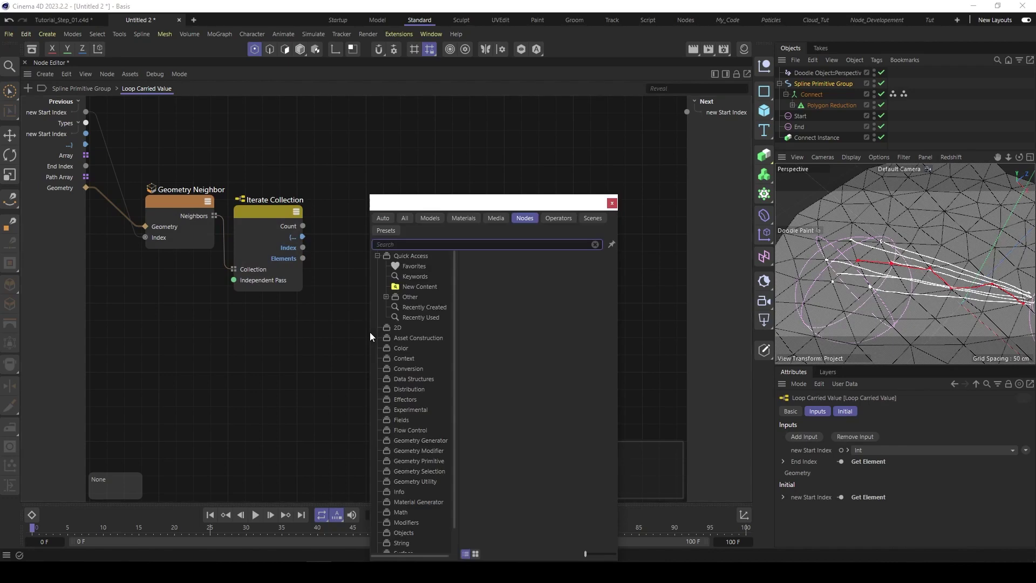
{"action": "type", "text": "get"}
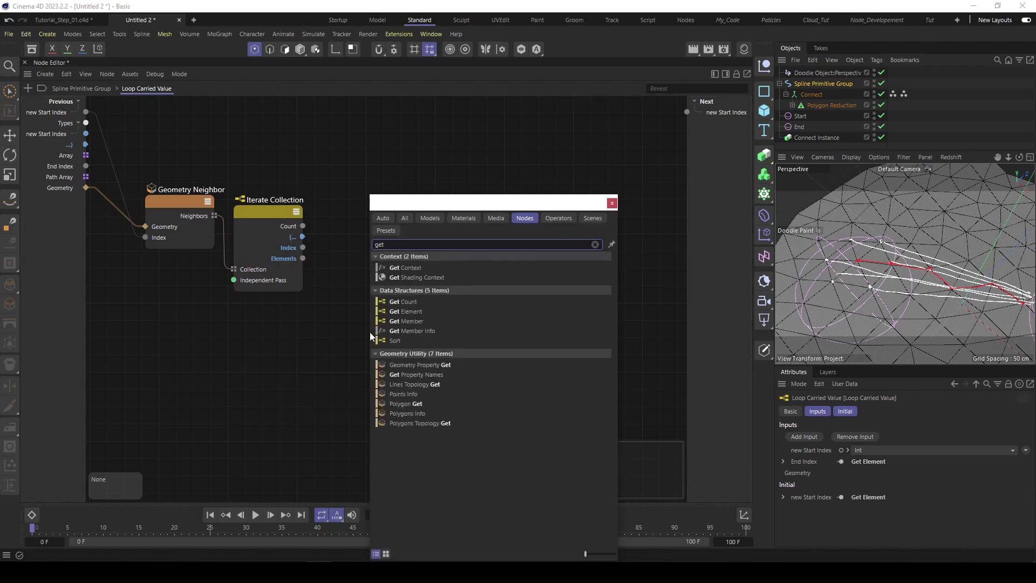
{"action": "type", "text": " el"}
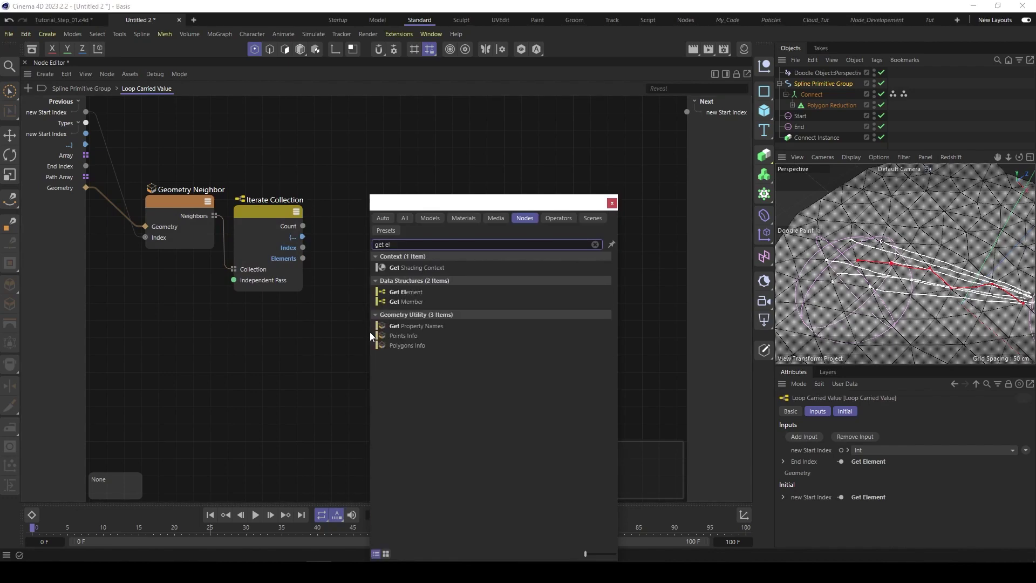
{"action": "double_click", "coordinate": [384, 293]}
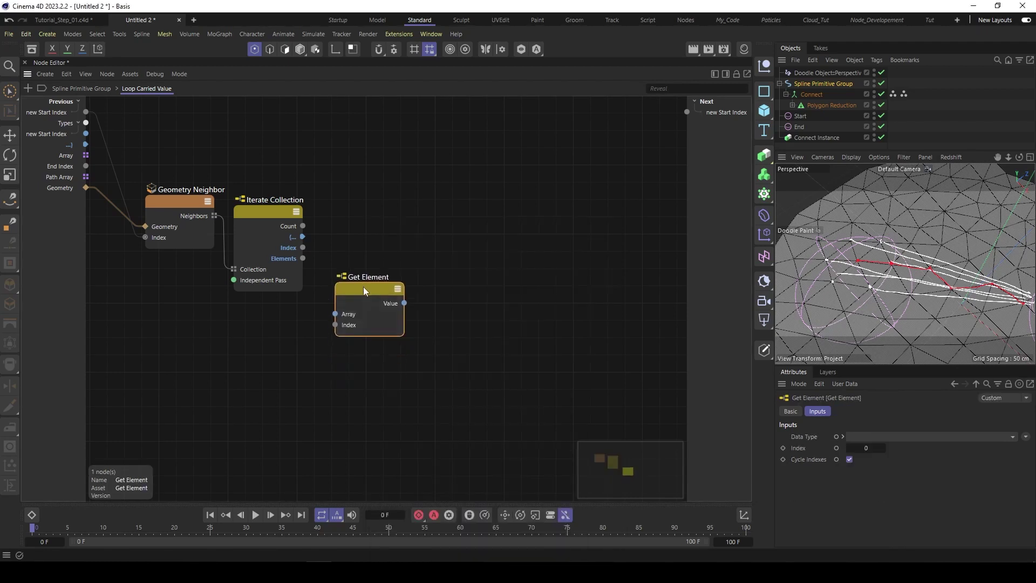
{"action": "left_click_drag", "start_coordinate": [363, 287], "coordinate": [359, 279]}
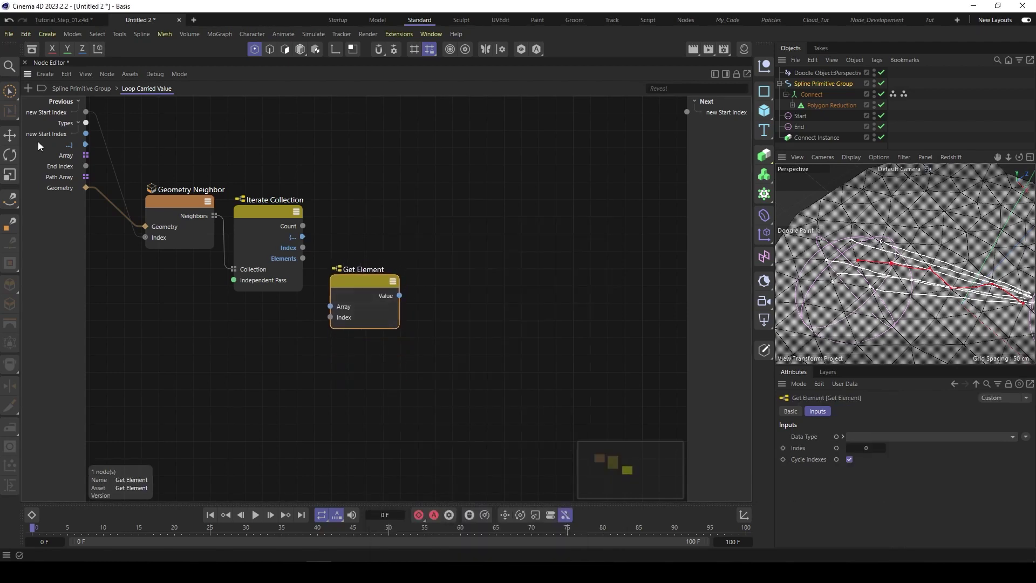
Connect the incoming Array to Get Element's Array input and rename that incoming port to Points Array
{"action": "left_click_drag", "start_coordinate": [85, 155], "coordinate": [330, 306]}
{"action": "left_click", "coordinate": [65, 157]}
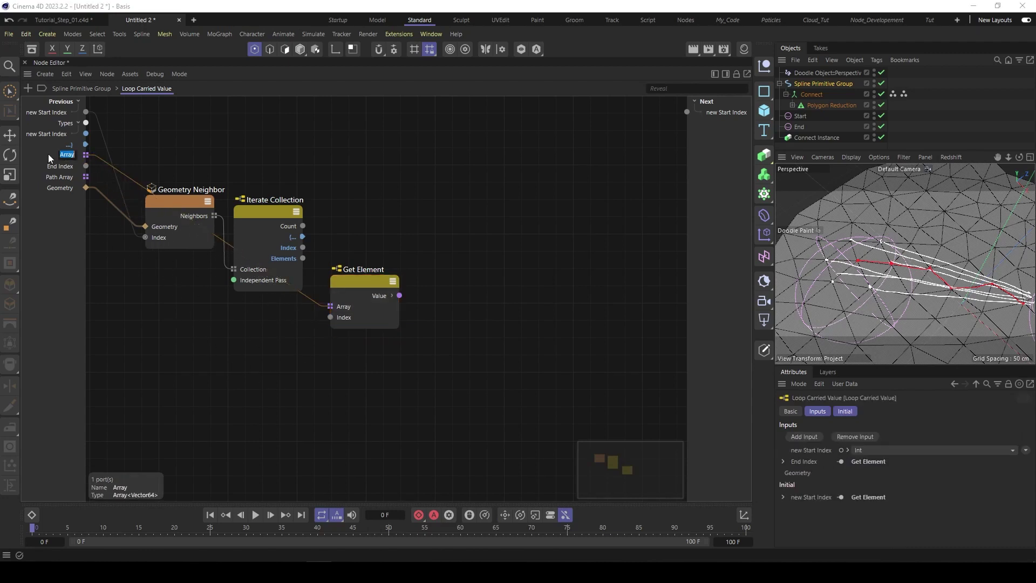
{"action": "type", "text": "ints Ar"}
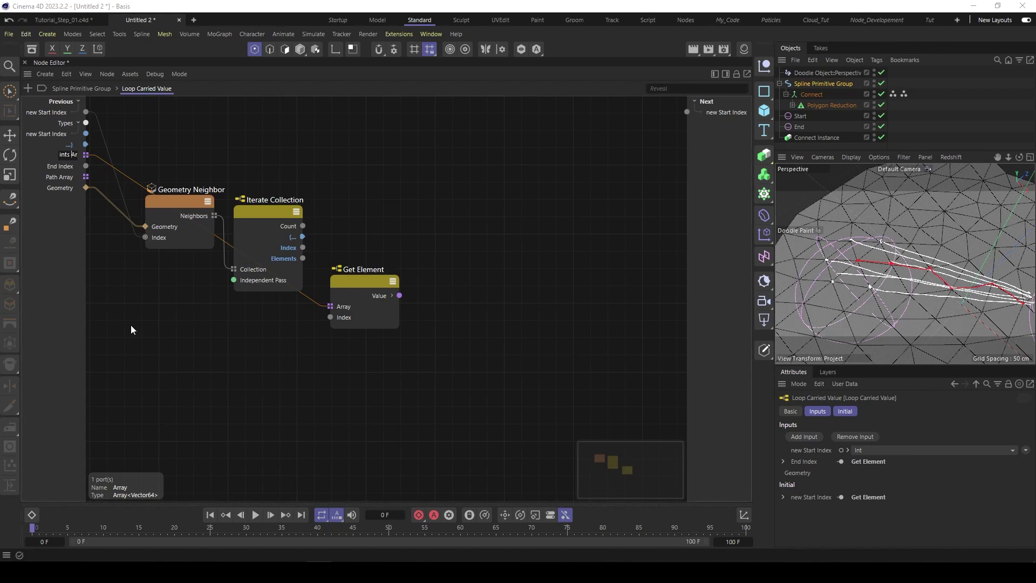
{"action": "key", "text": "Return"}
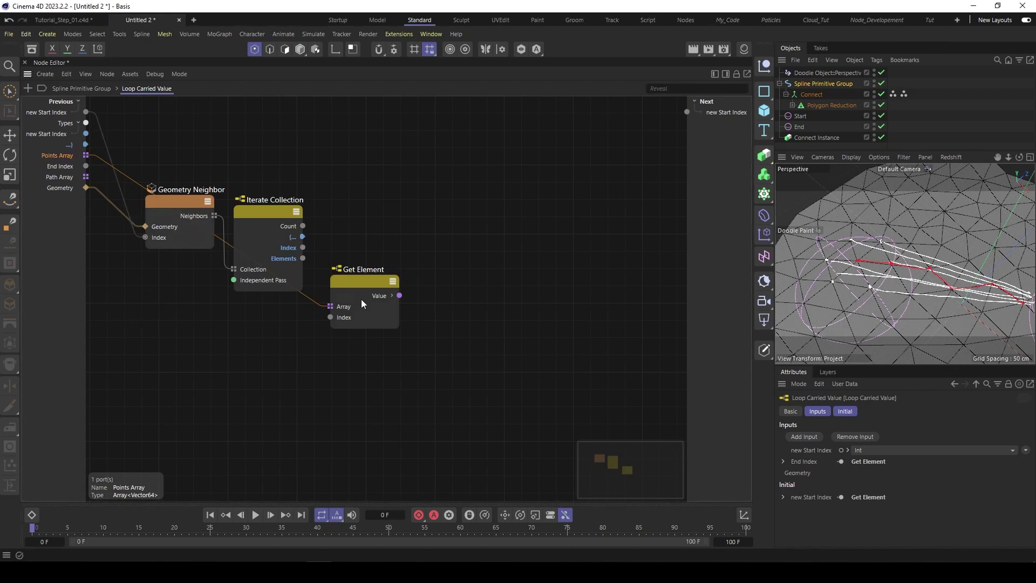
Connect Iterate Collection's Elements to Get Element's Index and place a copy of Get Element below it
{"action": "mouse_move", "coordinate": [365, 285]}
{"action": "left_mouse_down"}
{"action": "mouse_move", "coordinate": [370, 272]}
{"action": "mouse_move", "coordinate": [368, 280]}
{"action": "left_mouse_up"}
{"action": "left_click_drag", "start_coordinate": [301, 259], "coordinate": [334, 312]}
{"action": "left_click_drag", "start_coordinate": [353, 277], "coordinate": [360, 351]}
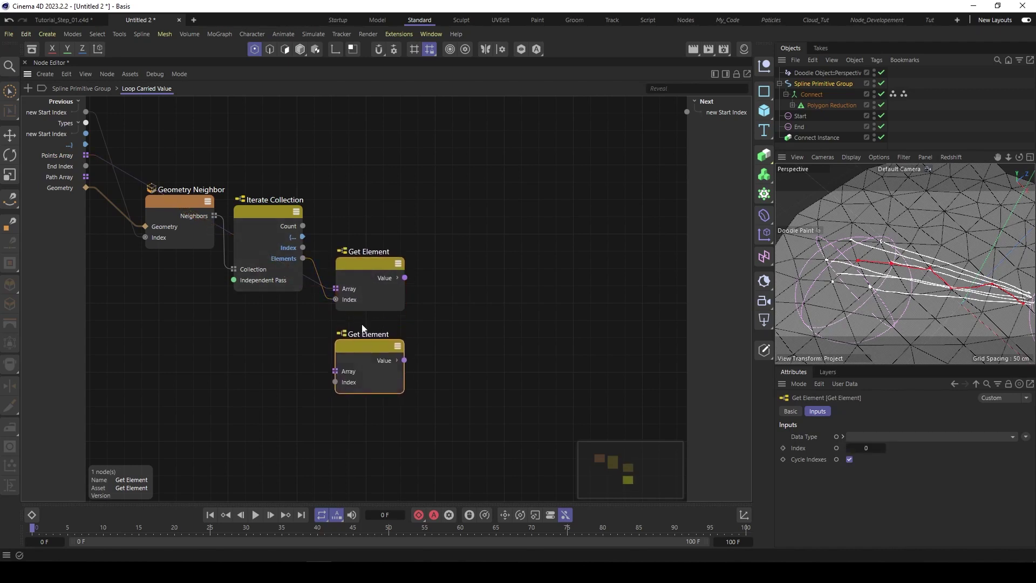
Rename the upper Get Element node to Get Neighbors
{"action": "double_click", "coordinate": [374, 254]}
{"action": "type", "text": "Get N"}
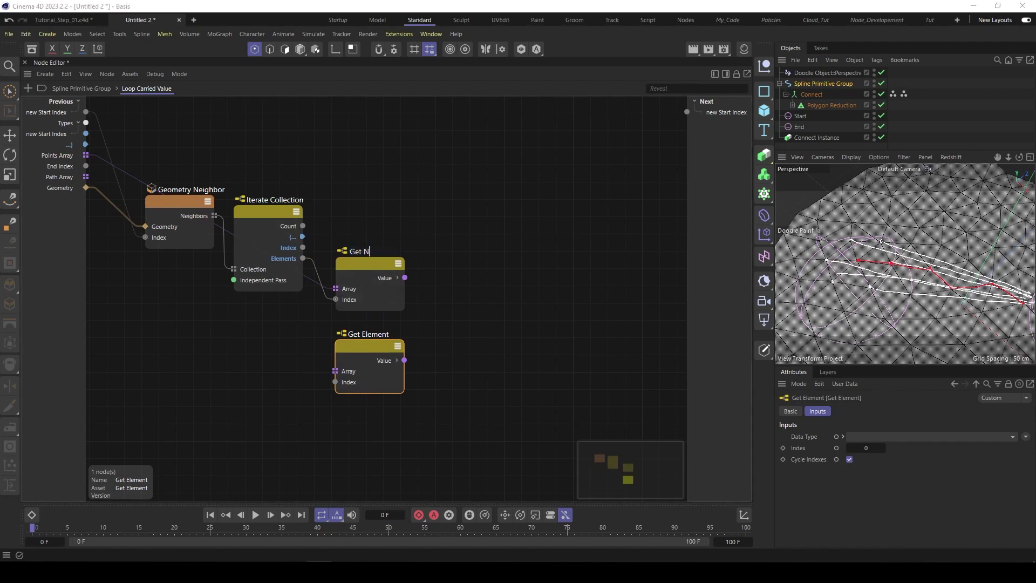
{"action": "type", "text": "eigbours"}
{"action": "left_click", "coordinate": [375, 252]}
{"action": "type", "text": "h"}
{"action": "left_click", "coordinate": [390, 251]}
{"action": "key", "text": "BackSpace"}
{"action": "key", "text": "Return"}
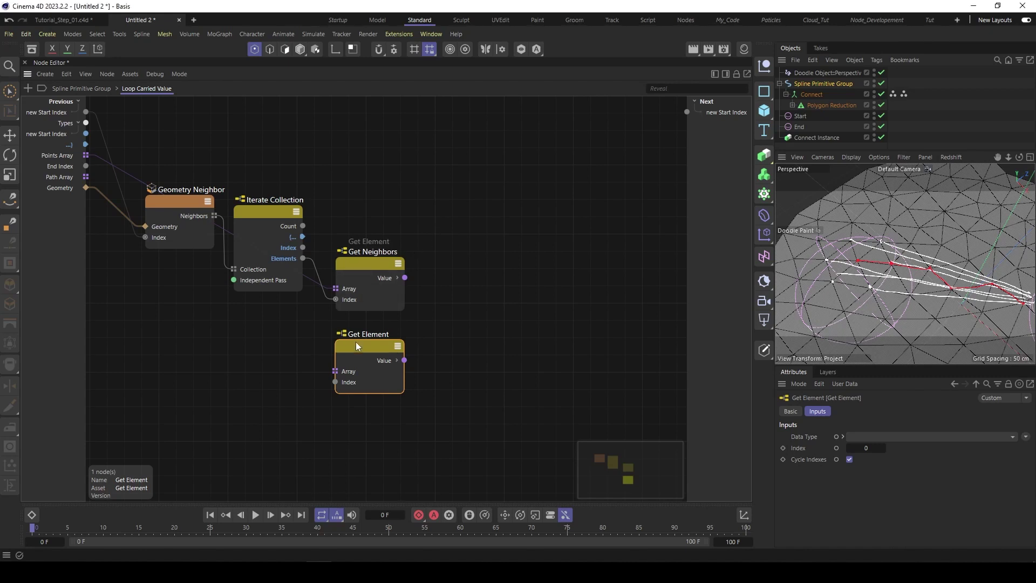
Connect the incoming Points Array and End Index to the lower Get Element's Array and Index inputs
{"action": "left_click_drag", "start_coordinate": [356, 344], "coordinate": [356, 342]}
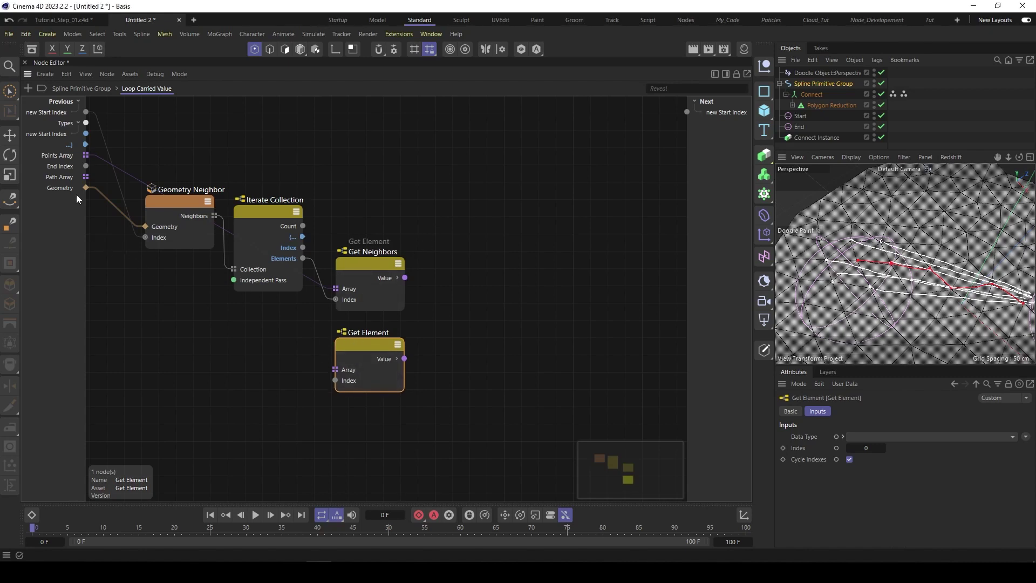
{"action": "mouse_move", "coordinate": [83, 166]}
{"action": "left_mouse_down"}
{"action": "mouse_move", "coordinate": [238, 440]}
{"action": "mouse_move", "coordinate": [334, 390]}
{"action": "mouse_move", "coordinate": [336, 380]}
{"action": "mouse_move", "coordinate": [86, 154]}
{"action": "left_mouse_up"}
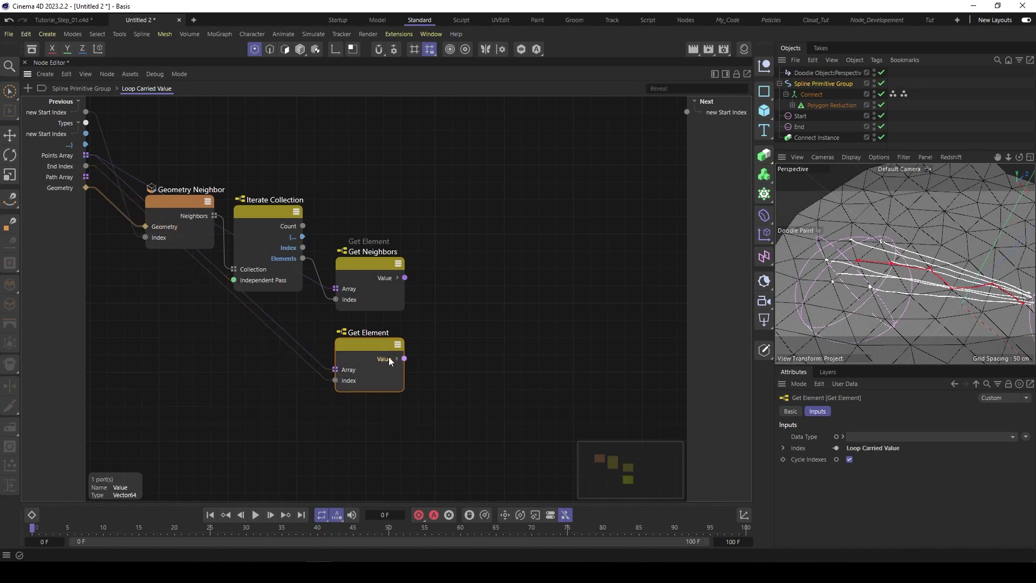
{"action": "left_click_drag", "start_coordinate": [390, 292], "coordinate": [384, 282]}
{"action": "key", "text": "ctrl+z"}
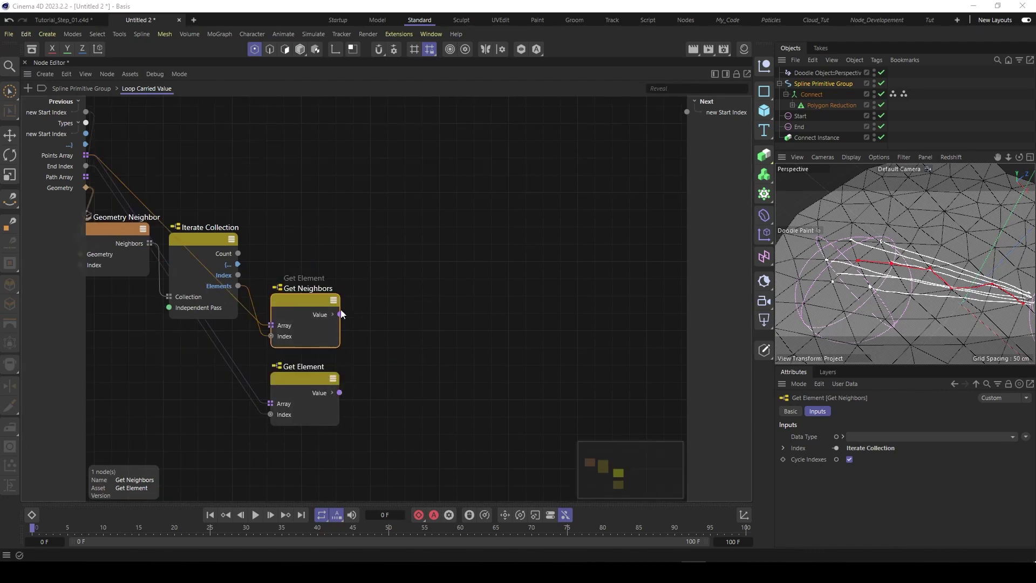
Add a Distance node and connect the Values of Get Neighbors and the lower Get Element to Input 1 and Input 2
{"action": "double_click", "coordinate": [397, 342]}
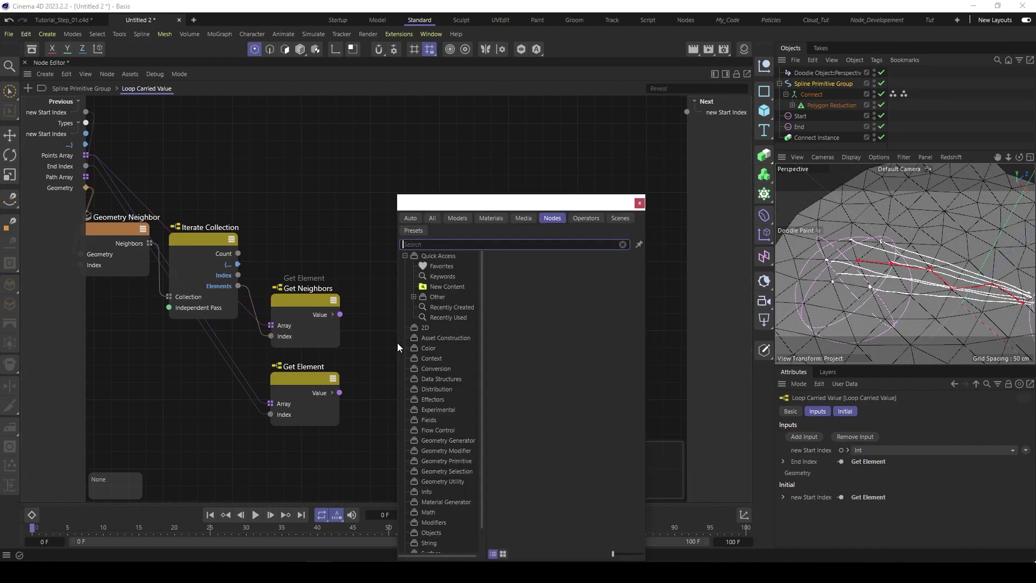
{"action": "type", "text": "distan"}
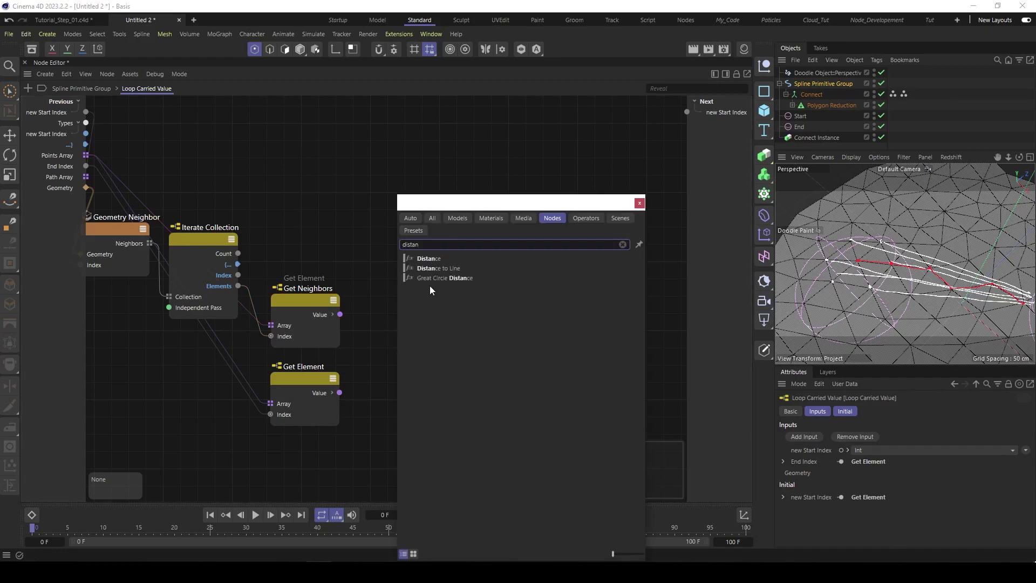
{"action": "left_click", "coordinate": [431, 258]}
{"action": "left_click_drag", "start_coordinate": [387, 348], "coordinate": [400, 336]}
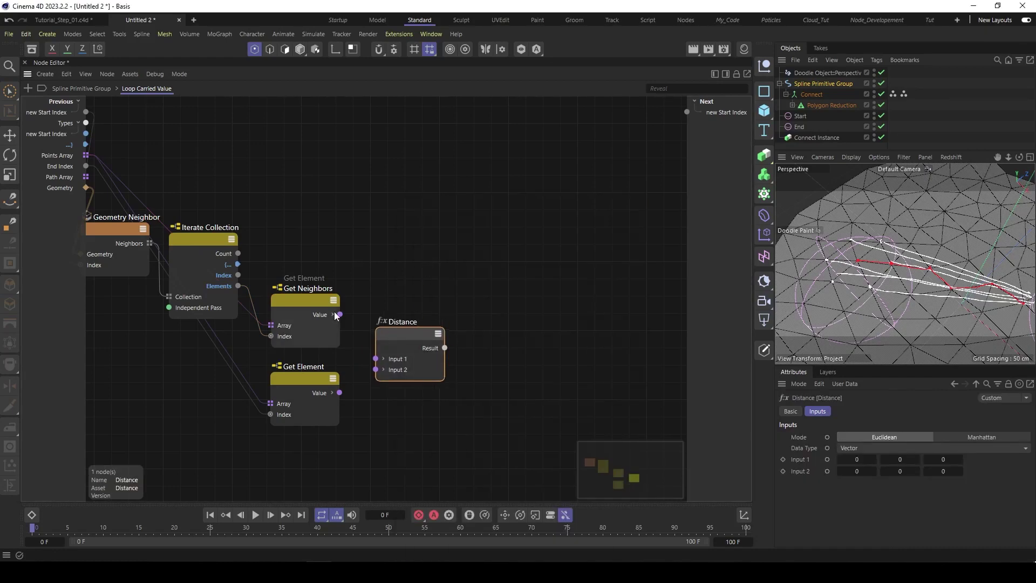
{"action": "left_click_drag", "start_coordinate": [340, 315], "coordinate": [376, 359]}
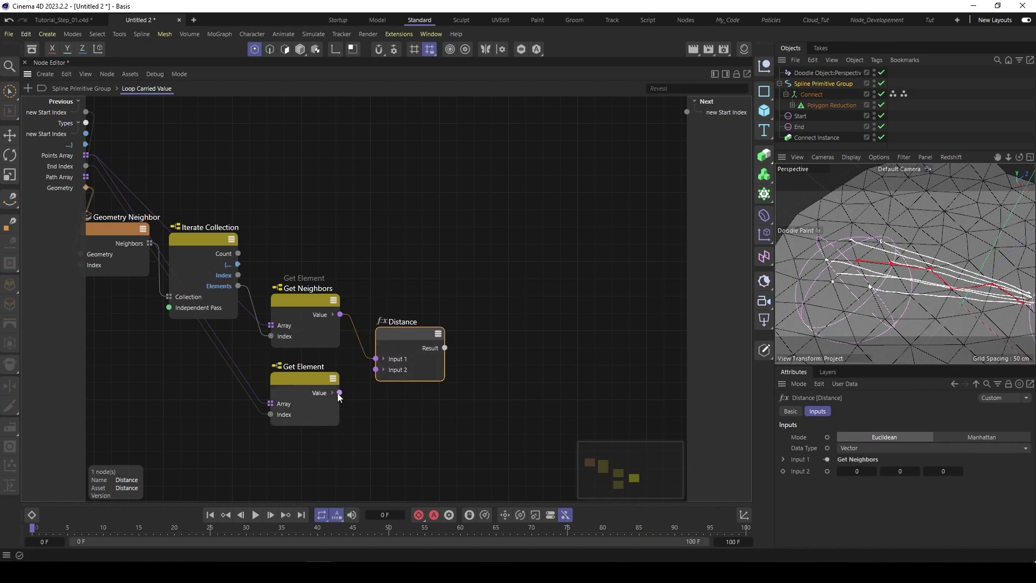
{"action": "left_click_drag", "start_coordinate": [339, 392], "coordinate": [393, 347]}
{"action": "left_click", "coordinate": [423, 355]}
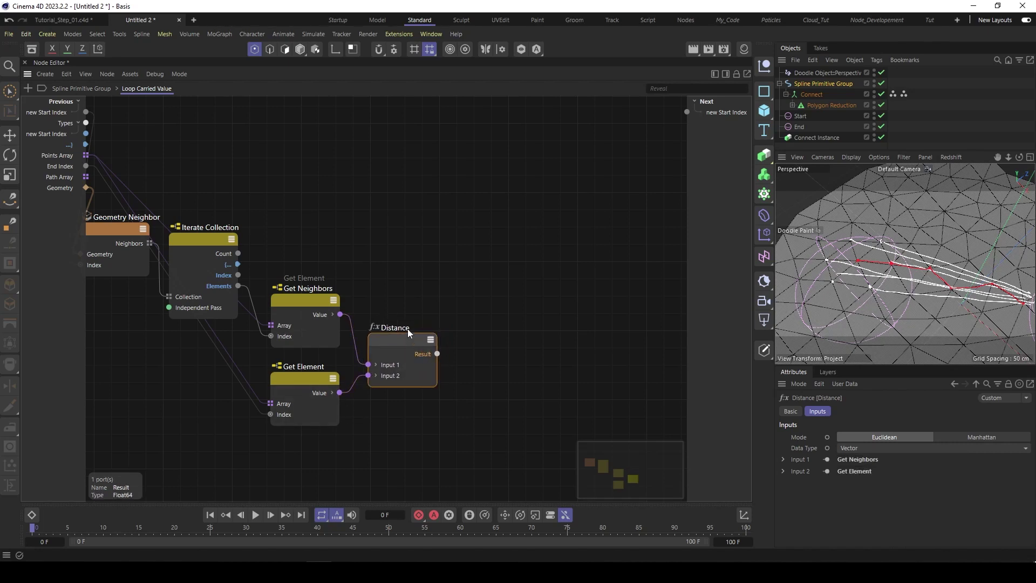
Add a nested Loop Carried Value node beyond the Distance node
{"action": "middle_click_drag", "start_coordinate": [421, 297], "coordinate": [409, 301]}
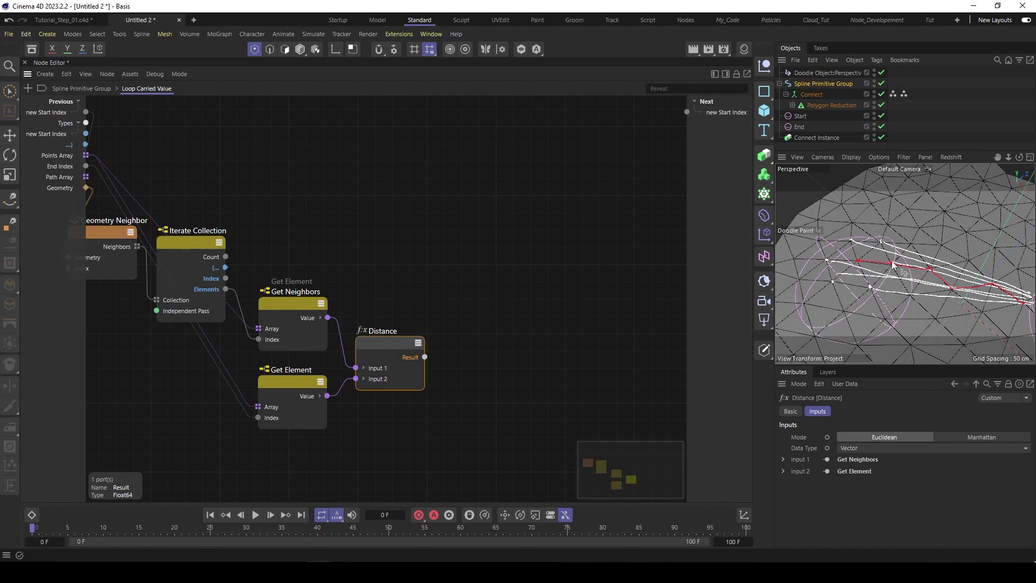
{"action": "double_click", "coordinate": [484, 271]}
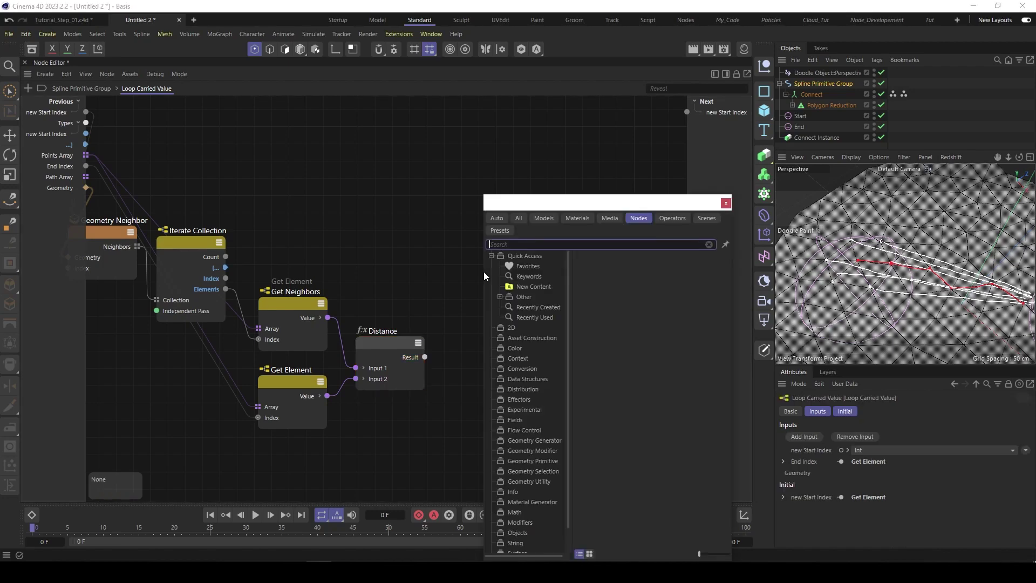
{"action": "type", "text": "loop"}
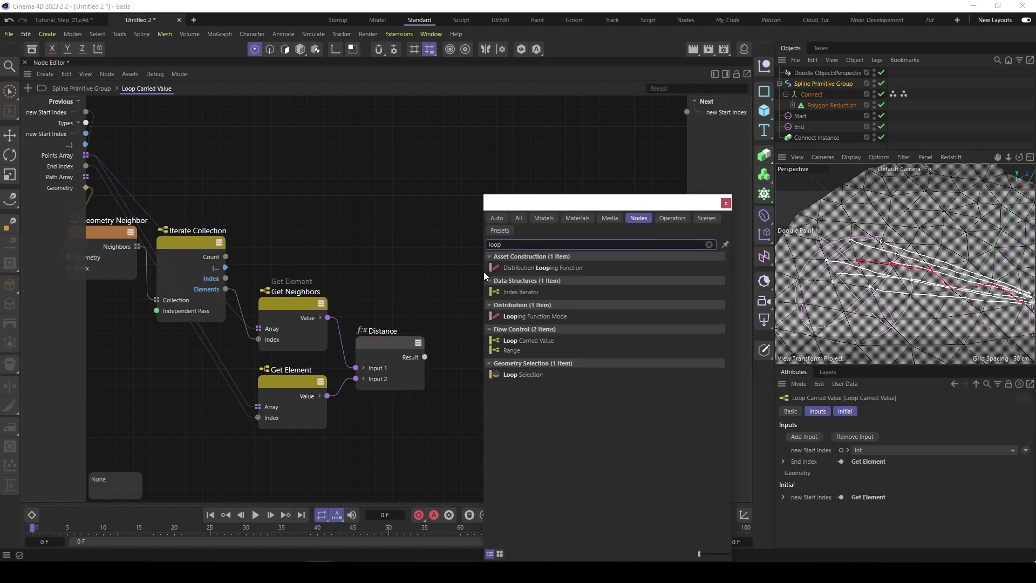
{"action": "double_click", "coordinate": [535, 341]}
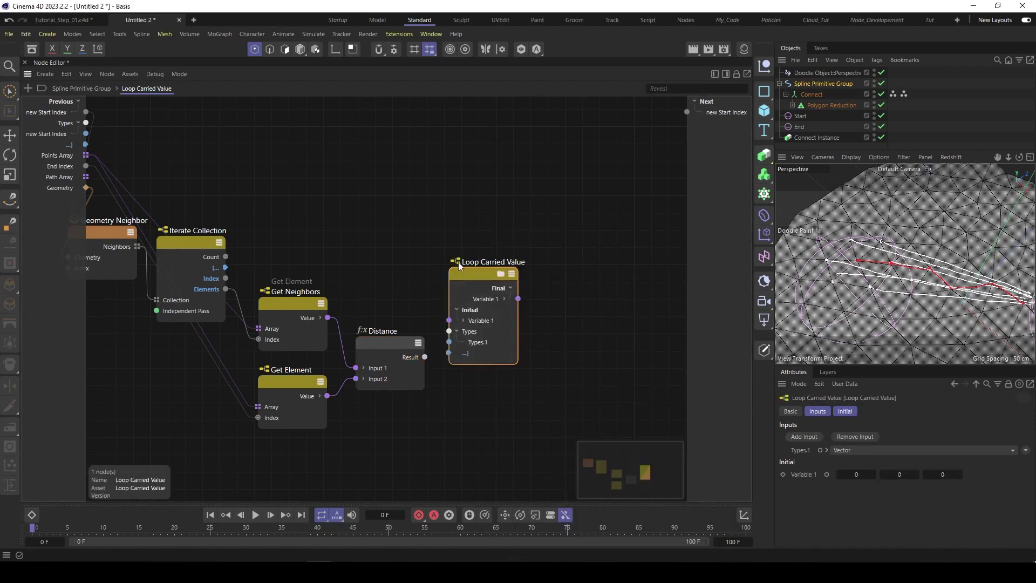
{"action": "left_click_drag", "start_coordinate": [465, 258], "coordinate": [465, 263]}
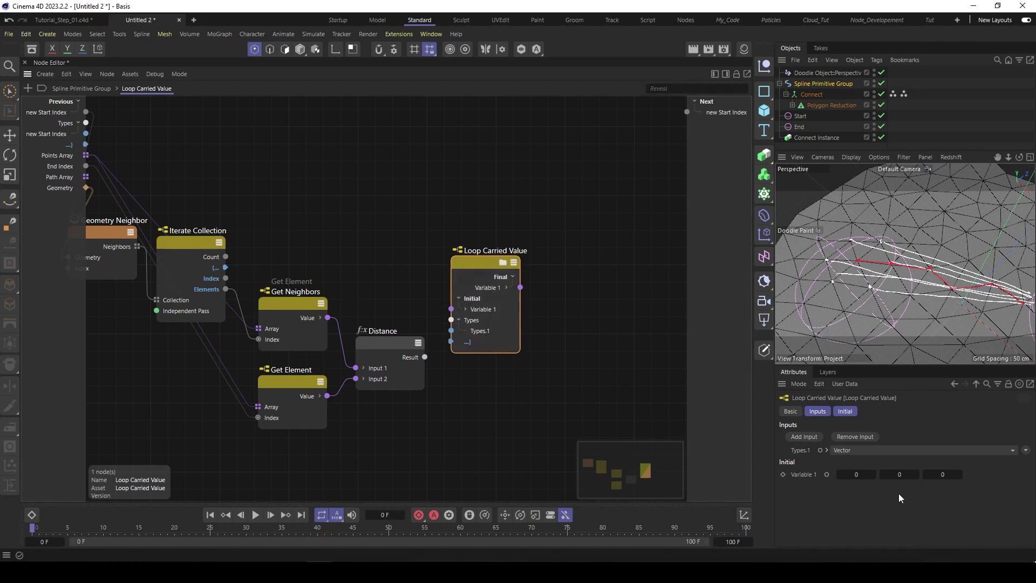
Give the nested Loop Carried Value two fresh inputs, setting the first type to Int and the second to Float
{"action": "left_click", "coordinate": [854, 436]}
{"action": "left_click", "coordinate": [802, 436]}
{"action": "left_click", "coordinate": [803, 437]}
{"action": "left_click_drag", "start_coordinate": [863, 364], "coordinate": [855, 354]}
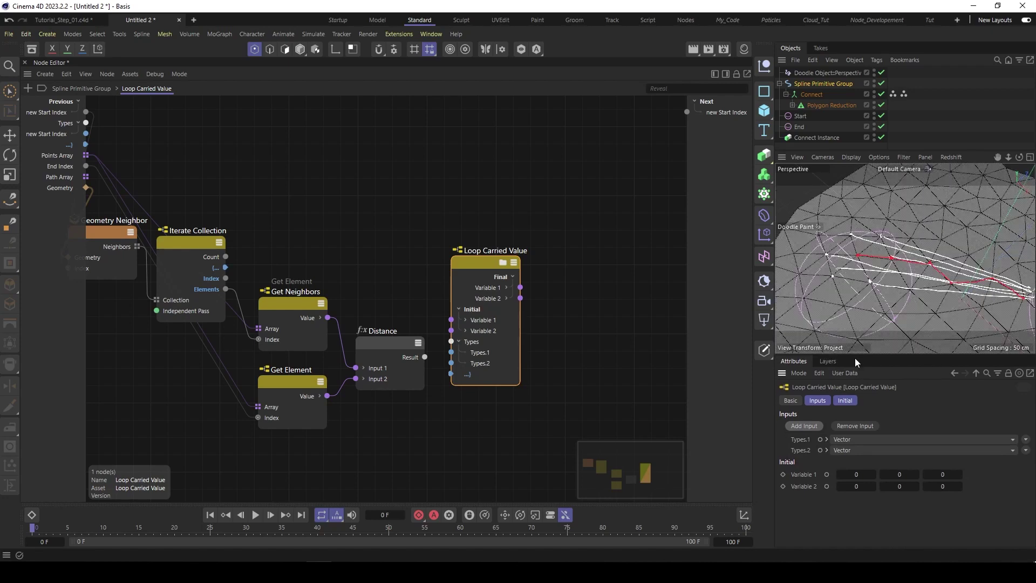
{"action": "left_click", "coordinate": [888, 439]}
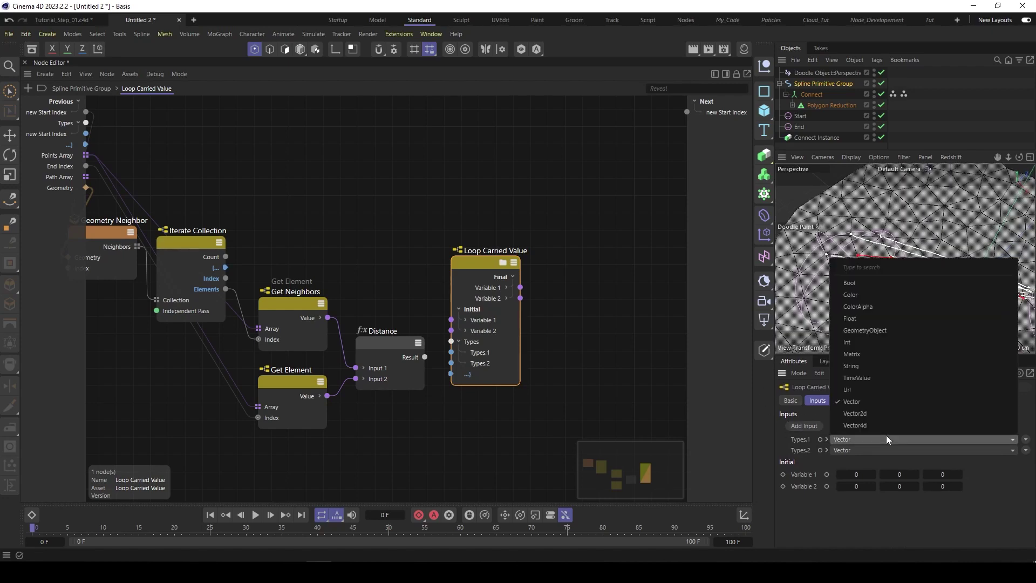
{"action": "left_click", "coordinate": [860, 343]}
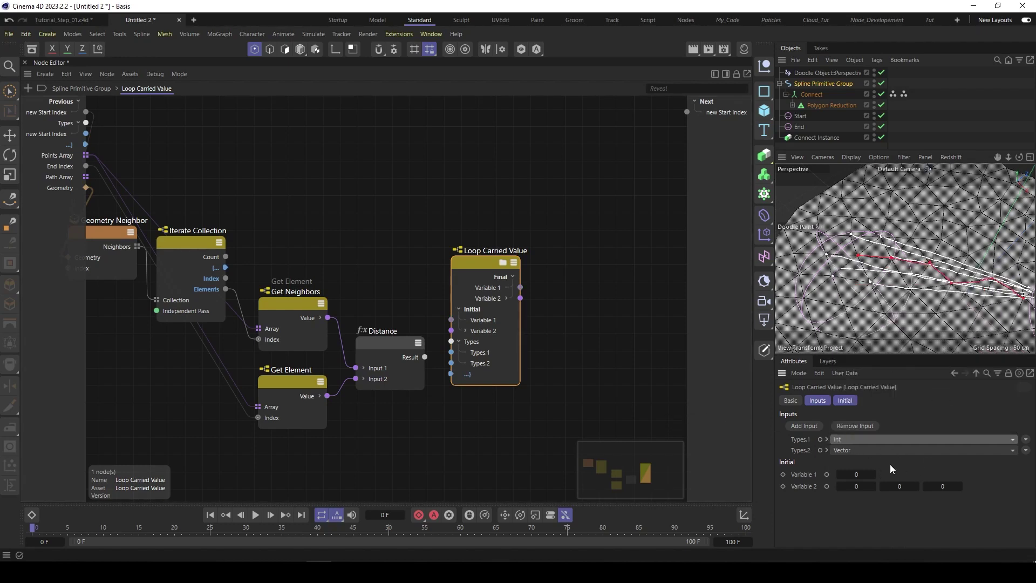
{"action": "left_click", "coordinate": [875, 451]}
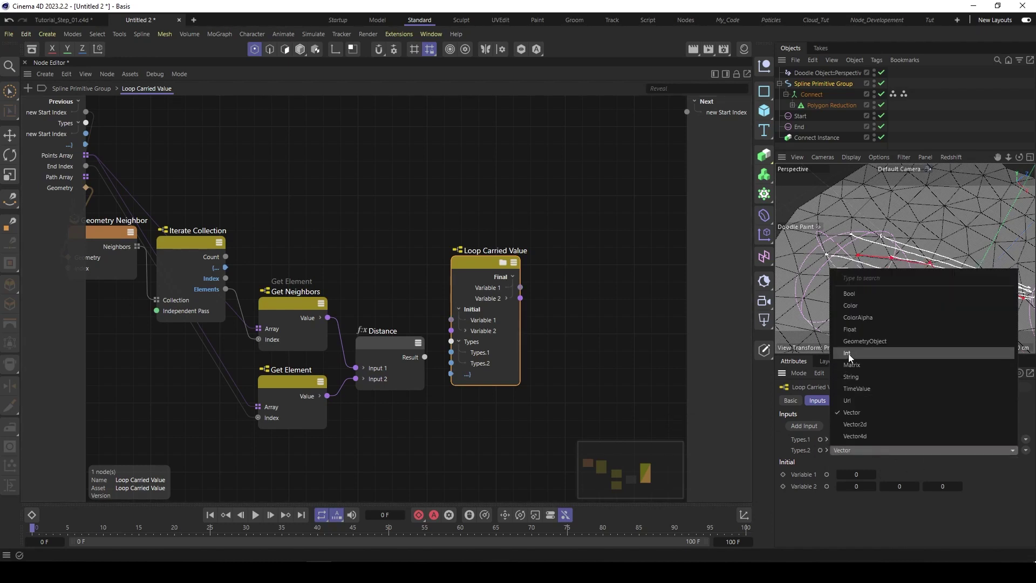
{"action": "left_click", "coordinate": [851, 329]}
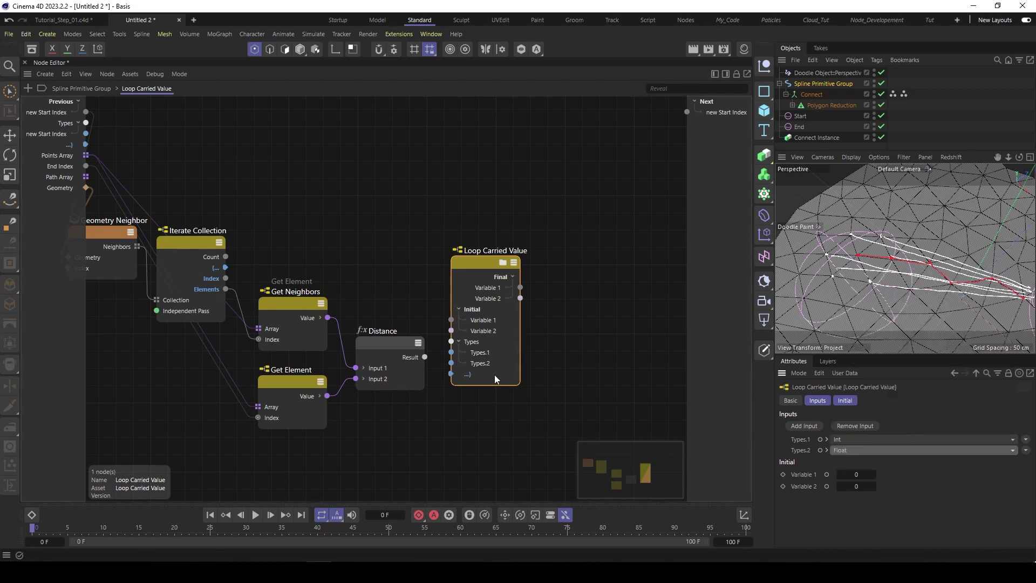
Widen the nested Loop Carried Value node and rename its Variable 2 to "sortest distance"
{"action": "left_click_drag", "start_coordinate": [466, 260], "coordinate": [463, 261]}
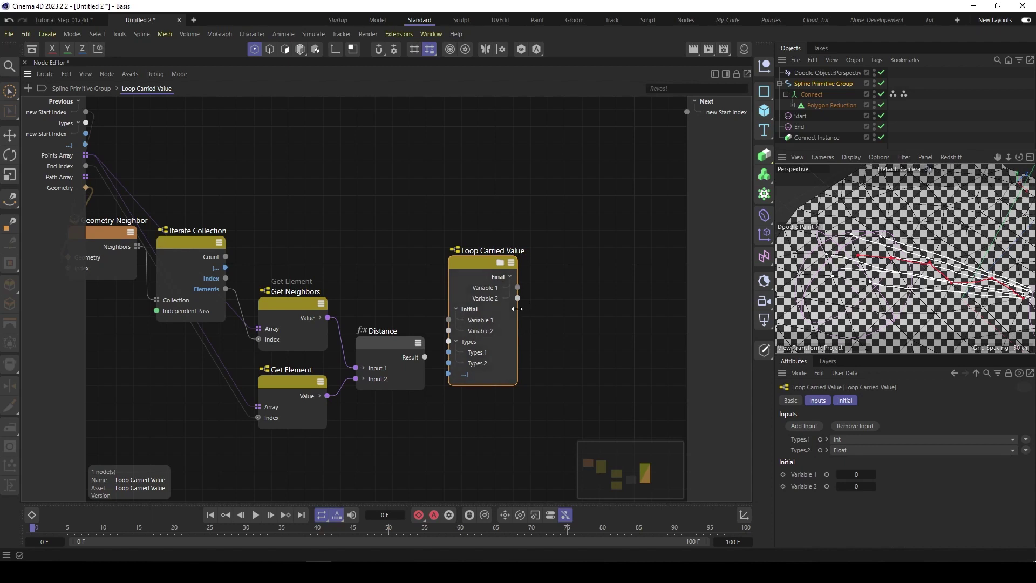
{"action": "left_click_drag", "start_coordinate": [516, 308], "coordinate": [537, 311]}
{"action": "double_click", "coordinate": [484, 329]}
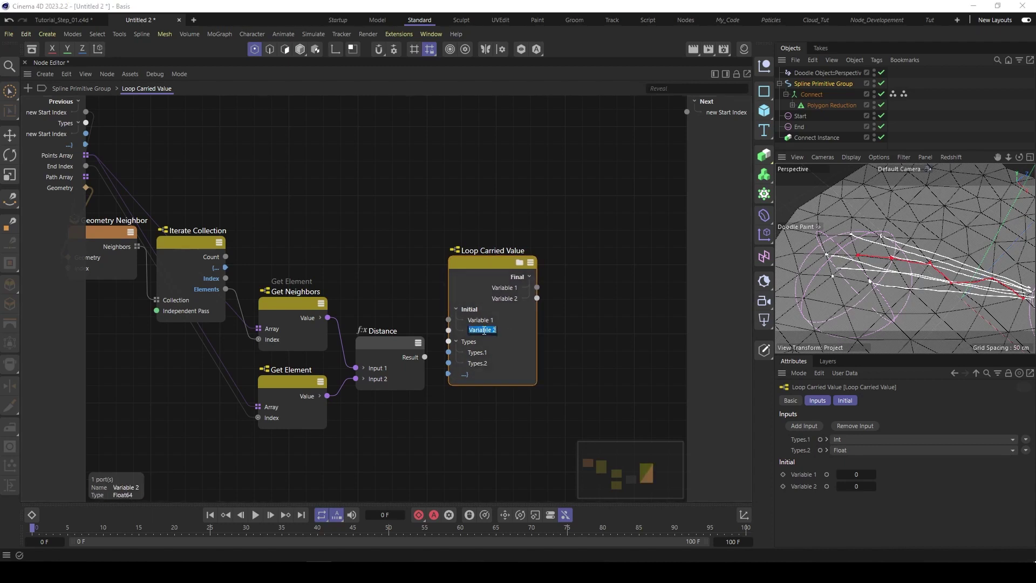
{"action": "type", "text": "s"}
{"action": "type", "text": "ortes"}
{"action": "type", "text": "t distan"}
{"action": "type", "text": "ce"}
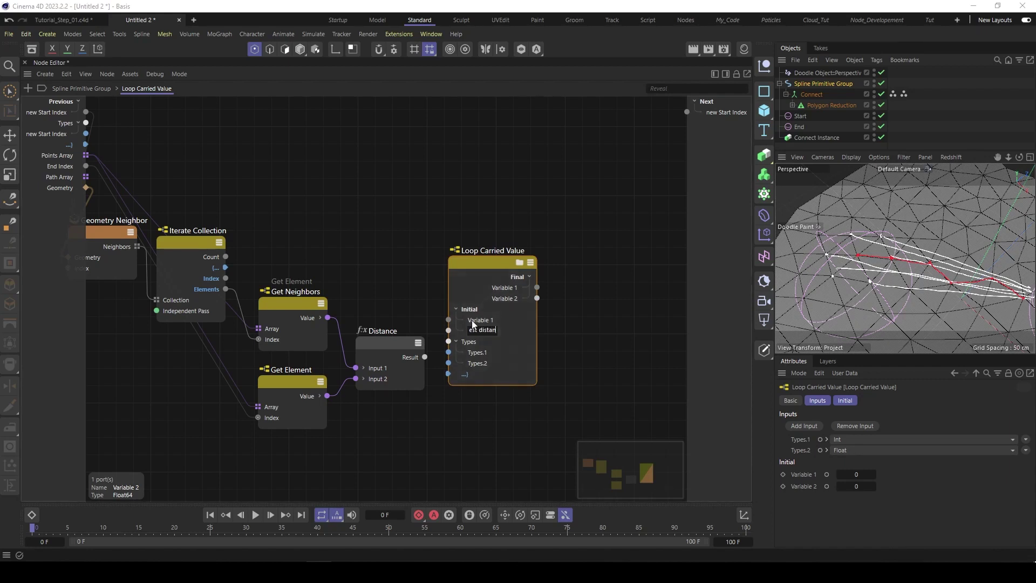
{"action": "key", "text": "Return"}
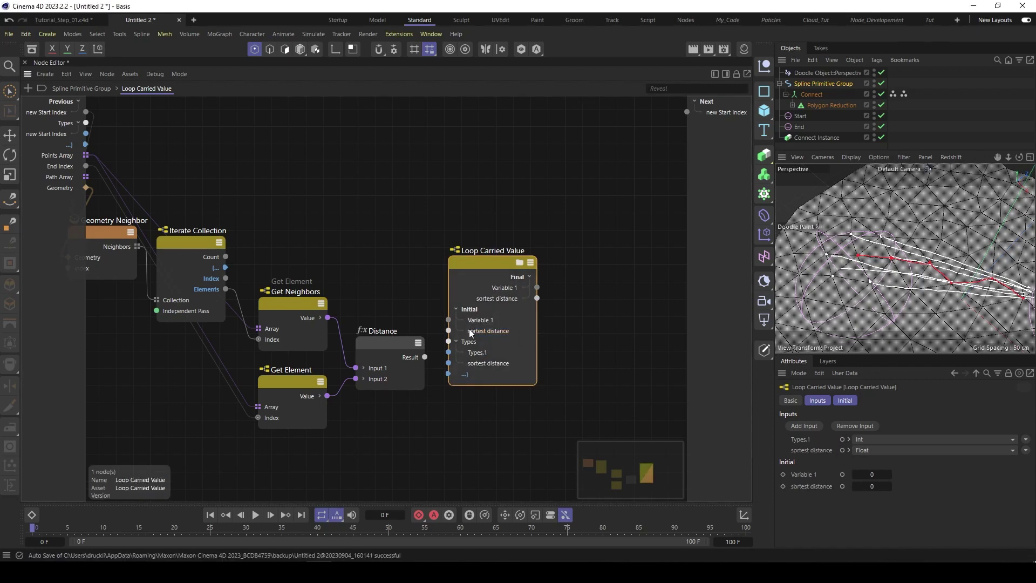
Correct the "sortest distance" port name on the nested Loop Carried Value to "shortest distance"
{"action": "double_click", "coordinate": [470, 330]}
{"action": "double_click", "coordinate": [479, 330]}
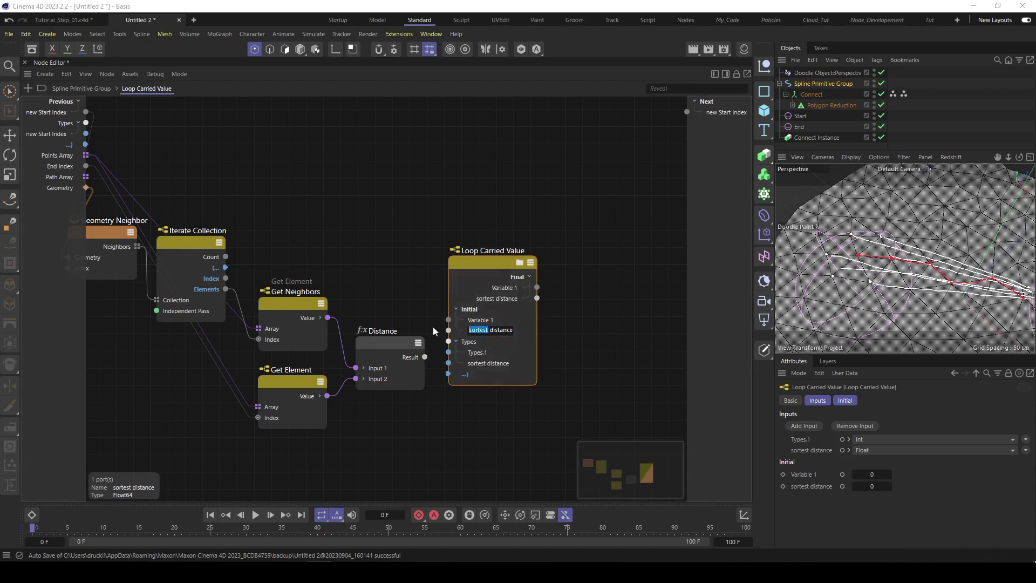
{"action": "type", "text": "shortes"}
{"action": "key", "text": "Return"}
Rename Variable 1 of the nested Loop Carried Value to "shortest Index" and shift the node slightly upward
{"action": "double_click", "coordinate": [474, 319]}
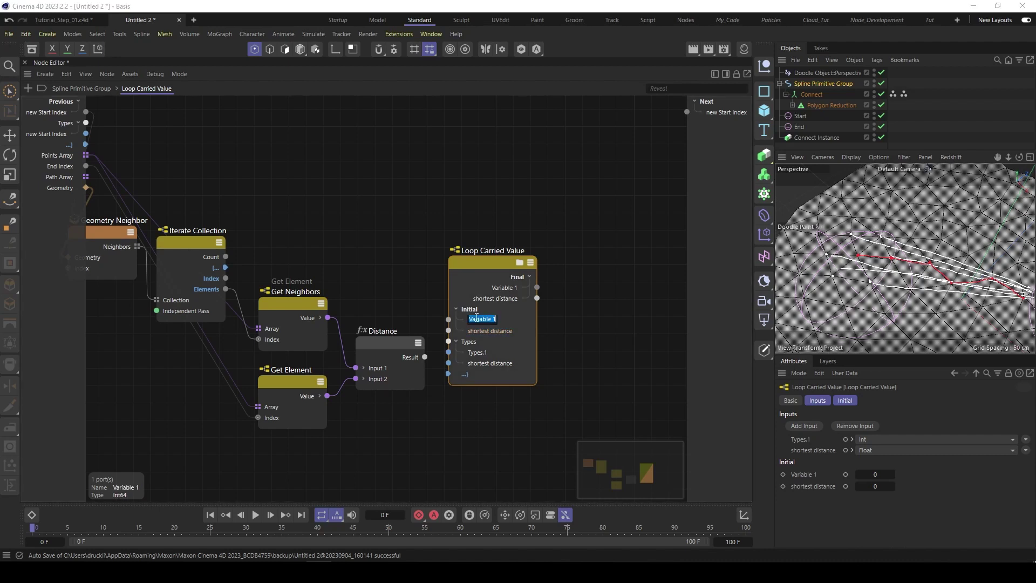
{"action": "type", "text": "shortets"}
{"action": "key", "text": "BackSpace"}
{"action": "key", "text": "BackSpace"}
{"action": "key", "text": "BackSpace"}
{"action": "key", "text": "BackSpace"}
{"action": "key", "text": "BackSpace"}
{"action": "key", "text": "BackSpace"}
{"action": "type", "text": "test Index"}
{"action": "key", "text": "Return"}
{"action": "left_click_drag", "start_coordinate": [469, 262], "coordinate": [478, 246]}
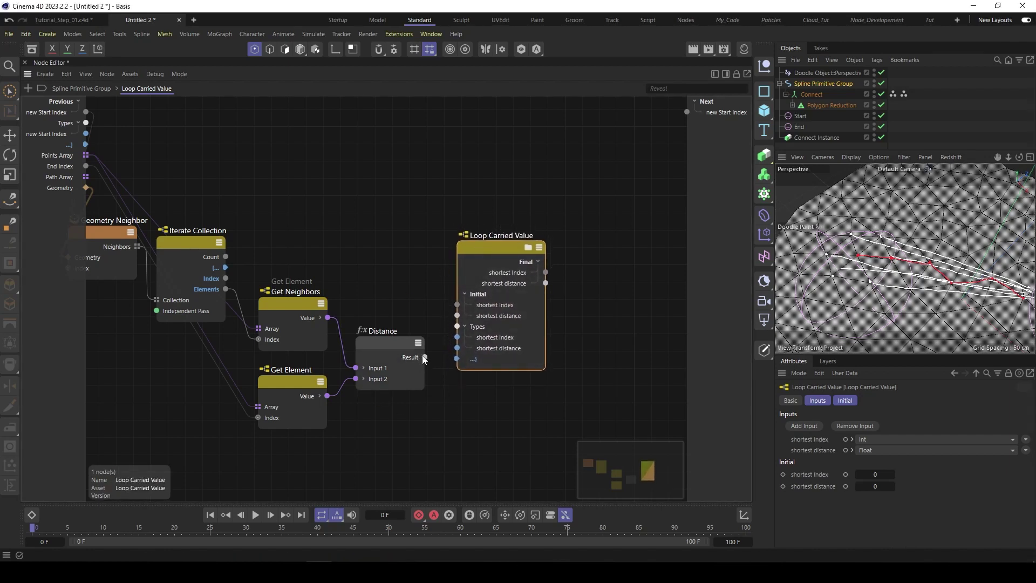
Connect the Distance Result to the nested Loop Carried Value as a new input named "current distance"
{"action": "left_click_drag", "start_coordinate": [424, 357], "coordinate": [467, 365]}
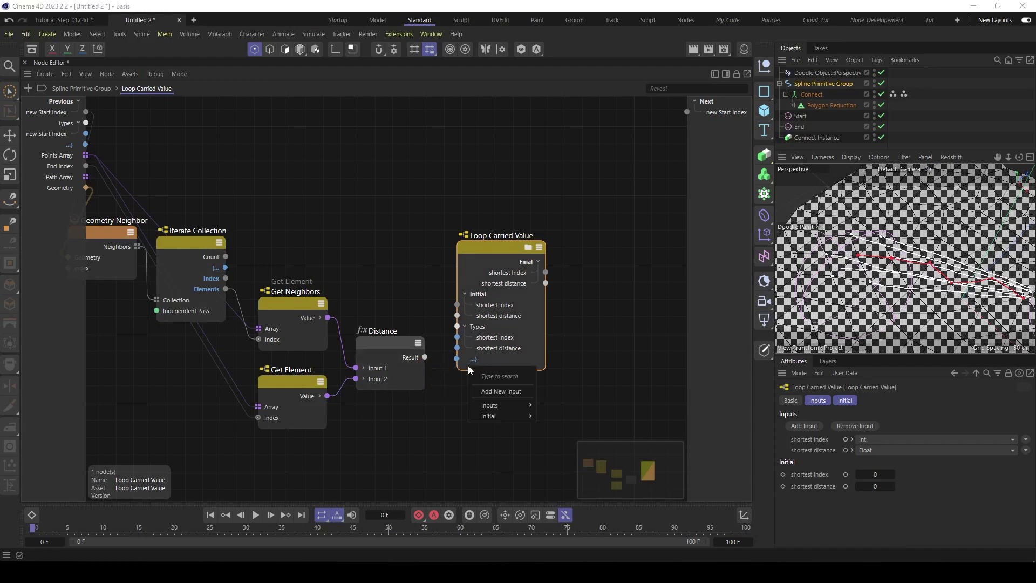
{"action": "left_click", "coordinate": [496, 393]}
{"action": "double_click", "coordinate": [477, 368]}
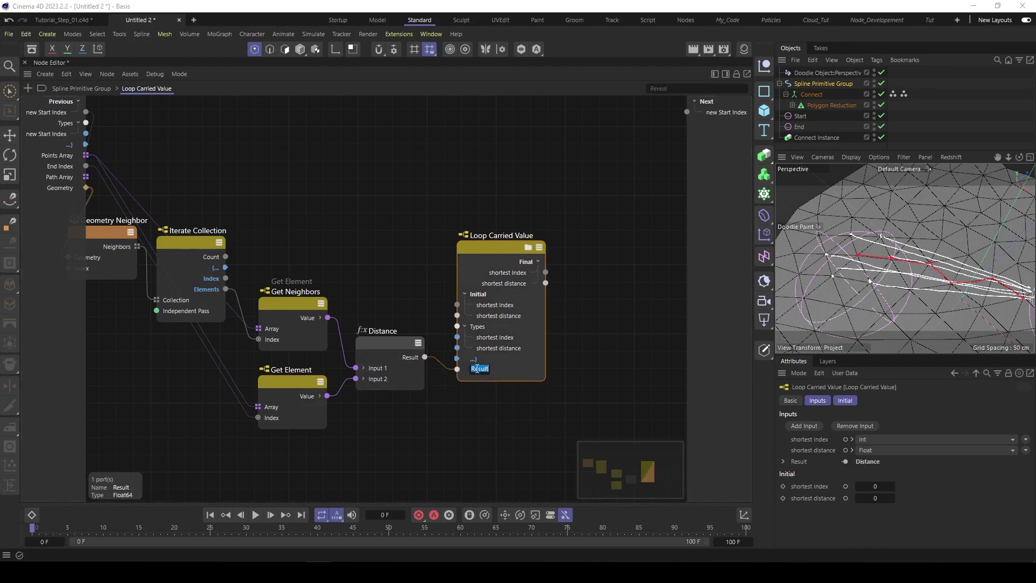
{"action": "type", "text": "curren"}
{"action": "type", "text": "t distance"}
{"action": "key", "text": "Return"}
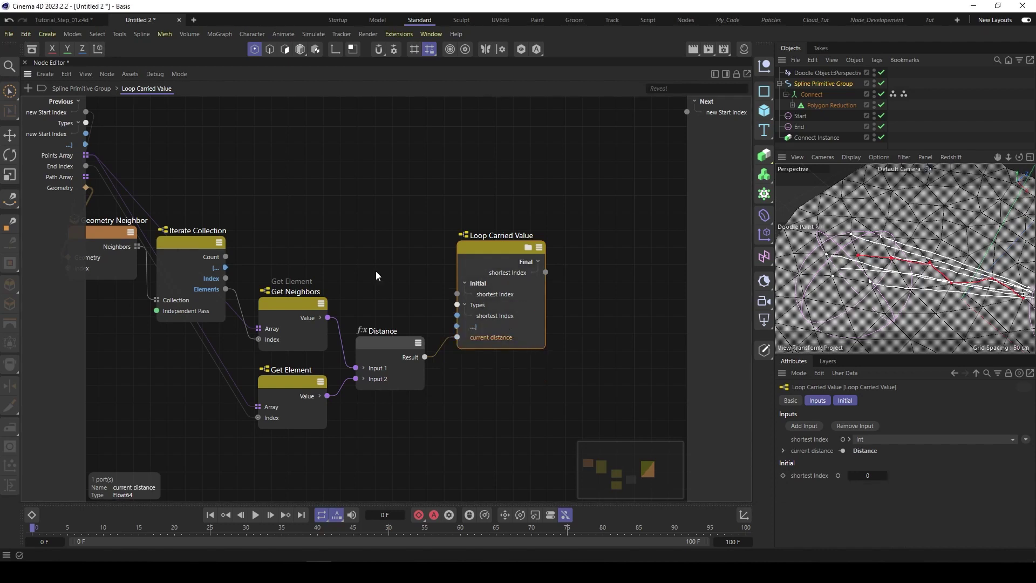
Connect Iterate Collection's Elements to the nested Loop Carried Value as a new input named "current index", placed above current distance
{"action": "left_click", "coordinate": [227, 277]}
{"action": "left_click_drag", "start_coordinate": [225, 290], "coordinate": [462, 342]}
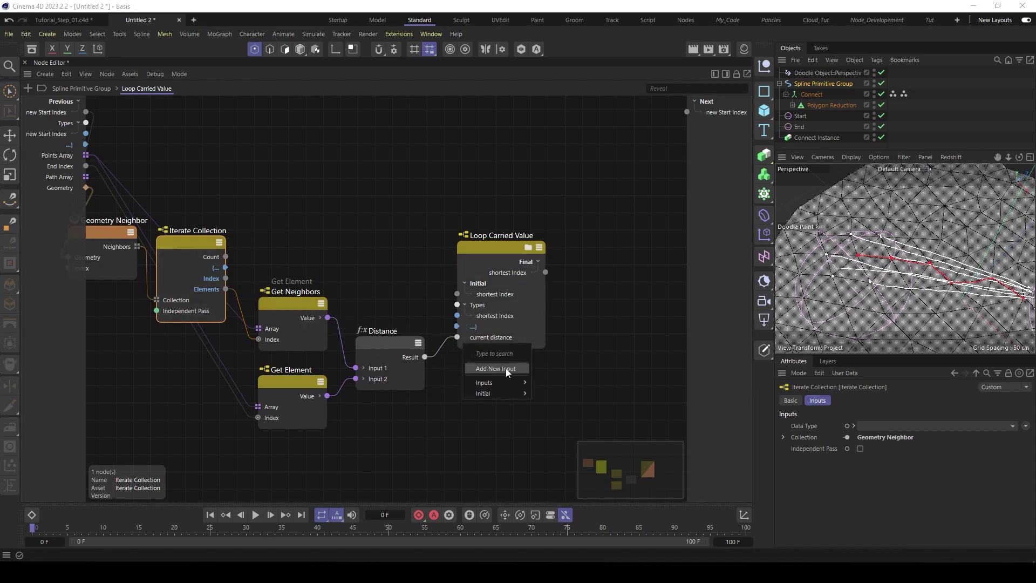
{"action": "left_click", "coordinate": [506, 367]}
{"action": "double_click", "coordinate": [480, 347]}
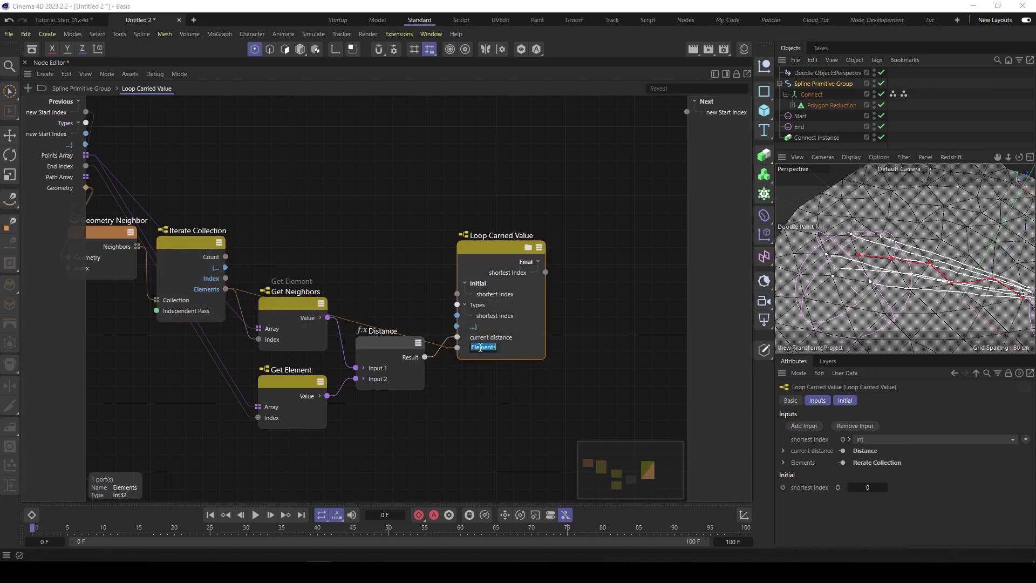
{"action": "type", "text": "curren"}
{"action": "type", "text": "t index"}
{"action": "key", "text": "Return"}
{"action": "left_click_drag", "start_coordinate": [479, 347], "coordinate": [478, 338]}
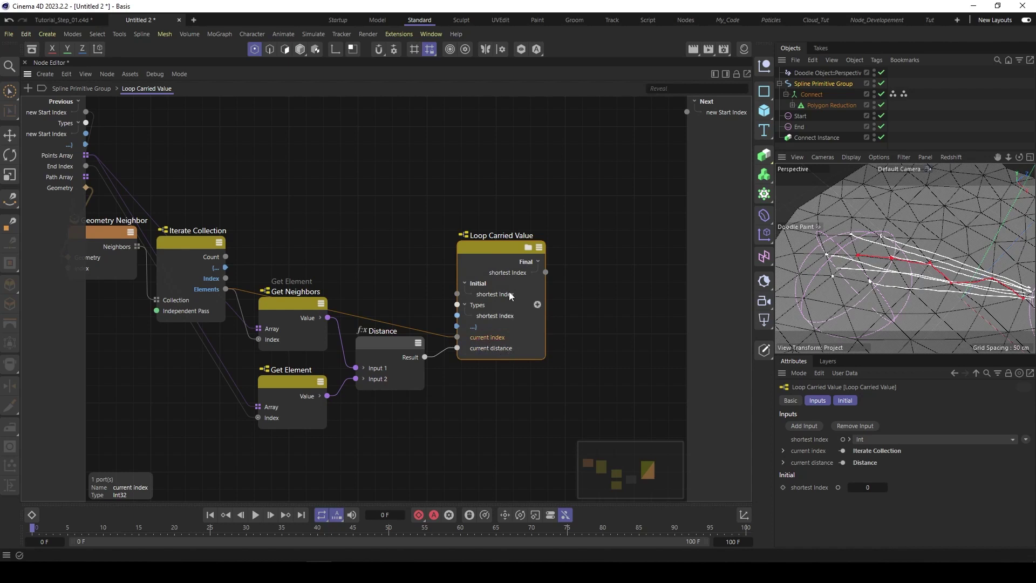
Connect Iterate Collection's output between Count and Index to the nested Loop Carried Value's input just above current index
{"action": "left_click", "coordinate": [517, 236]}
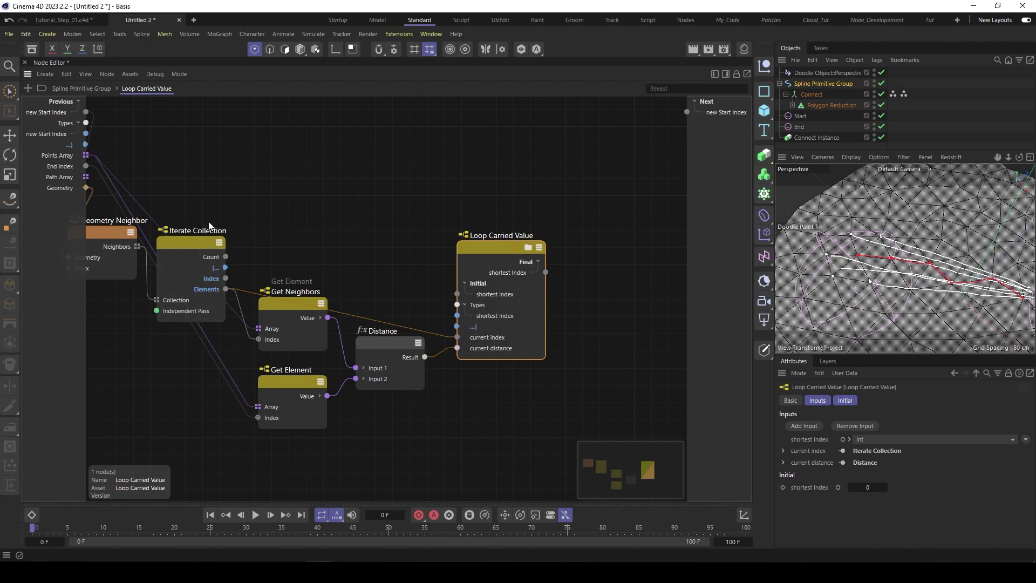
{"action": "left_click_drag", "start_coordinate": [485, 245], "coordinate": [481, 246]}
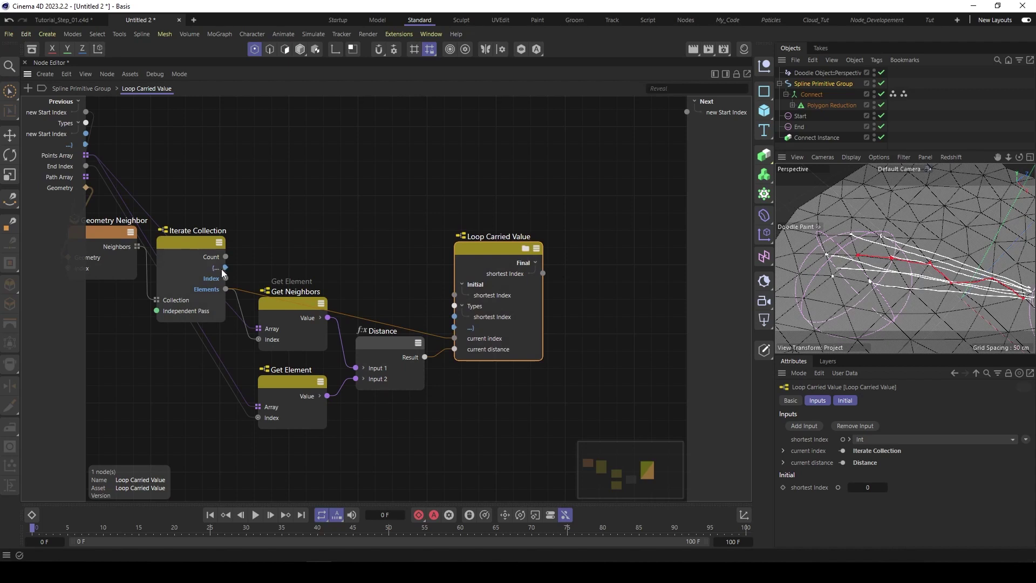
{"action": "left_click_drag", "start_coordinate": [227, 268], "coordinate": [461, 326]}
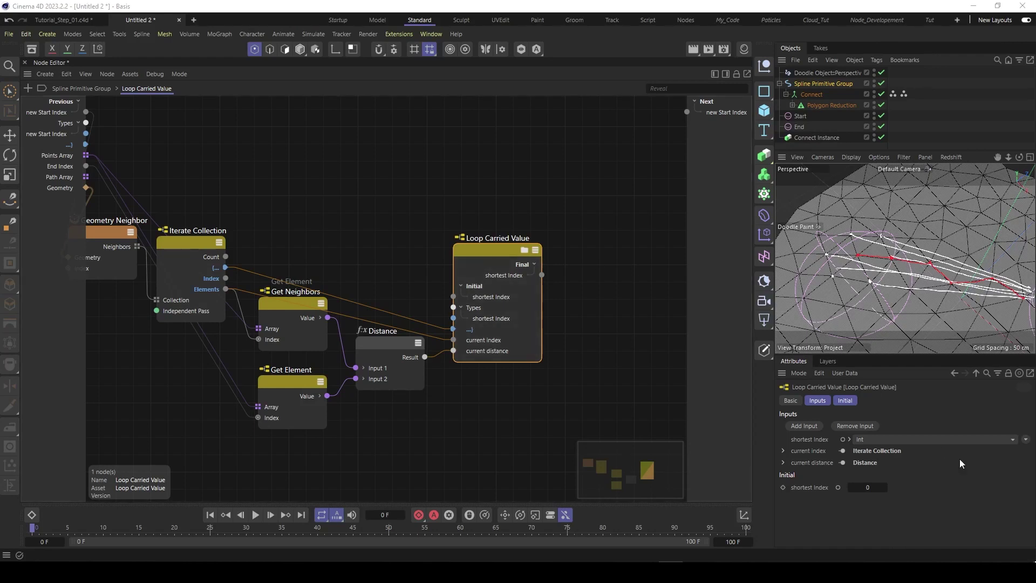
Add another Float input to the nested Loop Carried Value and start renaming its Variable 2
{"action": "left_click", "coordinate": [804, 425]}
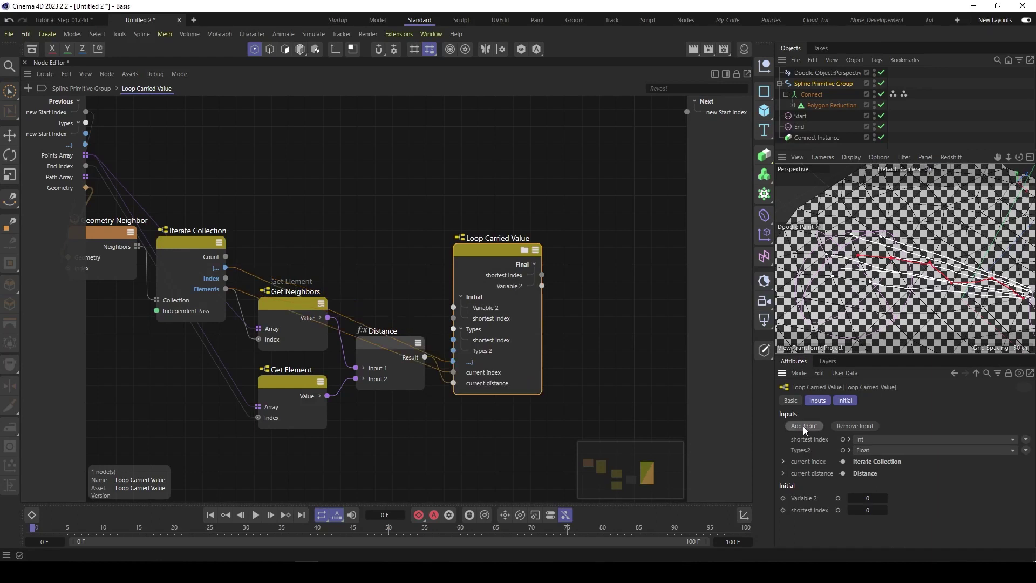
{"action": "double_click", "coordinate": [489, 306]}
{"action": "type", "text": "S"}
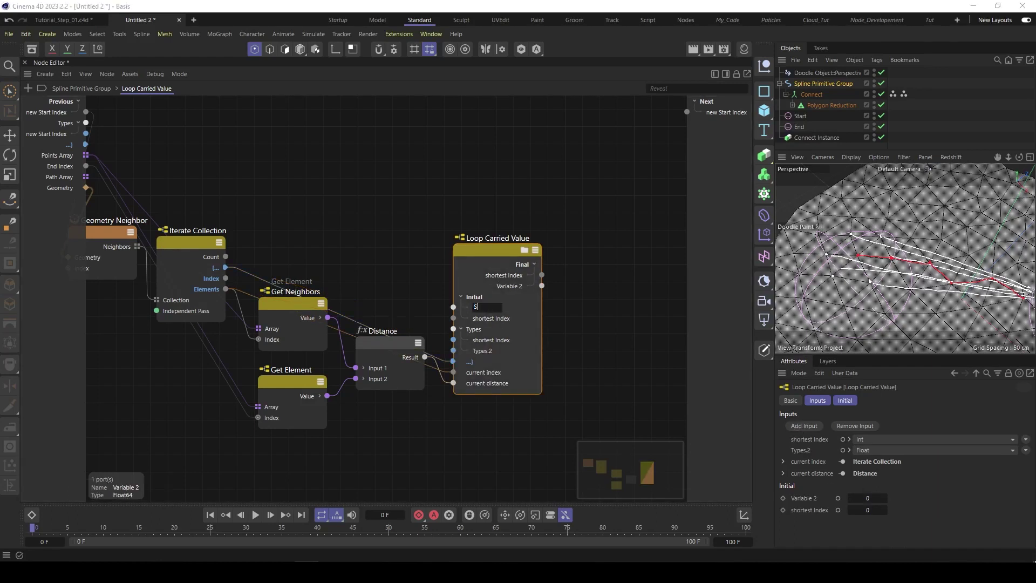
Rename the Variable 2 port of the Loop Carried Value node to "shortest distance"
{"action": "type", "text": "ortest distan"}
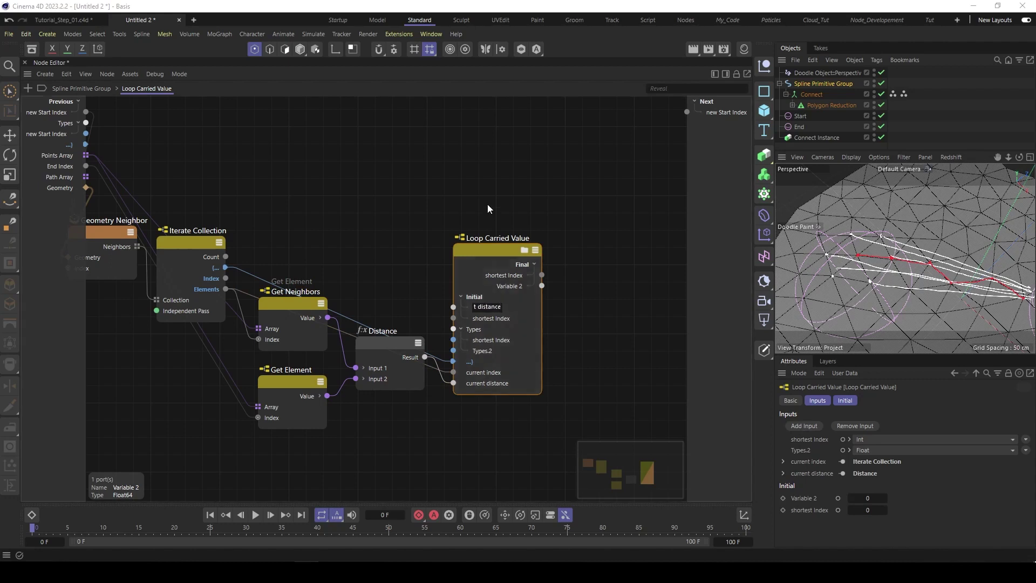
{"action": "key", "text": "Return"}
{"action": "double_click", "coordinate": [482, 308]}
{"action": "left_click", "coordinate": [479, 306]}
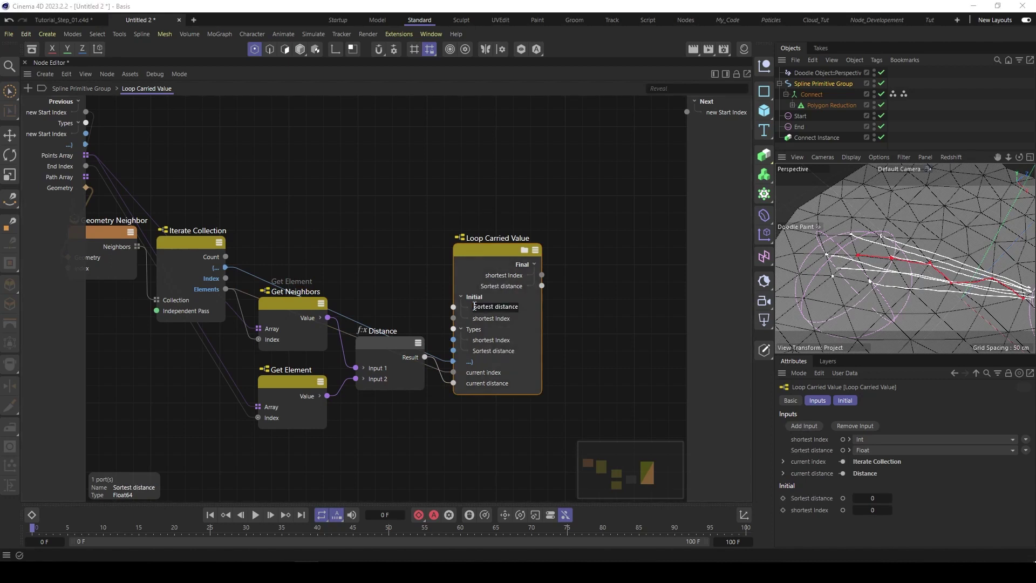
{"action": "key", "text": "Delete"}
{"action": "type", "text": "sh"}
{"action": "key", "text": "Return"}
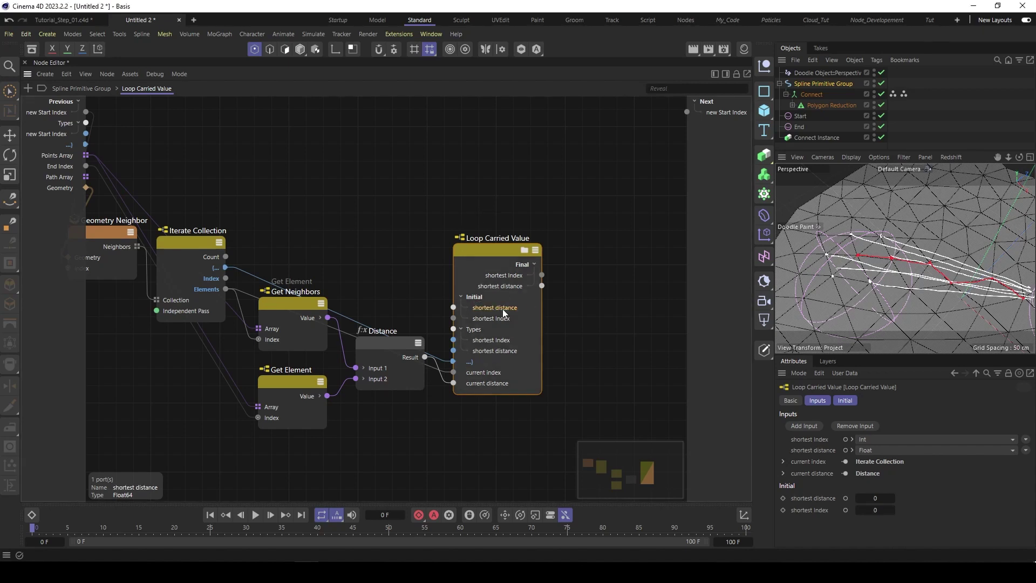
Reorder the initial ports so shortest index comes before shortest distance, and set the initial shortest distance to 9999
{"action": "left_click_drag", "start_coordinate": [486, 320], "coordinate": [487, 305]}
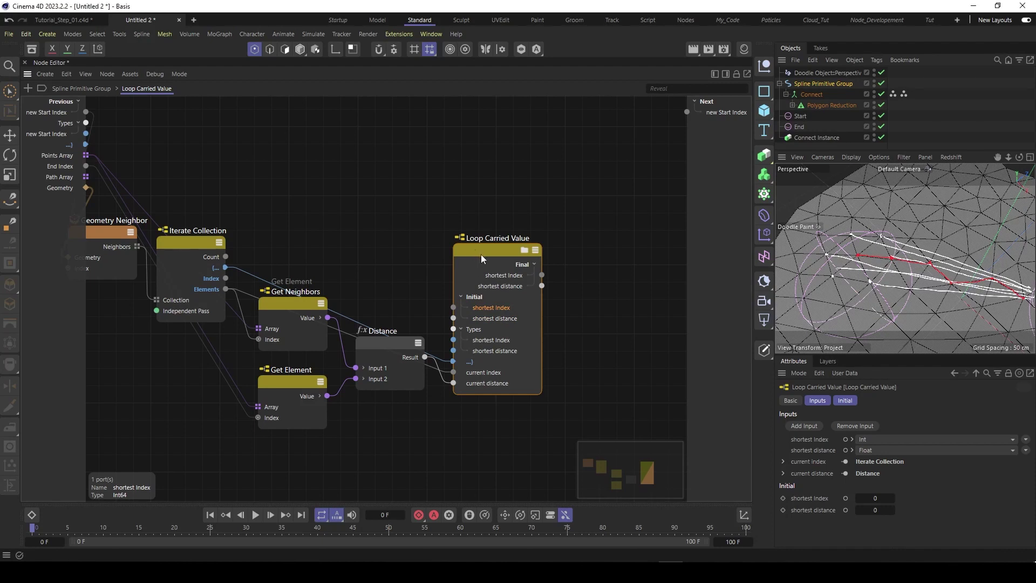
{"action": "left_click_drag", "start_coordinate": [481, 255], "coordinate": [480, 252]}
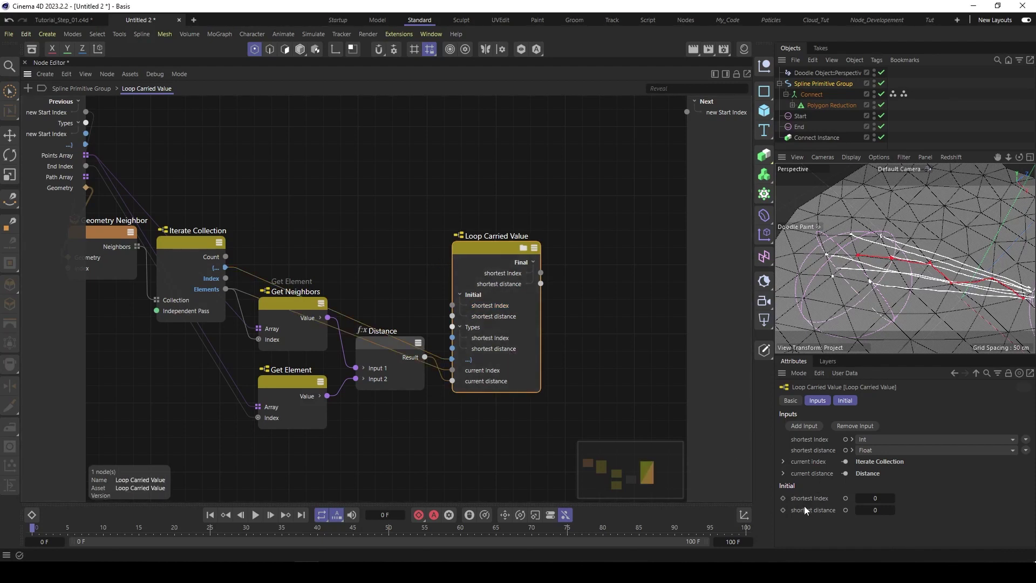
{"action": "left_click", "coordinate": [875, 510]}
{"action": "type", "text": "9999"}
{"action": "key", "text": "Return"}
Open the contents of the inner Loop Carried Value node for editing
{"action": "left_click", "coordinate": [481, 248]}
{"action": "double_click", "coordinate": [484, 247]}
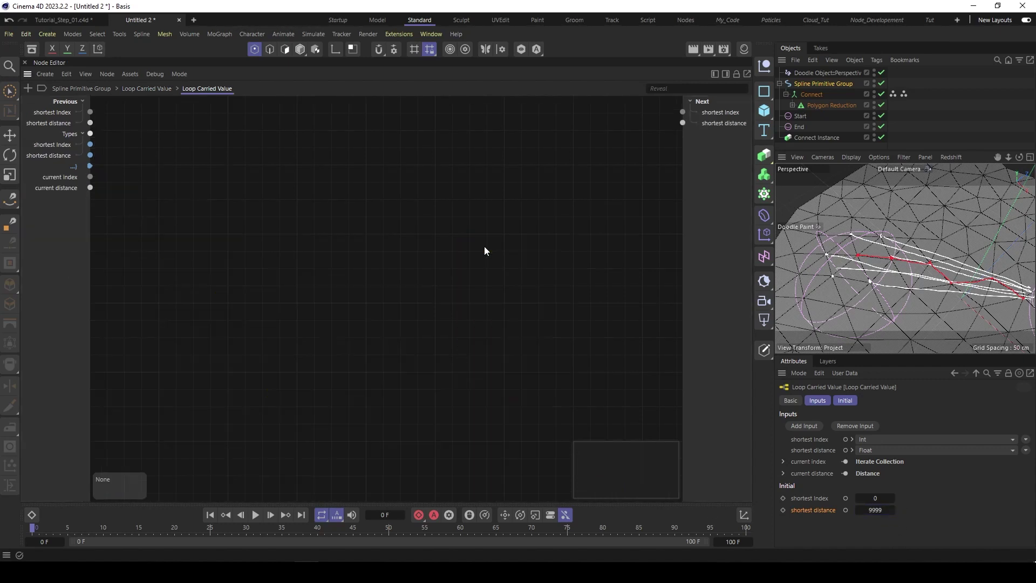
{"action": "left_click", "coordinate": [616, 373]}
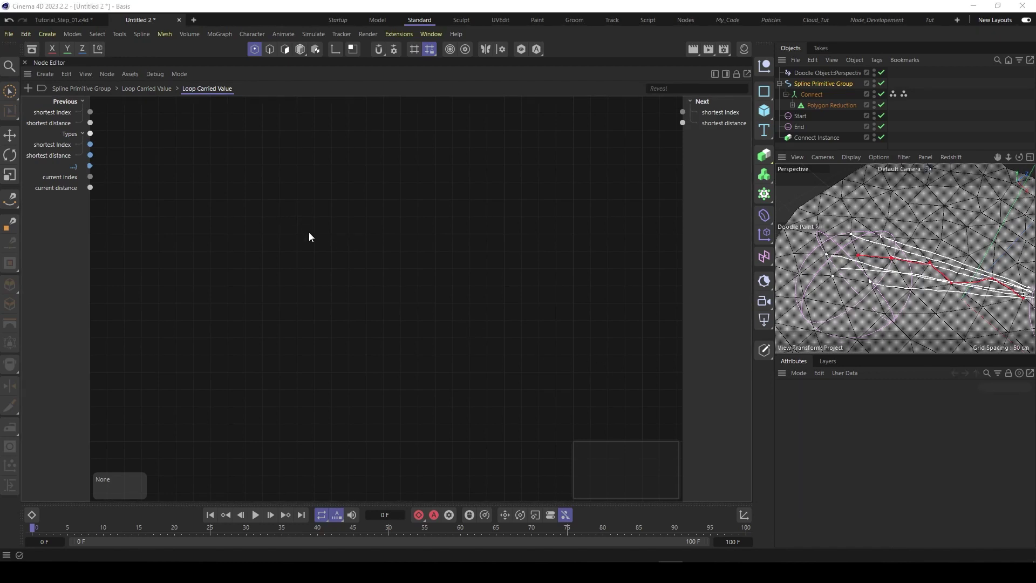
{"action": "left_click", "coordinate": [62, 122]}
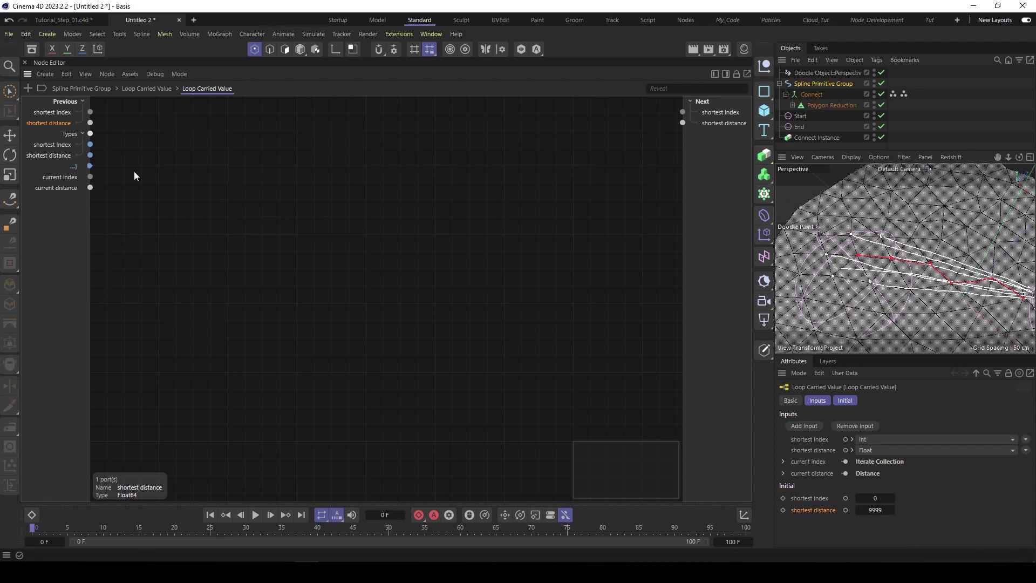
Add a Compare node to the empty inner loop graph
{"action": "double_click", "coordinate": [275, 223]}
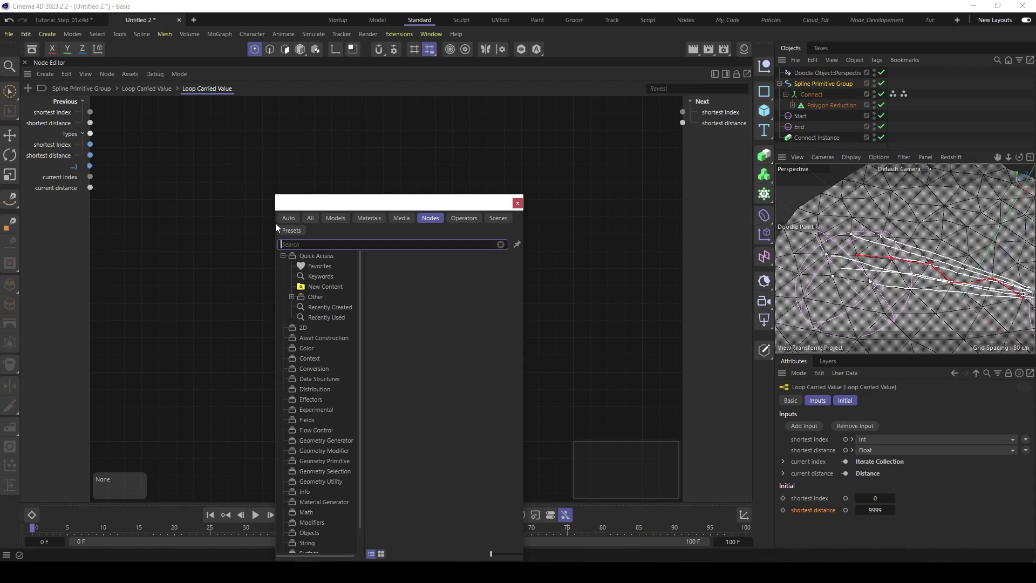
{"action": "type", "text": "copa"}
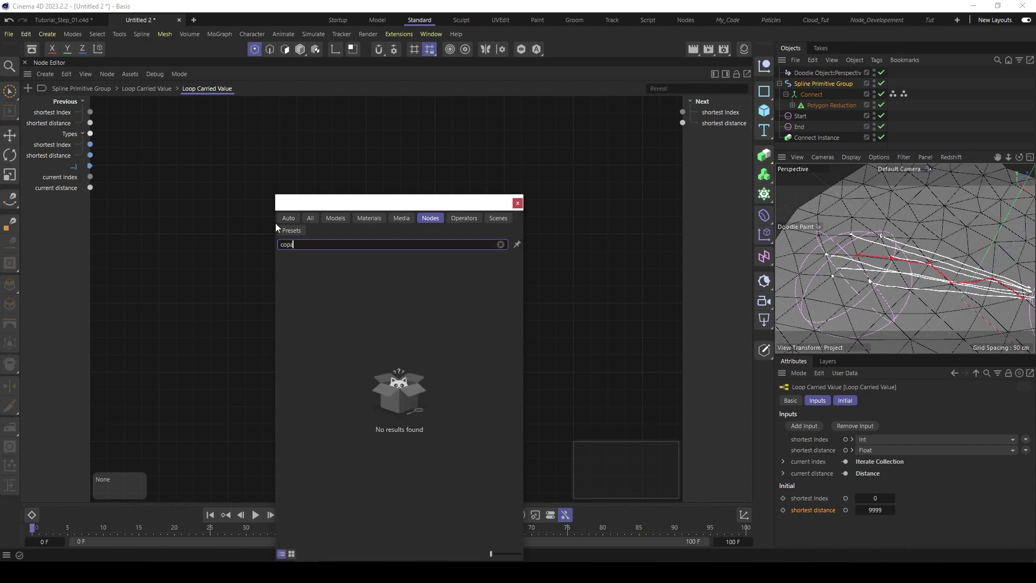
{"action": "key", "text": "BackSpace"}
{"action": "key", "text": "BackSpace"}
{"action": "type", "text": "m"}
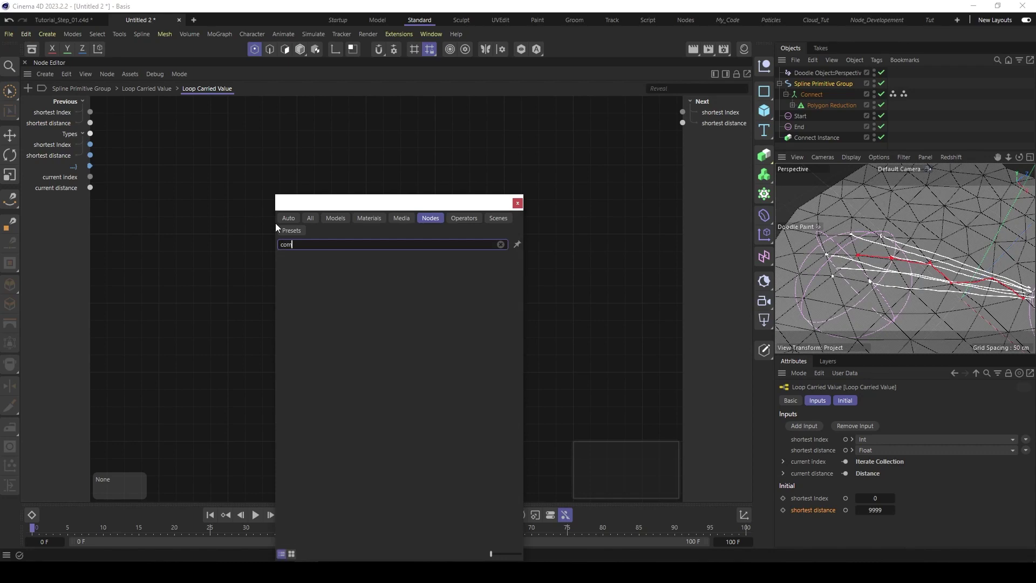
{"action": "type", "text": "pa"}
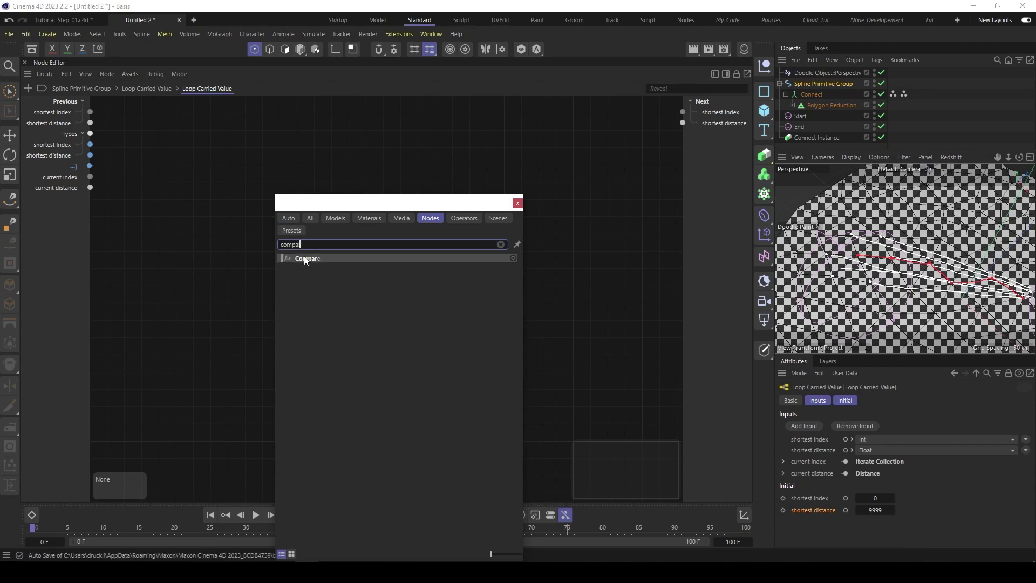
{"action": "left_click_drag", "start_coordinate": [305, 260], "coordinate": [263, 206]}
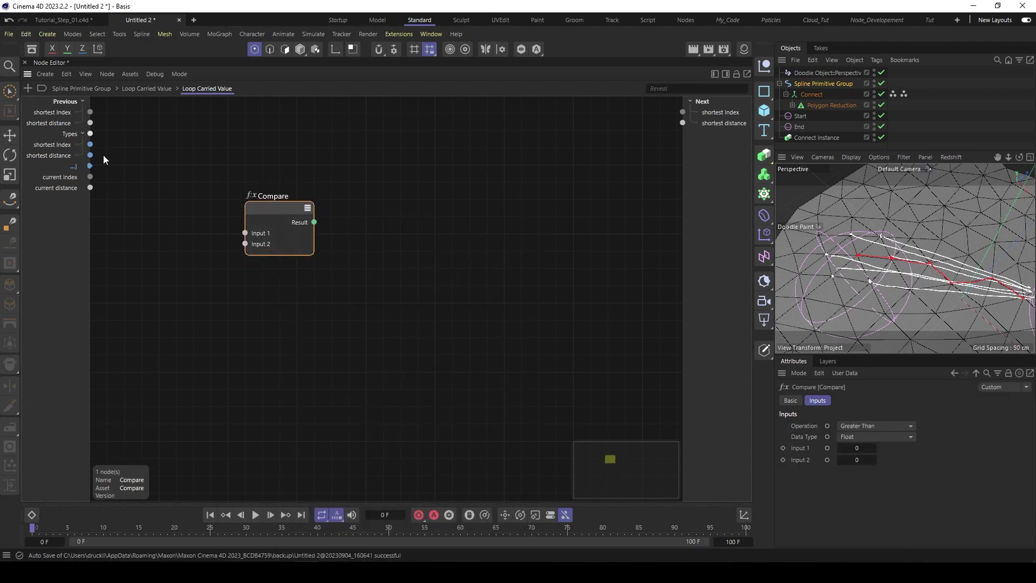
Set the Compare node to Less Than, with current distance feeding Input 1 and shortest distance feeding Input 2
{"action": "left_click_drag", "start_coordinate": [90, 123], "coordinate": [250, 234]}
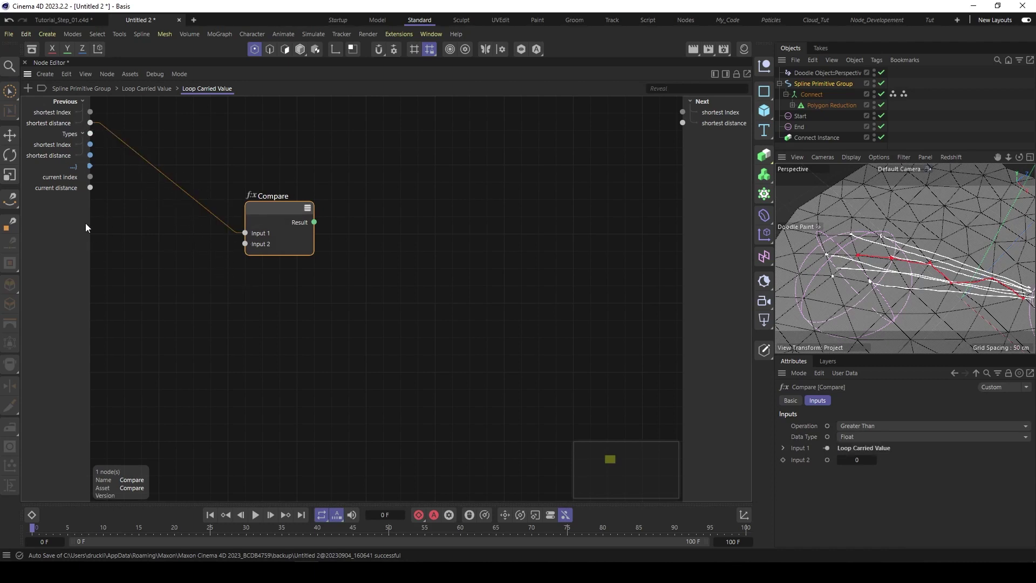
{"action": "left_click_drag", "start_coordinate": [91, 188], "coordinate": [247, 245]}
{"action": "left_click", "coordinate": [860, 426]}
{"action": "left_click", "coordinate": [859, 464]}
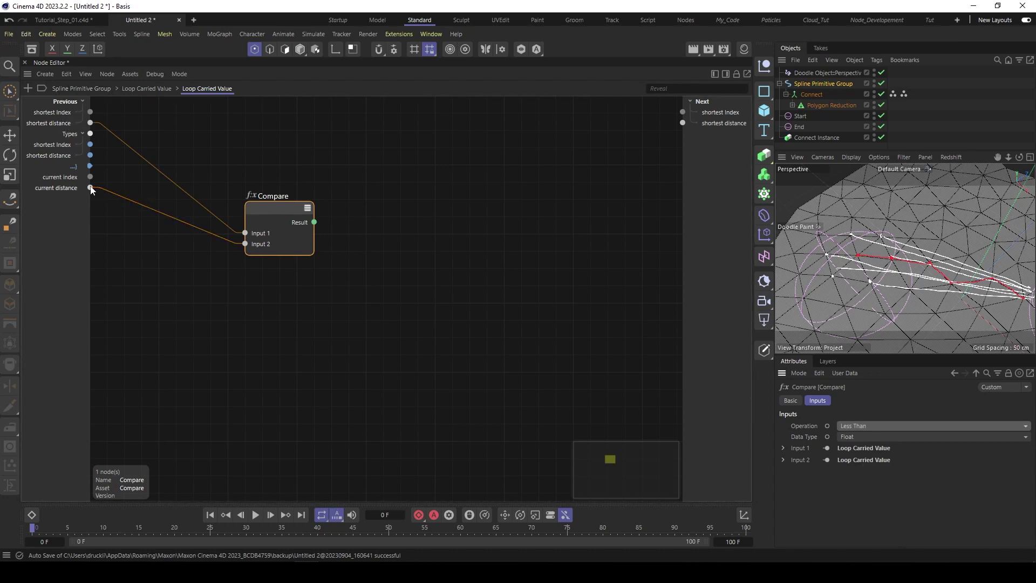
{"action": "left_click_drag", "start_coordinate": [90, 187], "coordinate": [246, 233]}
{"action": "left_click_drag", "start_coordinate": [90, 123], "coordinate": [246, 245]}
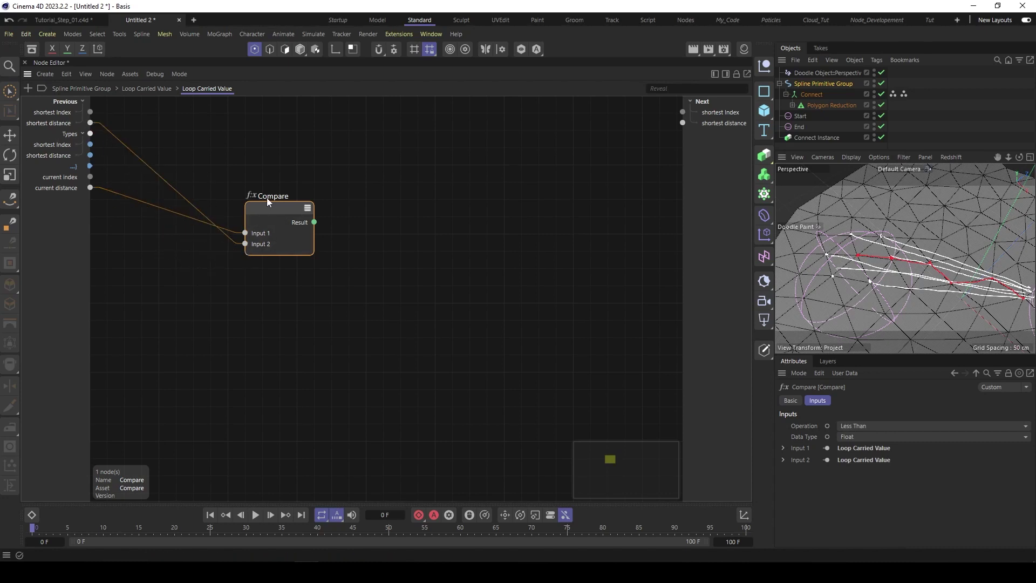
{"action": "left_click_drag", "start_coordinate": [266, 198], "coordinate": [257, 208]}
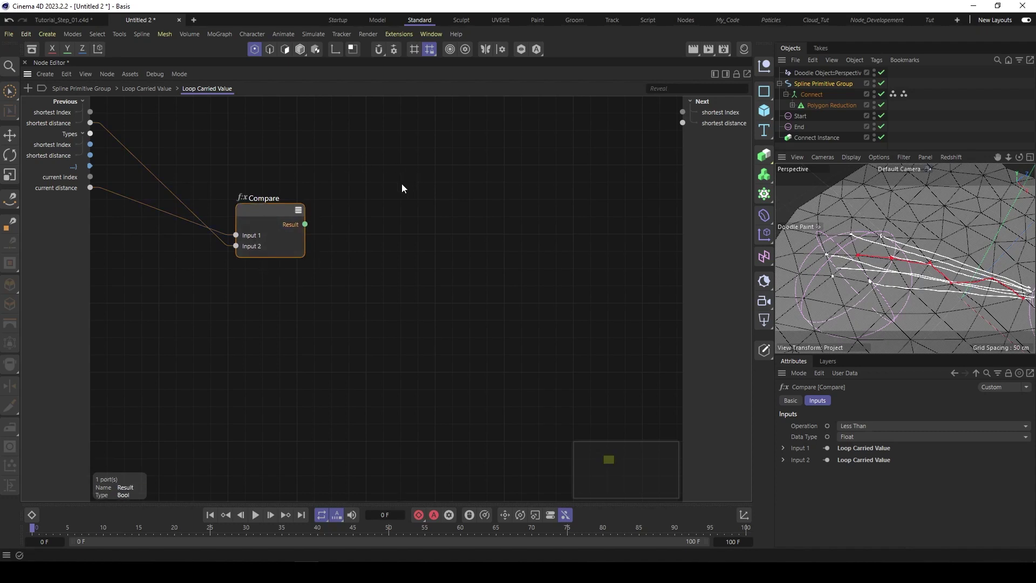
{"action": "left_click_drag", "start_coordinate": [264, 220], "coordinate": [271, 231]}
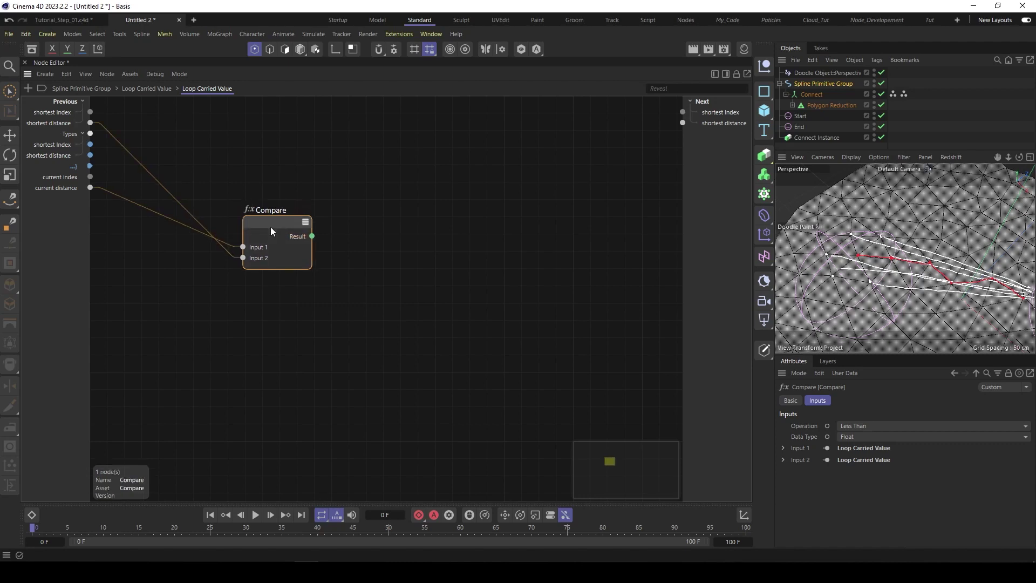
Add two If nodes and feed the Compare result into the Condition of both
{"action": "double_click", "coordinate": [387, 184]}
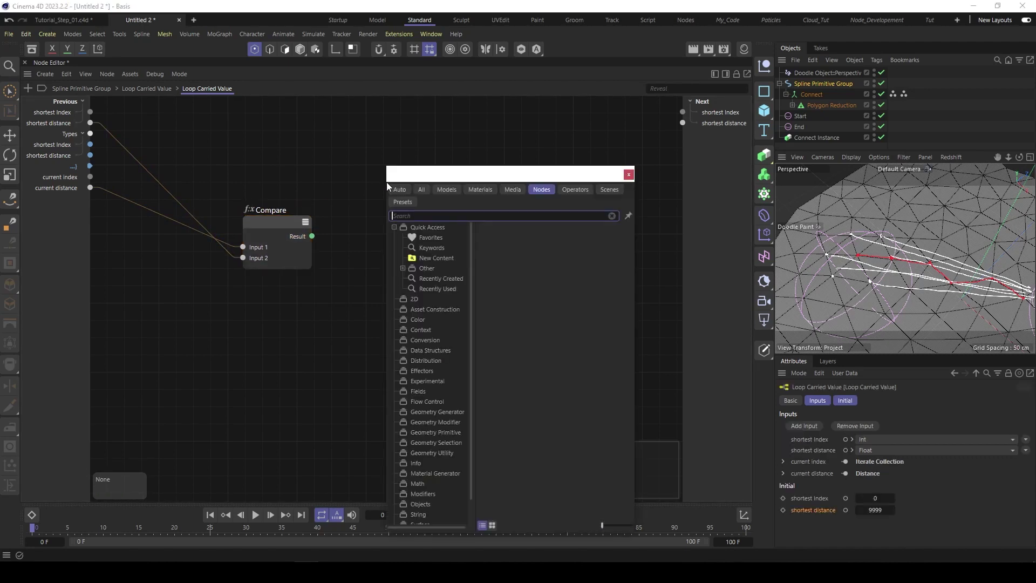
{"action": "type", "text": "if"}
{"action": "double_click", "coordinate": [423, 413]}
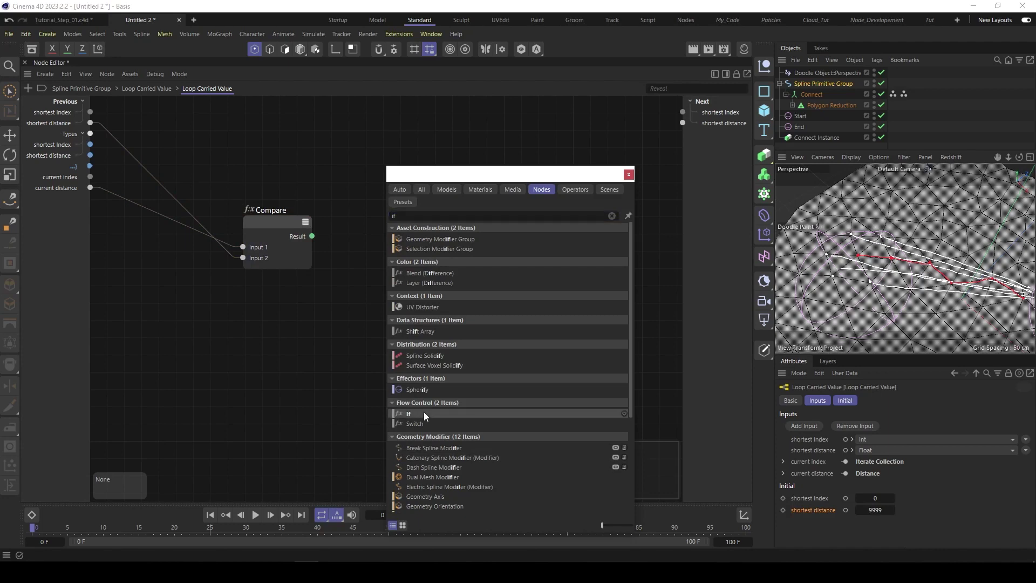
{"action": "left_click_drag", "start_coordinate": [369, 187], "coordinate": [376, 286]}
{"action": "left_click_drag", "start_coordinate": [312, 236], "coordinate": [356, 191]}
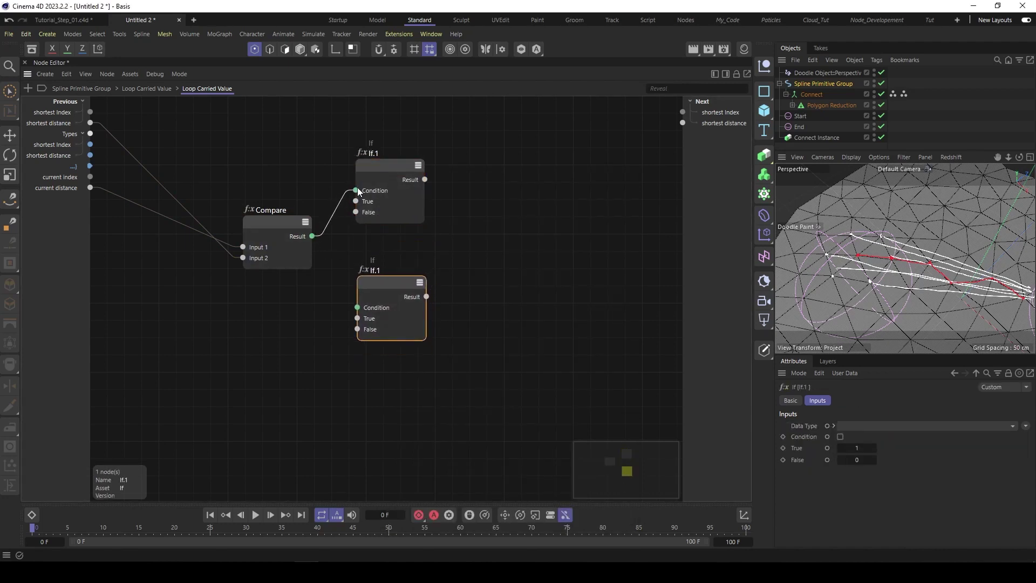
{"action": "left_click_drag", "start_coordinate": [312, 235], "coordinate": [382, 279]}
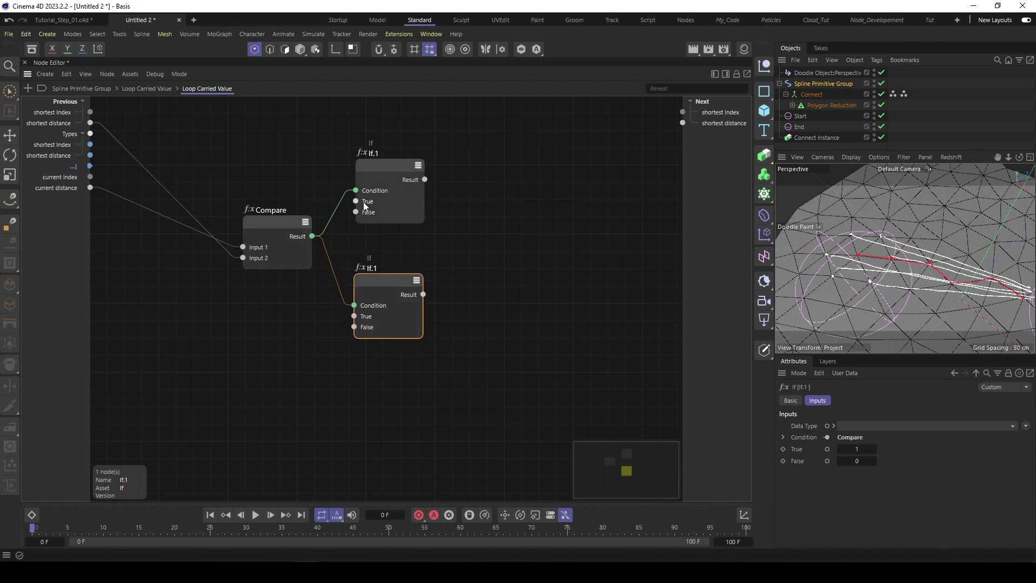
{"action": "left_click_drag", "start_coordinate": [376, 185], "coordinate": [377, 183]}
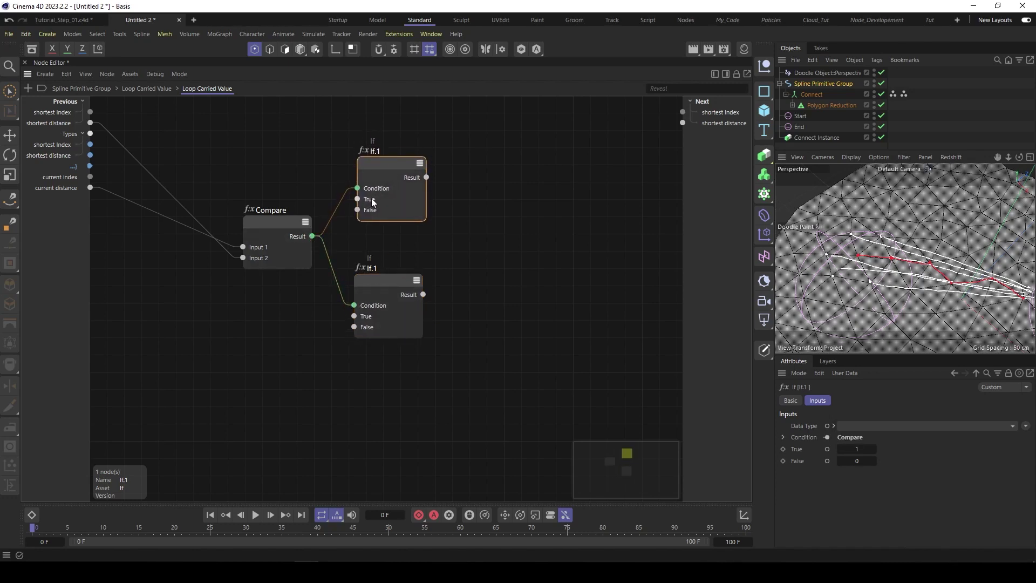
{"action": "left_click", "coordinate": [298, 237]}
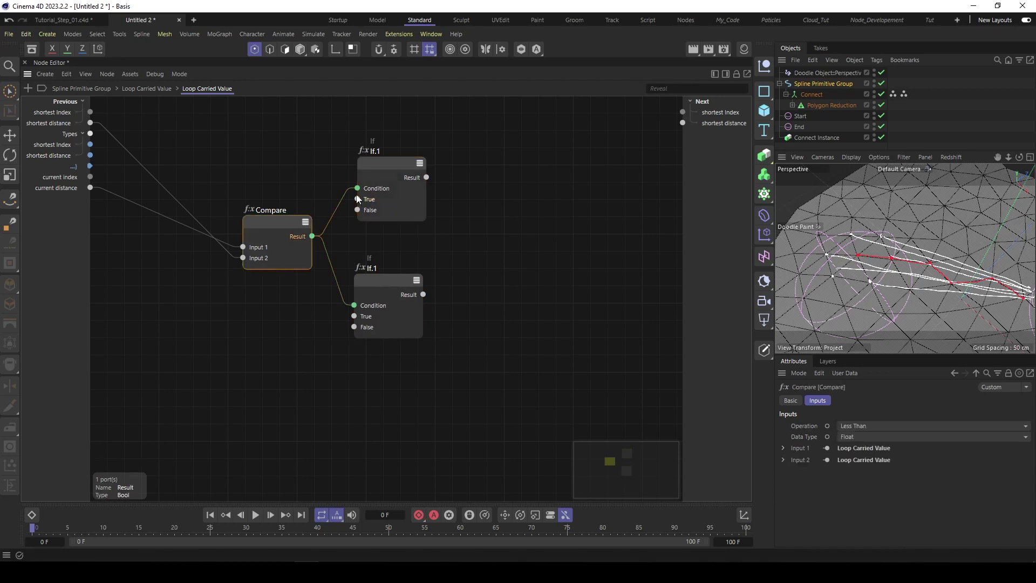
Set the data type of the upper If node to Float
{"action": "left_click", "coordinate": [381, 165]}
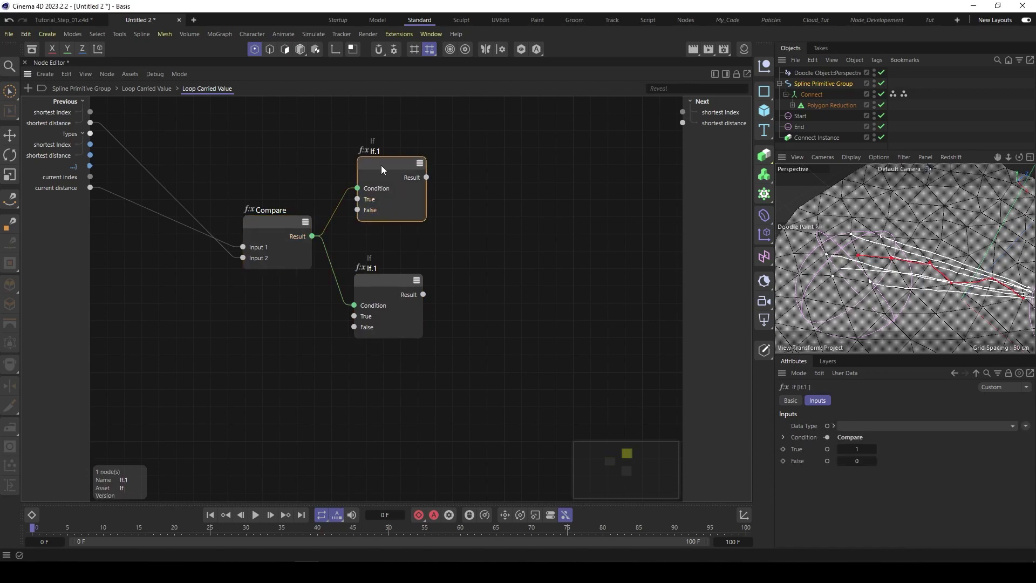
{"action": "left_click", "coordinate": [893, 425]}
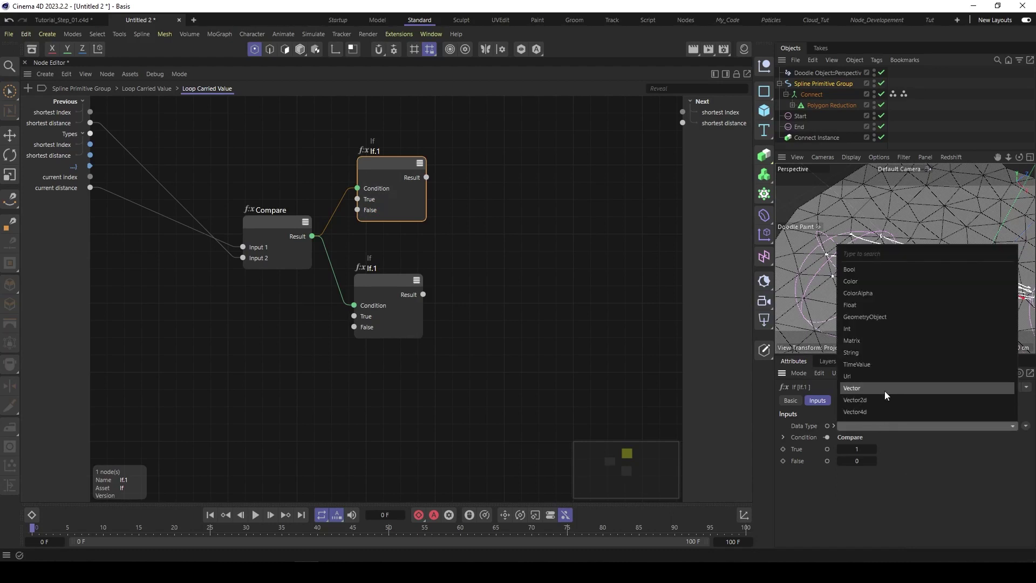
{"action": "left_click", "coordinate": [855, 306]}
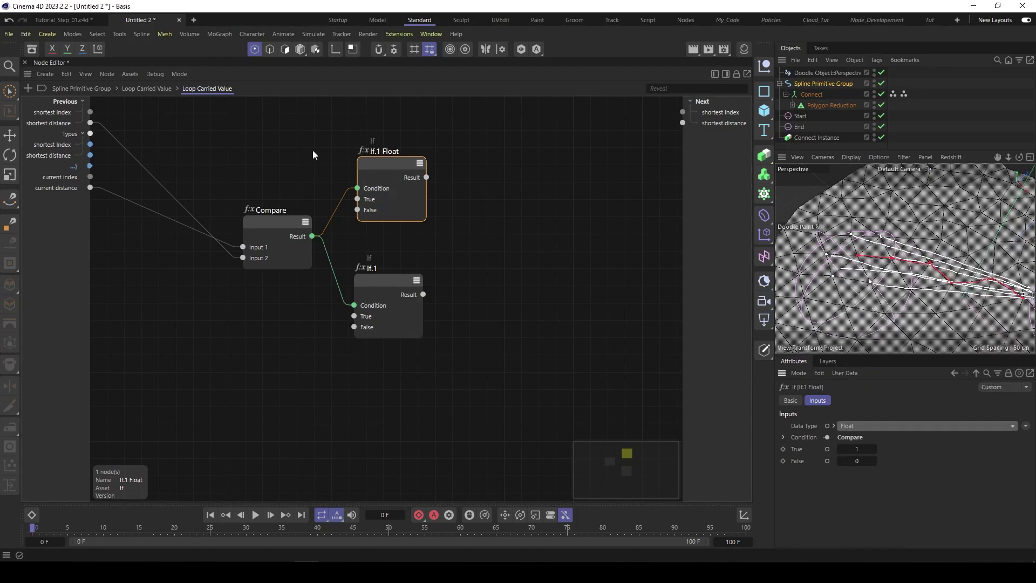
{"action": "left_click_drag", "start_coordinate": [377, 164], "coordinate": [377, 167]}
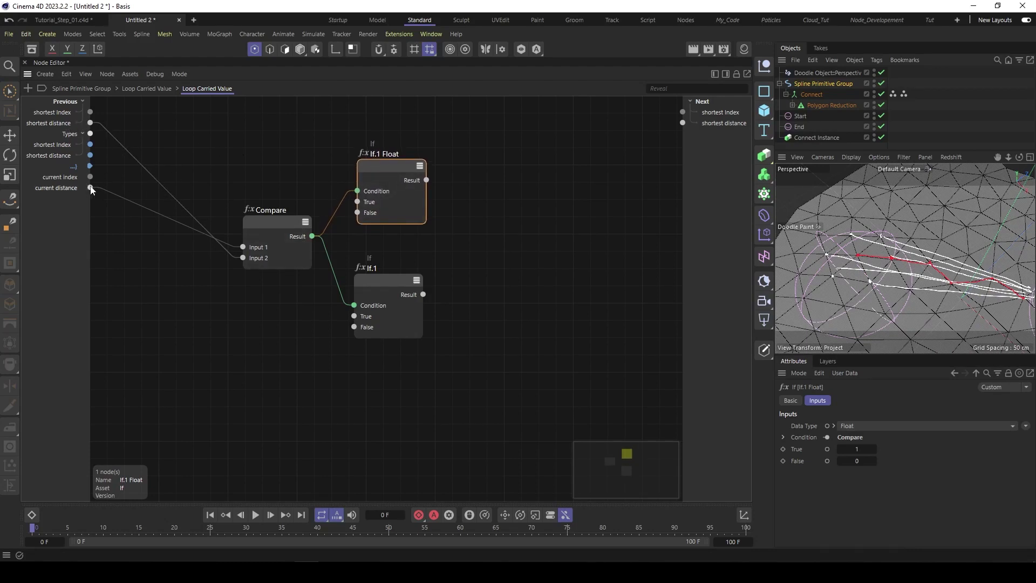
Wire current distance to the Float If node's True, shortest distance to False, and its Result to the outgoing shortest distance
{"action": "left_click_drag", "start_coordinate": [90, 188], "coordinate": [358, 202]}
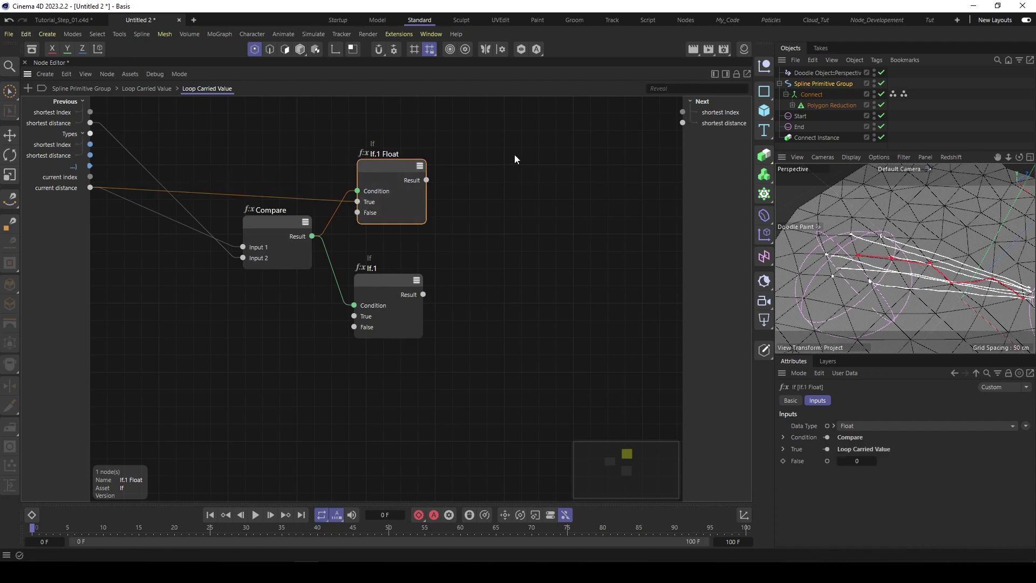
{"action": "left_click_drag", "start_coordinate": [426, 180], "coordinate": [683, 123]}
{"action": "left_click_drag", "start_coordinate": [384, 167], "coordinate": [384, 152]}
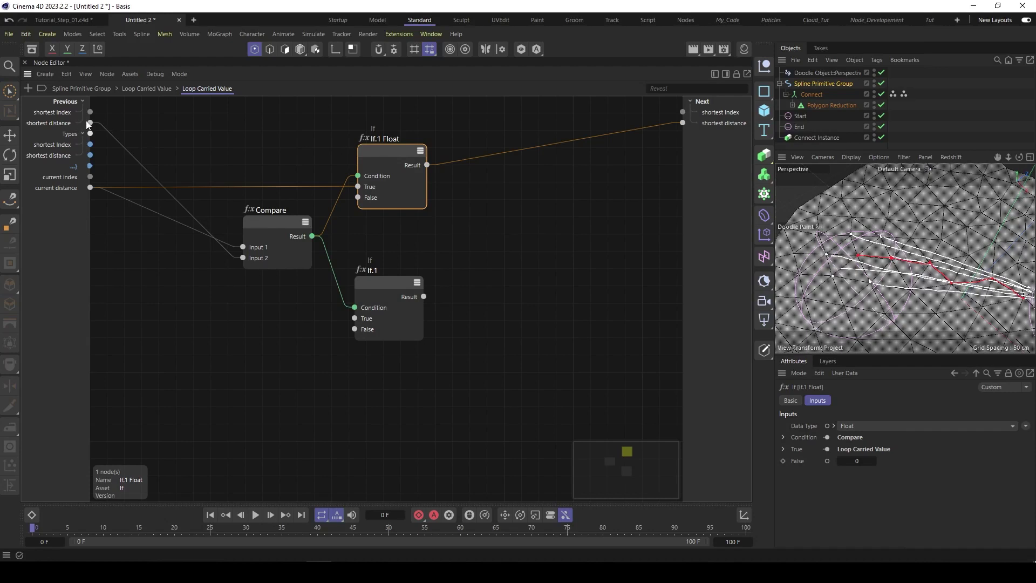
{"action": "left_click_drag", "start_coordinate": [90, 123], "coordinate": [363, 199]}
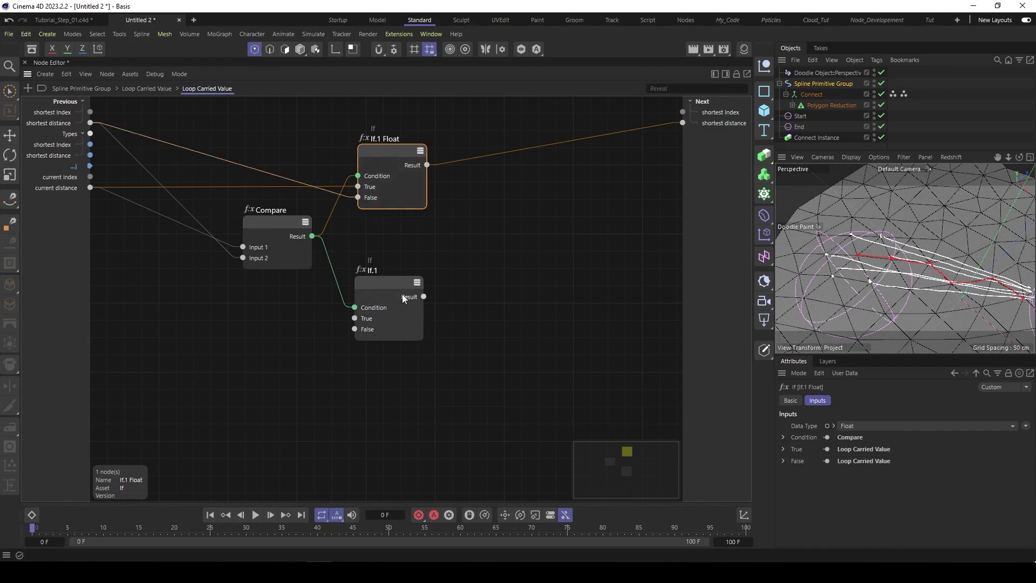
Wire current index to the lower If node's True, shortest index to False, and its Result to the outgoing shortest index
{"action": "left_click", "coordinate": [381, 280]}
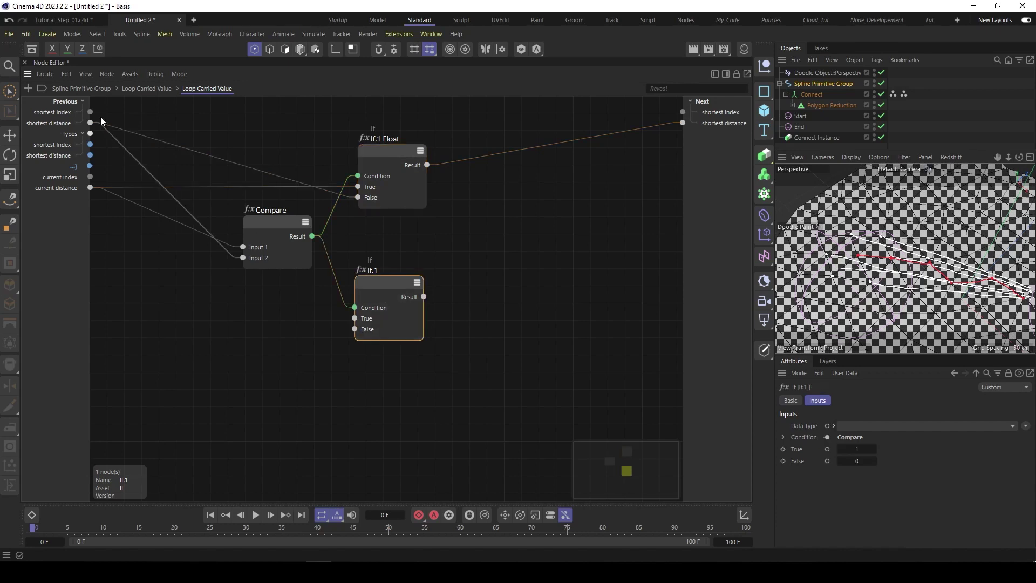
{"action": "left_click_drag", "start_coordinate": [90, 112], "coordinate": [339, 322]}
{"action": "left_click_drag", "start_coordinate": [89, 177], "coordinate": [355, 318]}
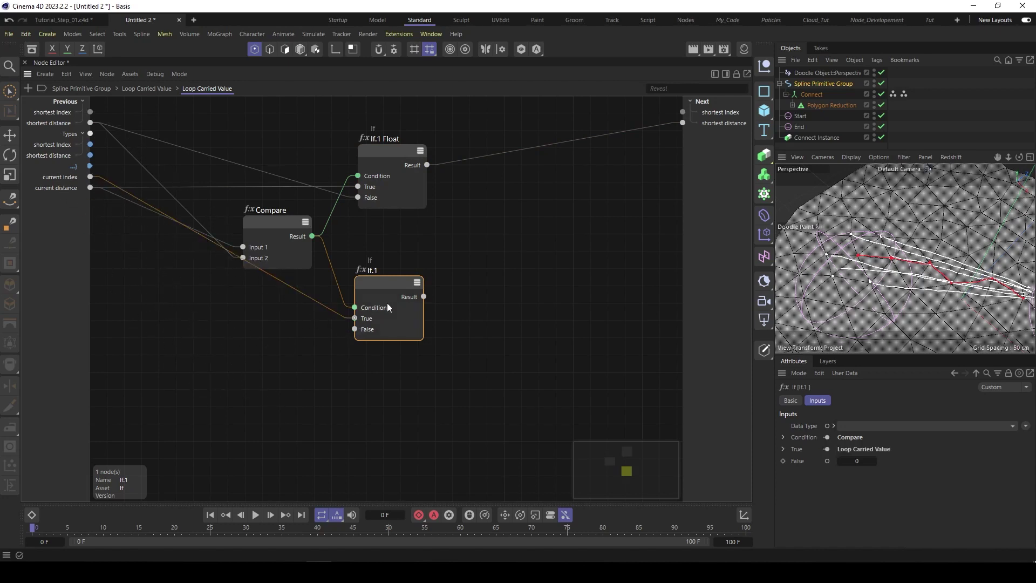
{"action": "left_click_drag", "start_coordinate": [423, 296], "coordinate": [682, 112]}
{"action": "left_click_drag", "start_coordinate": [90, 112], "coordinate": [361, 331]}
{"action": "left_click_drag", "start_coordinate": [375, 285], "coordinate": [375, 277]}
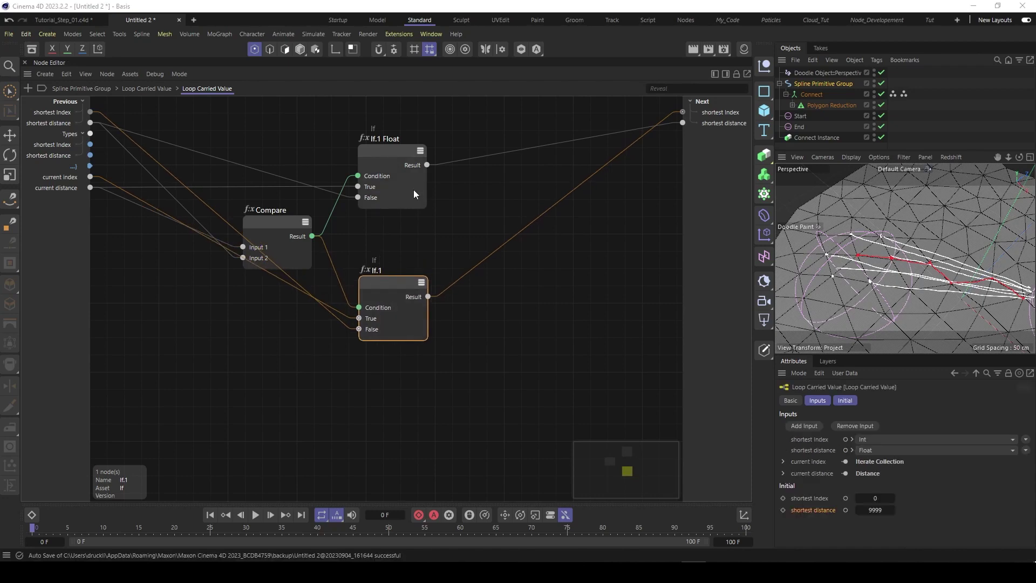
In the outer Loop Carried Value, add an Append Elements node and wire the incoming Path Array into its Array
{"action": "left_click", "coordinate": [146, 89]}
{"action": "left_click_drag", "start_coordinate": [386, 244], "coordinate": [384, 251]}
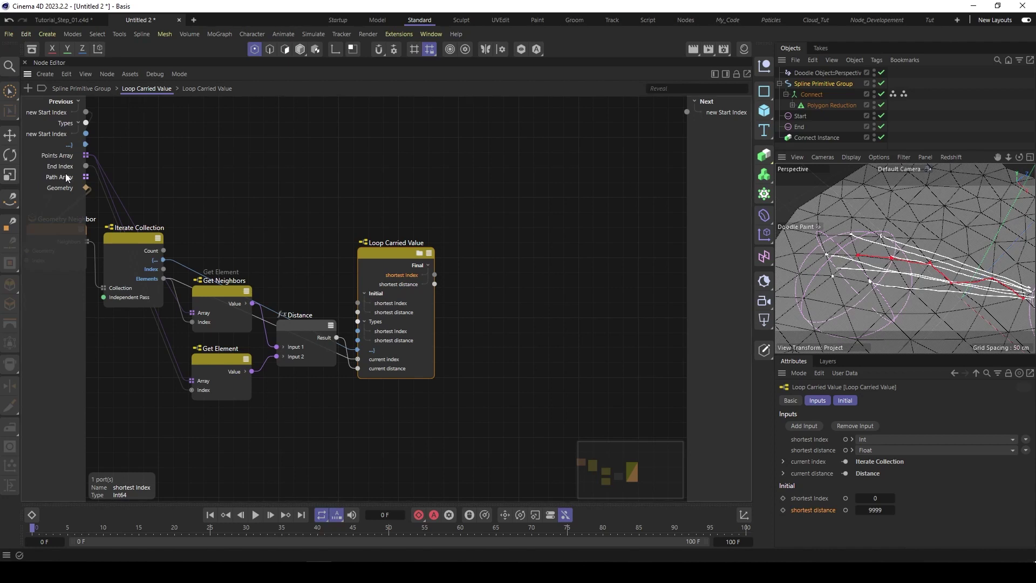
{"action": "double_click", "coordinate": [519, 215]}
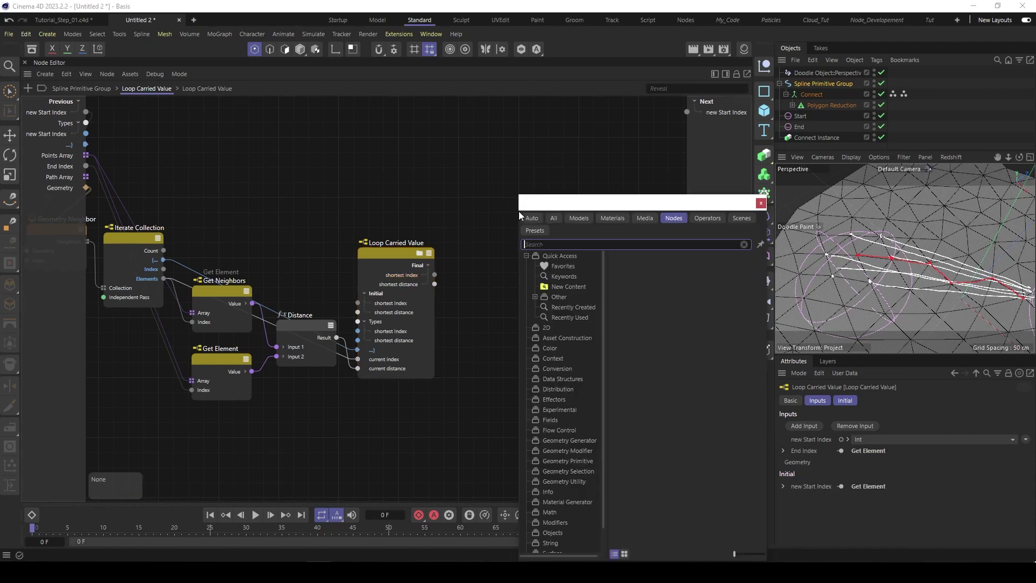
{"action": "type", "text": "appe"}
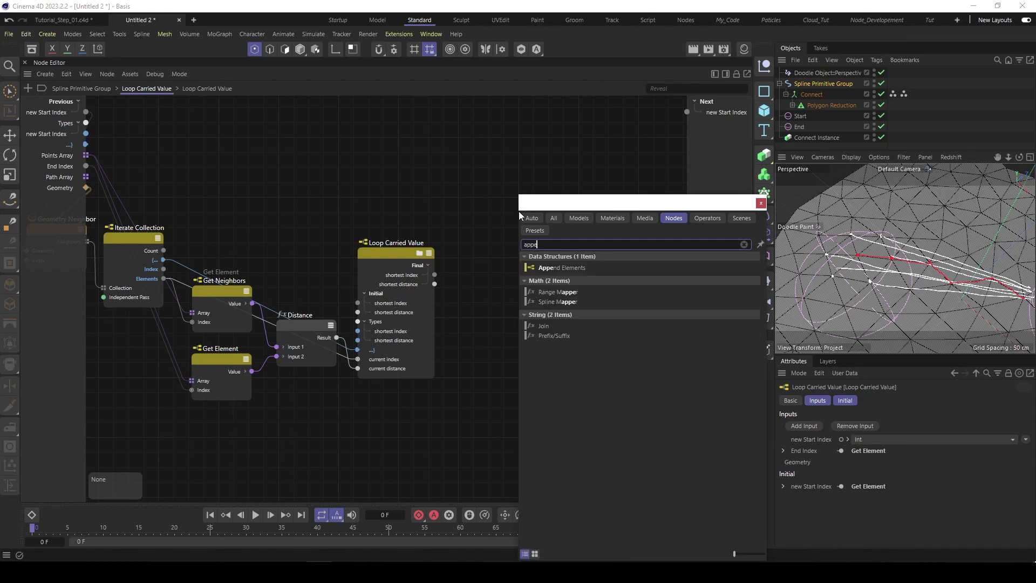
{"action": "double_click", "coordinate": [561, 267]}
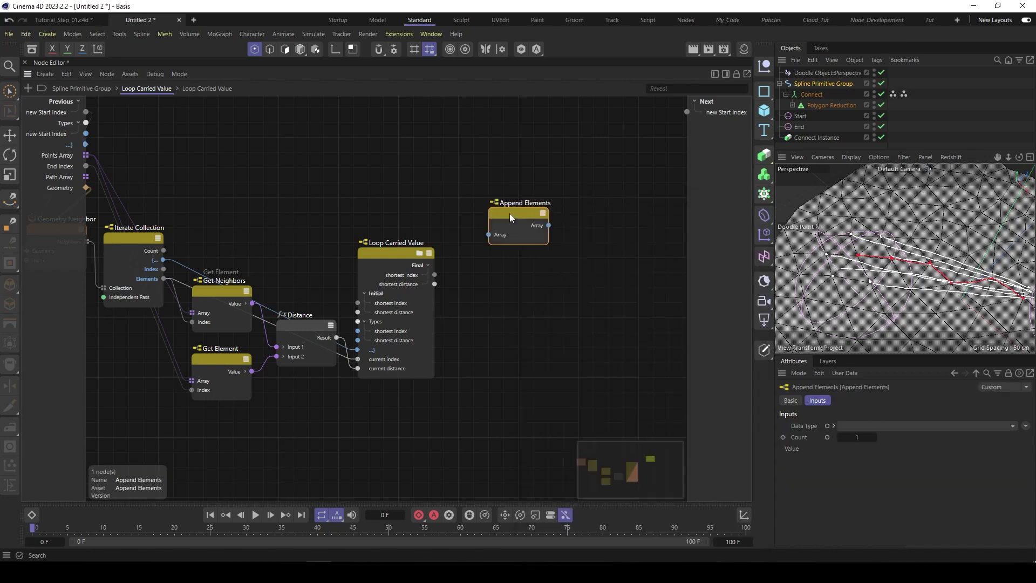
{"action": "left_click_drag", "start_coordinate": [509, 212], "coordinate": [513, 197]}
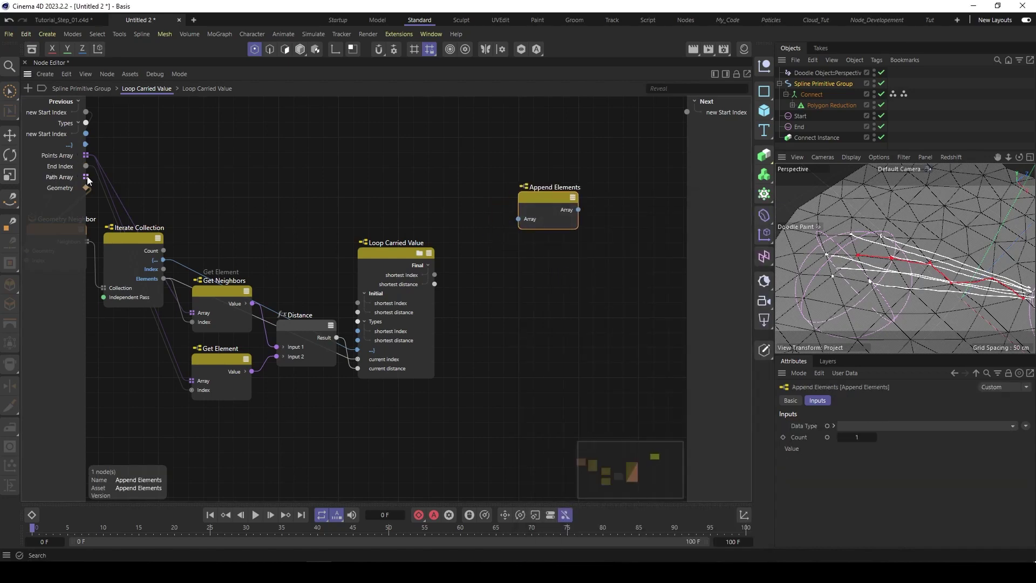
{"action": "left_click_drag", "start_coordinate": [85, 177], "coordinate": [571, 195]}
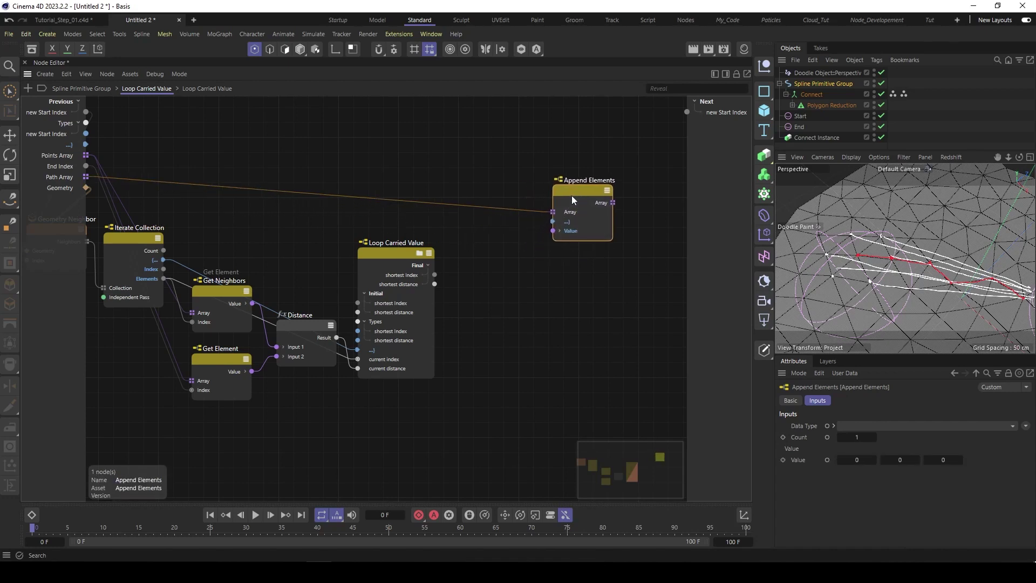
Add a Get Element node fed by Points Array and the inner loop's final shortest index, and wire its Value to the Append Elements Value
{"action": "double_click", "coordinate": [477, 285]}
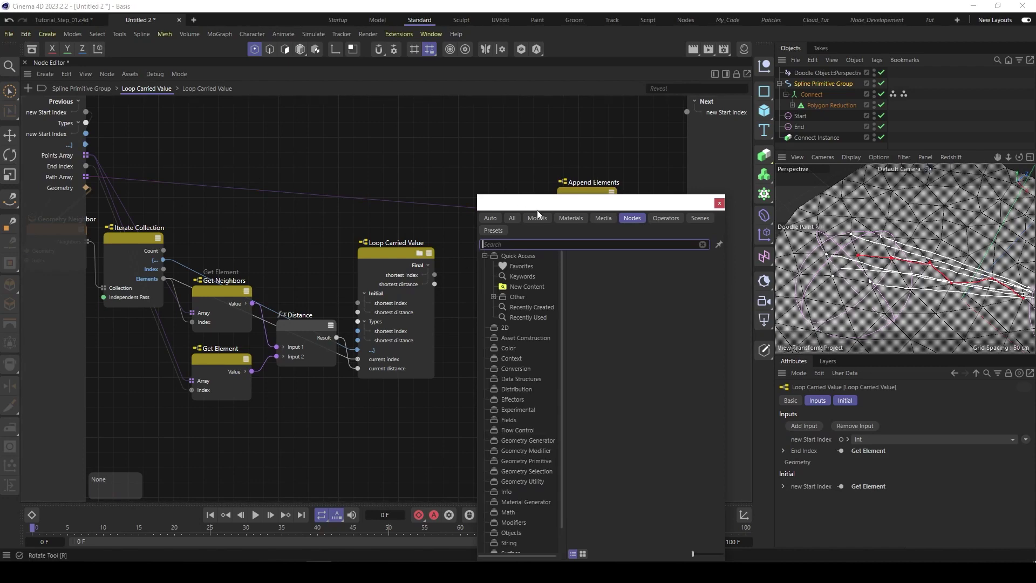
{"action": "type", "text": "get"}
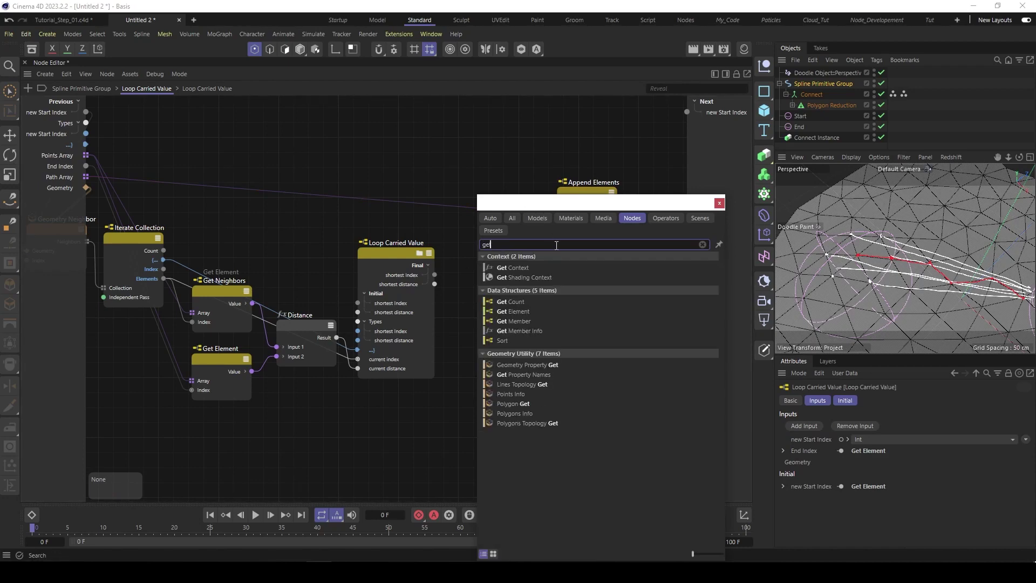
{"action": "double_click", "coordinate": [524, 312]}
{"action": "left_click_drag", "start_coordinate": [483, 287], "coordinate": [501, 237]}
{"action": "left_click_drag", "start_coordinate": [85, 155], "coordinate": [490, 236]}
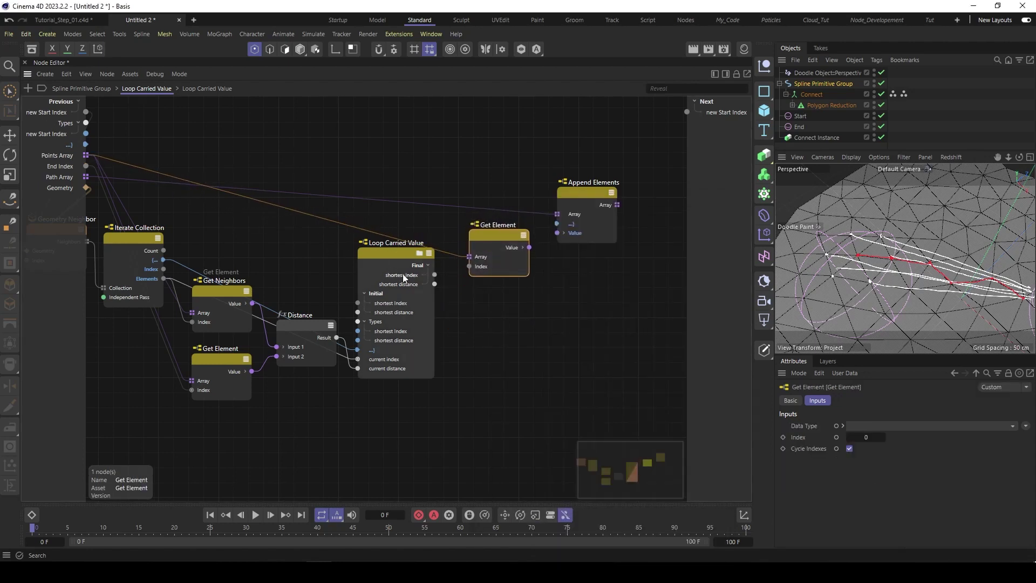
{"action": "left_click_drag", "start_coordinate": [434, 274], "coordinate": [559, 232]}
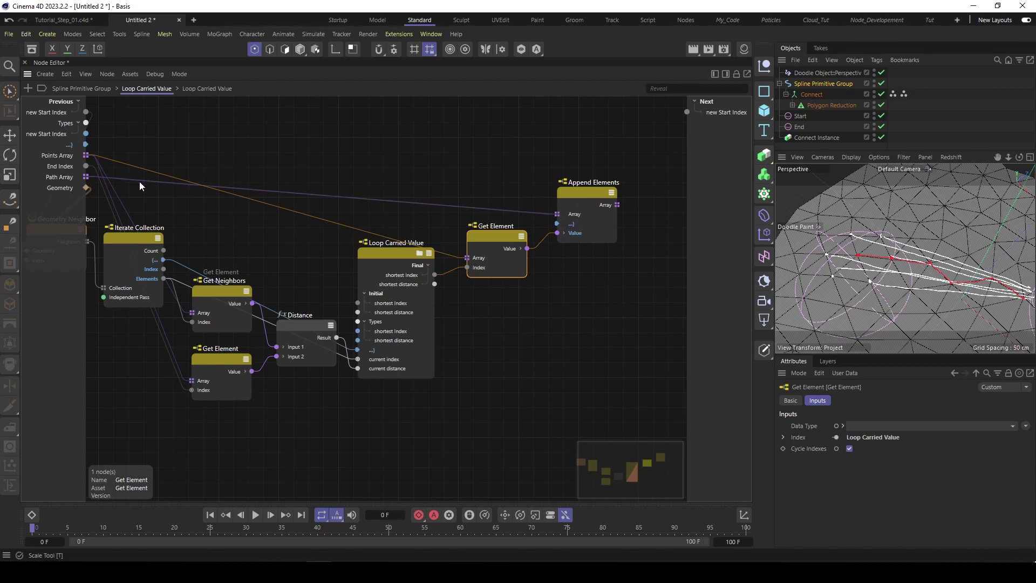
Expose the Append Elements Array as a new outgoing loop port and wire the final shortest index to the outgoing new Start Index
{"action": "left_click_drag", "start_coordinate": [577, 193], "coordinate": [572, 190]}
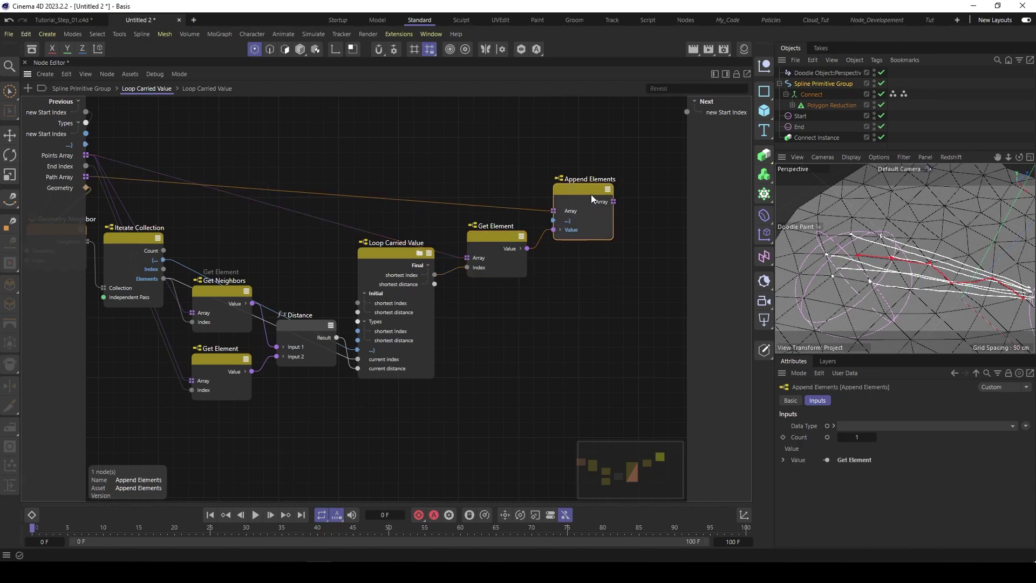
{"action": "left_click_drag", "start_coordinate": [612, 202], "coordinate": [707, 156]}
{"action": "left_click", "coordinate": [738, 159]}
{"action": "left_click_drag", "start_coordinate": [435, 275], "coordinate": [687, 112]}
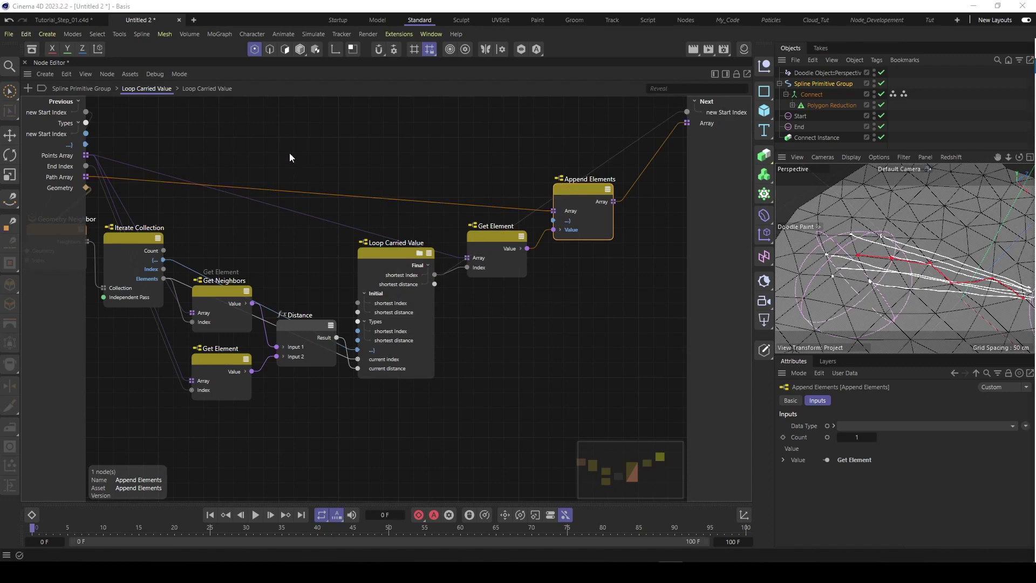
At the Spline Primitive Group level, rename the Loop Carried Value's final Array output to Finale Path Array
{"action": "left_click", "coordinate": [83, 89]}
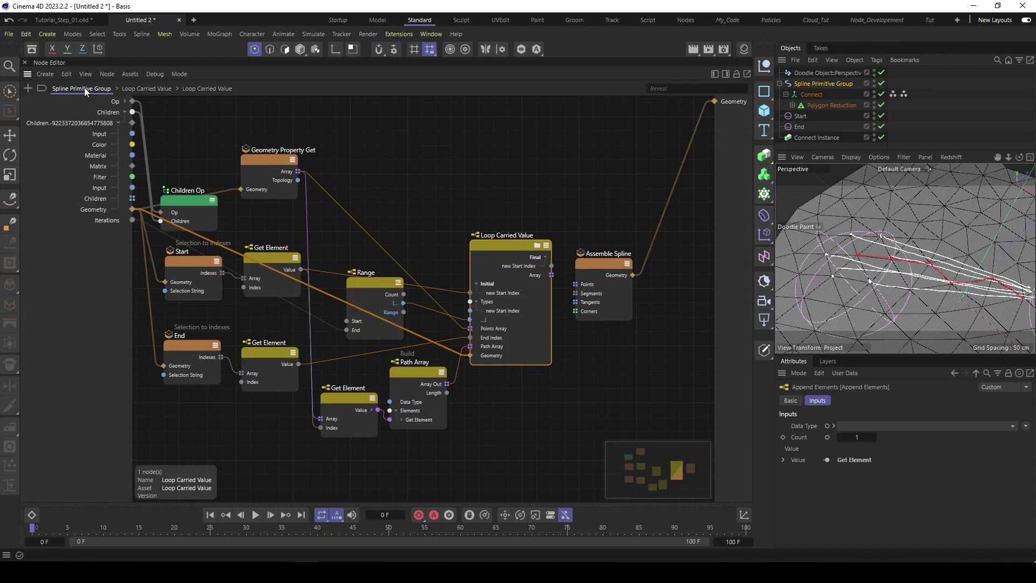
{"action": "left_click", "coordinate": [496, 152]}
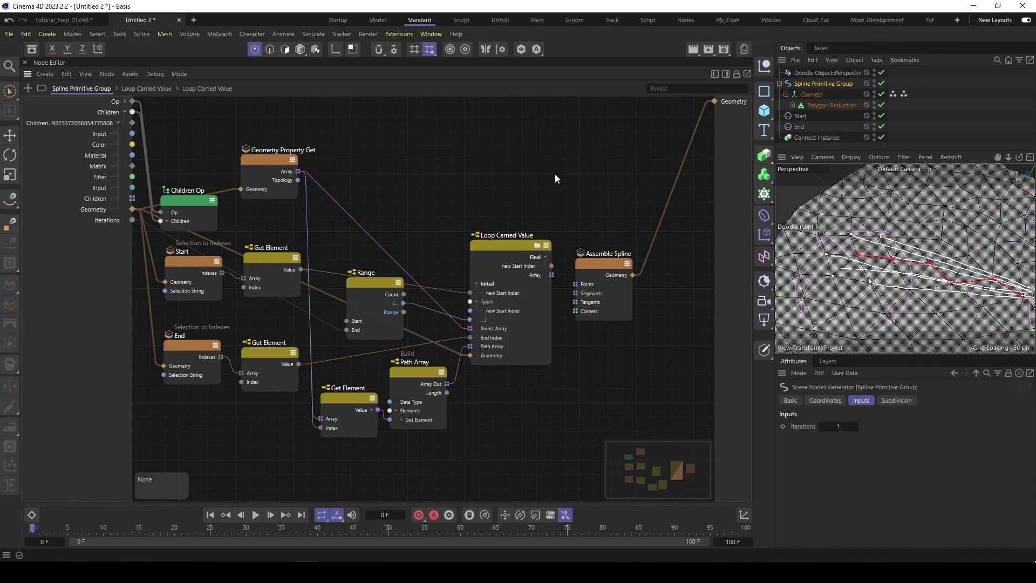
{"action": "middle_click_drag", "start_coordinate": [557, 178], "coordinate": [450, 159]}
{"action": "left_click_drag", "start_coordinate": [480, 246], "coordinate": [516, 231]}
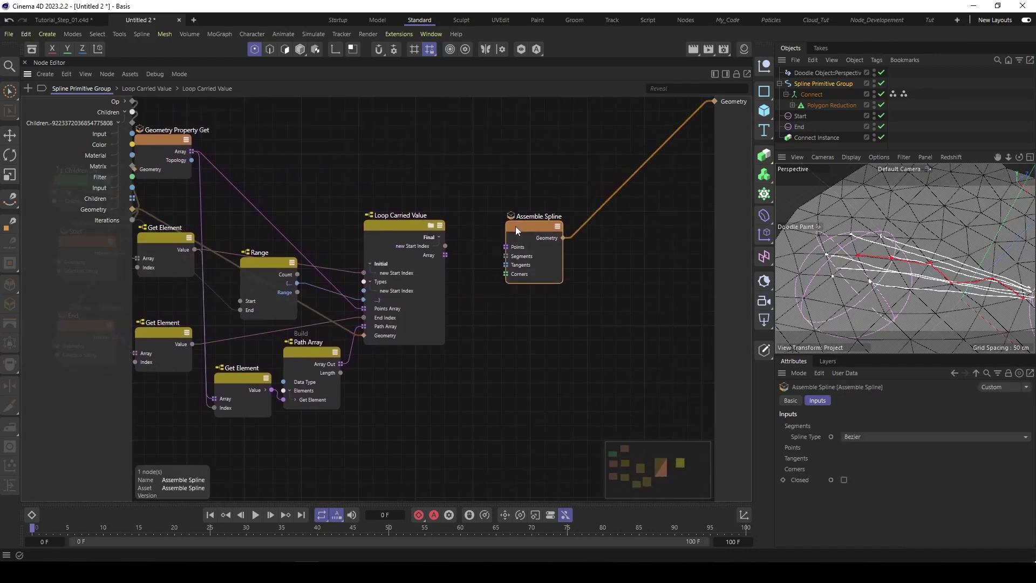
{"action": "left_click", "coordinate": [432, 255]}
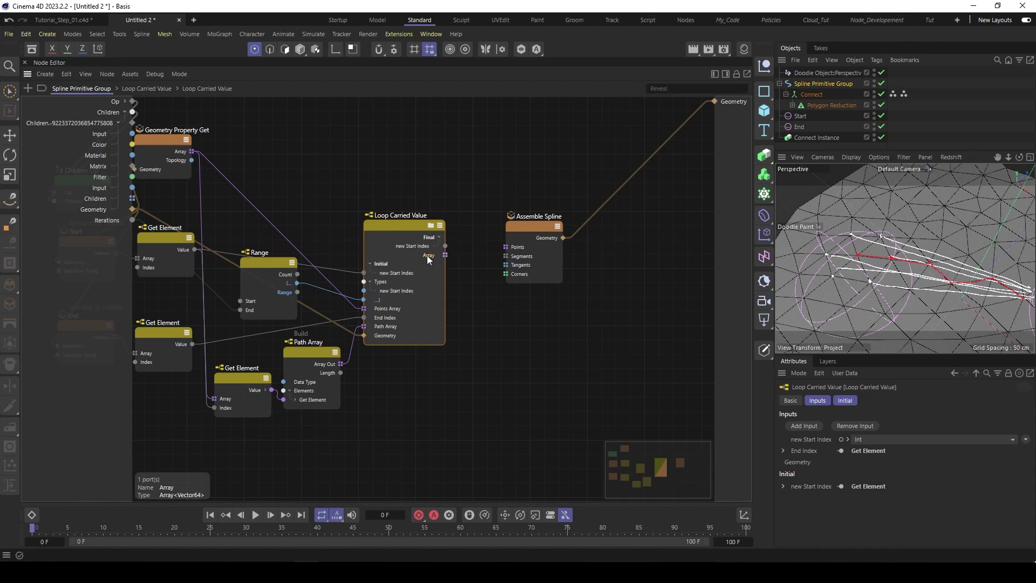
{"action": "double_click", "coordinate": [427, 256]}
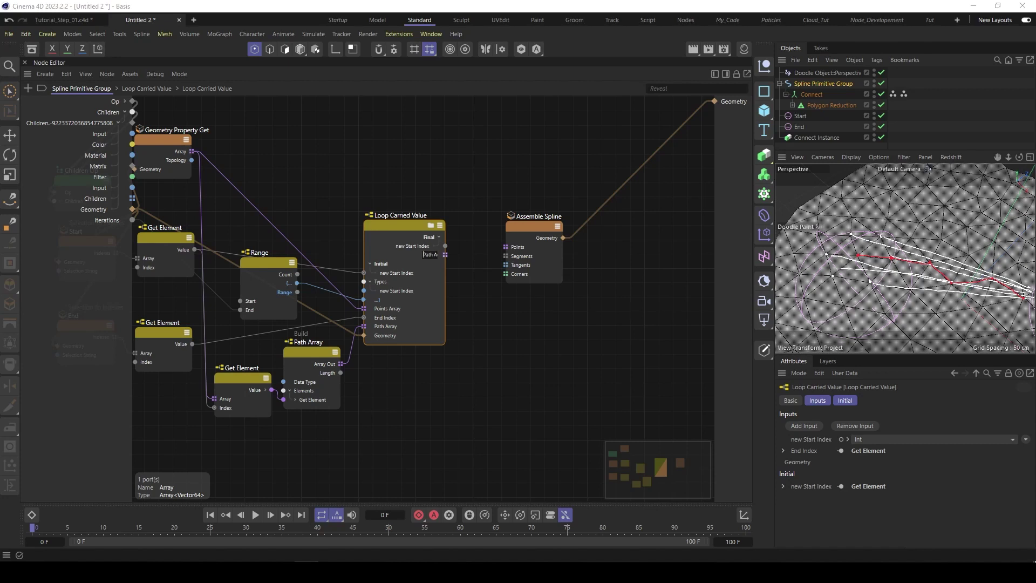
{"action": "type", "text": "Finale Path Array"}
{"action": "key", "text": "Return"}
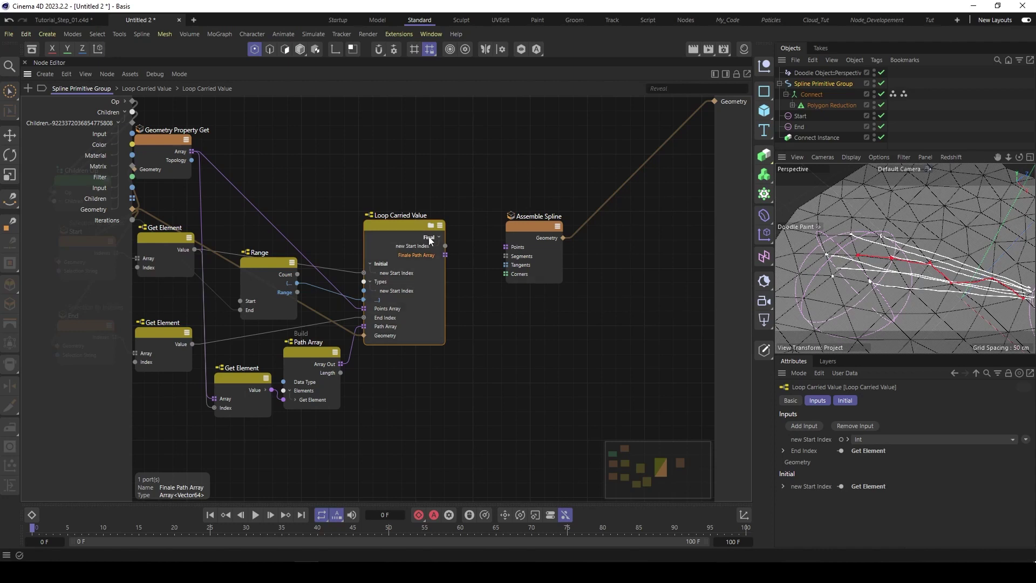
Wire Finale Path Array into the Assemble Spline's Points, disable the Doodle Object and widen the viewport area
{"action": "left_click_drag", "start_coordinate": [445, 255], "coordinate": [511, 251]}
{"action": "left_click", "coordinate": [880, 73]}
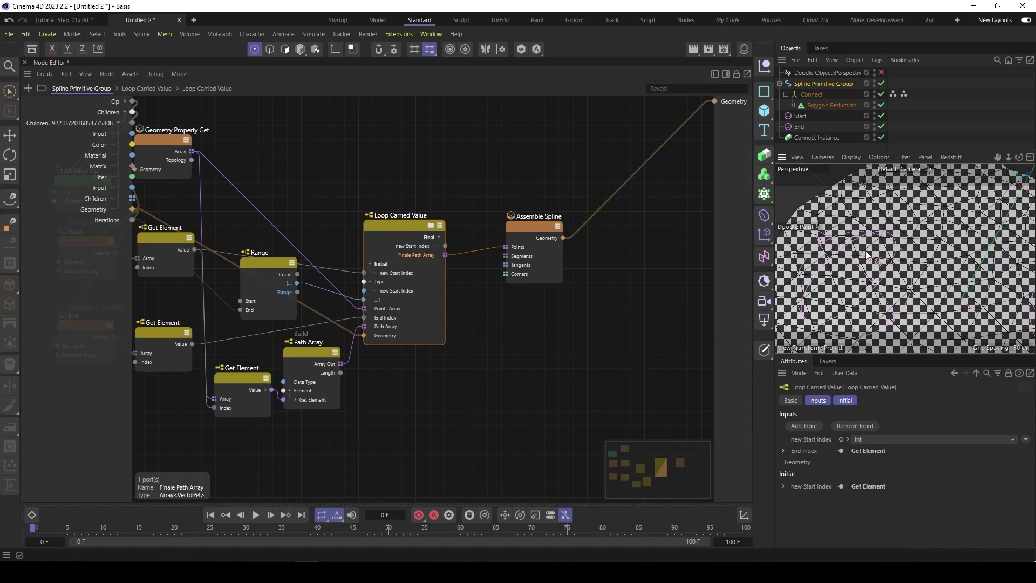
{"action": "scroll", "coordinate": [874, 240], "scroll_direction": "up", "scroll_amount": 6}
{"action": "left_click_drag", "start_coordinate": [885, 273], "coordinate": [856, 299], "text": "alt"}
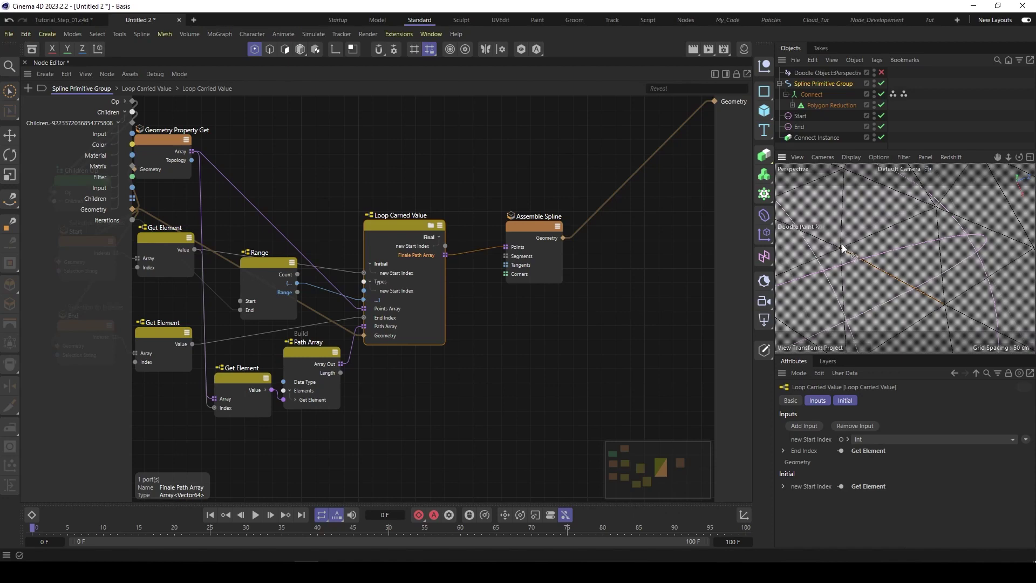
{"action": "left_click_drag", "start_coordinate": [947, 271], "coordinate": [858, 257], "text": "alt"}
{"action": "left_click_drag", "start_coordinate": [772, 262], "coordinate": [686, 262]}
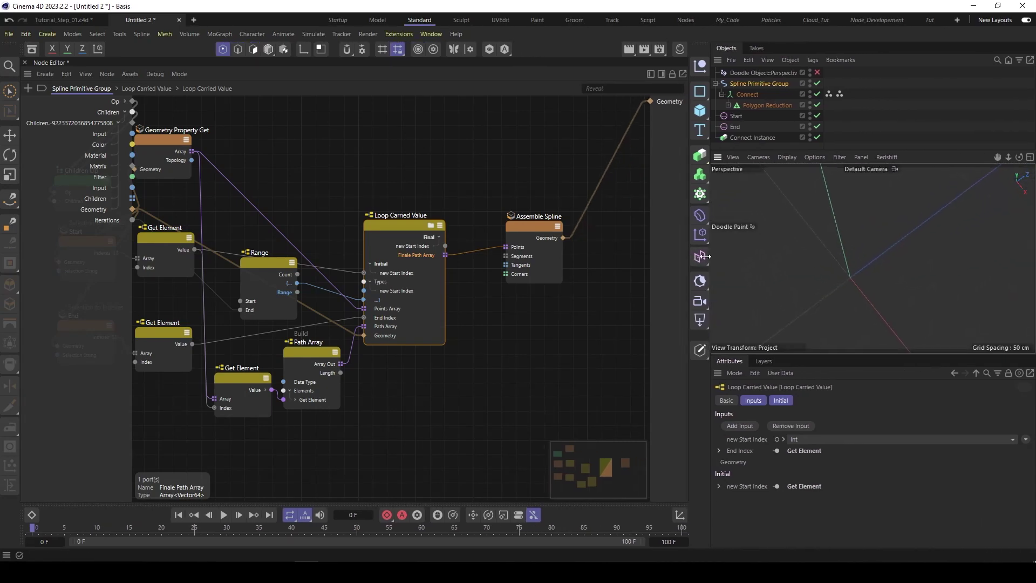
Raise the Spline Primitive Group's Iterations to 9
{"action": "left_click", "coordinate": [726, 82]}
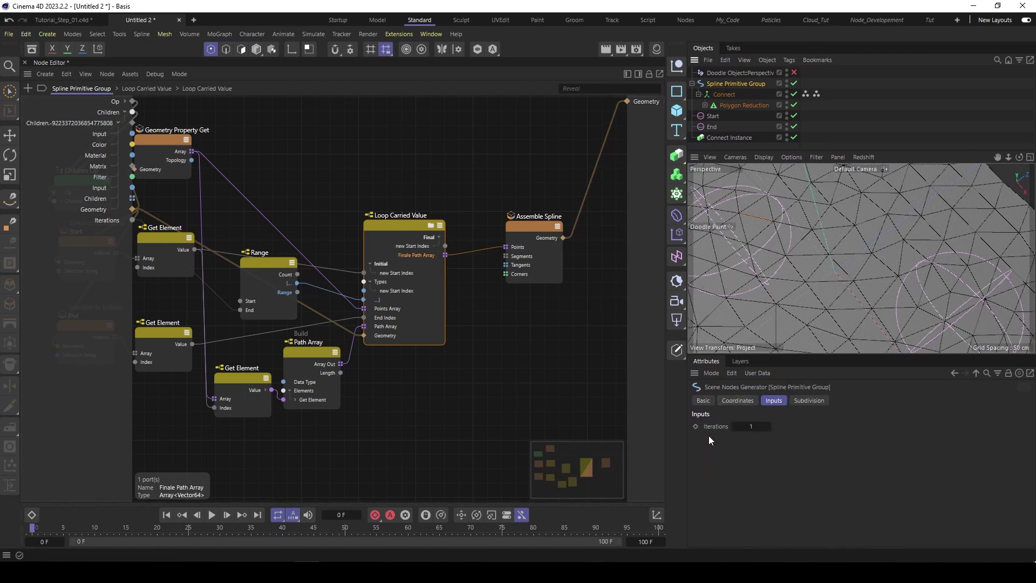
{"action": "left_click", "coordinate": [768, 426]}
{"action": "left_click", "coordinate": [768, 427]}
{"action": "left_click", "coordinate": [768, 426]}
{"action": "left_click", "coordinate": [768, 426]}
{"action": "left_click", "coordinate": [768, 426]}
Set the Spline Primitive Group's subdivision Type to Linear and Intermediate Points to None
{"action": "left_click", "coordinate": [522, 225]}
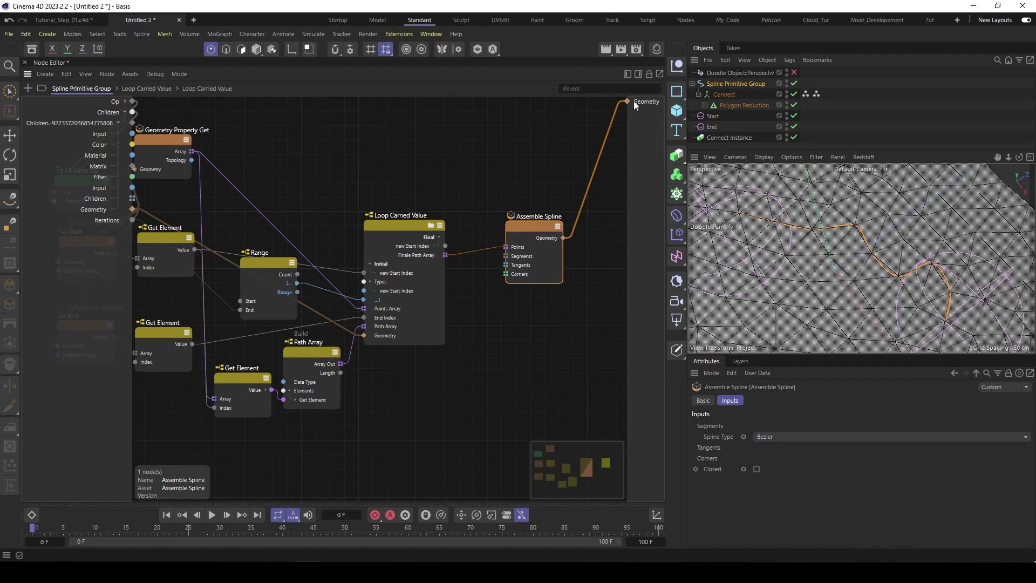
{"action": "left_click", "coordinate": [740, 83]}
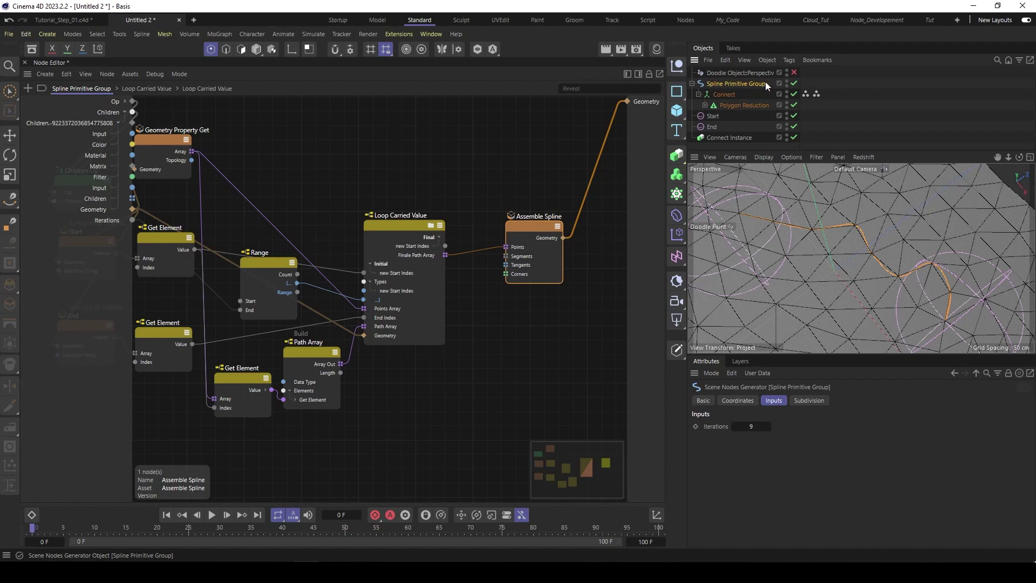
{"action": "left_click", "coordinate": [809, 401]}
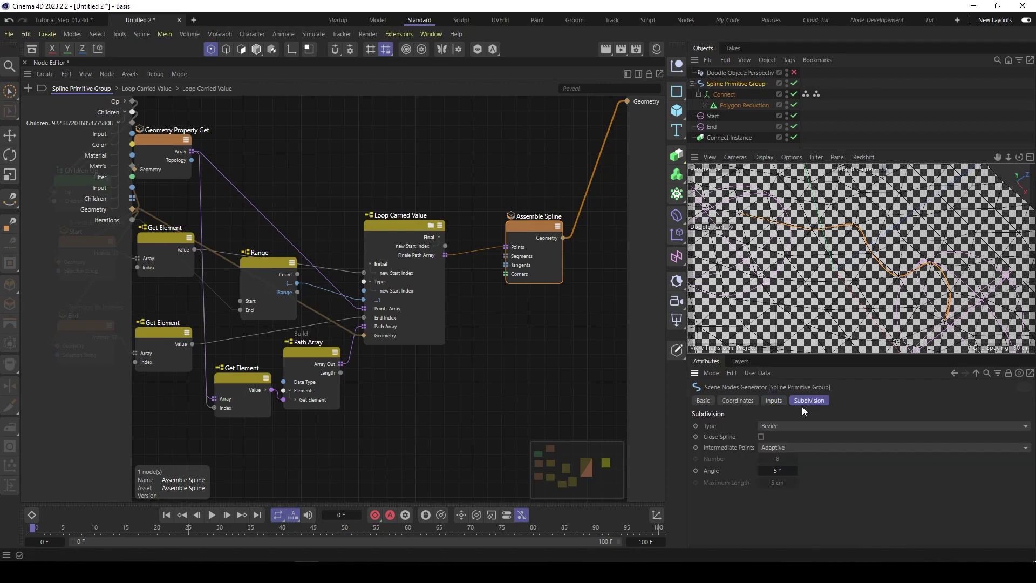
{"action": "left_click", "coordinate": [785, 426]}
{"action": "left_click", "coordinate": [782, 437]}
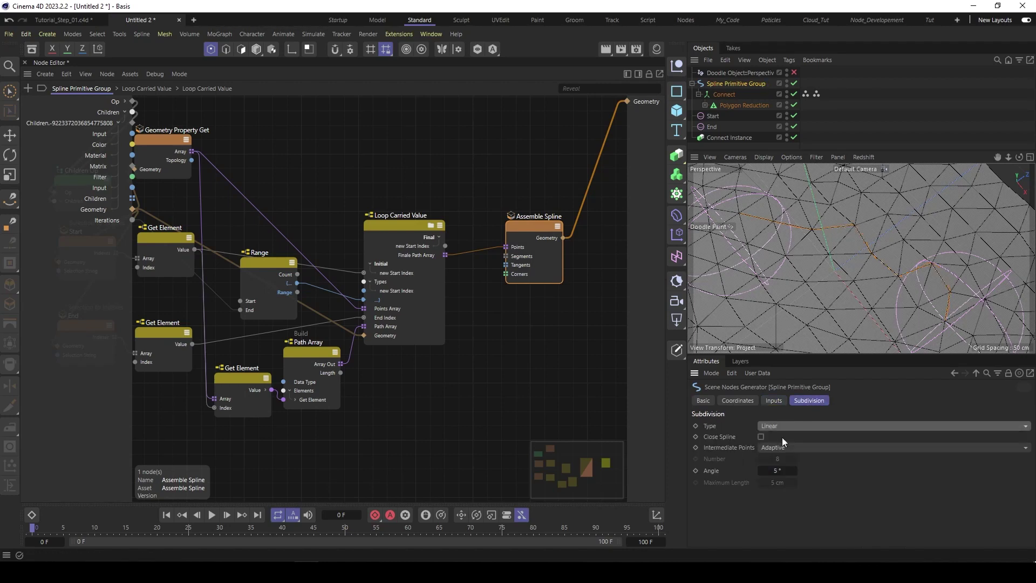
{"action": "left_click", "coordinate": [798, 447]}
{"action": "left_click", "coordinate": [788, 458]}
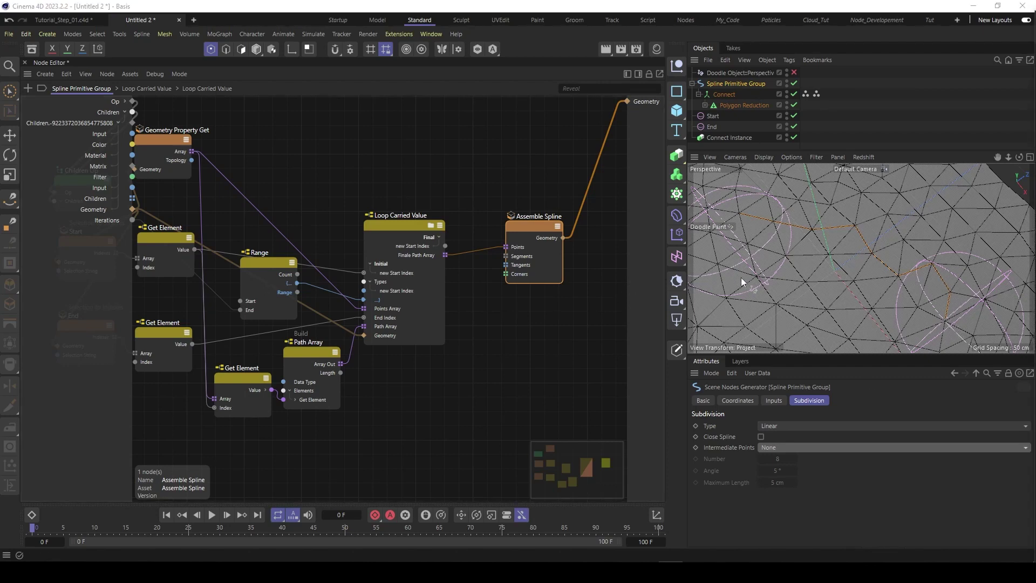
Set the Spline Primitive Group's subdivision Type to B-Spline and Intermediate Points to Uniform
{"action": "left_click", "coordinate": [395, 225]}
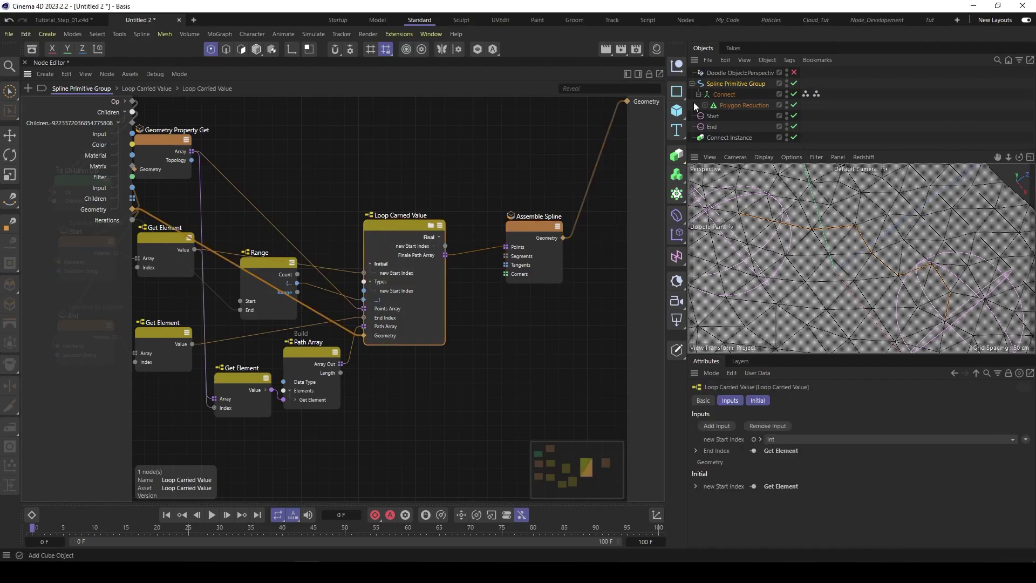
{"action": "left_click", "coordinate": [734, 84]}
{"action": "left_click", "coordinate": [830, 424]}
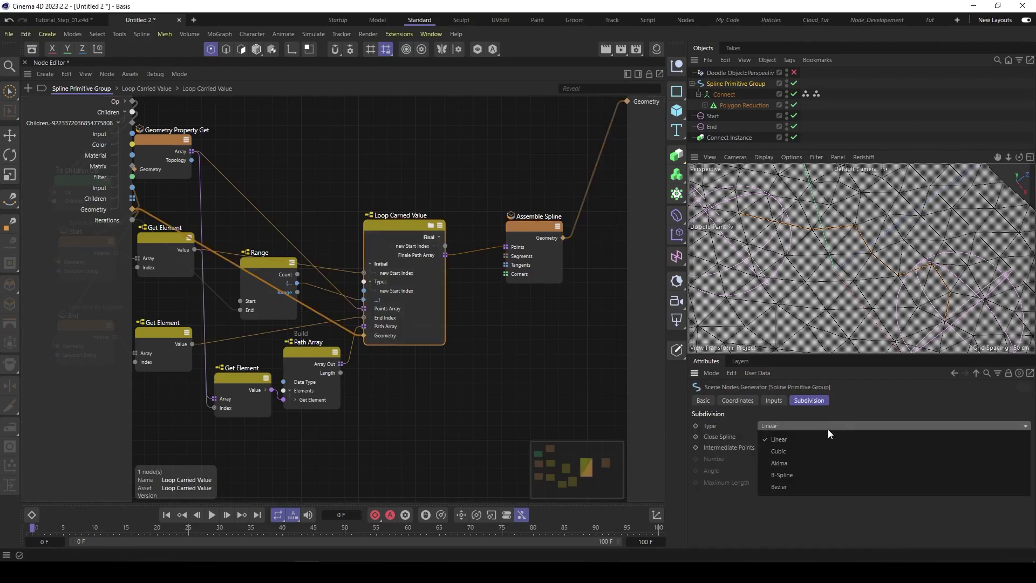
{"action": "left_click", "coordinate": [798, 475]}
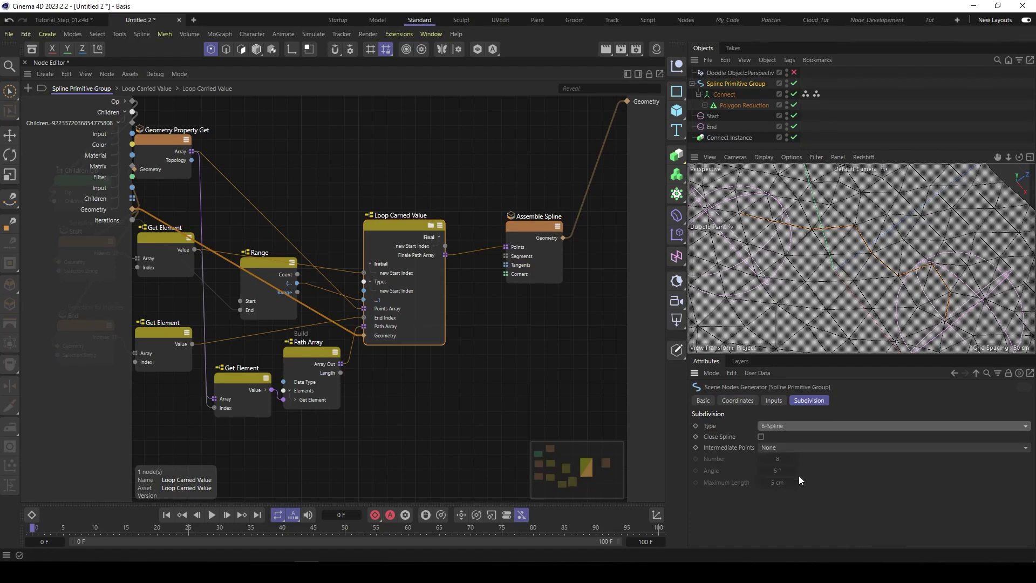
{"action": "left_click", "coordinate": [781, 448]}
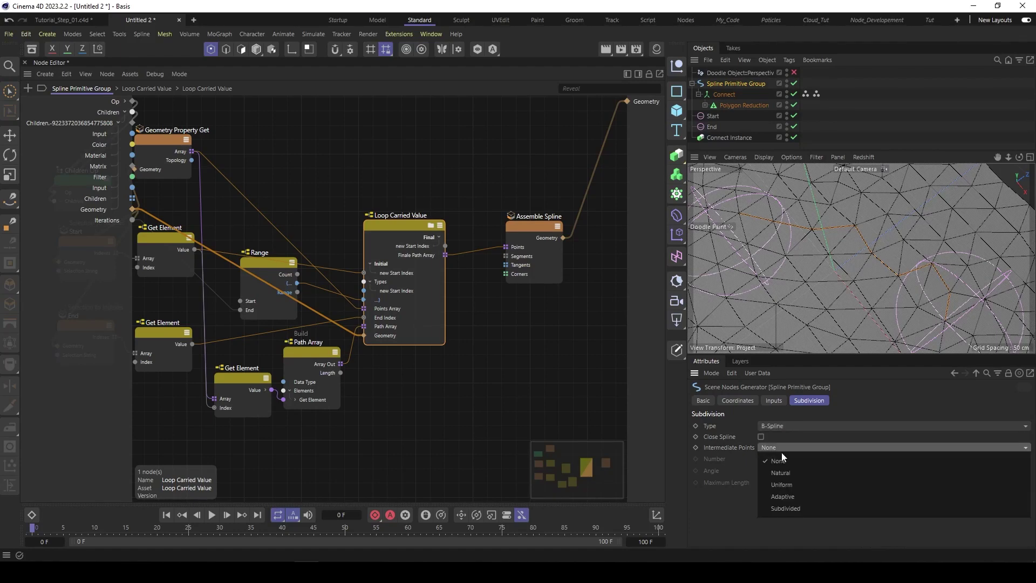
{"action": "left_click", "coordinate": [788, 484]}
Inspect the end of the spline path up close and lower the Spline Primitive Group's Iterations to 8
{"action": "scroll", "coordinate": [960, 296], "scroll_direction": "up", "scroll_amount": 5}
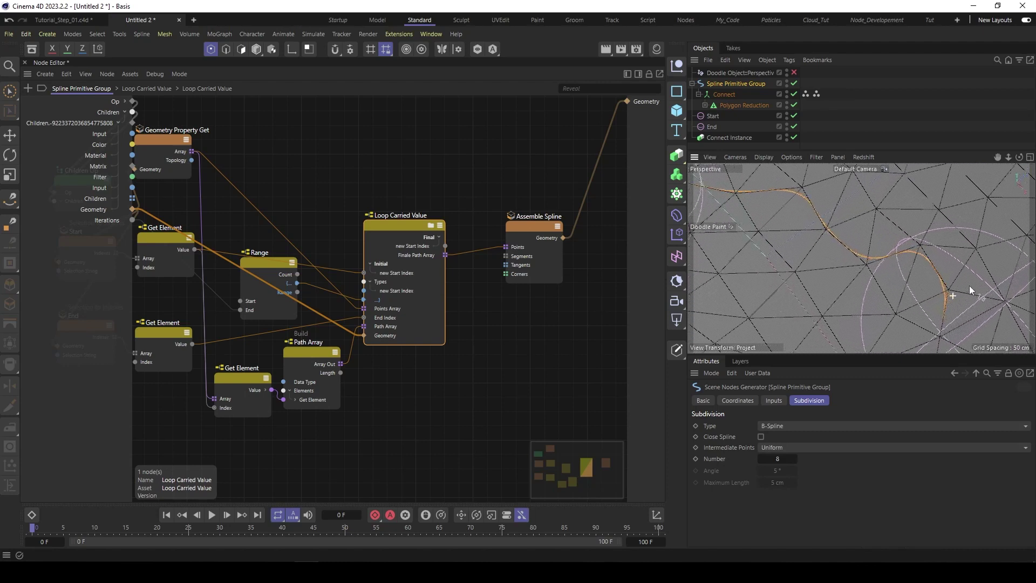
{"action": "scroll", "coordinate": [969, 289], "scroll_direction": "up", "scroll_amount": 5}
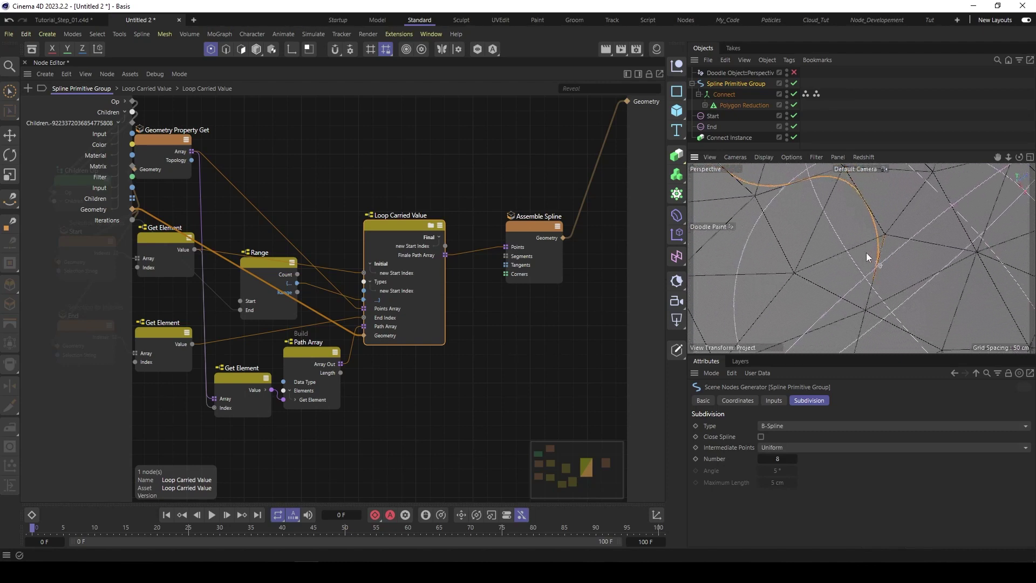
{"action": "scroll", "coordinate": [868, 257], "scroll_direction": "up", "scroll_amount": 2}
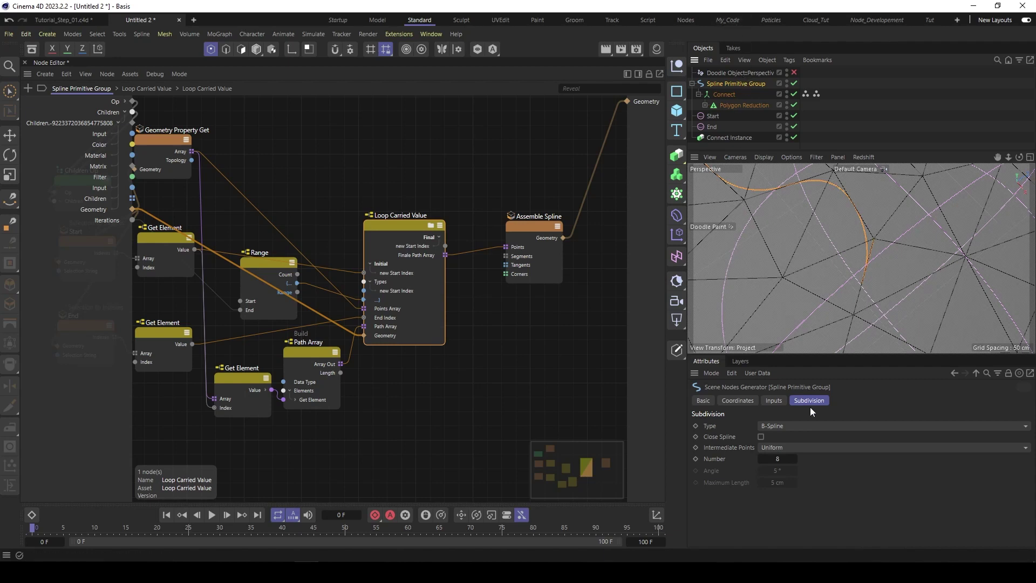
{"action": "left_click", "coordinate": [773, 401]}
{"action": "left_click_drag", "start_coordinate": [738, 427], "coordinate": [736, 426]}
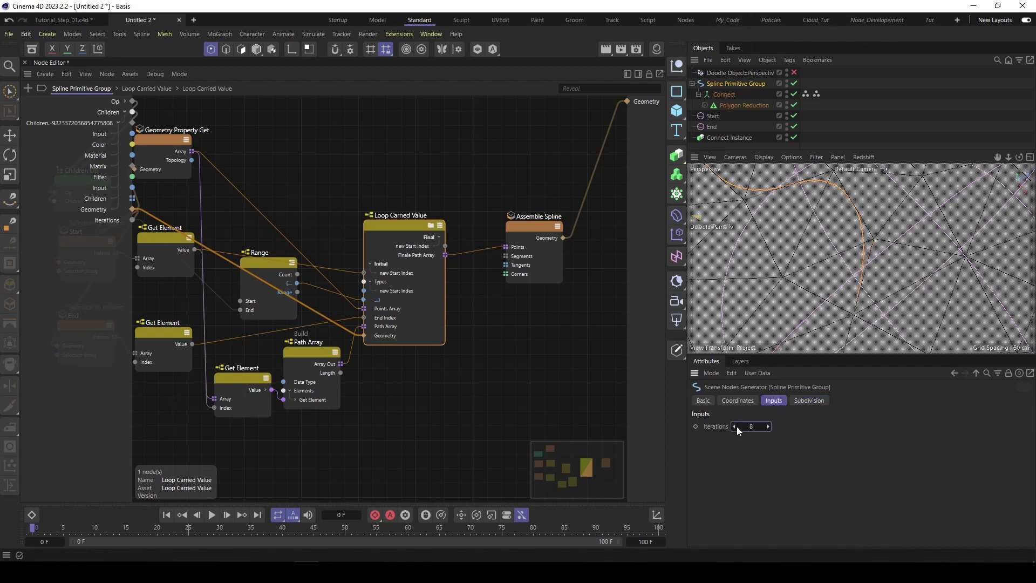
Raise the Spline Primitive Group's Iterations to 10
{"action": "left_click", "coordinate": [735, 426]}
{"action": "left_click", "coordinate": [768, 426]}
{"action": "double_click", "coordinate": [768, 426]}
Inside the outer Loop Carried Value group, add a Compare node above the Get Element and Append Elements nodes
{"action": "left_click_drag", "start_coordinate": [398, 225], "coordinate": [404, 219]}
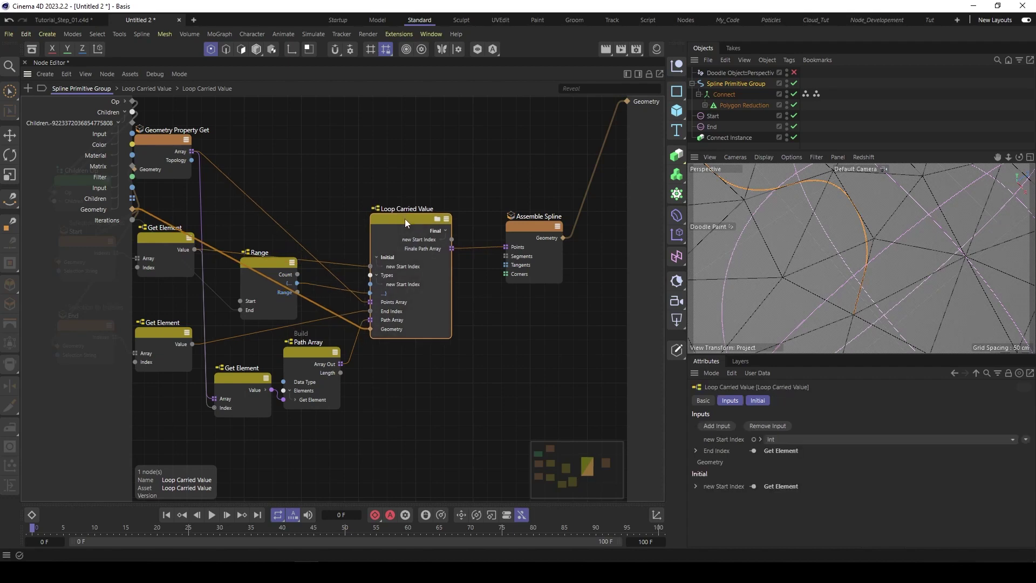
{"action": "double_click", "coordinate": [400, 219]}
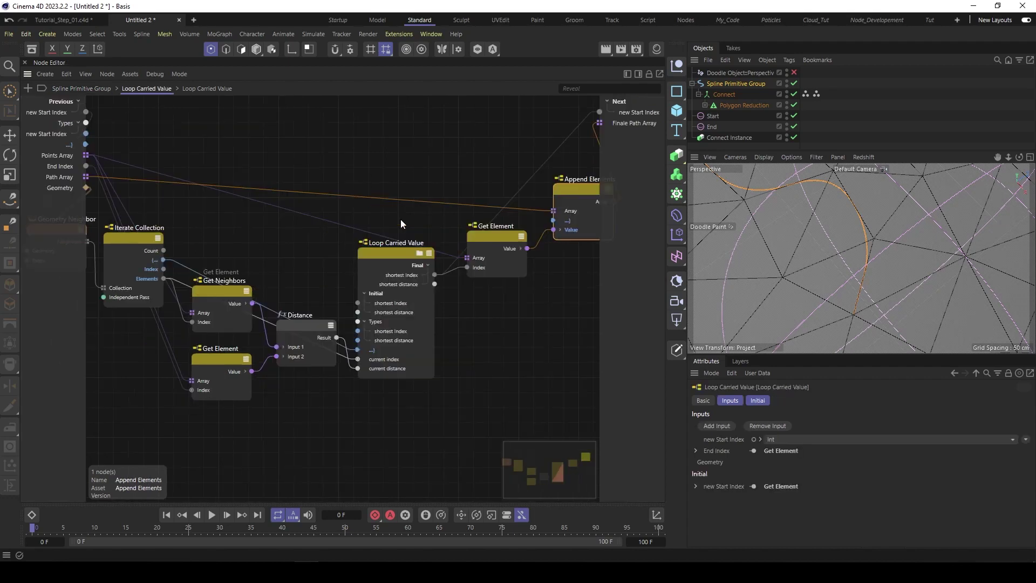
{"action": "middle_click_drag", "start_coordinate": [419, 169], "coordinate": [342, 202]}
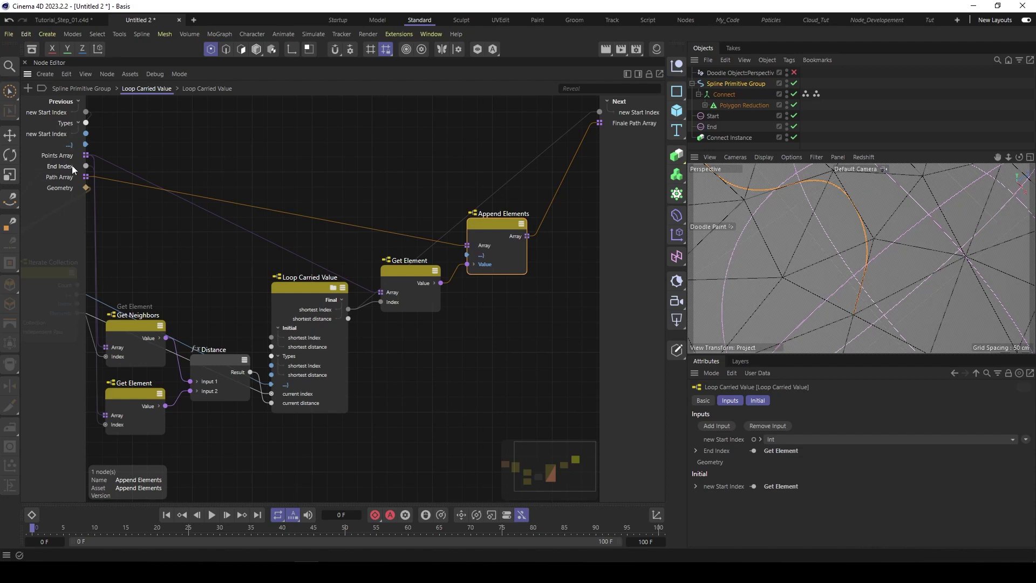
{"action": "double_click", "coordinate": [425, 169]}
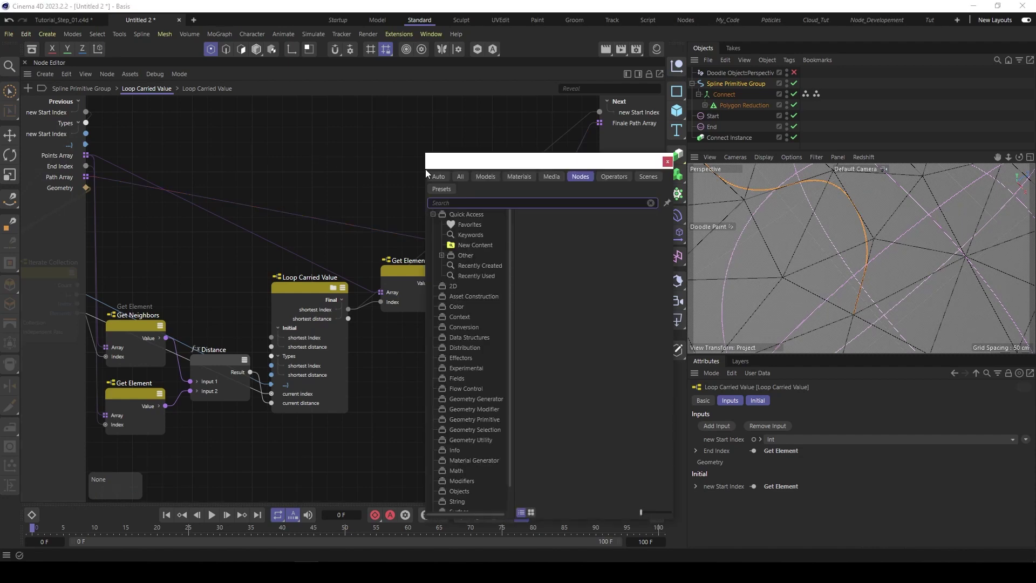
{"action": "type", "text": "compa"}
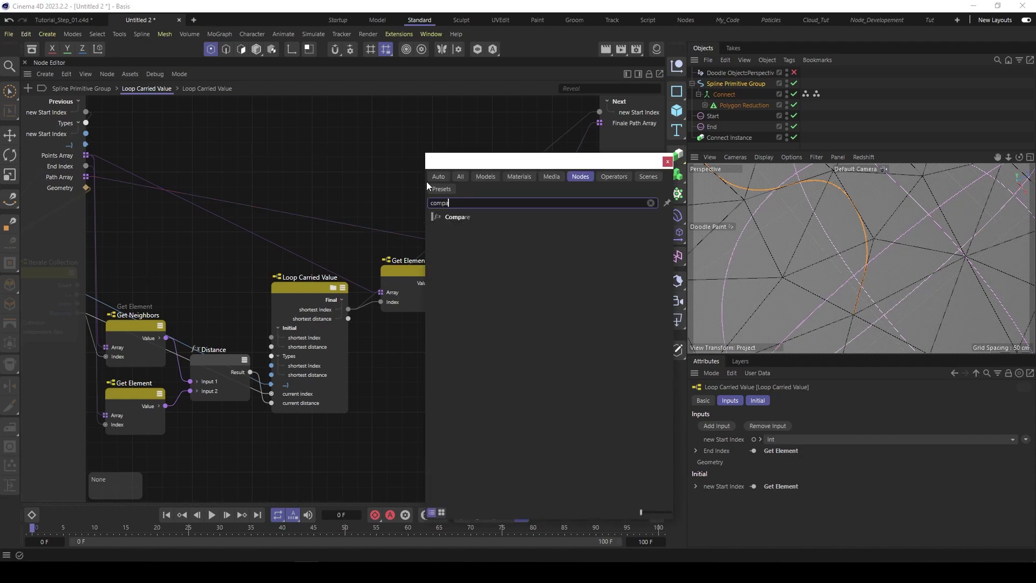
{"action": "double_click", "coordinate": [452, 219]}
{"action": "left_click_drag", "start_coordinate": [412, 170], "coordinate": [405, 138]}
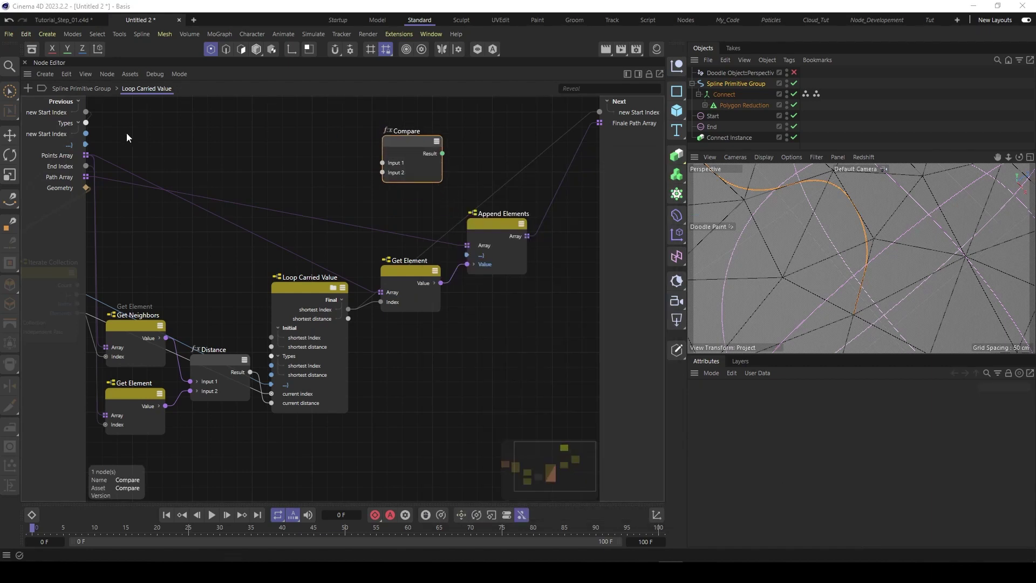
Make the Compare node test new Start Index against End Index with the Not Equals operation
{"action": "left_click_drag", "start_coordinate": [86, 111], "coordinate": [387, 150]}
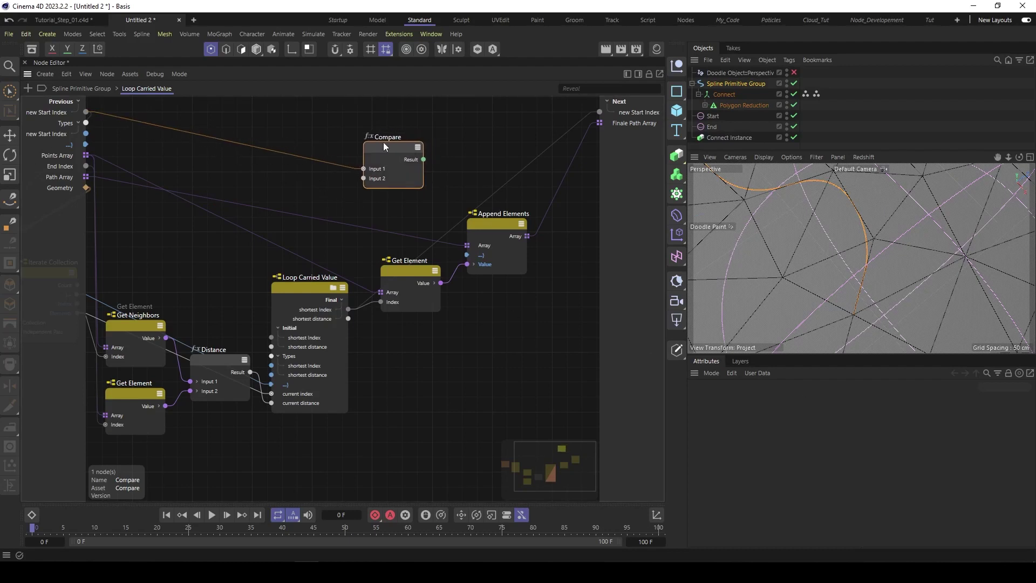
{"action": "left_click", "coordinate": [816, 425]}
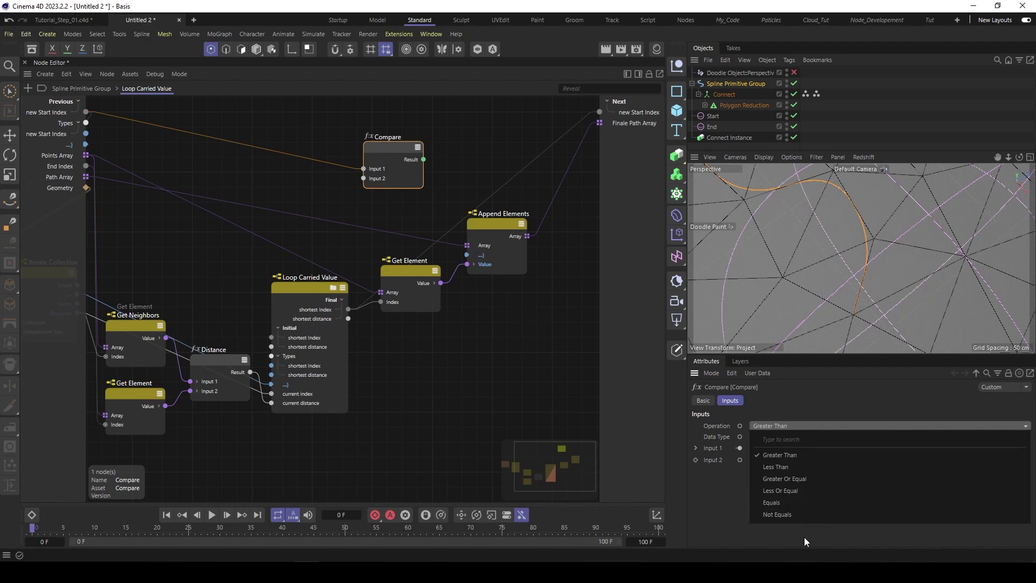
{"action": "left_click", "coordinate": [783, 515]}
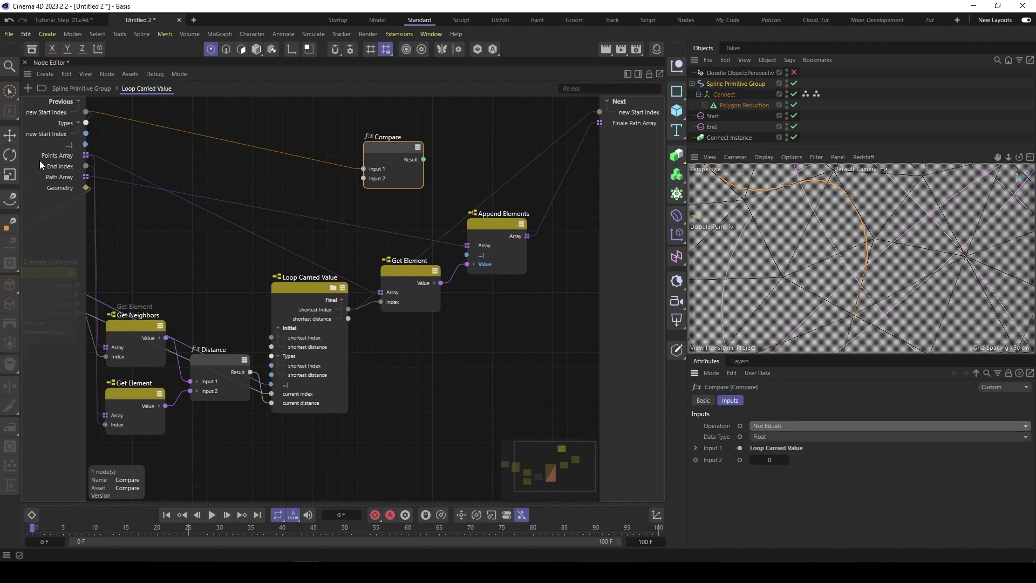
{"action": "left_click_drag", "start_coordinate": [86, 165], "coordinate": [370, 161]}
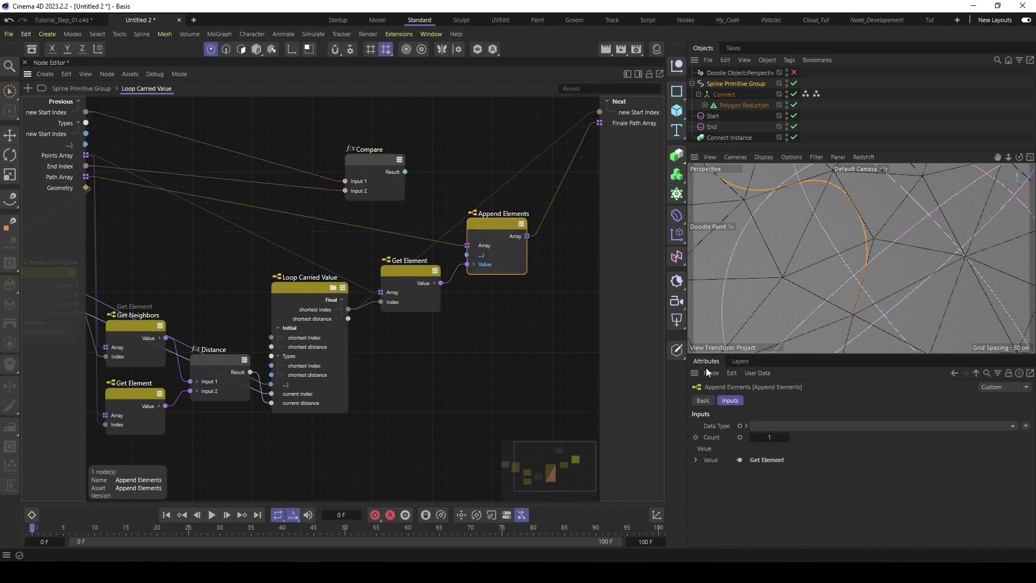
Expose the Count port on Append Elements and feed it with the Compare node's Result
{"action": "left_click", "coordinate": [739, 437]}
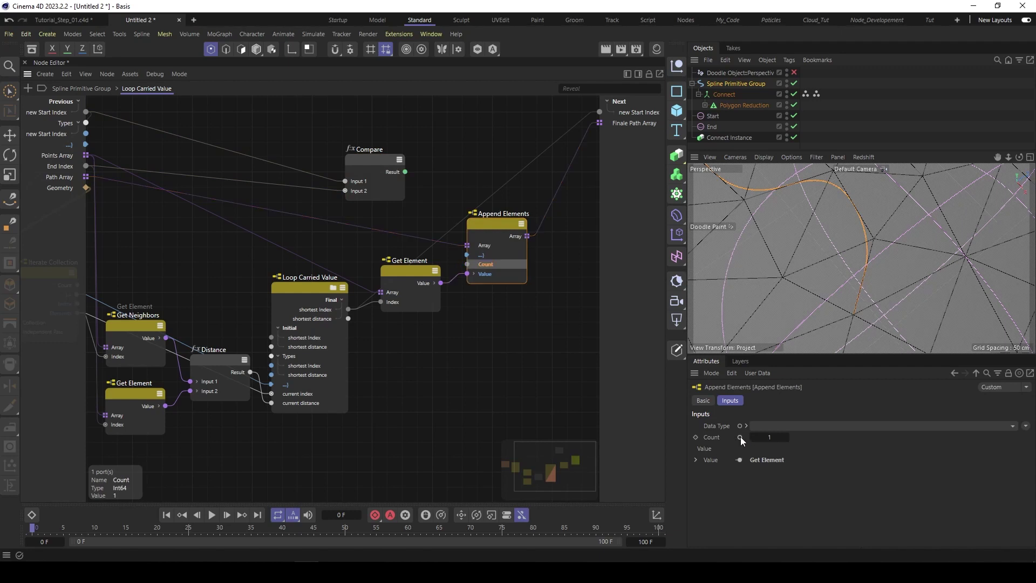
{"action": "left_click_drag", "start_coordinate": [510, 224], "coordinate": [514, 218]}
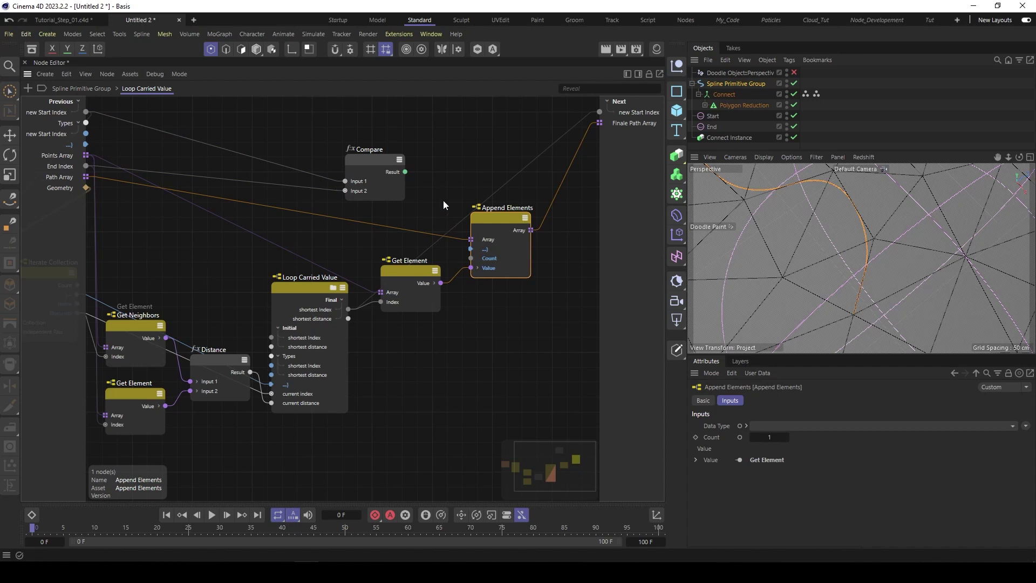
{"action": "left_click_drag", "start_coordinate": [405, 171], "coordinate": [471, 258]}
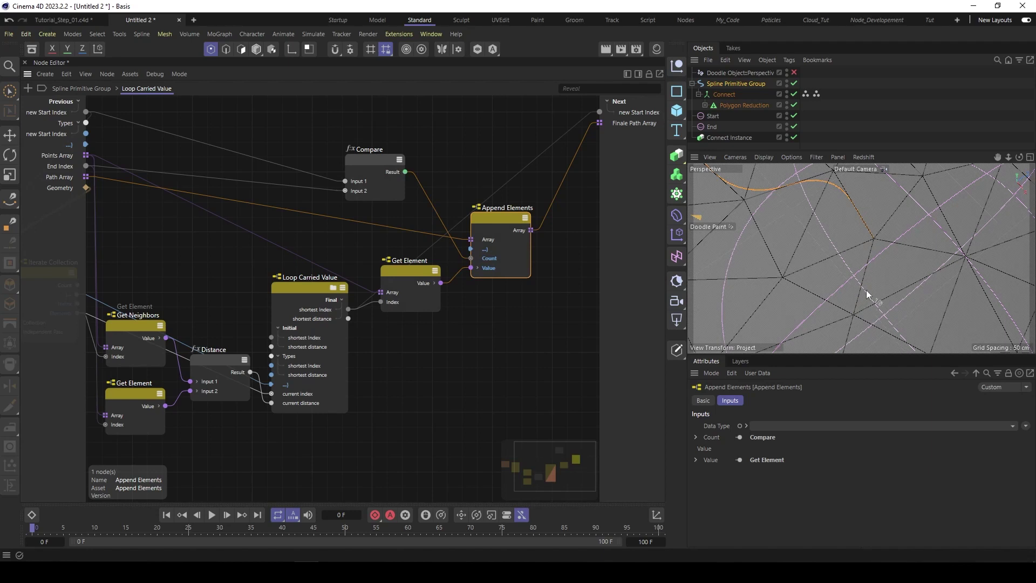
Set the Spline Primitive Group's subdivision Type to Linear and return to its Iterations setting
{"action": "left_click", "coordinate": [744, 83]}
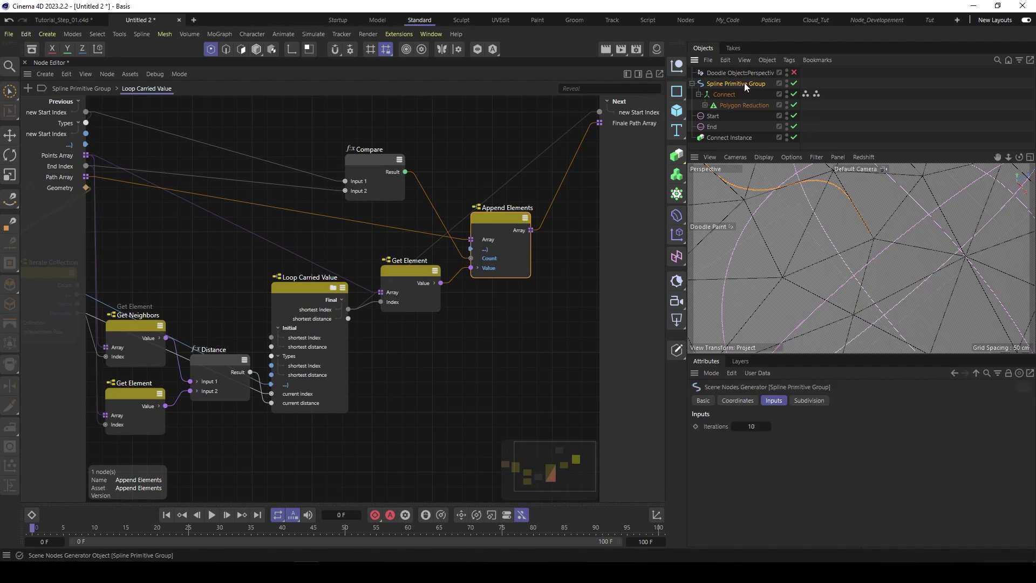
{"action": "left_click", "coordinate": [809, 400]}
{"action": "left_click", "coordinate": [819, 425]}
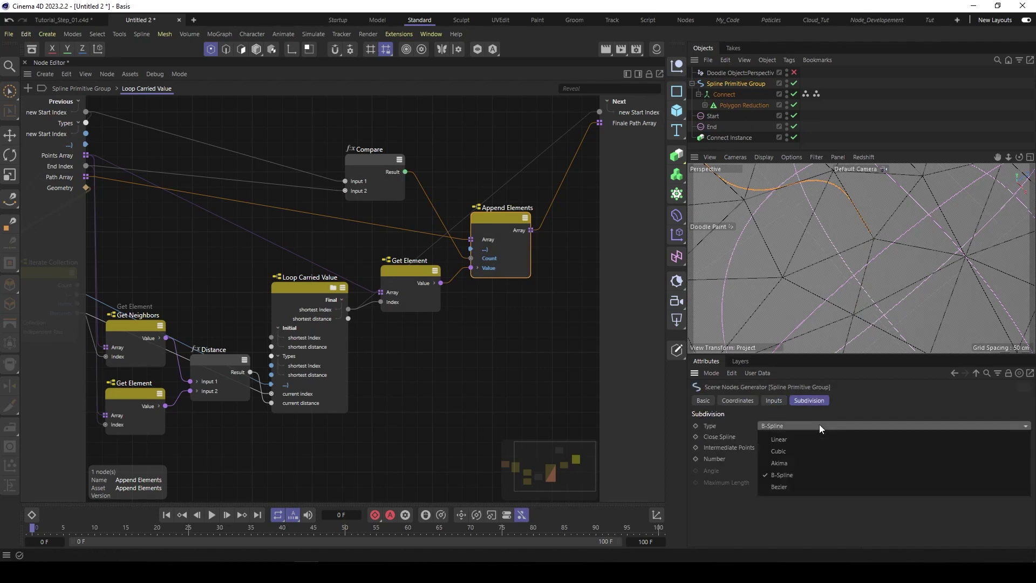
{"action": "left_click", "coordinate": [788, 439]}
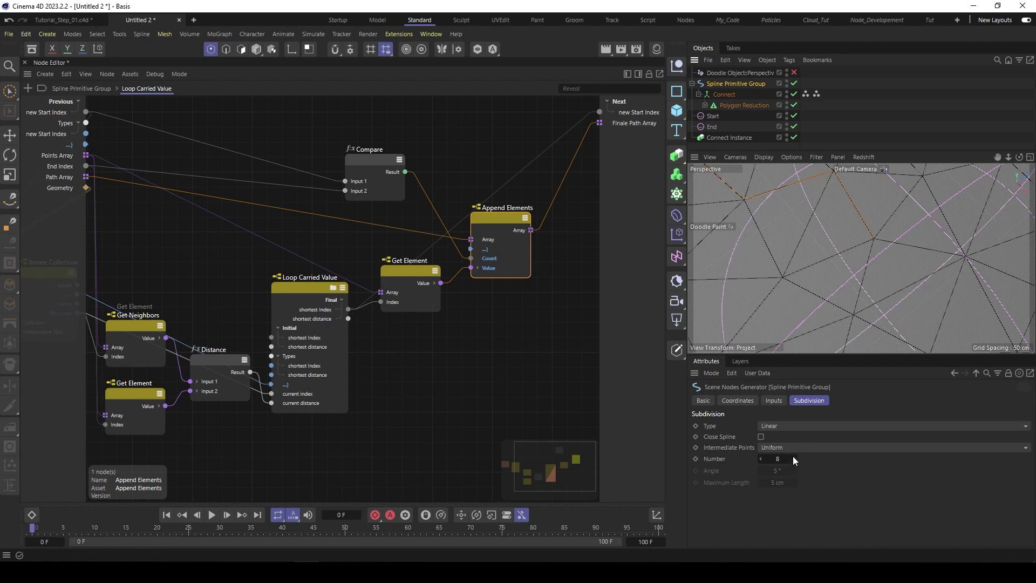
{"action": "left_click", "coordinate": [781, 400]}
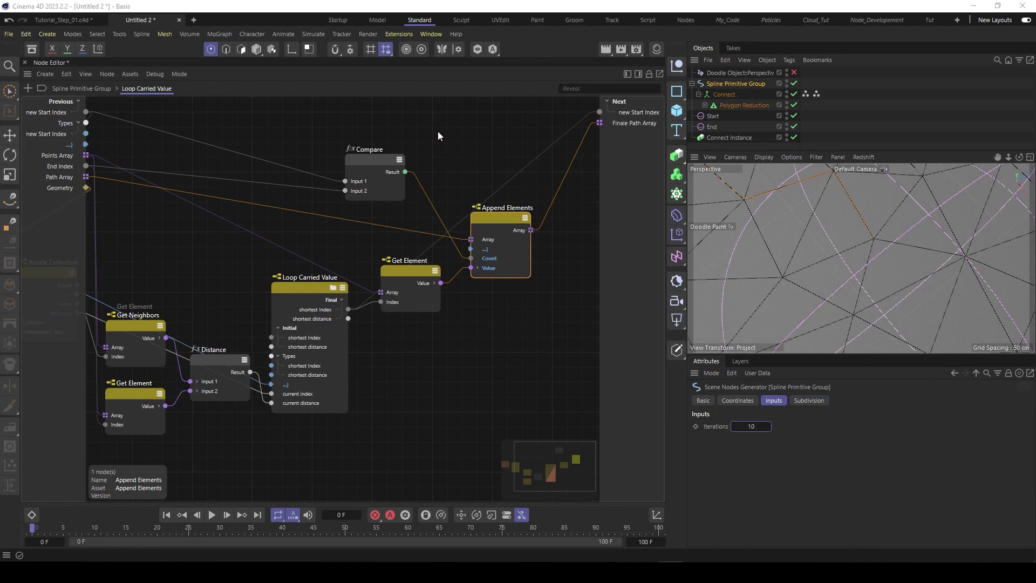
Add an If node beside the Compare node and connect Compare's Result to its Condition
{"action": "double_click", "coordinate": [467, 135]}
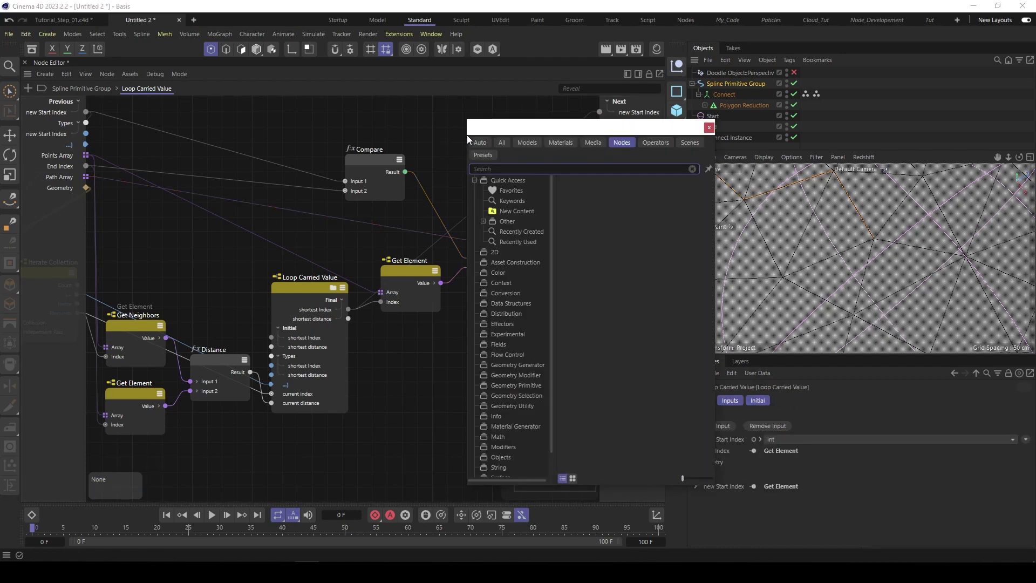
{"action": "type", "text": "if"}
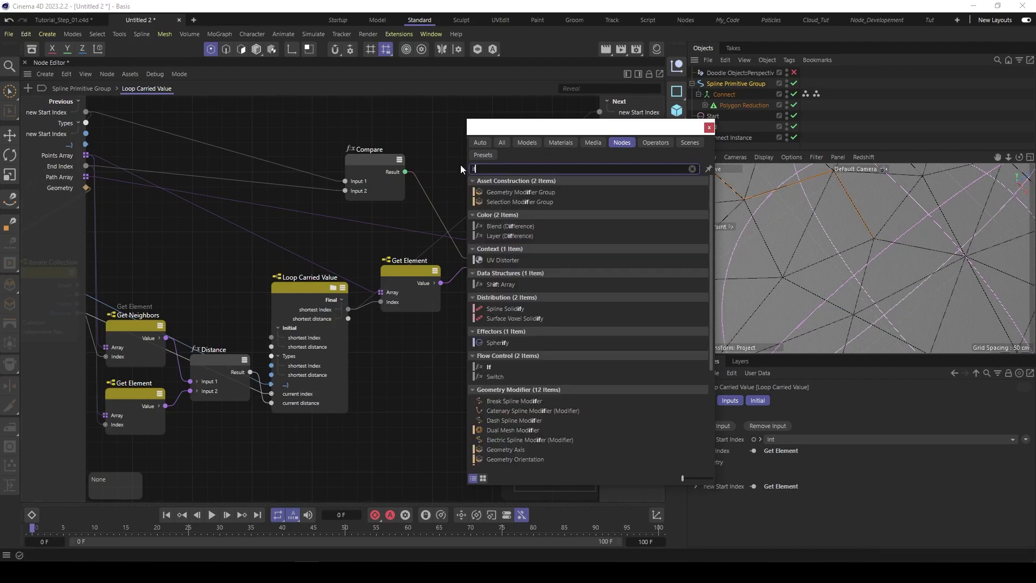
{"action": "double_click", "coordinate": [500, 368]}
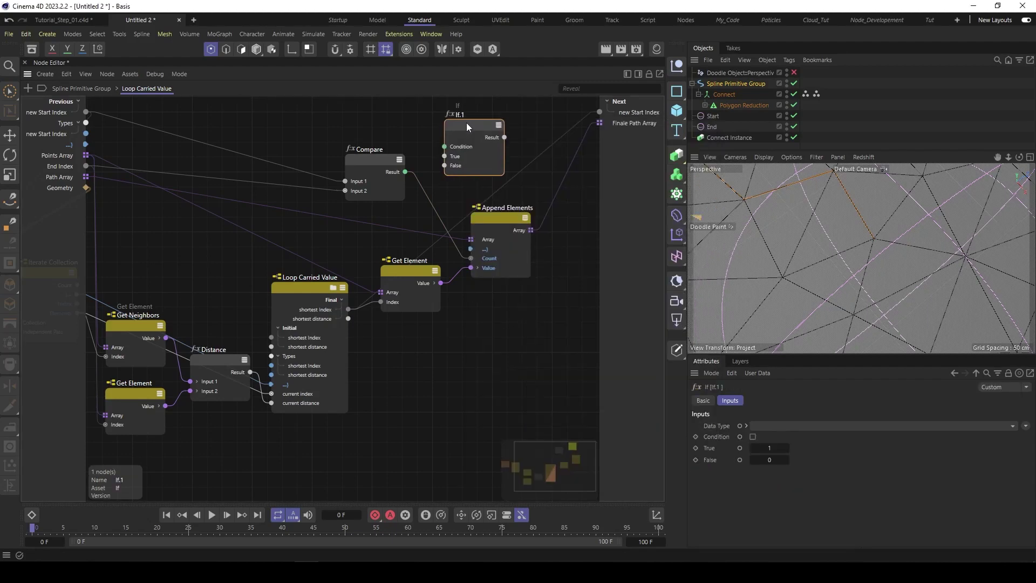
{"action": "left_click_drag", "start_coordinate": [467, 127], "coordinate": [477, 130]}
{"action": "left_click_drag", "start_coordinate": [405, 172], "coordinate": [480, 128]}
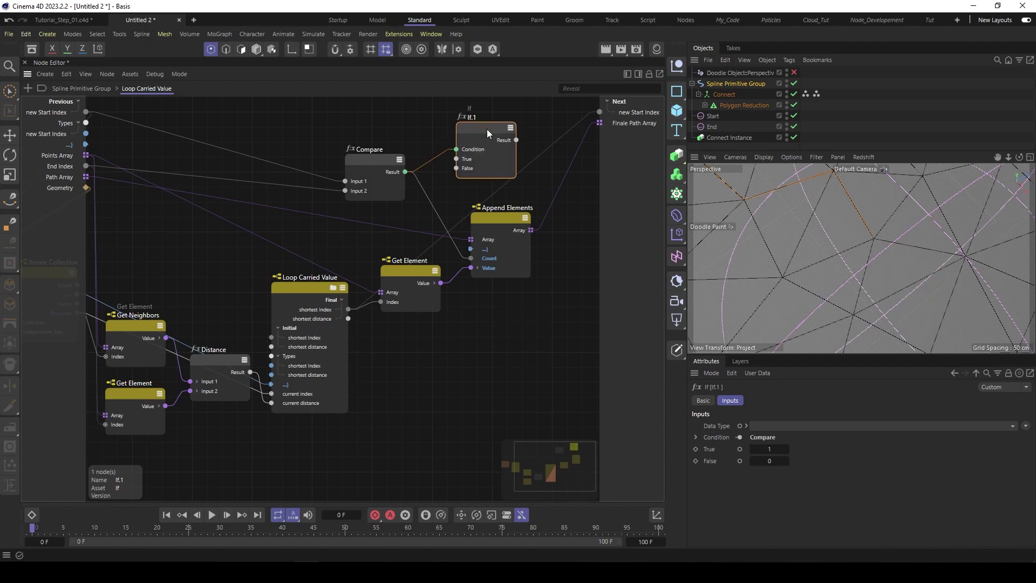
{"action": "left_click", "coordinate": [372, 167]}
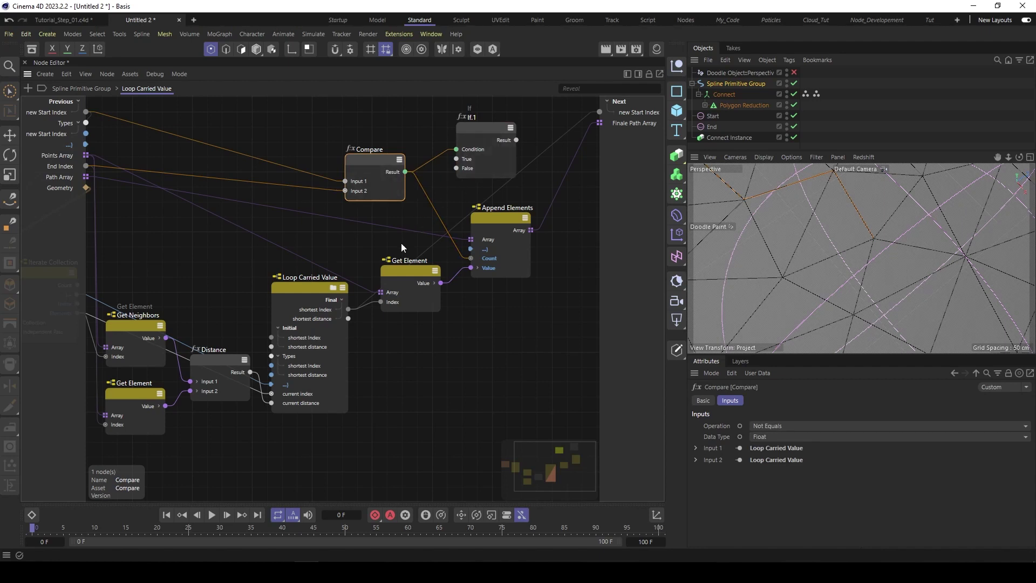
Wire shortest index to the If node's True, previous new Start Index to False, and its Result to the next new Start Index
{"action": "left_click_drag", "start_coordinate": [349, 309], "coordinate": [486, 133]}
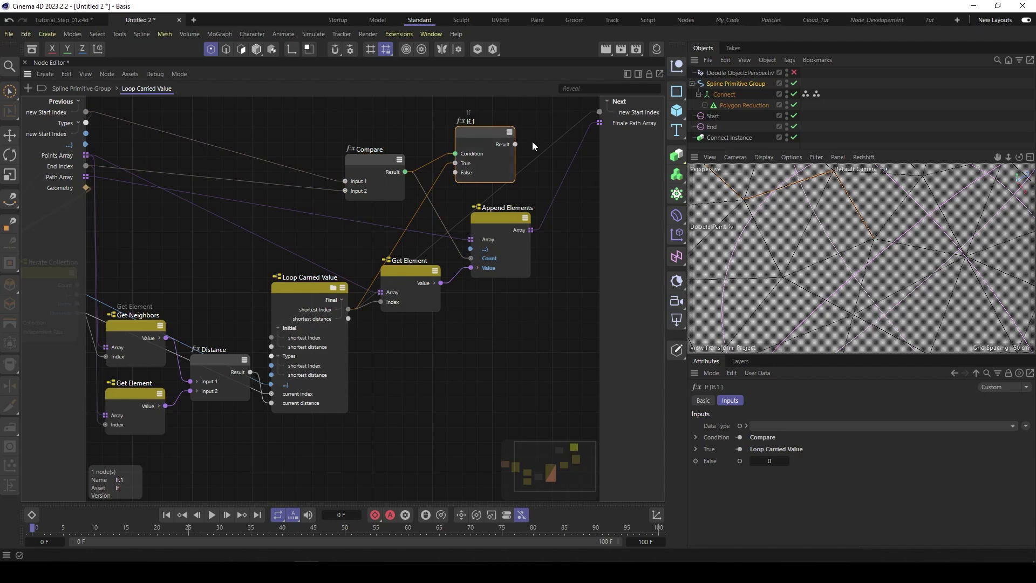
{"action": "left_click_drag", "start_coordinate": [600, 111], "coordinate": [601, 112]}
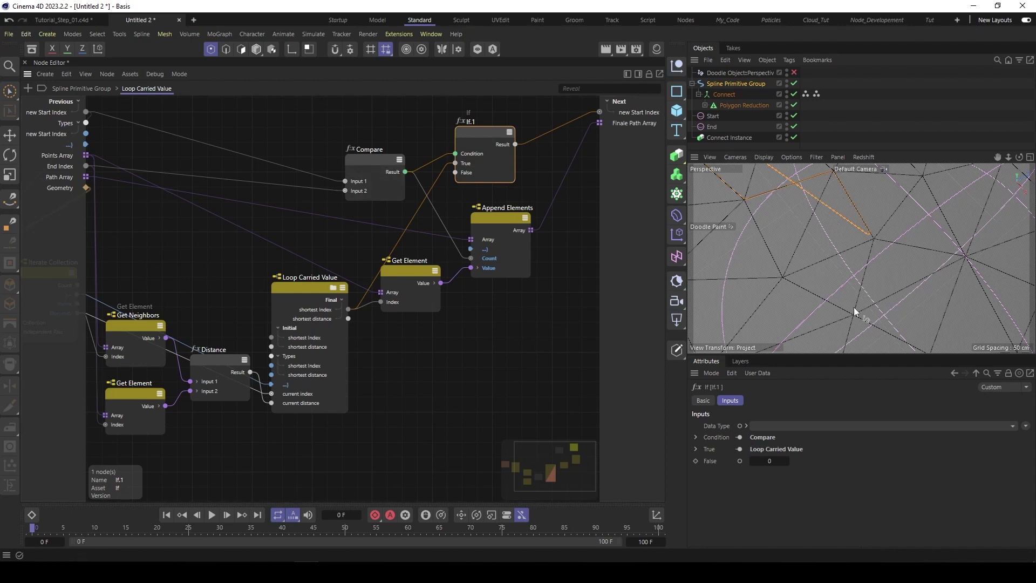
{"action": "left_click_drag", "start_coordinate": [86, 112], "coordinate": [461, 175]}
{"action": "mouse_move", "coordinate": [467, 130]}
{"action": "left_mouse_down"}
{"action": "mouse_move", "coordinate": [486, 129]}
{"action": "mouse_move", "coordinate": [475, 128]}
{"action": "left_mouse_up"}
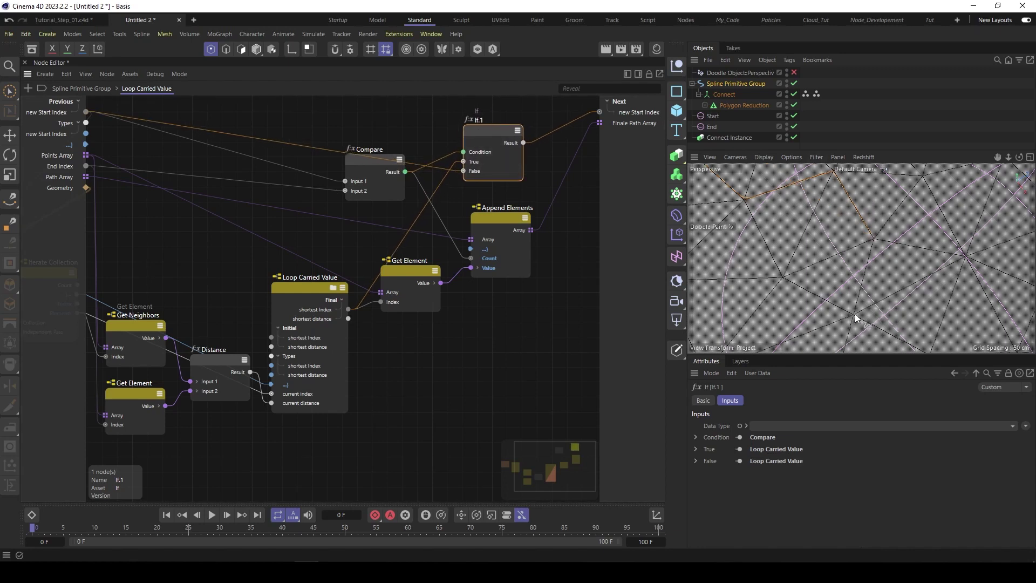
Raise the Spline Primitive Group's Iterations further and enlarge the viewport to frame the path between the Start and End fields
{"action": "left_click", "coordinate": [736, 83]}
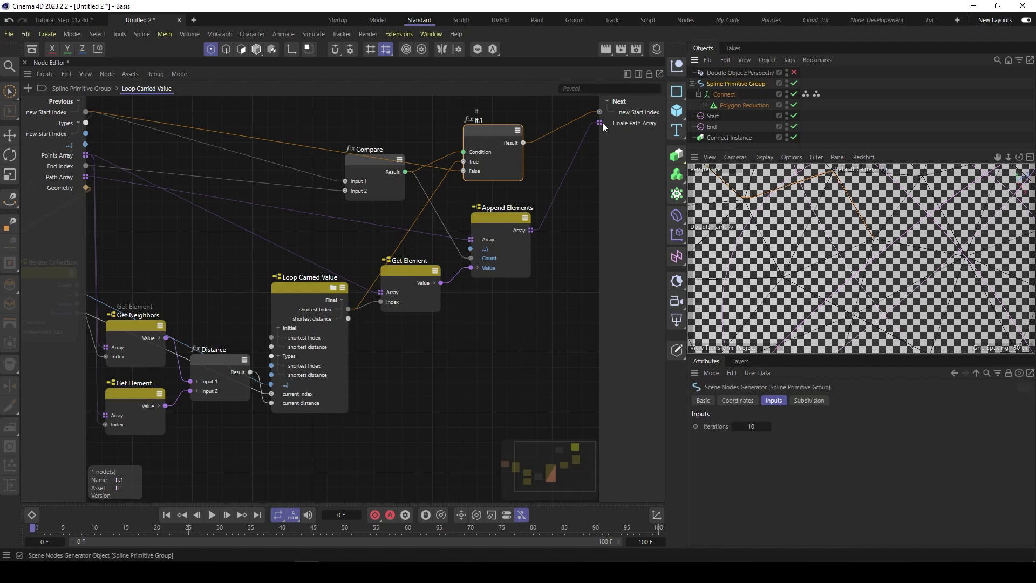
{"action": "left_click", "coordinate": [768, 426]}
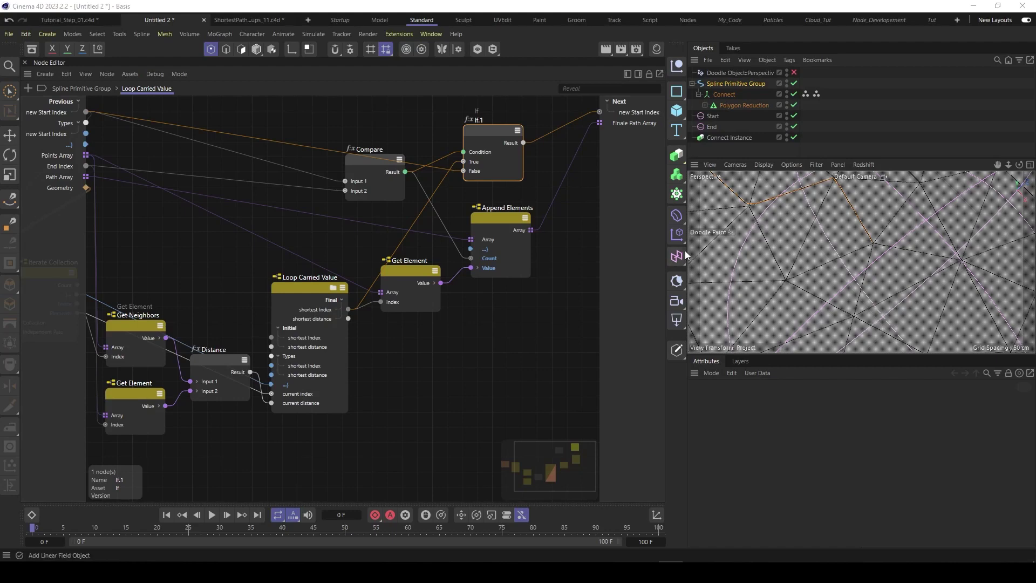
{"action": "left_click_drag", "start_coordinate": [687, 255], "coordinate": [552, 253]}
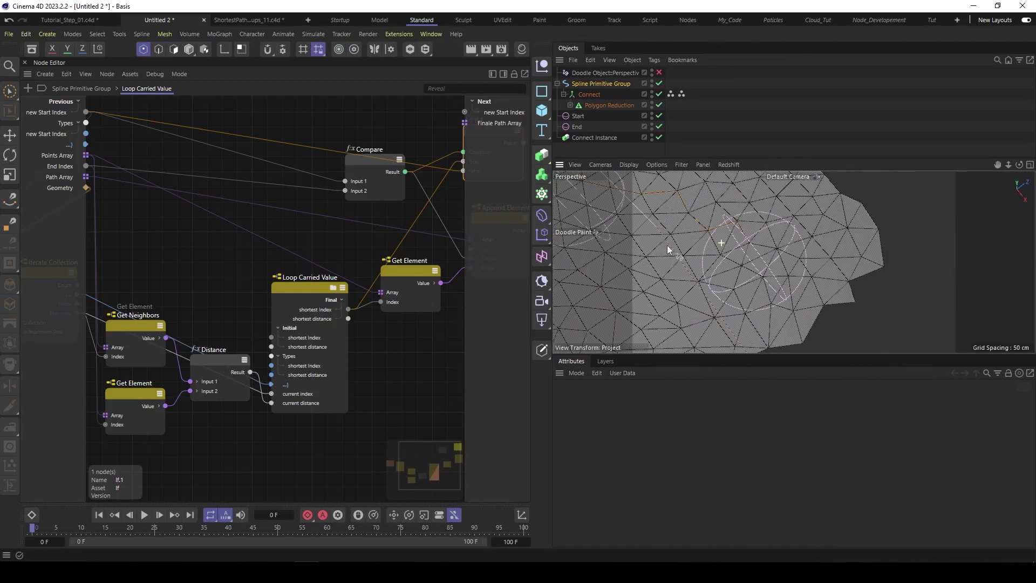
{"action": "middle_click_drag", "start_coordinate": [667, 249], "coordinate": [773, 301], "text": "alt"}
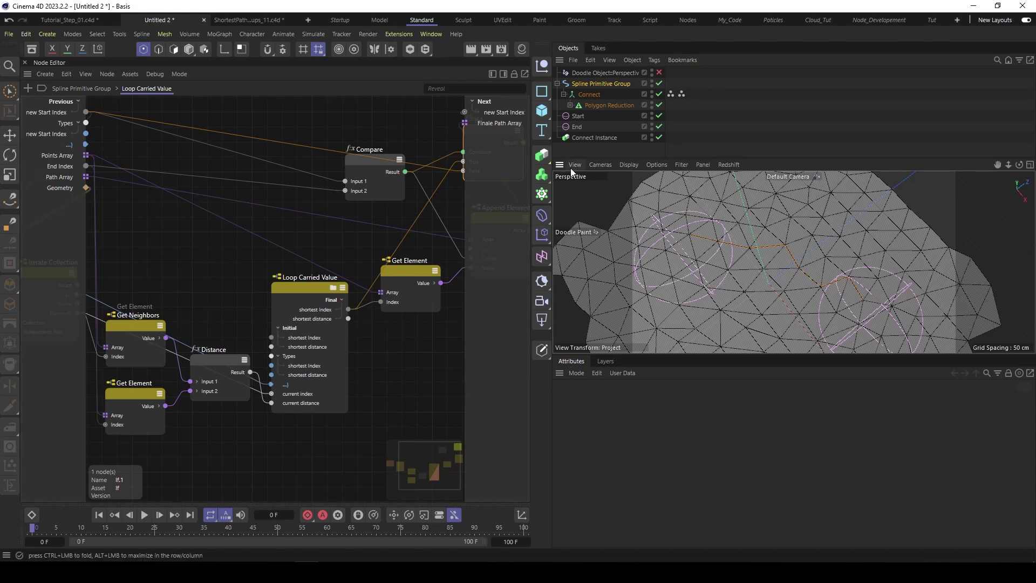
{"action": "left_click_drag", "start_coordinate": [552, 152], "coordinate": [645, 152]}
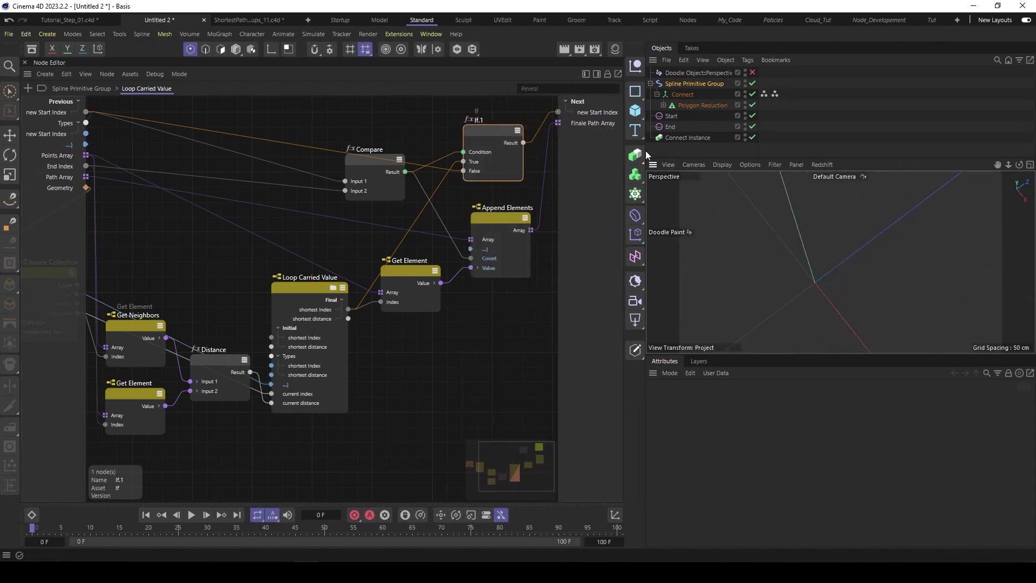
Return to the Spline Primitive Group level and move the Start selection's Get Element node slightly lower, between the Start and Range nodes
{"action": "left_click", "coordinate": [85, 89]}
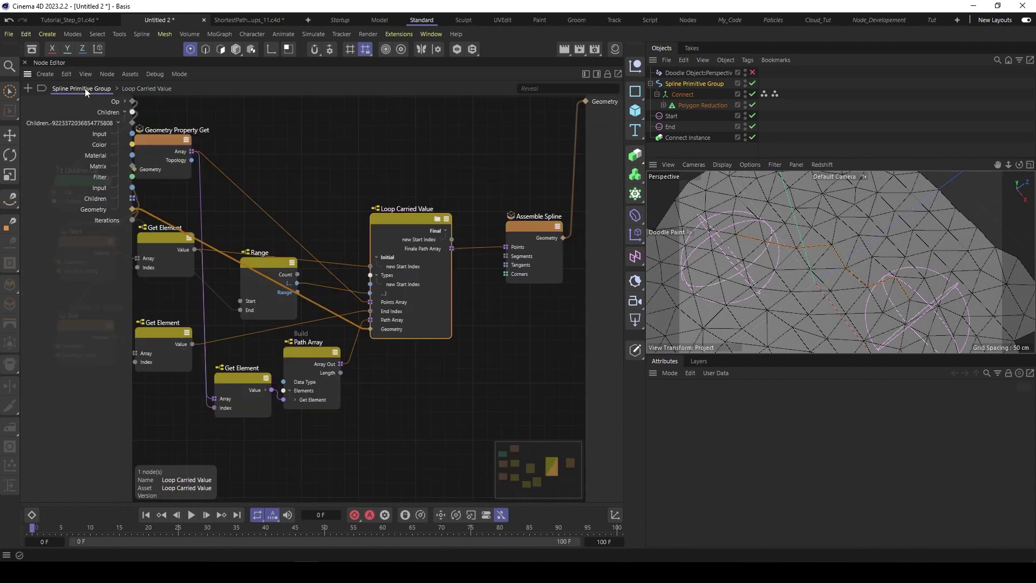
{"action": "scroll", "coordinate": [281, 199], "scroll_direction": "down", "scroll_amount": 2}
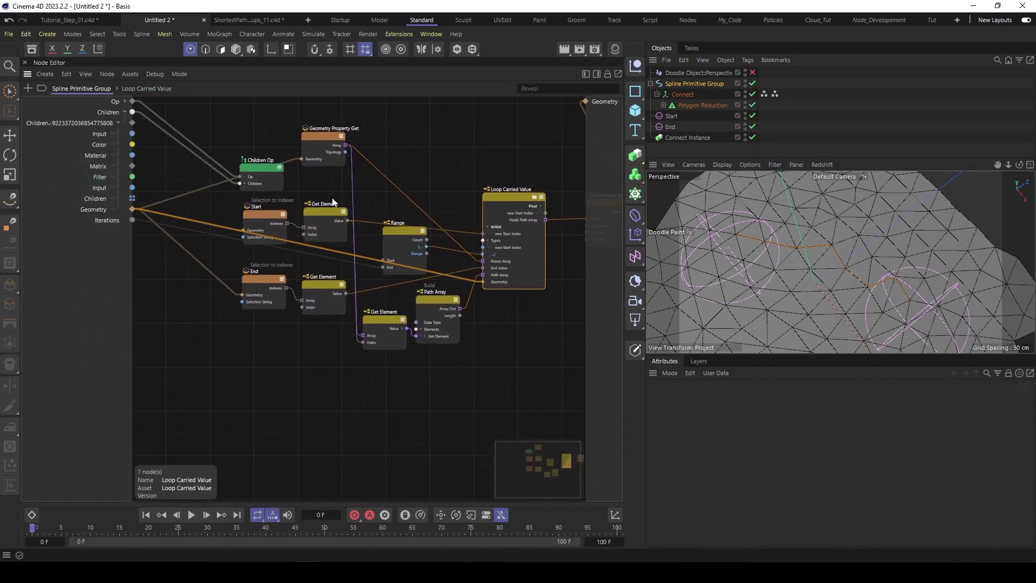
{"action": "left_click", "coordinate": [270, 215]}
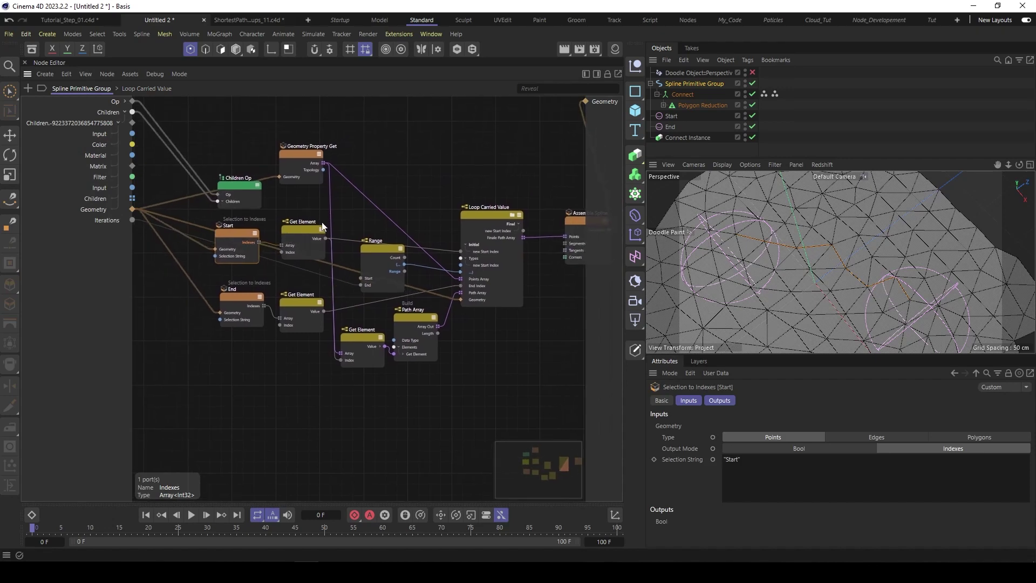
{"action": "left_click", "coordinate": [300, 233]}
{"action": "left_click_drag", "start_coordinate": [301, 232], "coordinate": [297, 245]}
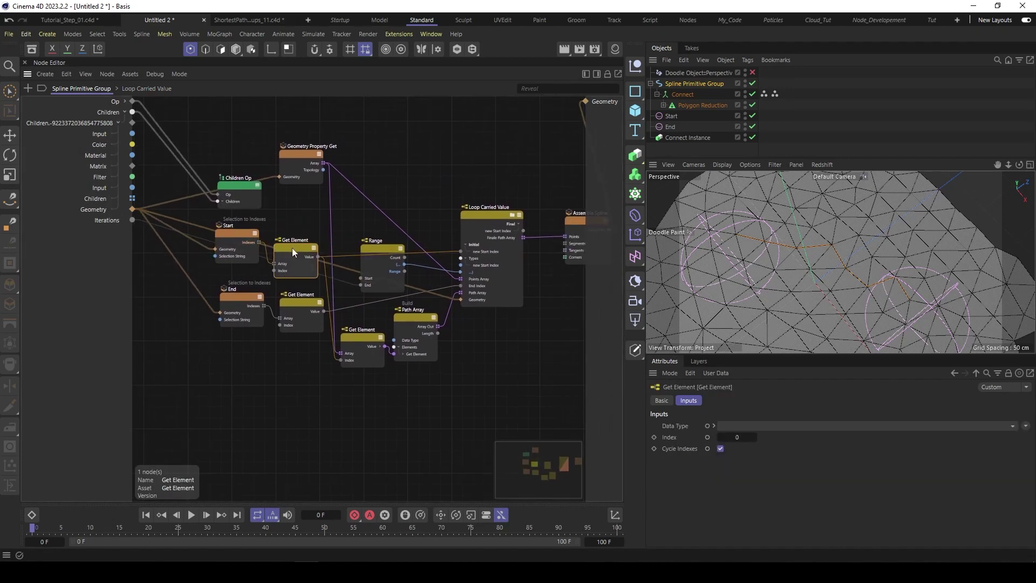
{"action": "left_click_drag", "start_coordinate": [293, 245], "coordinate": [293, 249]}
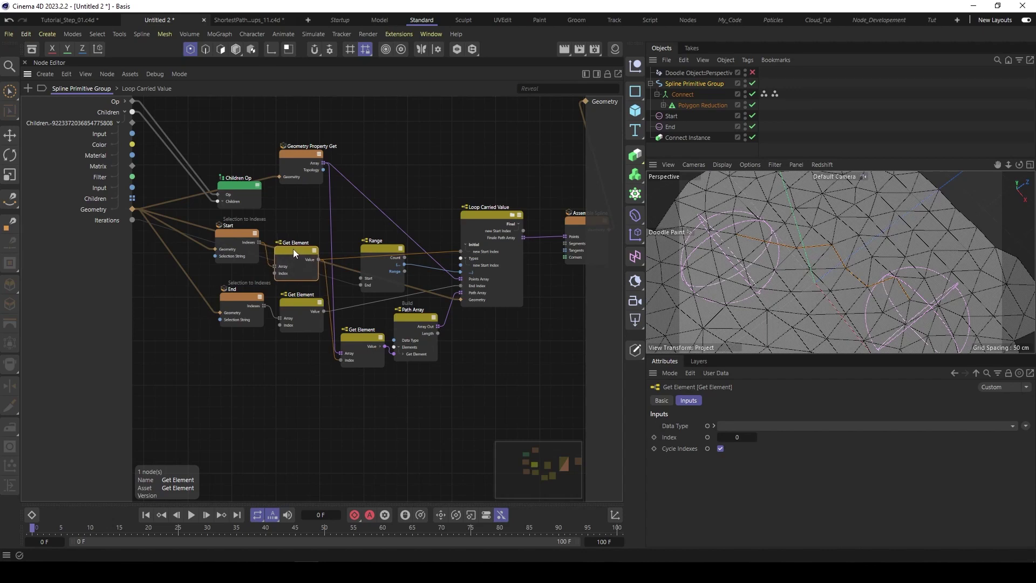
Spread out the nodes by moving End, its Get Element and the Path Array nodes lower, and Start down and outward
{"action": "left_click", "coordinate": [239, 317]}
{"action": "left_click_drag", "start_coordinate": [183, 308], "coordinate": [286, 430]}
{"action": "left_click_drag", "start_coordinate": [324, 318], "coordinate": [414, 391]}
{"action": "left_click_drag", "start_coordinate": [223, 235], "coordinate": [199, 282]}
{"action": "double_click", "coordinate": [293, 335]}
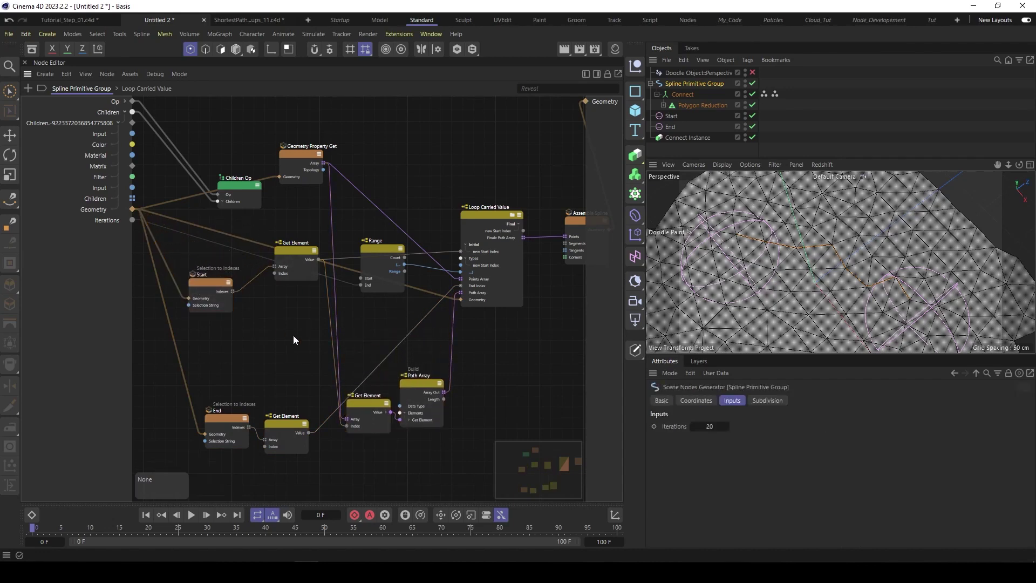
{"action": "type", "text": "iter"}
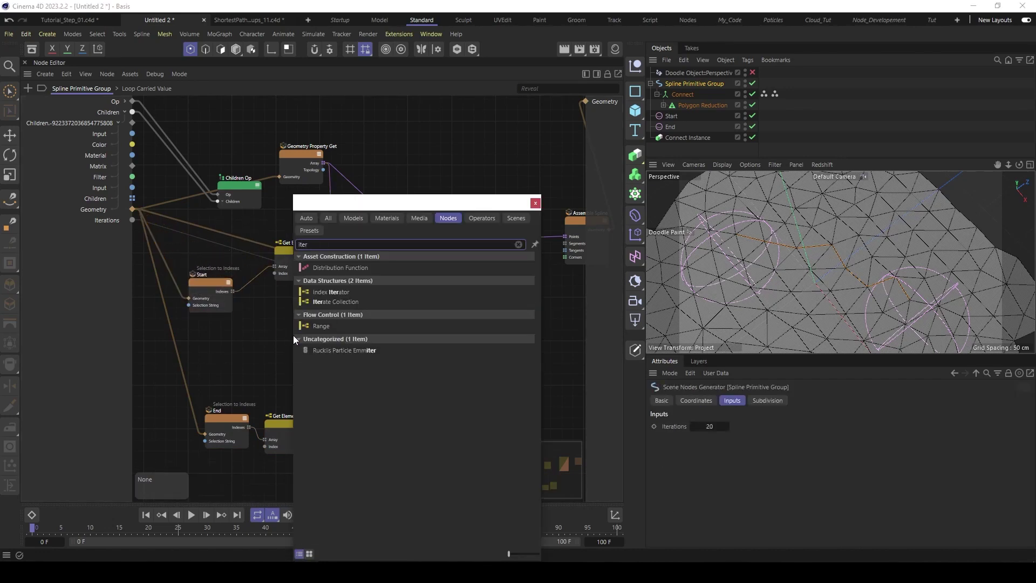
{"action": "left_click", "coordinate": [339, 294]}
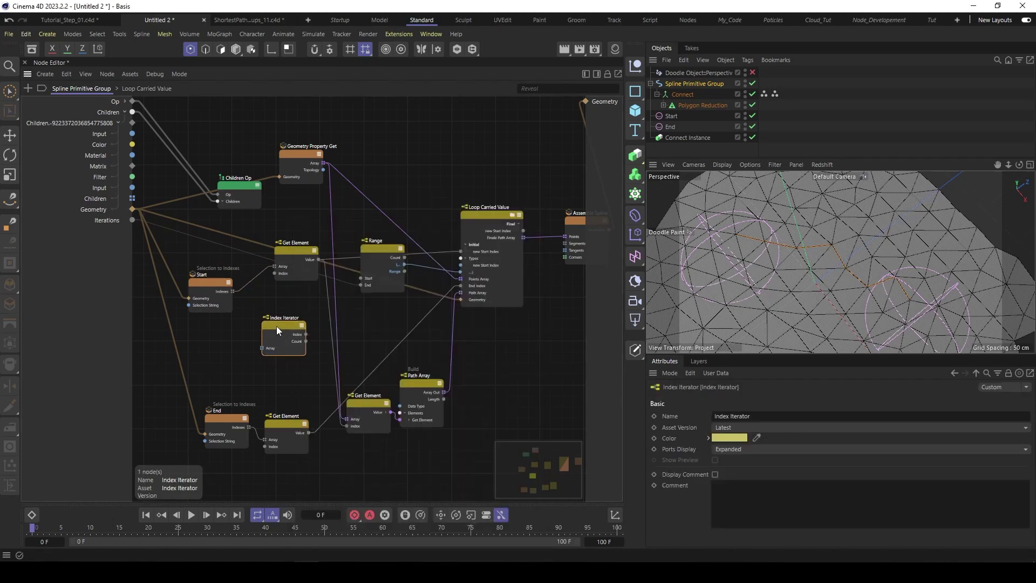
{"action": "left_click_drag", "start_coordinate": [233, 291], "coordinate": [250, 327]}
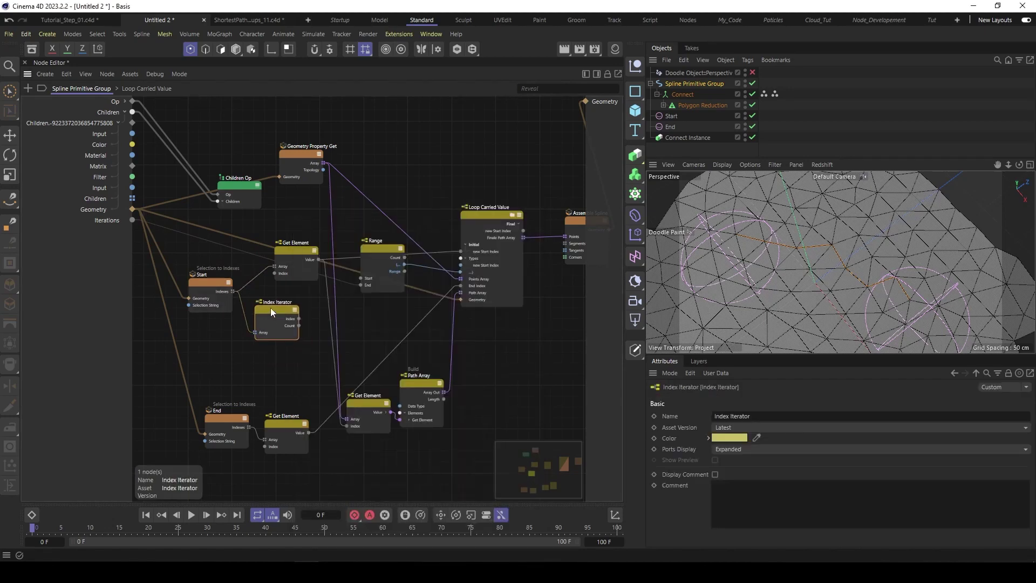
{"action": "key", "text": "Delete"}
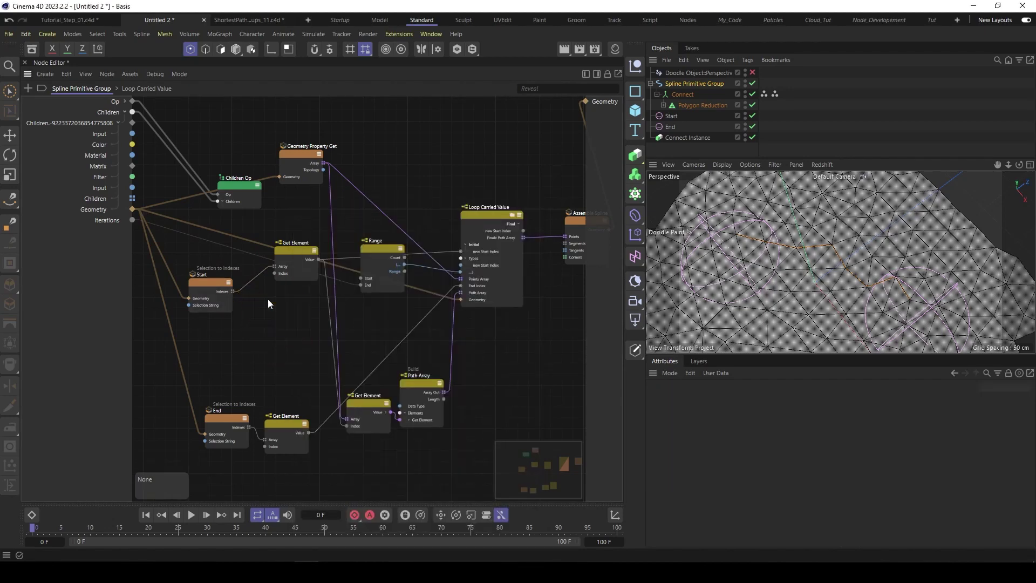
Add an Iterate Collection node beside Start and connect Start's Indexes to its Collection
{"action": "double_click", "coordinate": [272, 310]}
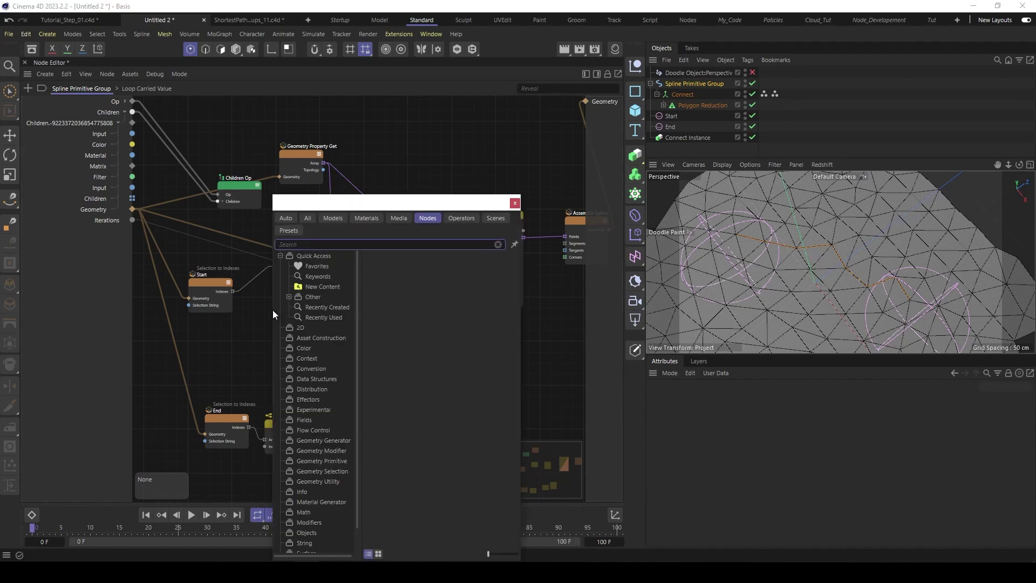
{"action": "type", "text": "iter"}
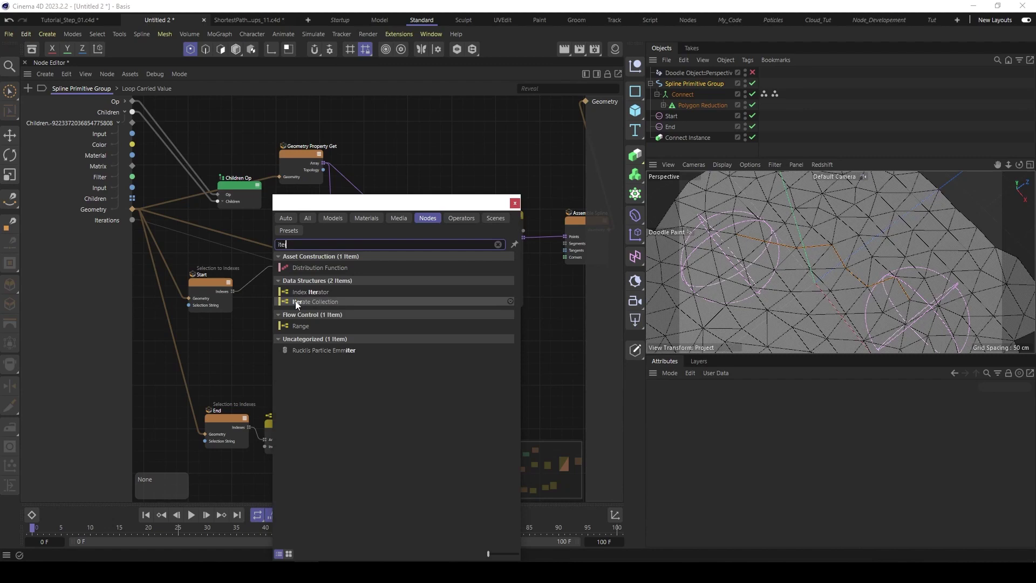
{"action": "left_click", "coordinate": [297, 300]}
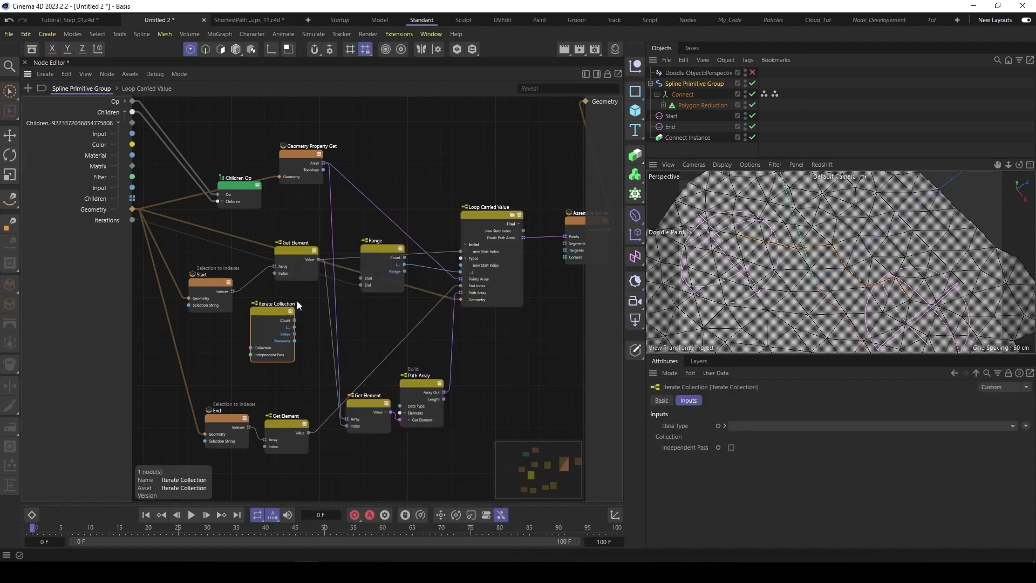
{"action": "left_click_drag", "start_coordinate": [233, 292], "coordinate": [258, 339]}
{"action": "scroll", "coordinate": [312, 317], "scroll_direction": "up", "scroll_amount": 2}
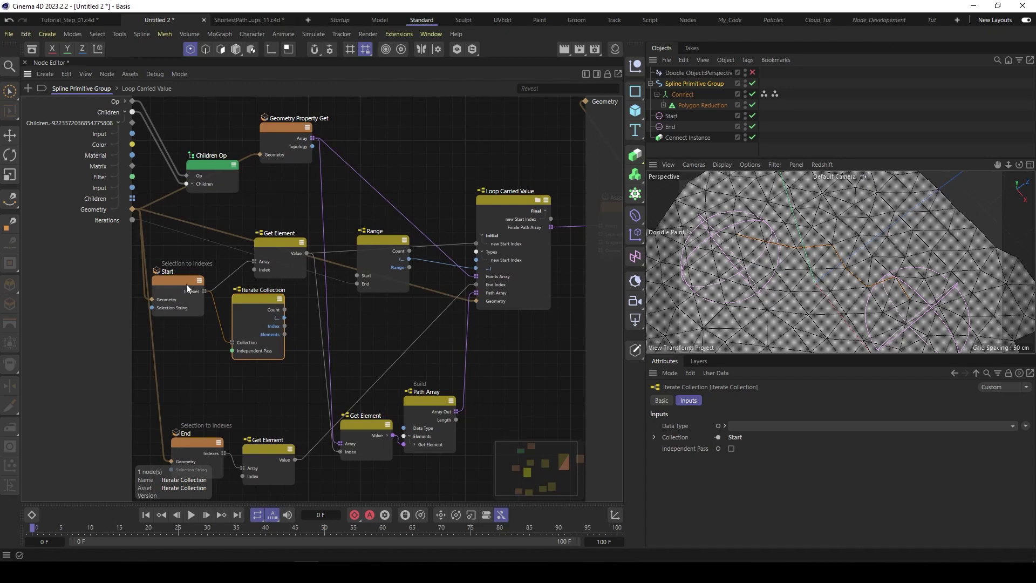
Connect Iterate Collection's Elements to the Path Array Get Element's Index and to Loop Carried Value's initial new Start Index, replacing the old Get Element links
{"action": "left_click_drag", "start_coordinate": [258, 299], "coordinate": [246, 305]}
{"action": "left_click_drag", "start_coordinate": [274, 246], "coordinate": [262, 210]}
{"action": "left_click_drag", "start_coordinate": [277, 340], "coordinate": [346, 456]}
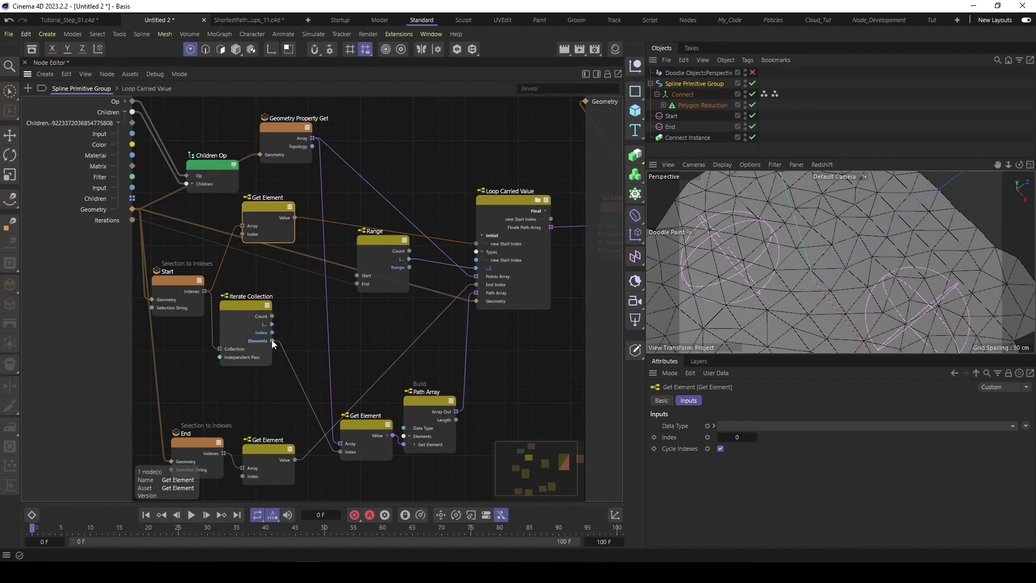
{"action": "left_click_drag", "start_coordinate": [272, 341], "coordinate": [477, 242]}
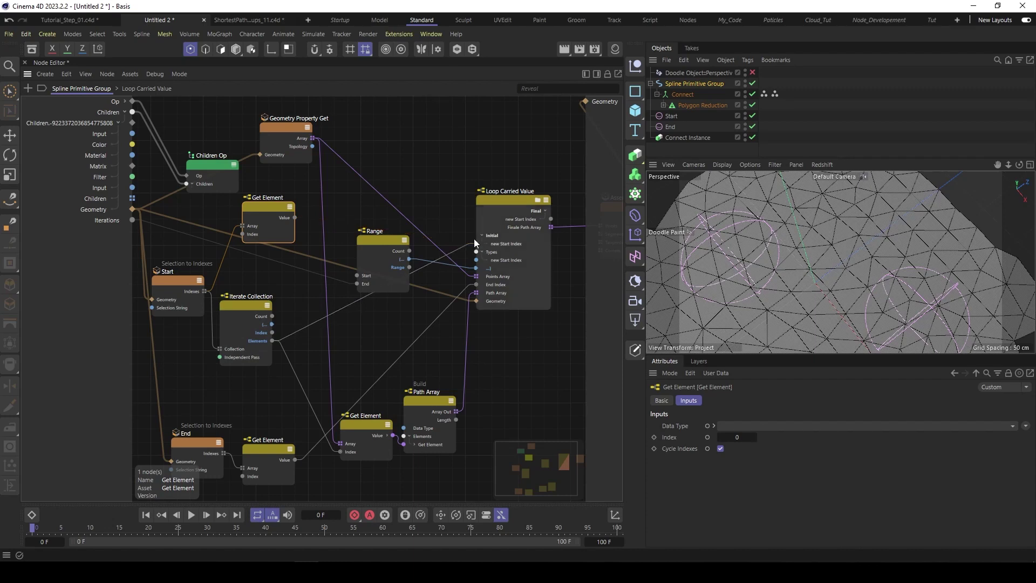
Link Iterate Collection's output between Count and Index to Range's additional input above Start
{"action": "mouse_move", "coordinate": [380, 238]}
{"action": "left_mouse_down"}
{"action": "mouse_move", "coordinate": [370, 269]}
{"action": "mouse_move", "coordinate": [371, 249]}
{"action": "left_mouse_up"}
{"action": "left_click_drag", "start_coordinate": [238, 295], "coordinate": [357, 267]}
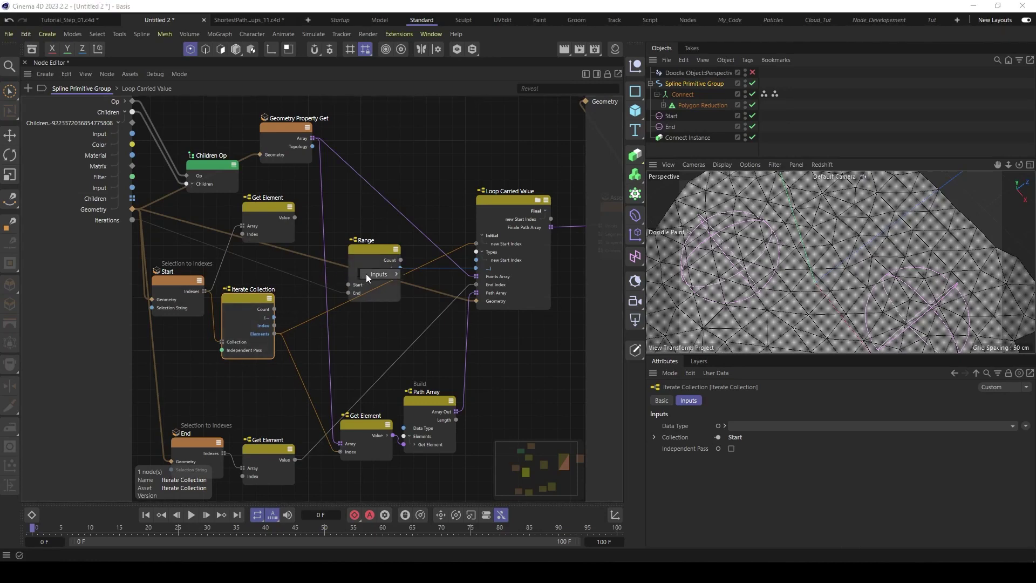
{"action": "mouse_move", "coordinate": [366, 278]}
{"action": "left_click", "coordinate": [416, 286]}
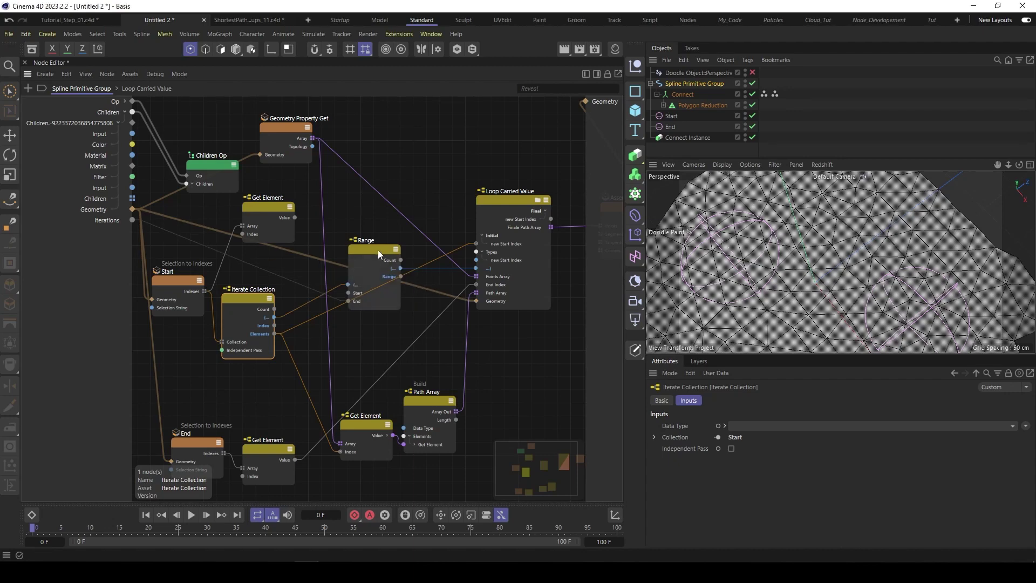
Move Loop Carried Value and Assemble Spline further apart and delete the Finale Path Array connection between them
{"action": "middle_click_drag", "start_coordinate": [439, 205], "coordinate": [312, 210]}
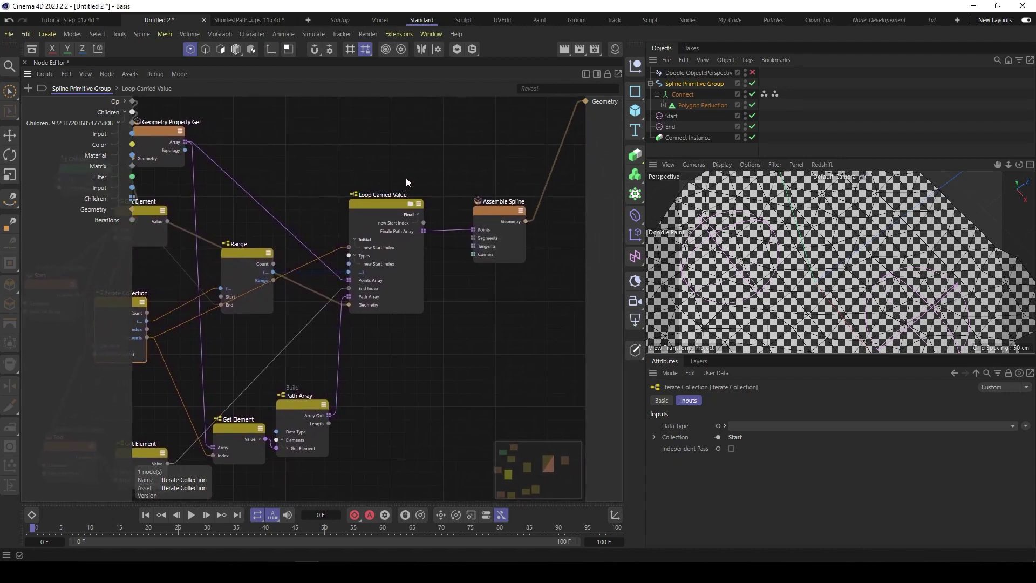
{"action": "middle_click_drag", "start_coordinate": [406, 177], "coordinate": [402, 176]}
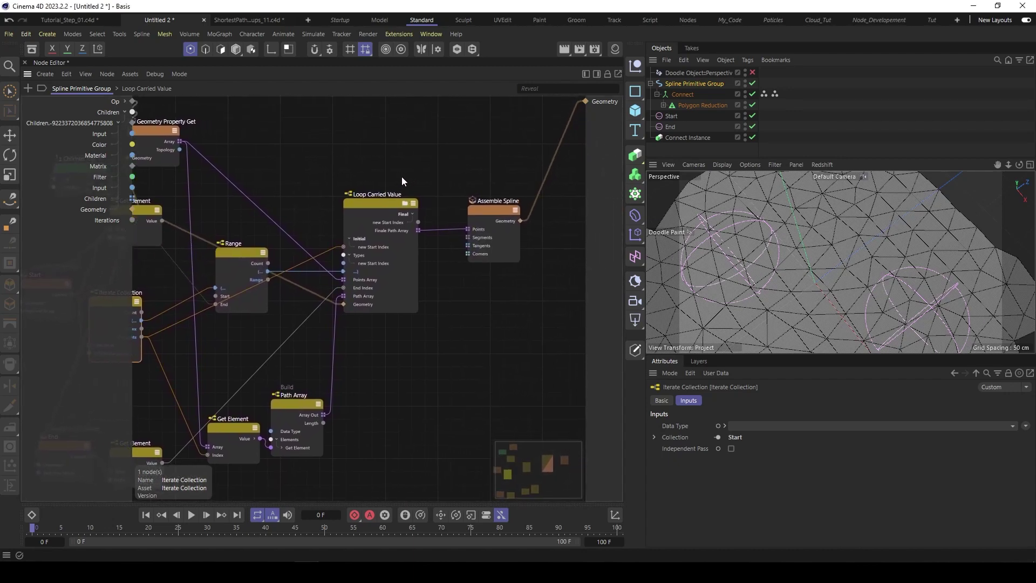
{"action": "left_click", "coordinate": [397, 232]}
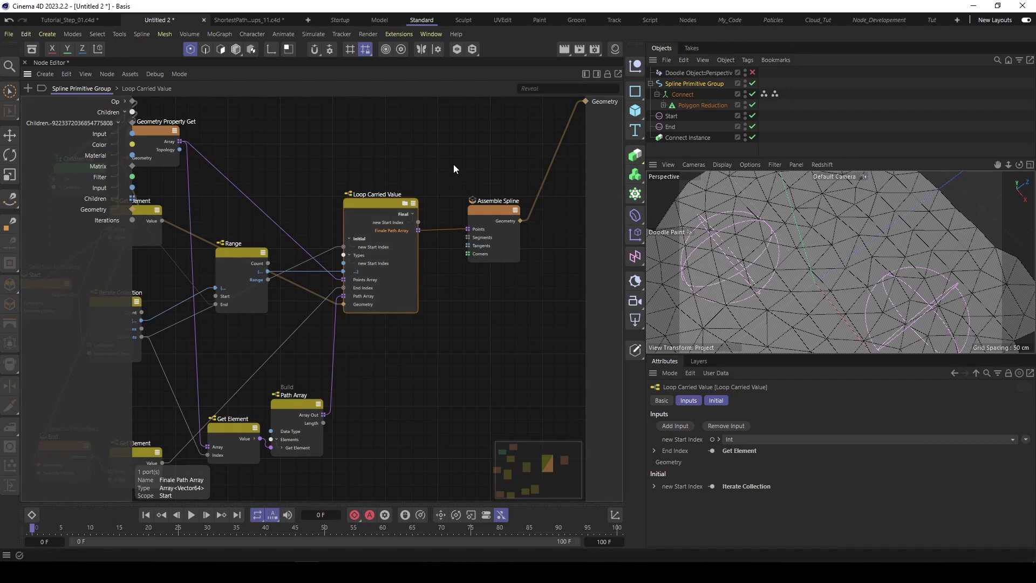
{"action": "middle_click_drag", "start_coordinate": [474, 155], "coordinate": [448, 150]}
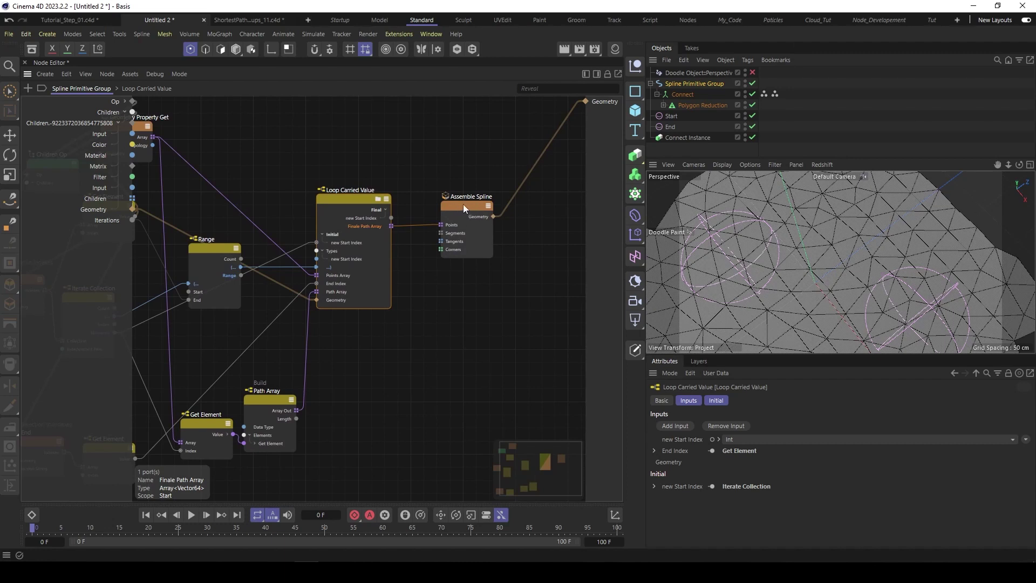
{"action": "left_click_drag", "start_coordinate": [463, 206], "coordinate": [504, 209]}
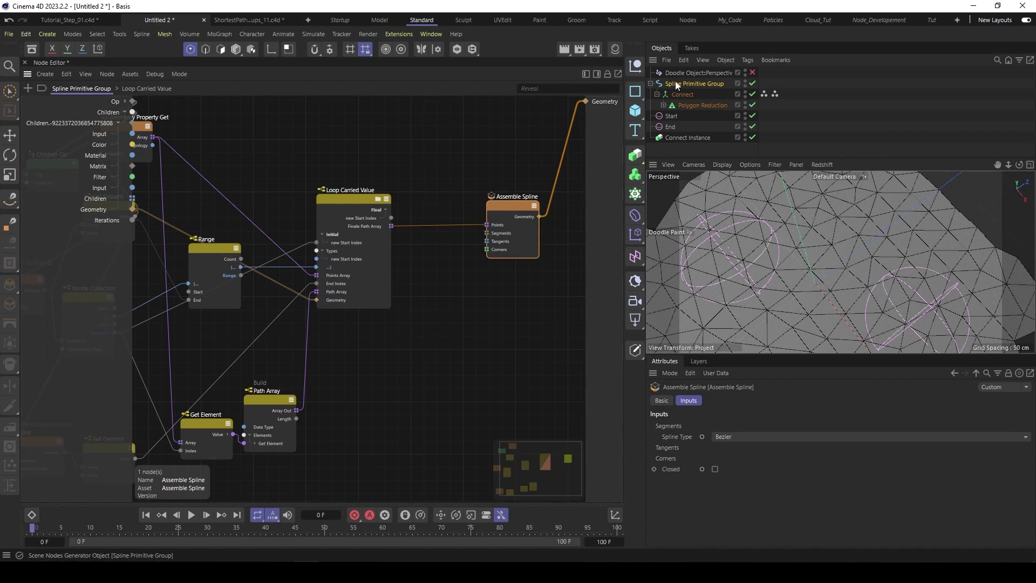
{"action": "left_click_drag", "start_coordinate": [506, 208], "coordinate": [520, 205]}
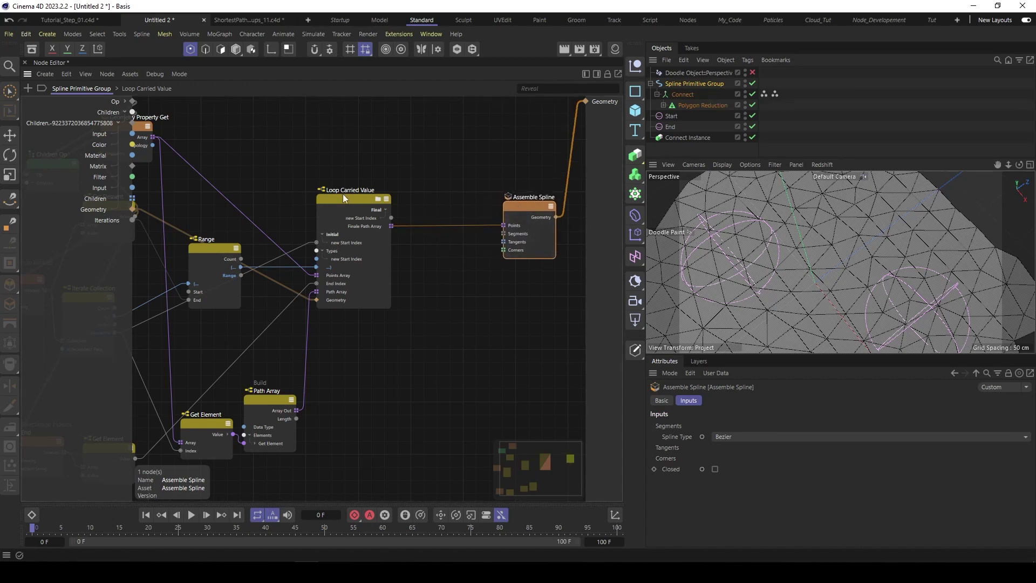
{"action": "left_click_drag", "start_coordinate": [344, 195], "coordinate": [328, 197]}
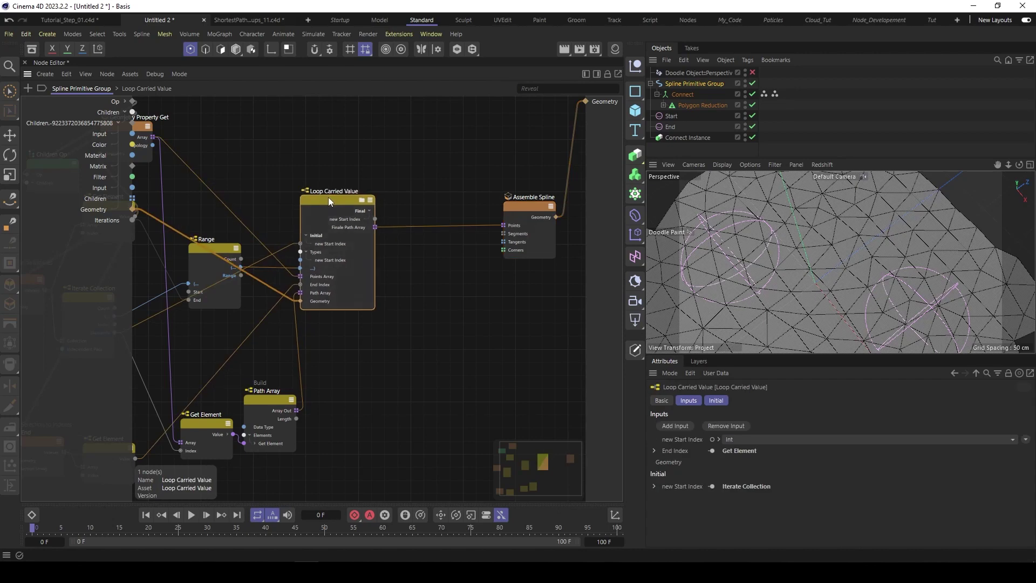
{"action": "left_click", "coordinate": [430, 225]}
{"action": "key", "text": "Delete"}
Add a Build node above Assemble Spline, set its Data Type to Vector and truncate all of its elements
{"action": "double_click", "coordinate": [426, 157]}
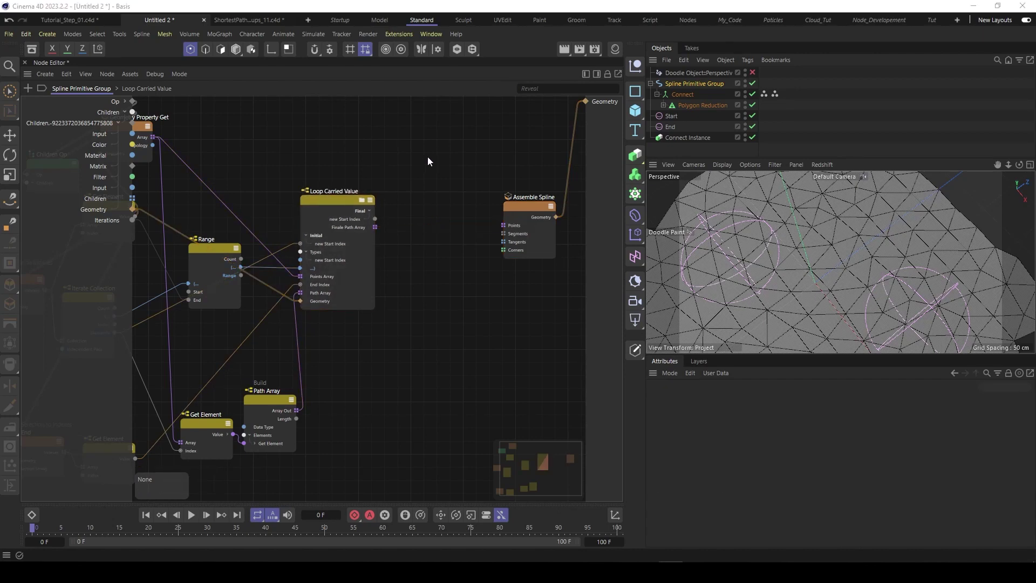
{"action": "type", "text": "build"}
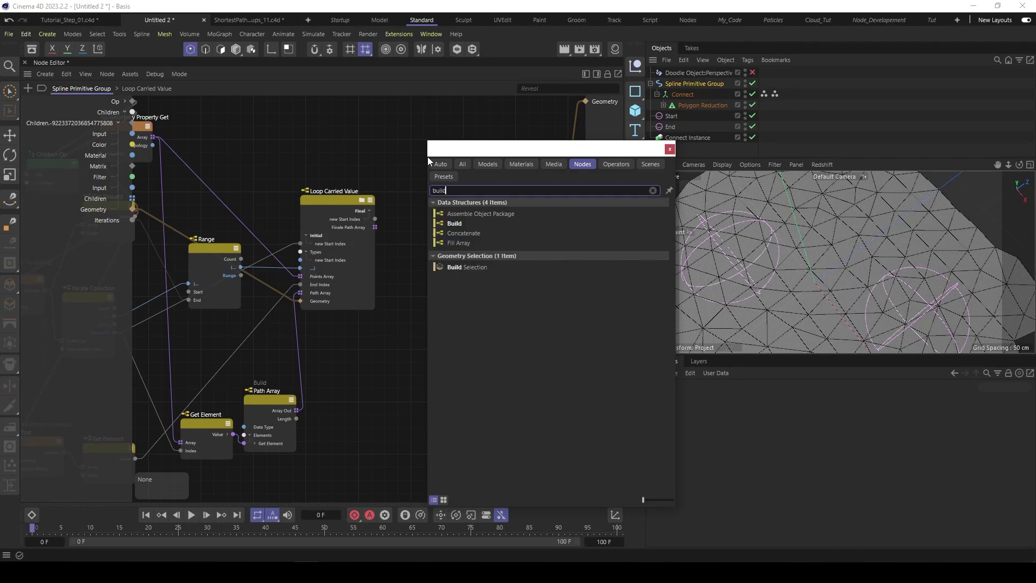
{"action": "double_click", "coordinate": [446, 222]}
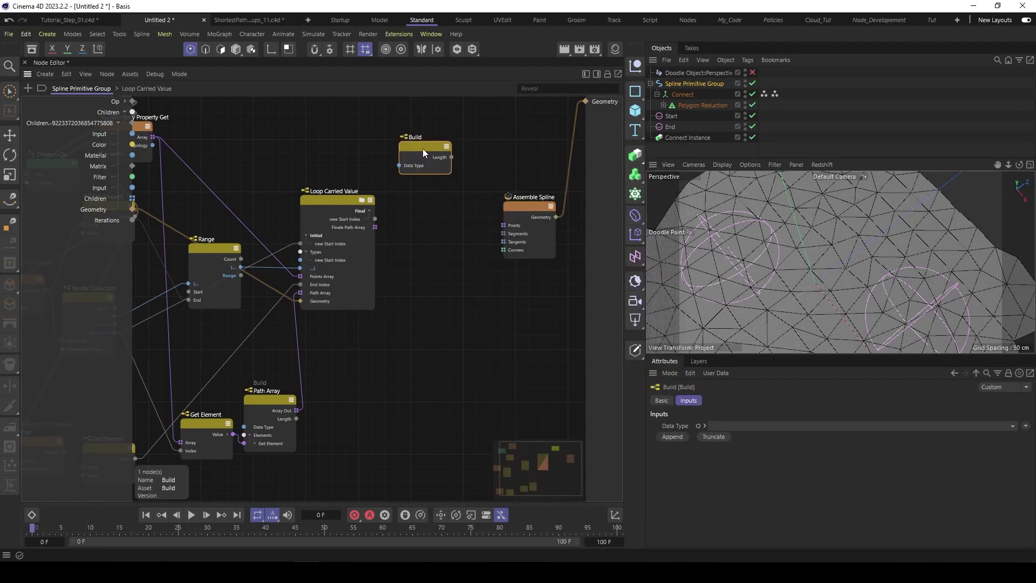
{"action": "left_click", "coordinate": [847, 426]}
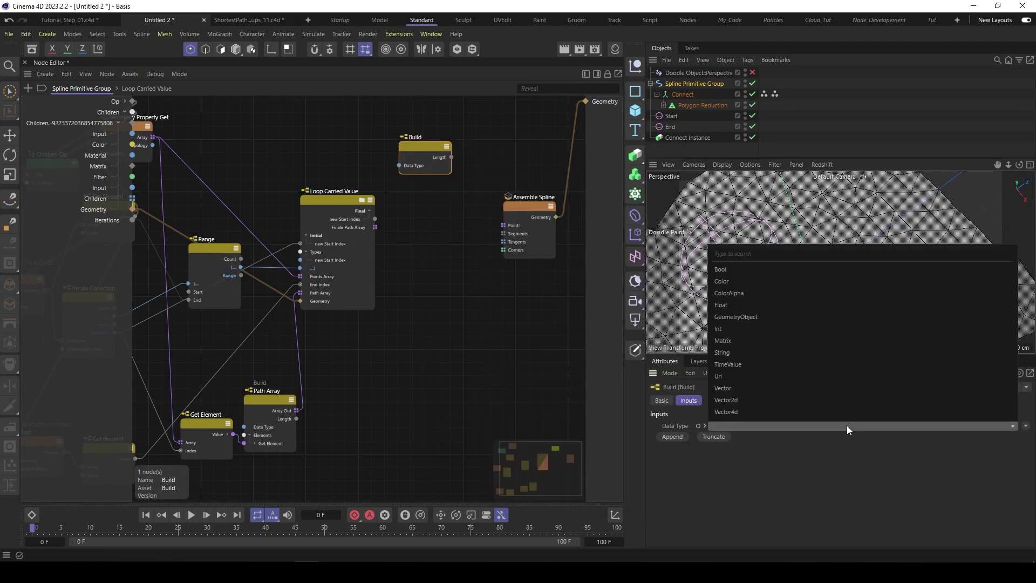
{"action": "left_click", "coordinate": [723, 387]}
{"action": "left_click", "coordinate": [711, 436]}
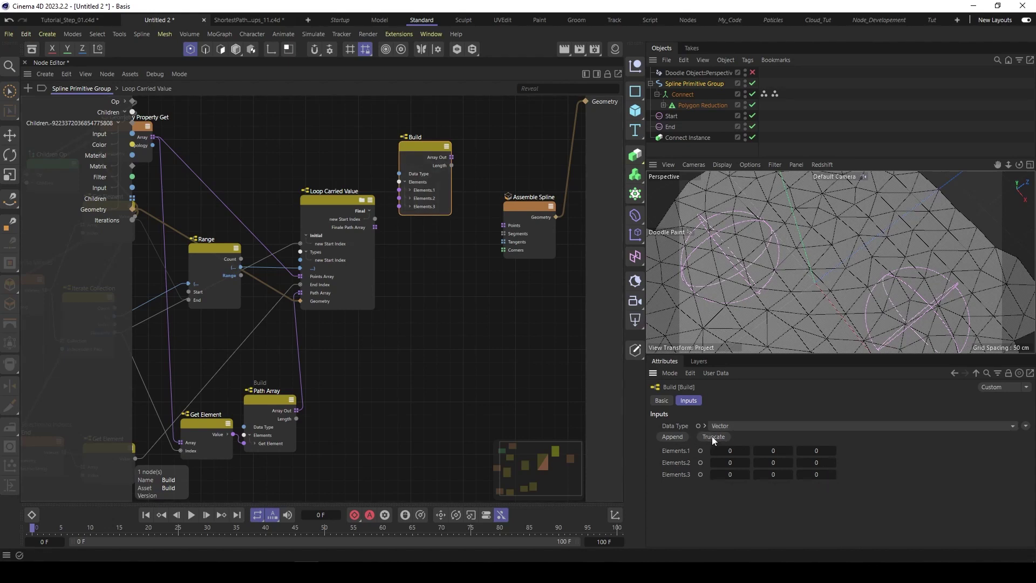
{"action": "left_click_drag", "start_coordinate": [429, 155], "coordinate": [416, 131]}
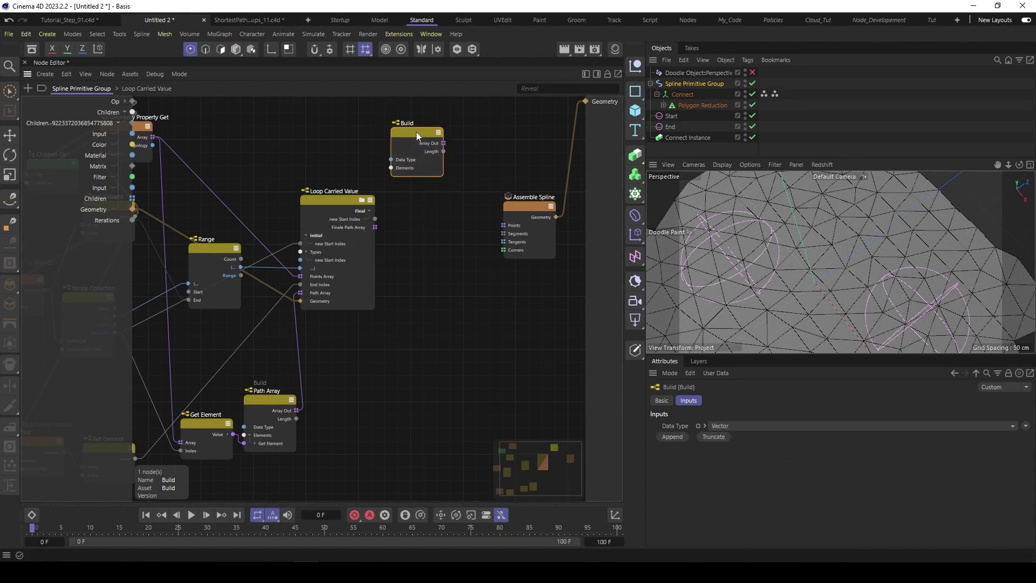
Add an Append Elements node before Assemble Spline and connect Build's Array Out to its Array input
{"action": "double_click", "coordinate": [464, 200]}
{"action": "type", "text": "apper"}
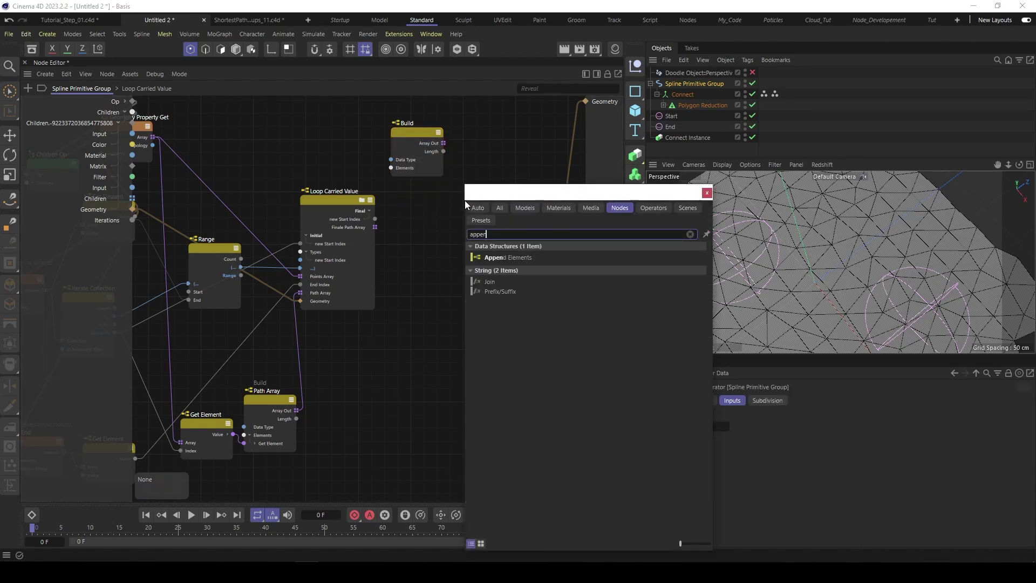
{"action": "double_click", "coordinate": [501, 257]}
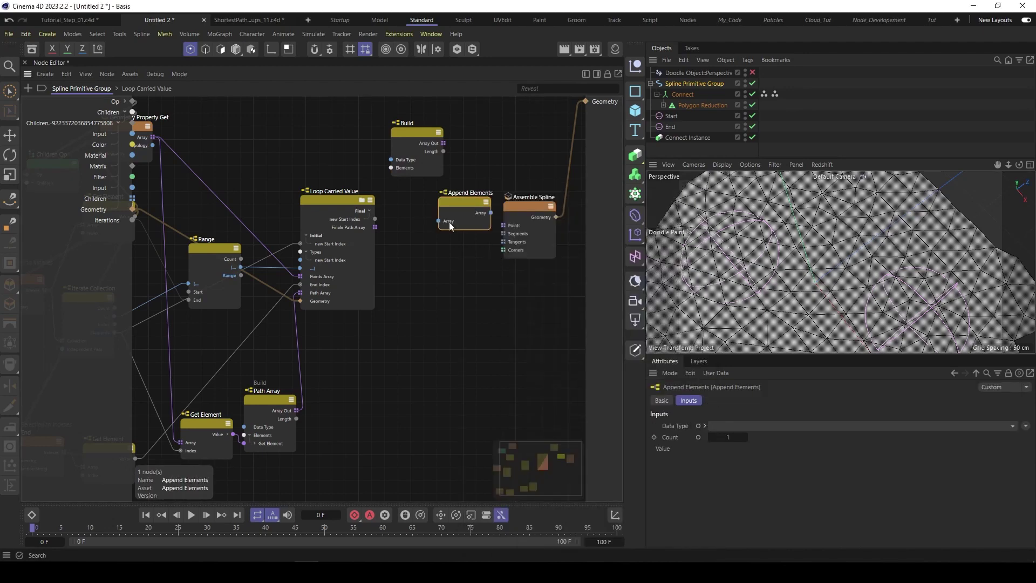
{"action": "mouse_move", "coordinate": [459, 213]}
{"action": "left_mouse_down"}
{"action": "mouse_move", "coordinate": [467, 210]}
{"action": "mouse_move", "coordinate": [448, 213]}
{"action": "left_mouse_up"}
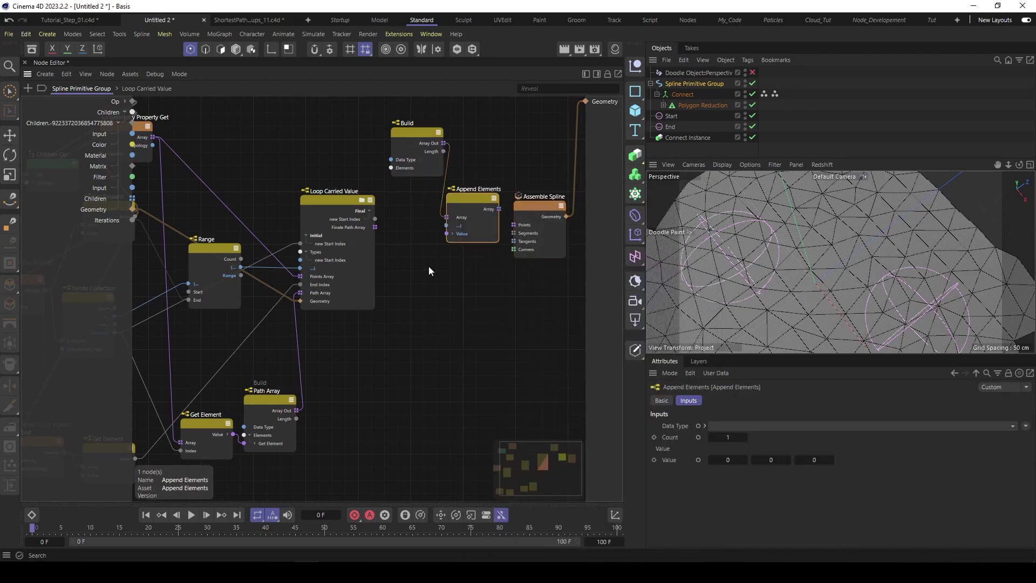
Add an Iterate Collection node after Loop Carried Value and connect Finale Path Array to its Collection
{"action": "left_click", "coordinate": [349, 230]}
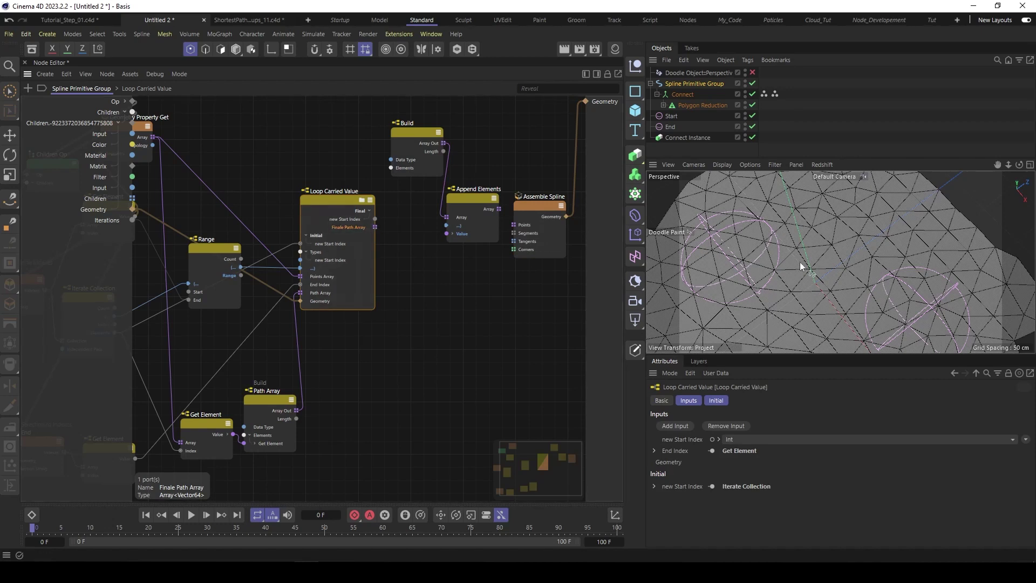
{"action": "left_click_drag", "start_coordinate": [331, 192], "coordinate": [312, 195]}
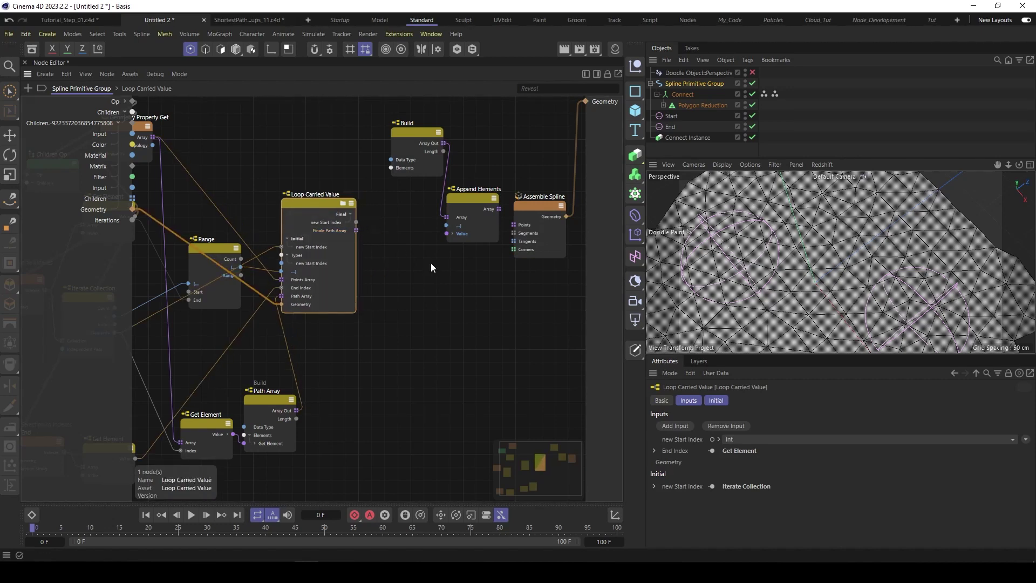
{"action": "double_click", "coordinate": [422, 265]}
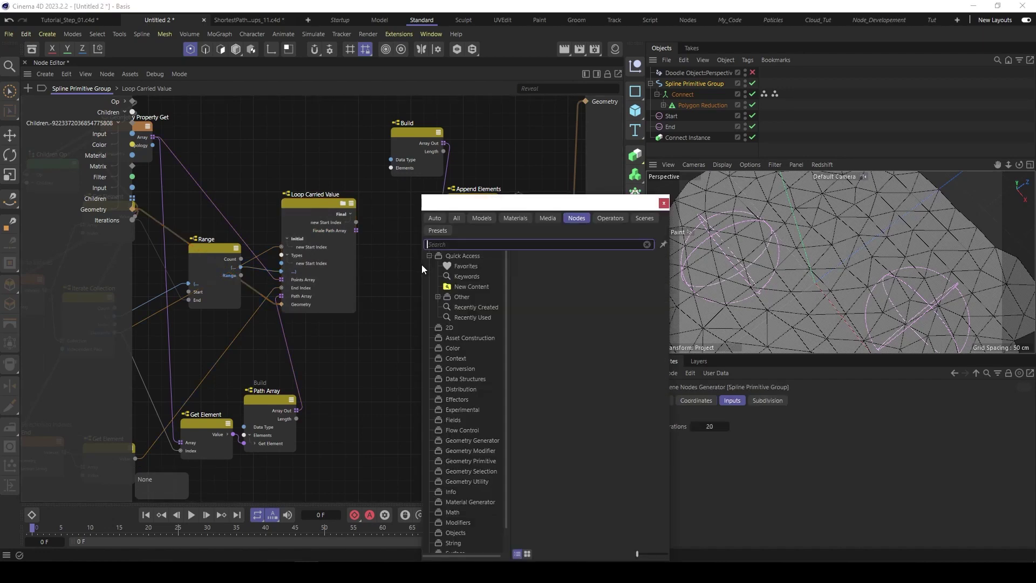
{"action": "type", "text": "iter"}
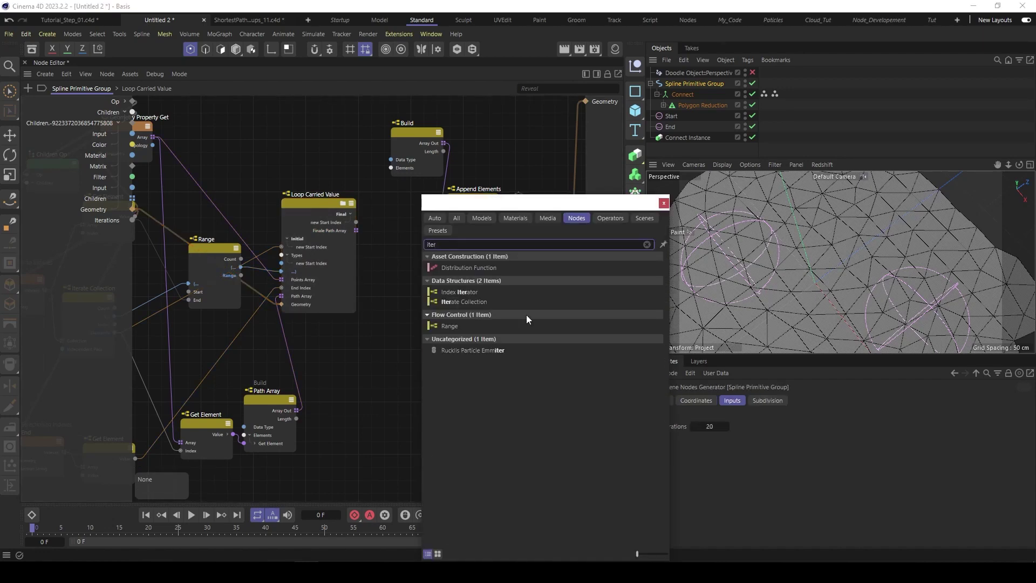
{"action": "left_click", "coordinate": [477, 302]}
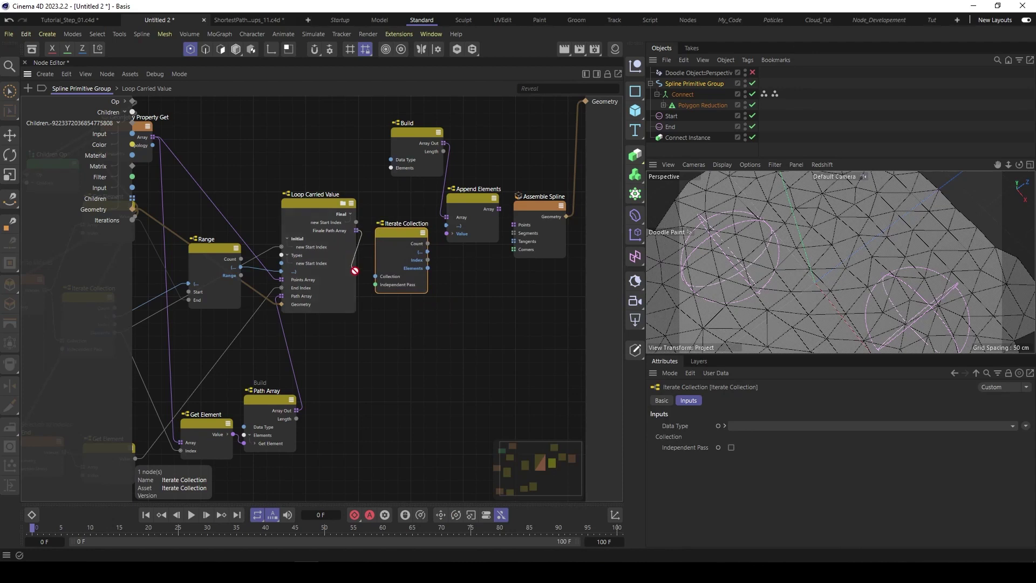
{"action": "left_click_drag", "start_coordinate": [355, 270], "coordinate": [376, 276]}
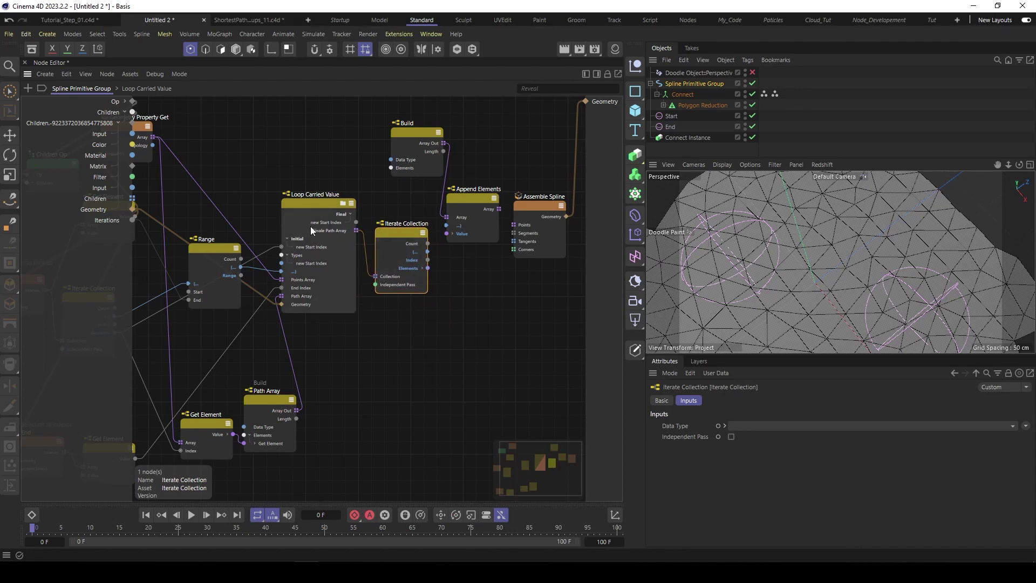
Connect Iterate Collection's Elements output to the Value input of Append Elements, and rename the Build node Final Array
{"action": "left_click_drag", "start_coordinate": [380, 224], "coordinate": [374, 217]}
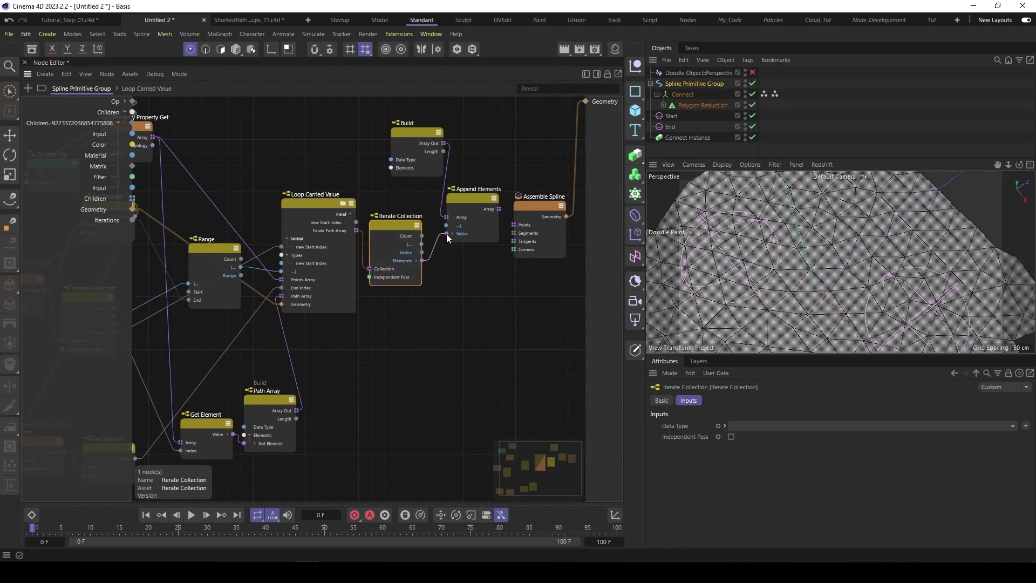
{"action": "left_click_drag", "start_coordinate": [418, 132], "coordinate": [401, 147]}
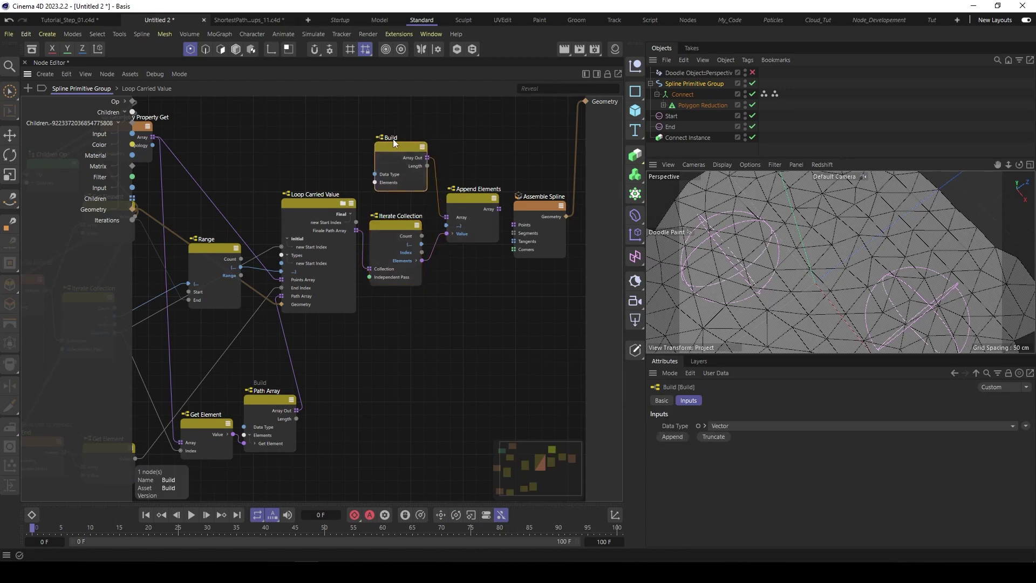
{"action": "double_click", "coordinate": [393, 138]}
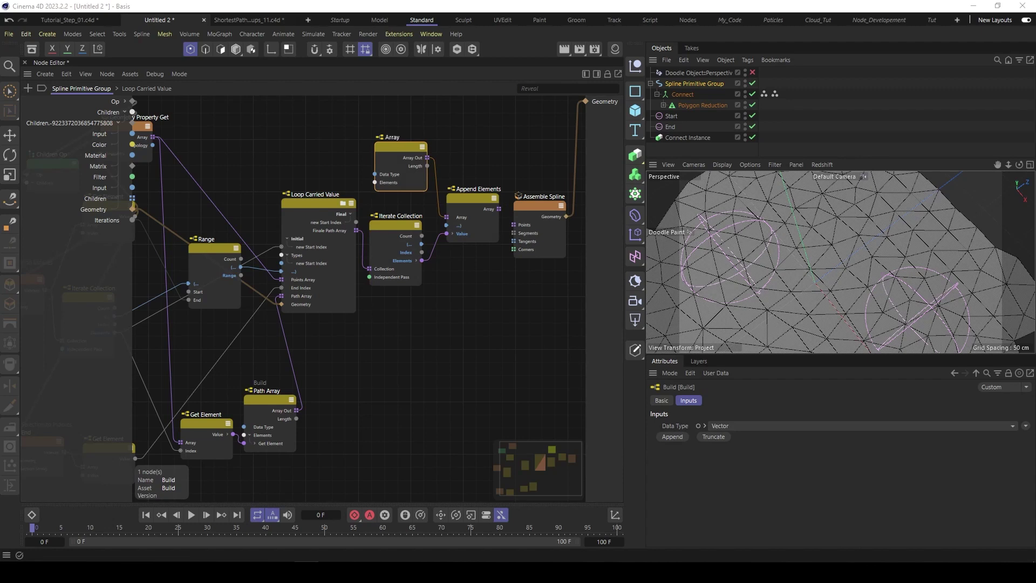
{"action": "key", "text": "Return"}
Move Assemble Spline further from Append Elements and connect Append Elements' Array output to its Points input
{"action": "middle_click_drag", "start_coordinate": [588, 142], "coordinate": [484, 140]}
{"action": "left_click_drag", "start_coordinate": [429, 207], "coordinate": [459, 197]}
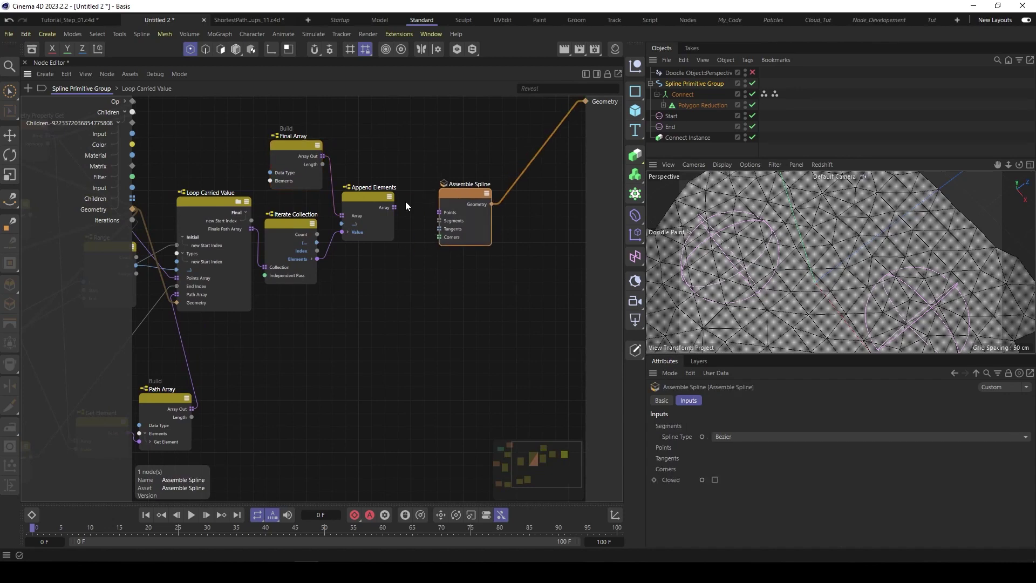
{"action": "left_click_drag", "start_coordinate": [395, 207], "coordinate": [453, 198]}
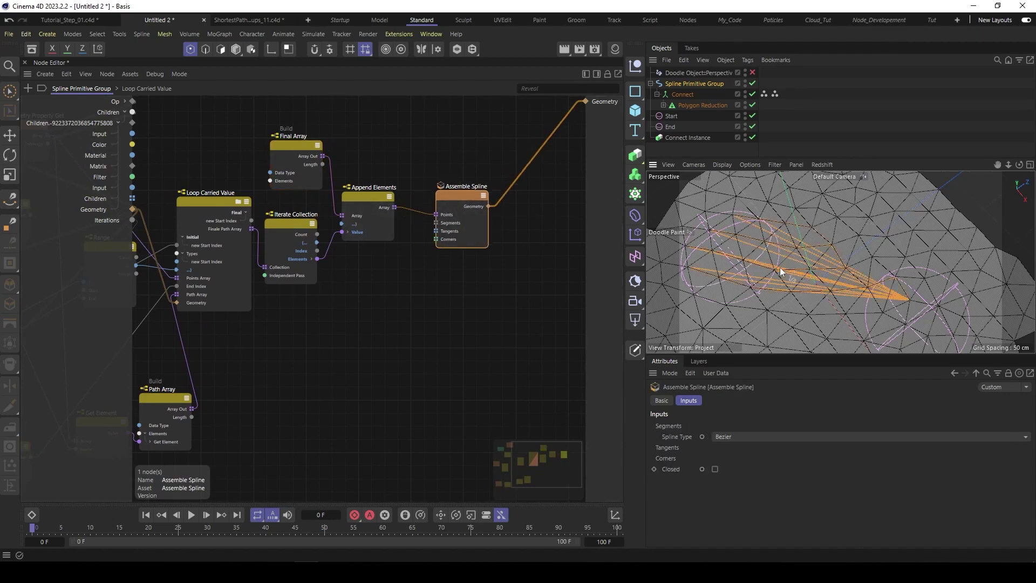
{"action": "scroll", "coordinate": [804, 267], "scroll_direction": "up", "scroll_amount": 3}
{"action": "scroll", "coordinate": [814, 257], "scroll_direction": "up", "scroll_amount": 4}
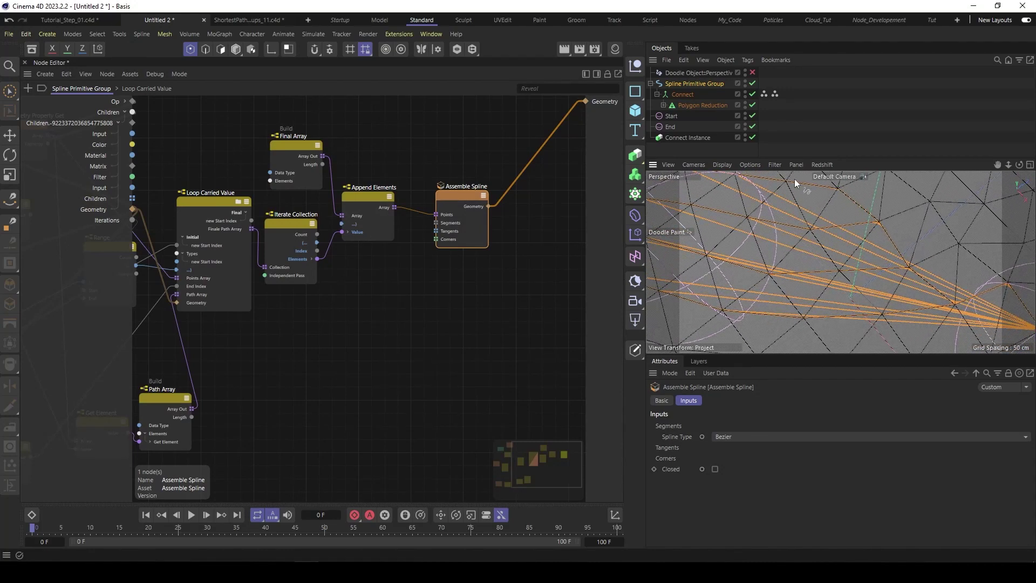
{"action": "scroll", "coordinate": [892, 268], "scroll_direction": "down", "scroll_amount": 5}
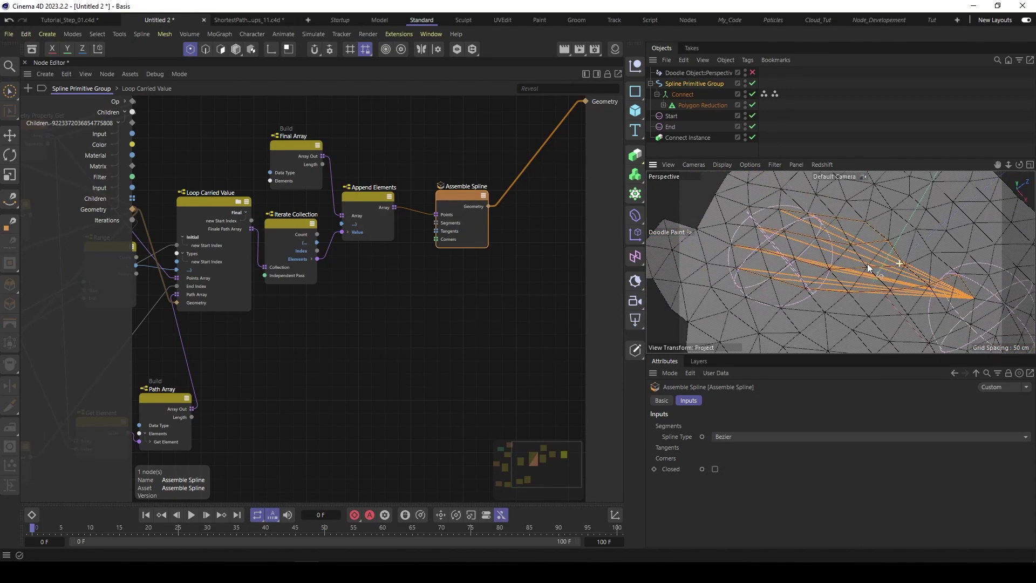
{"action": "left_click_drag", "start_coordinate": [868, 260], "coordinate": [868, 261], "text": "alt"}
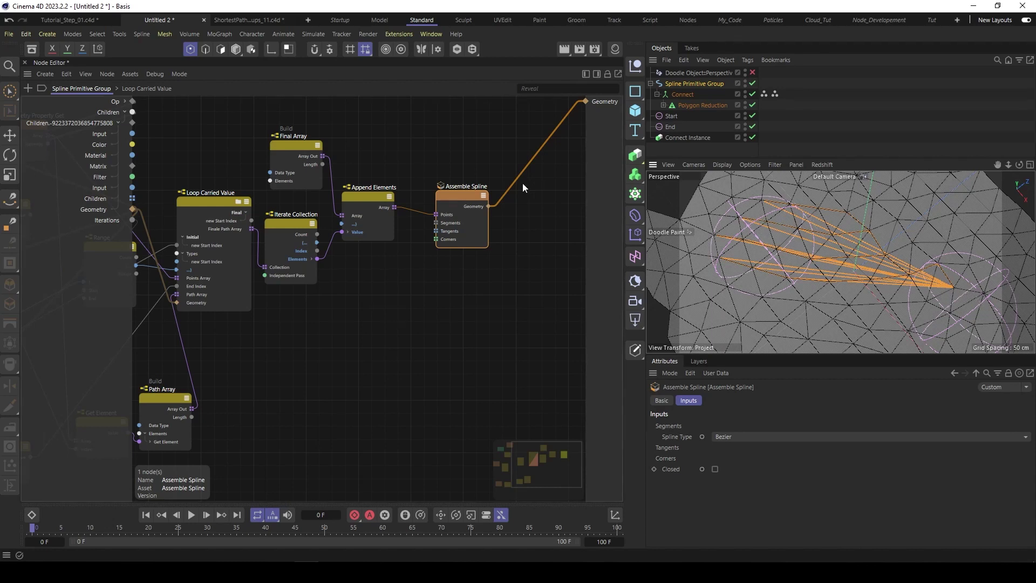
Add a second Build node below Iterate Collection, set its Data Type to Int and truncate all of its elements
{"action": "left_click_drag", "start_coordinate": [463, 196], "coordinate": [475, 196]}
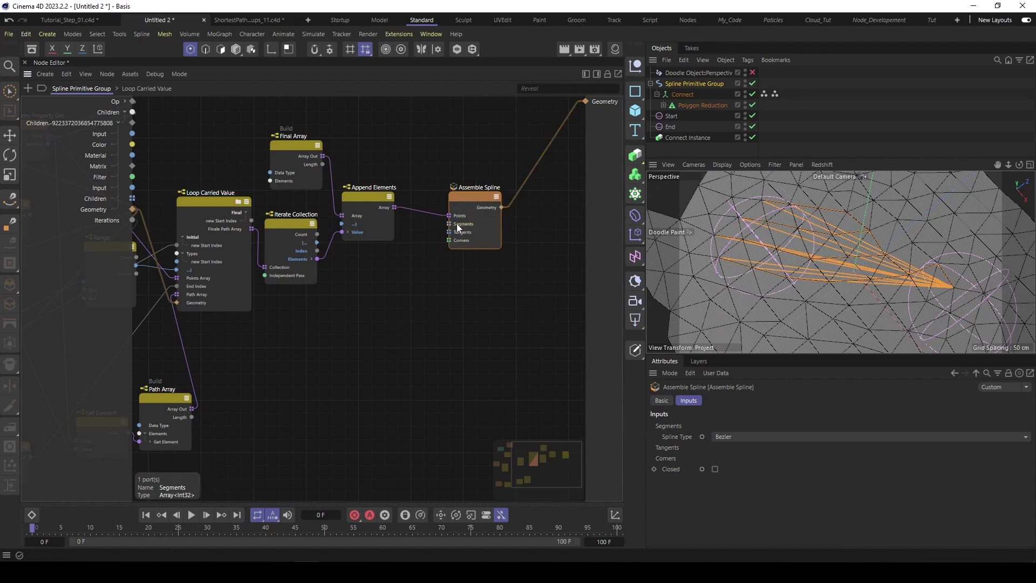
{"action": "left_click", "coordinate": [370, 273]}
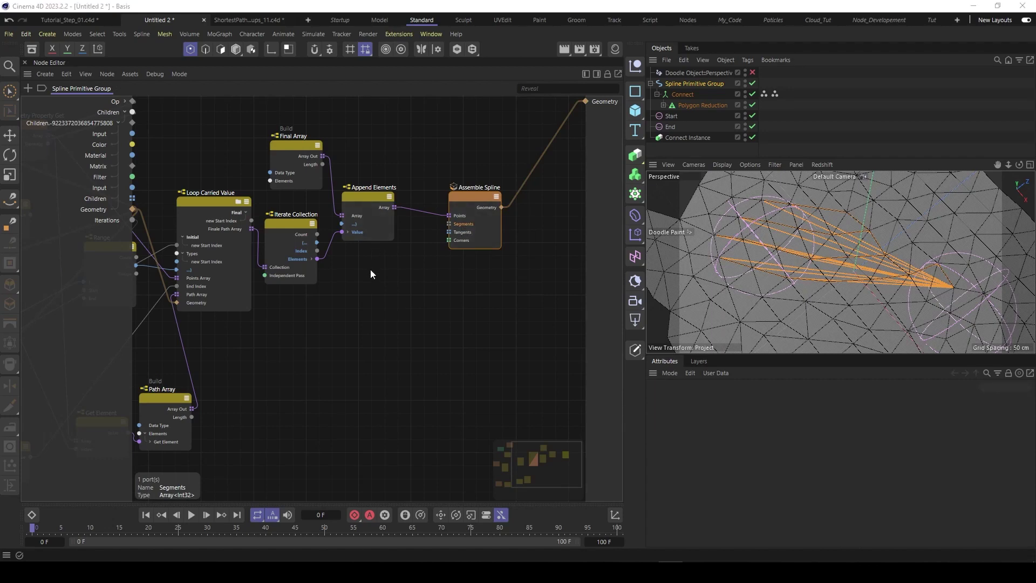
{"action": "left_click_drag", "start_coordinate": [360, 197], "coordinate": [364, 193]}
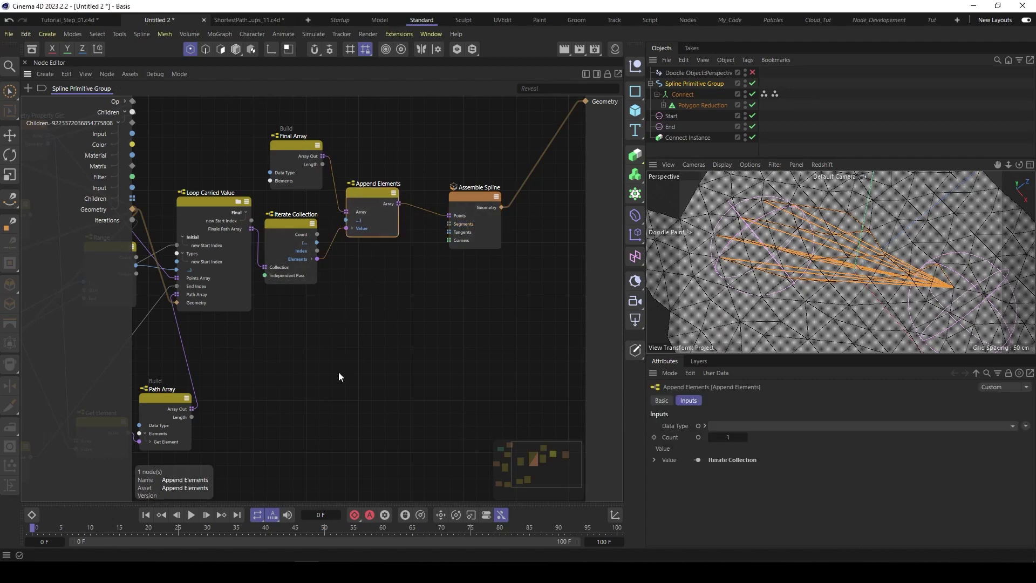
{"action": "double_click", "coordinate": [322, 367]}
{"action": "type", "text": "buil"}
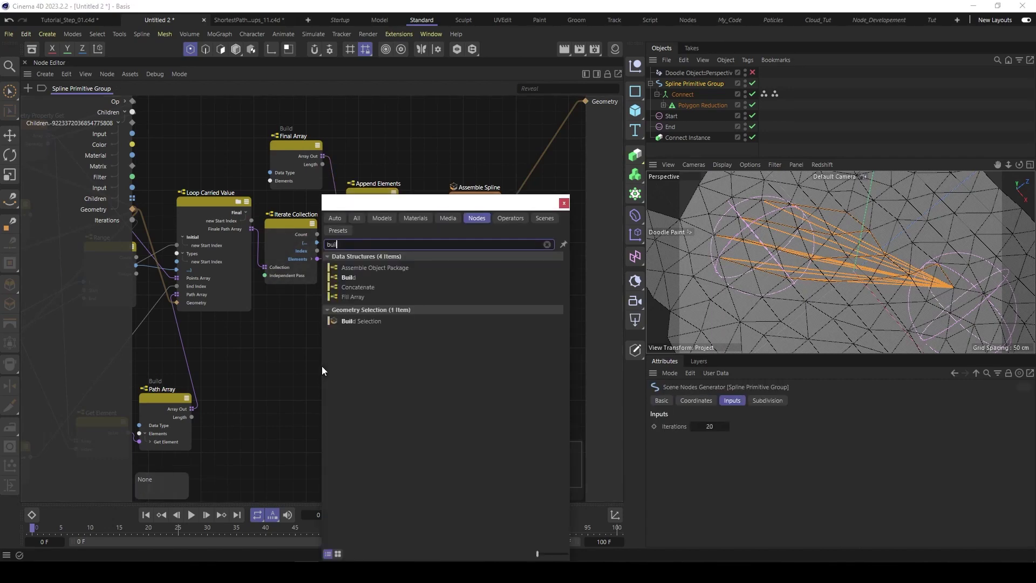
{"action": "double_click", "coordinate": [358, 277]}
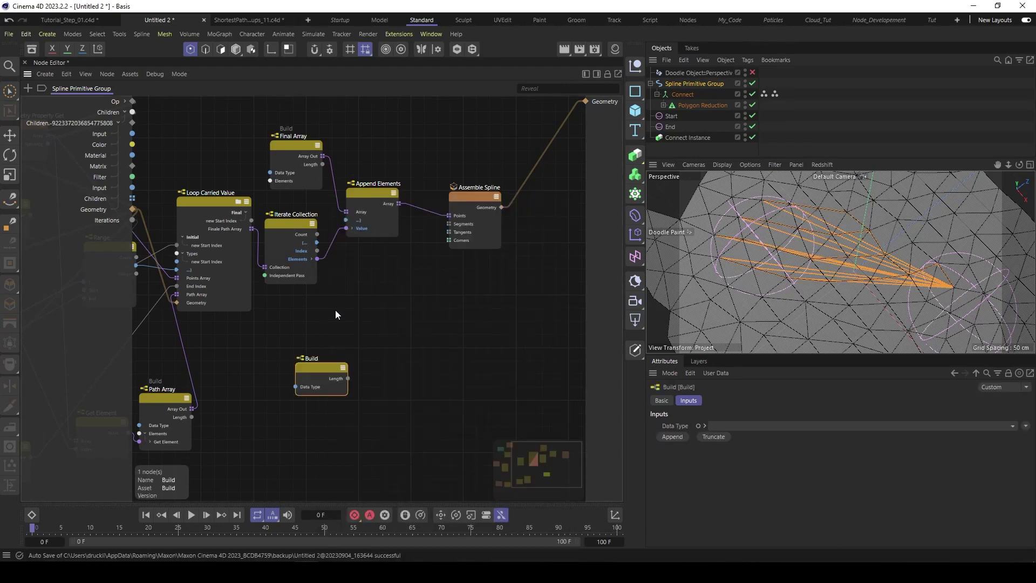
{"action": "left_click", "coordinate": [924, 425]}
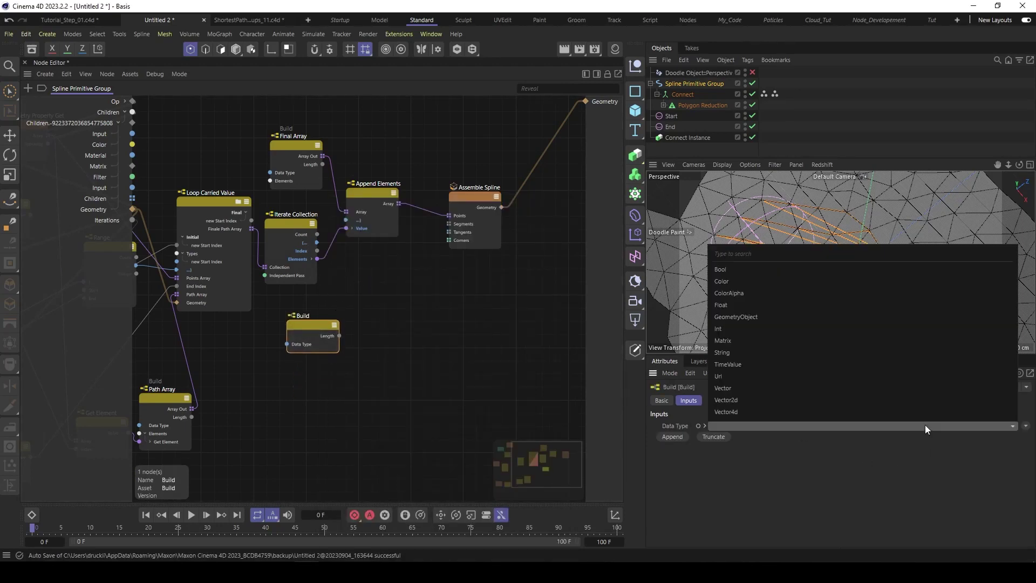
{"action": "left_click", "coordinate": [719, 327]}
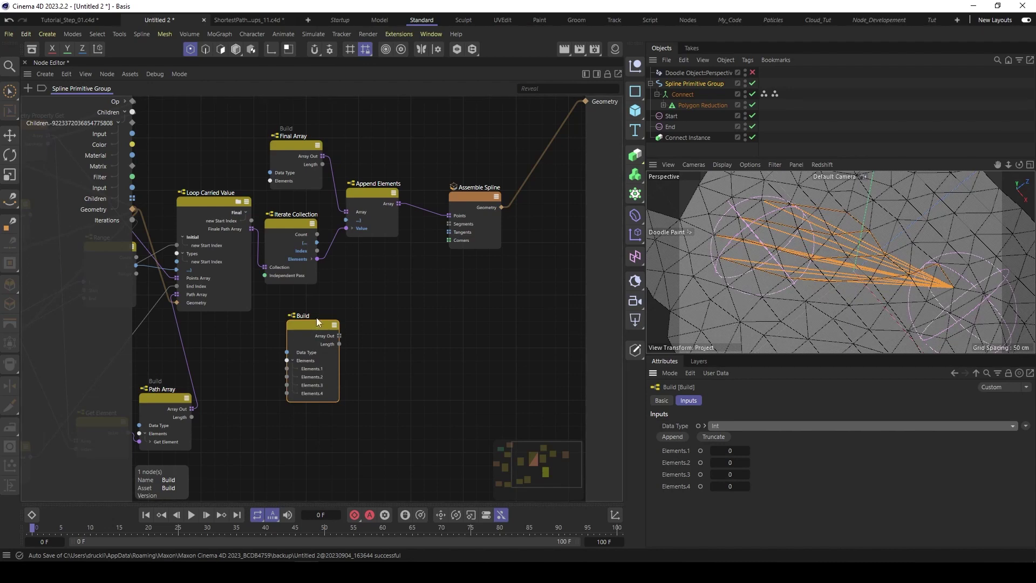
{"action": "left_click", "coordinate": [713, 436]}
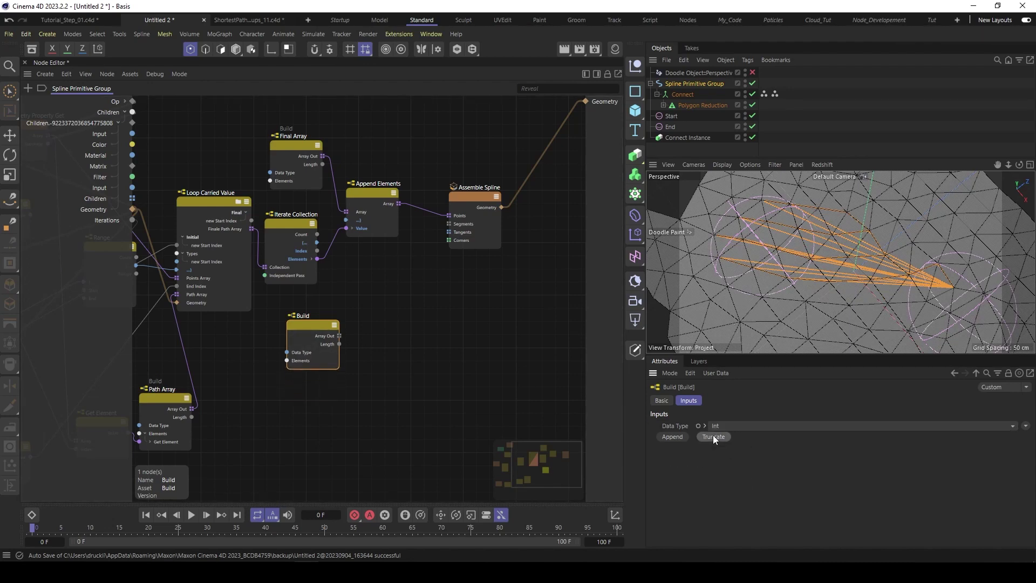
Add another Append Elements node beside the new Int Build node and connect Build's Array Out to its Array input
{"action": "double_click", "coordinate": [404, 316]}
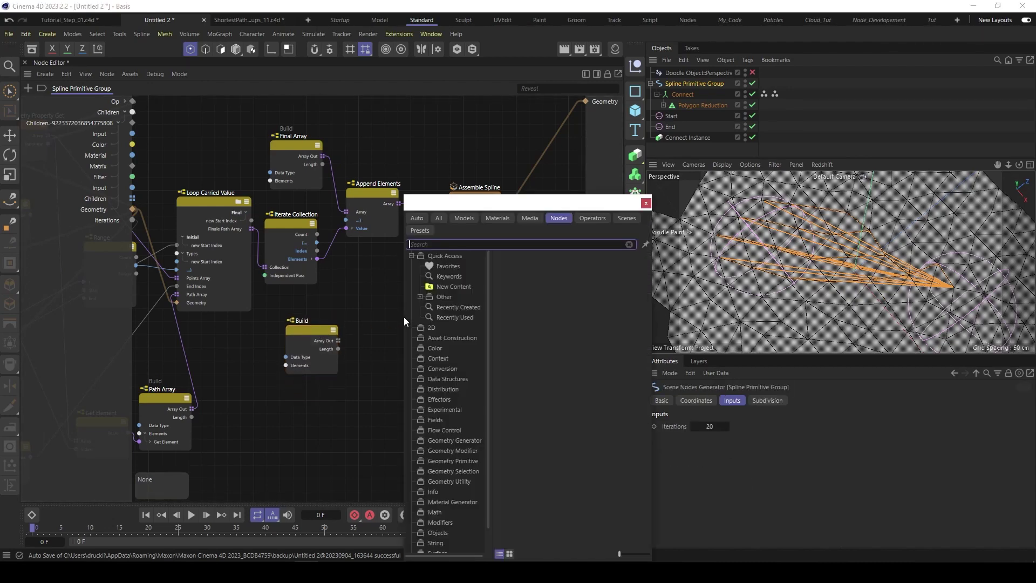
{"action": "type", "text": "apper"}
{"action": "left_click", "coordinate": [438, 267]}
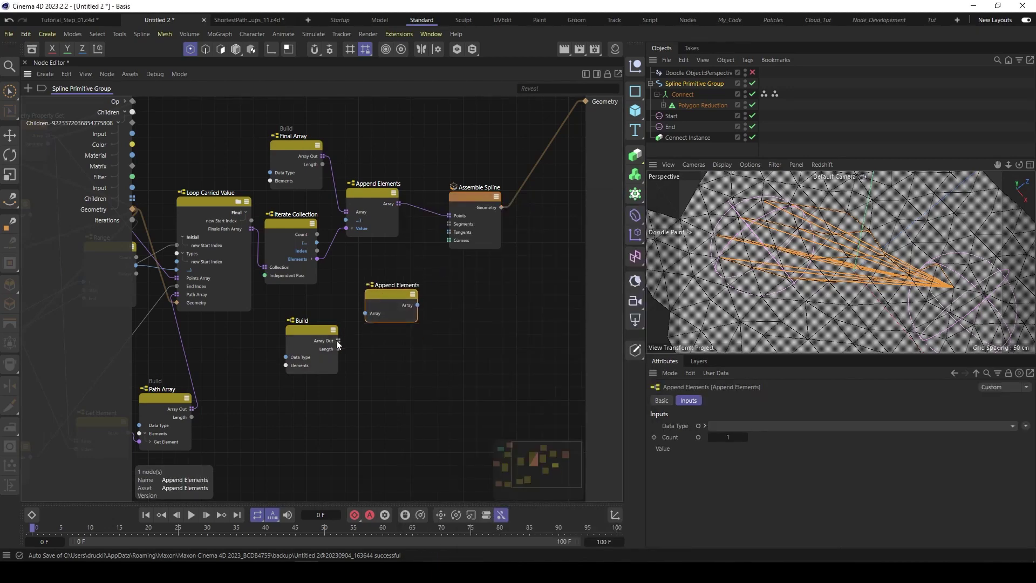
{"action": "left_click_drag", "start_coordinate": [335, 340], "coordinate": [372, 311]}
Rename the Int Build node Segement Array and tidy its position next to the second Append Elements node
{"action": "left_click_drag", "start_coordinate": [307, 329], "coordinate": [298, 321]}
{"action": "double_click", "coordinate": [298, 322]}
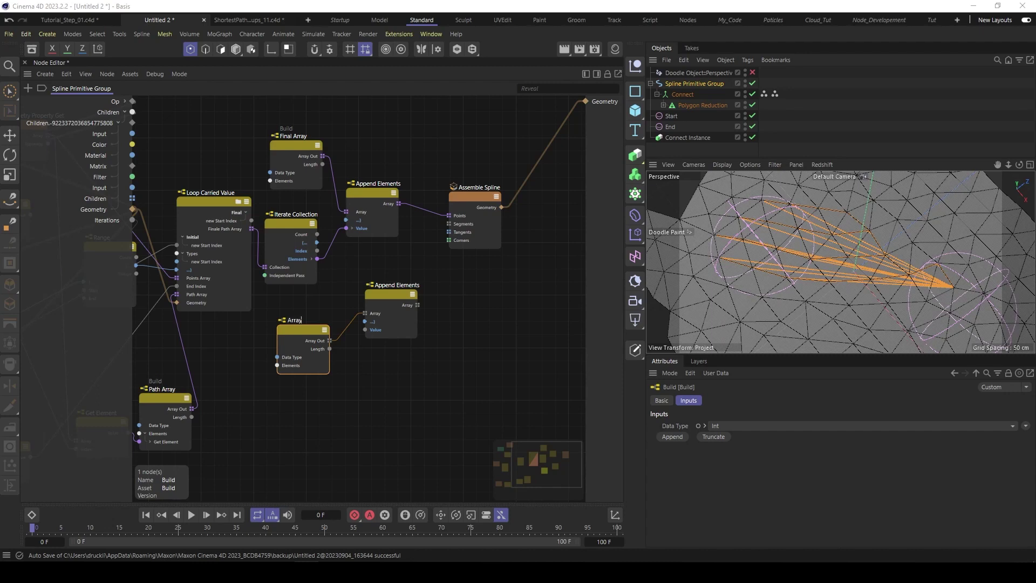
{"action": "left_click", "coordinate": [333, 295]}
{"action": "mouse_move", "coordinate": [391, 294]}
{"action": "left_mouse_down"}
{"action": "mouse_move", "coordinate": [389, 278]}
{"action": "mouse_move", "coordinate": [390, 294]}
{"action": "left_mouse_up"}
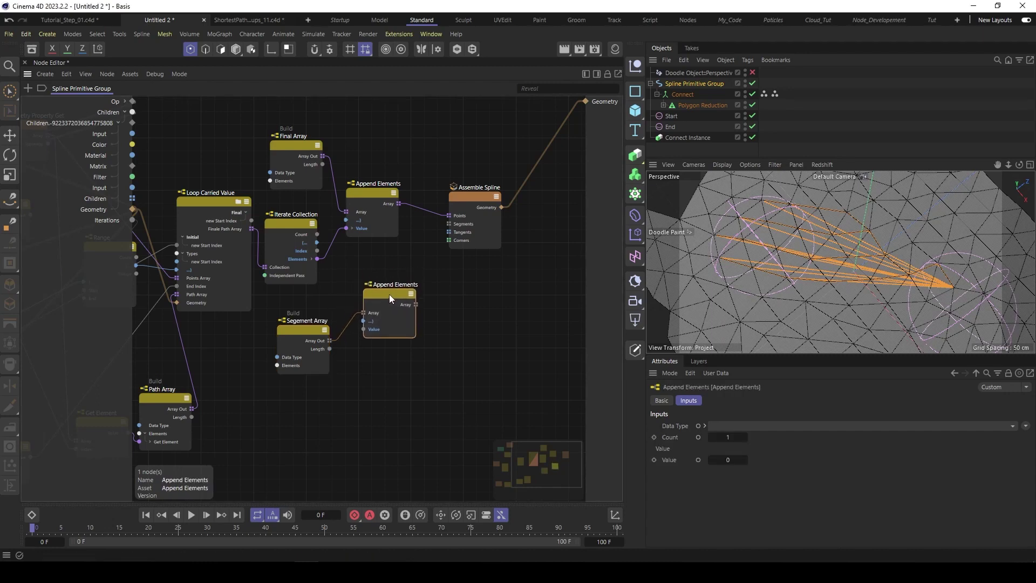
{"action": "left_click_drag", "start_coordinate": [302, 332], "coordinate": [301, 336]}
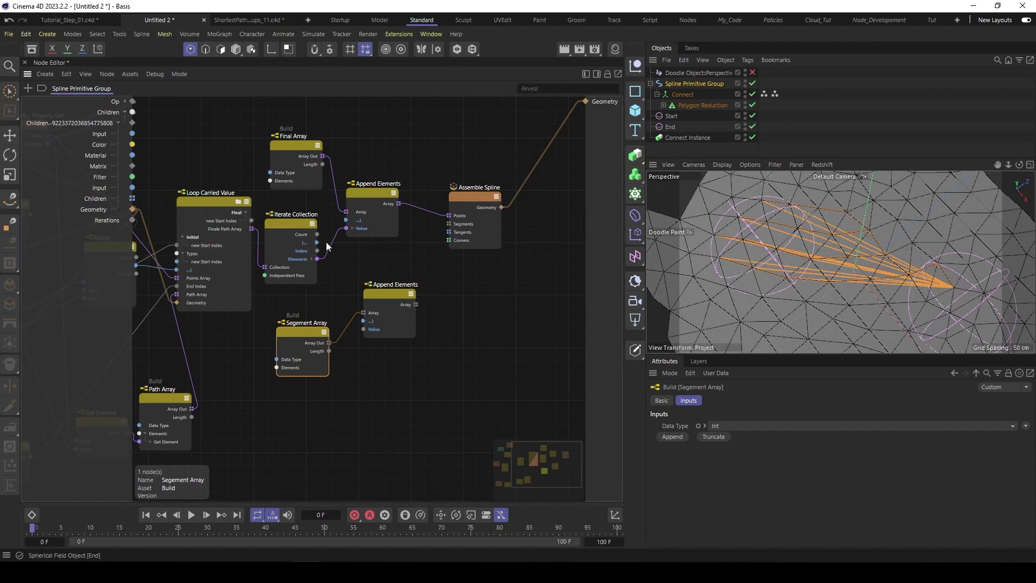
Connect Iterate Collection's Count to the second Append Elements' Value, and that node's Array output to Assemble Spline's Segments
{"action": "left_click_drag", "start_coordinate": [317, 236], "coordinate": [365, 331]}
{"action": "left_click_drag", "start_coordinate": [383, 294], "coordinate": [453, 226]}
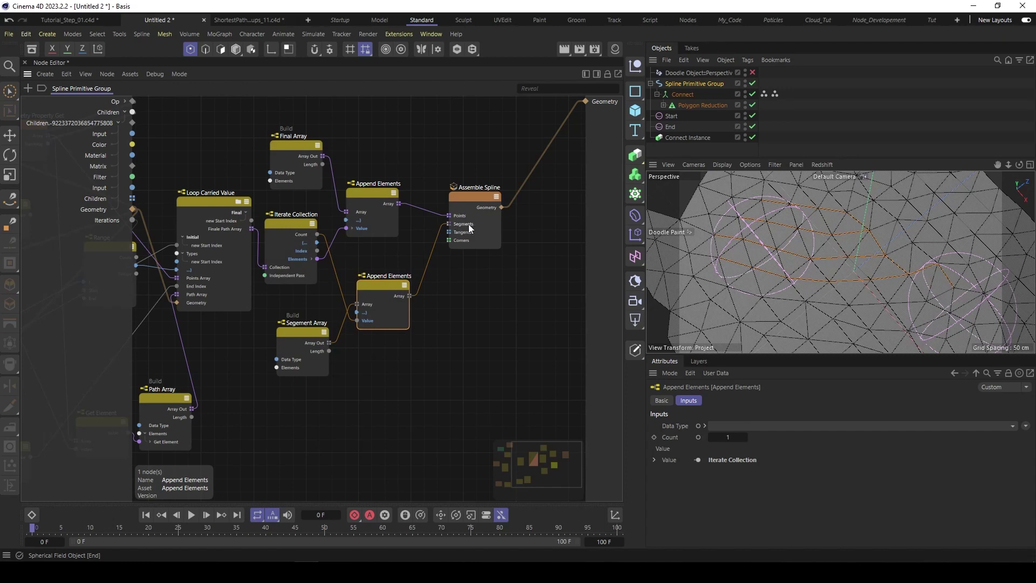
{"action": "left_click_drag", "start_coordinate": [797, 266], "coordinate": [830, 255], "text": "alt"}
{"action": "scroll", "coordinate": [829, 254], "scroll_direction": "up", "scroll_amount": 5}
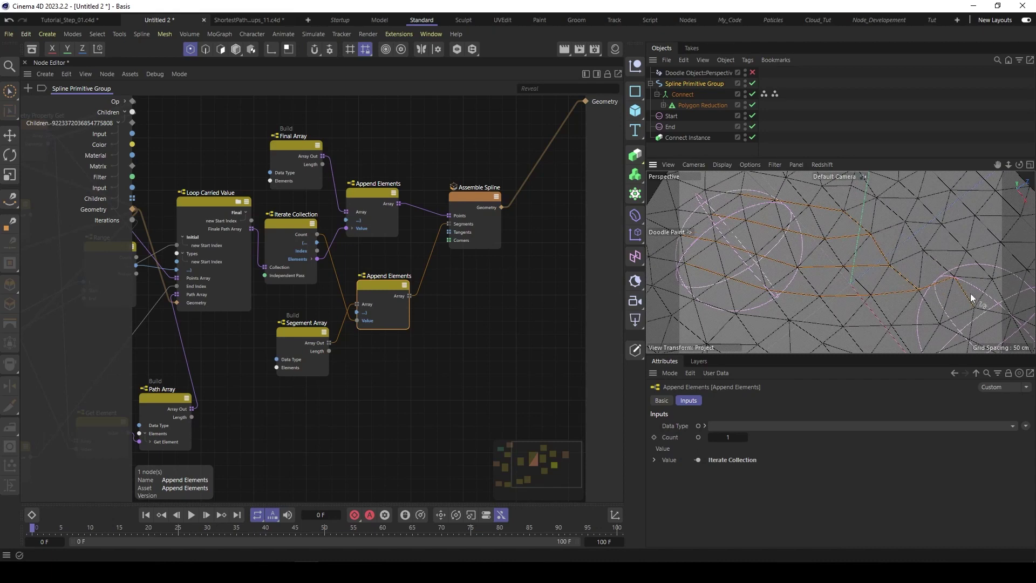
{"action": "scroll", "coordinate": [917, 273], "scroll_direction": "down", "scroll_amount": 3}
{"action": "scroll", "coordinate": [903, 271], "scroll_direction": "down", "scroll_amount": 5}
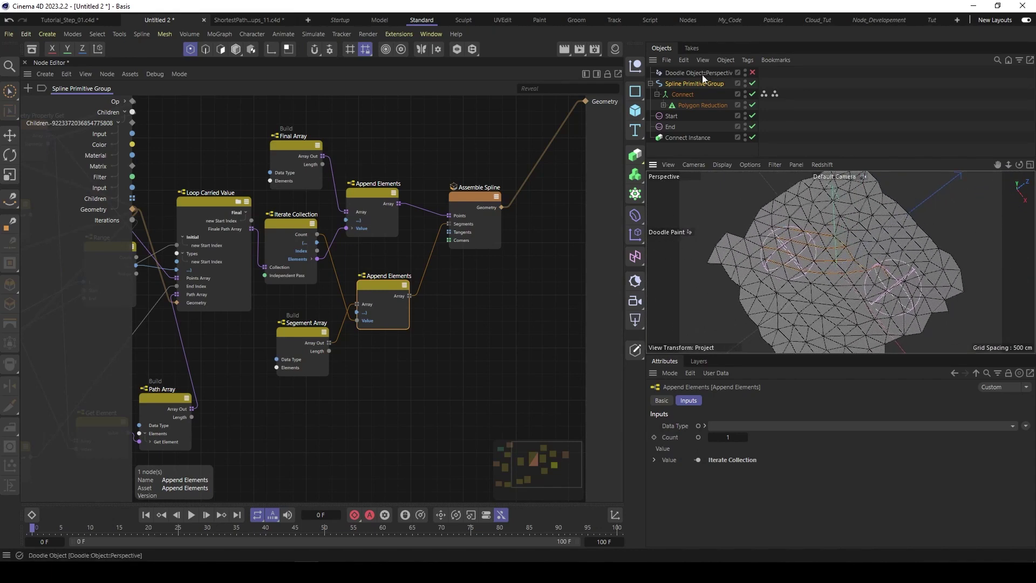
Select the Start field, switch to Model mode and move the field over the mesh to test the paths
{"action": "left_click", "coordinate": [671, 117]}
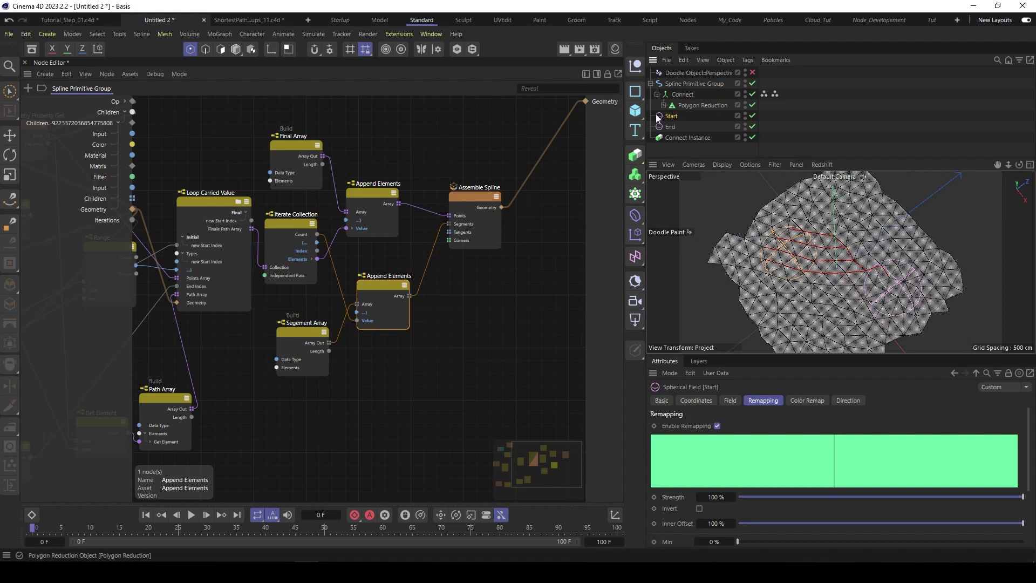
{"action": "left_click", "coordinate": [236, 49]}
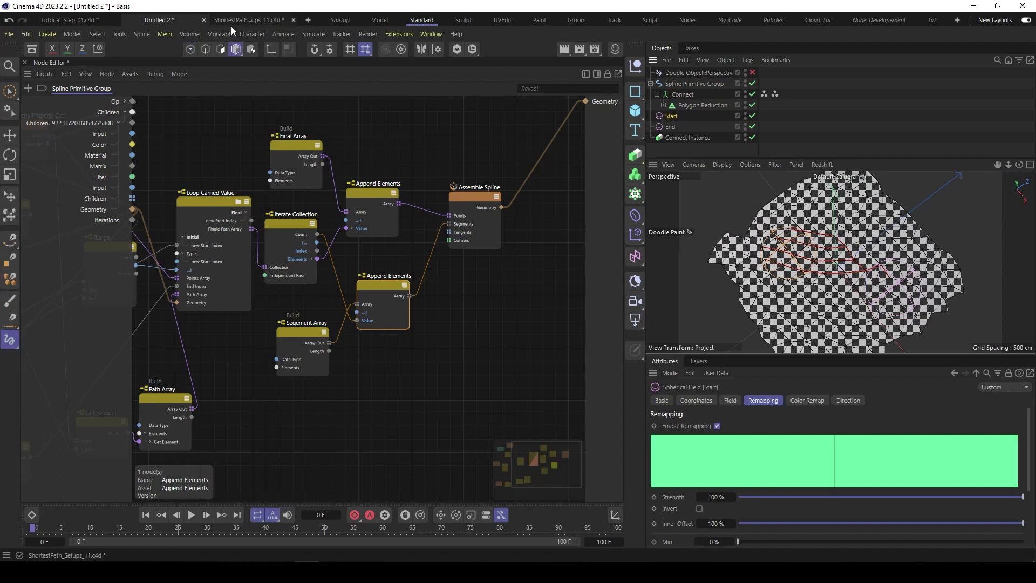
{"action": "key", "text": "t"}
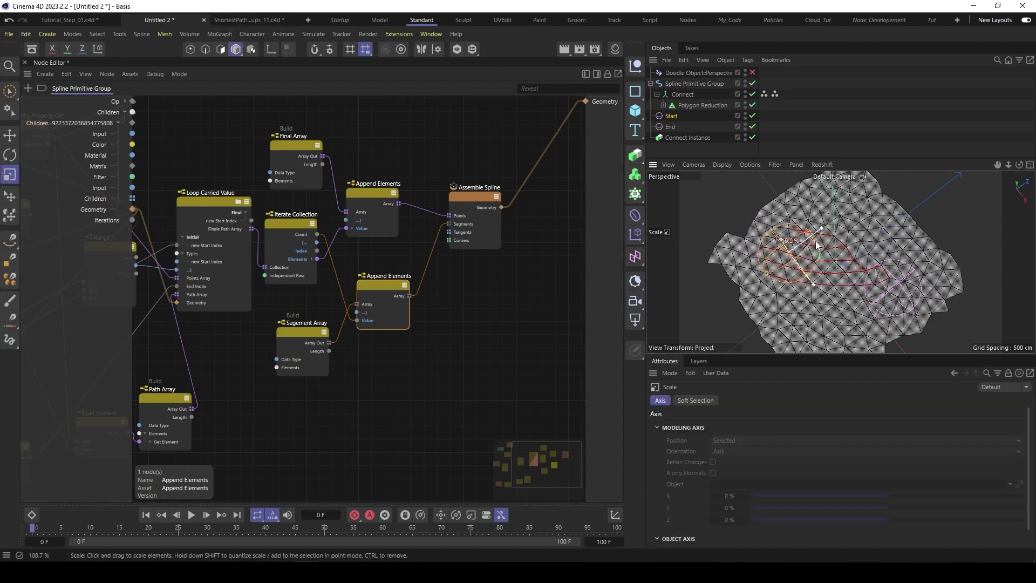
{"action": "key", "text": "e"}
{"action": "mouse_move", "coordinate": [821, 254]}
{"action": "left_mouse_down"}
{"action": "mouse_move", "coordinate": [853, 218]}
{"action": "mouse_move", "coordinate": [894, 197]}
{"action": "mouse_move", "coordinate": [788, 267]}
{"action": "mouse_move", "coordinate": [809, 262]}
{"action": "left_mouse_up"}
{"action": "right_click_drag", "start_coordinate": [814, 262], "coordinate": [834, 261], "text": "alt"}
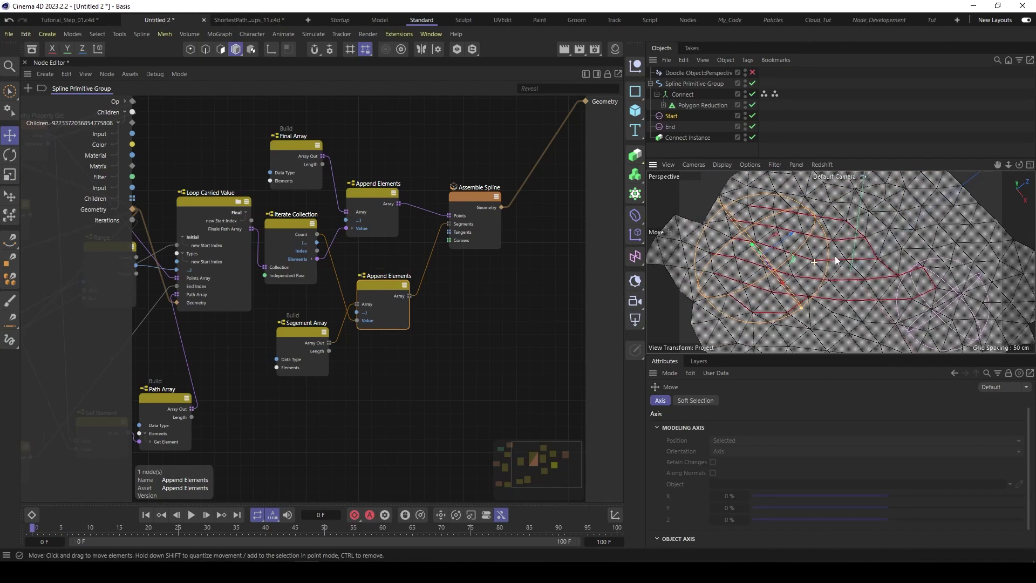
Enlarge the perspective viewport and move the Start field further across the mesh
{"action": "left_click_drag", "start_coordinate": [649, 226], "coordinate": [323, 227]}
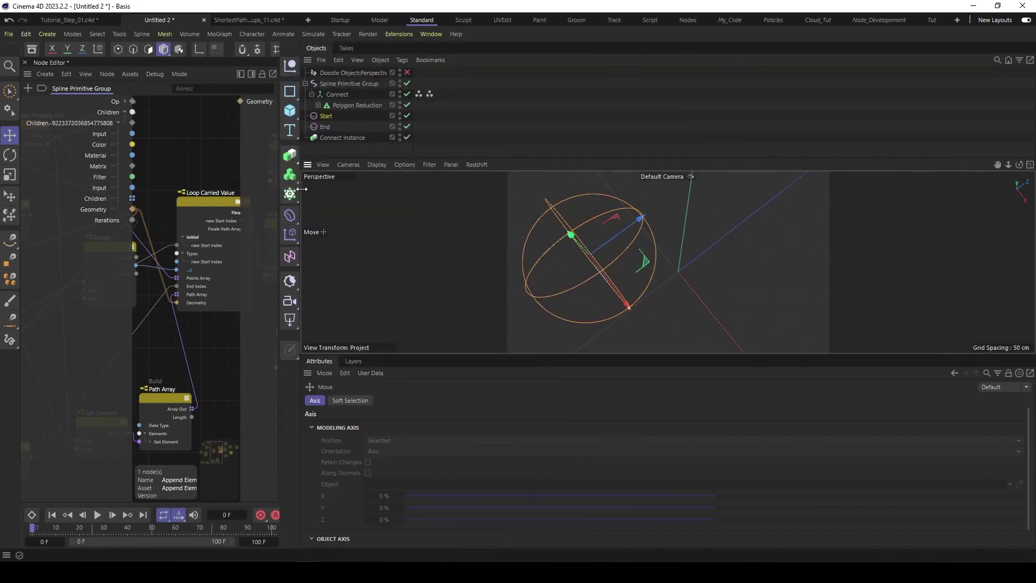
{"action": "left_click_drag", "start_coordinate": [635, 354], "coordinate": [631, 494]}
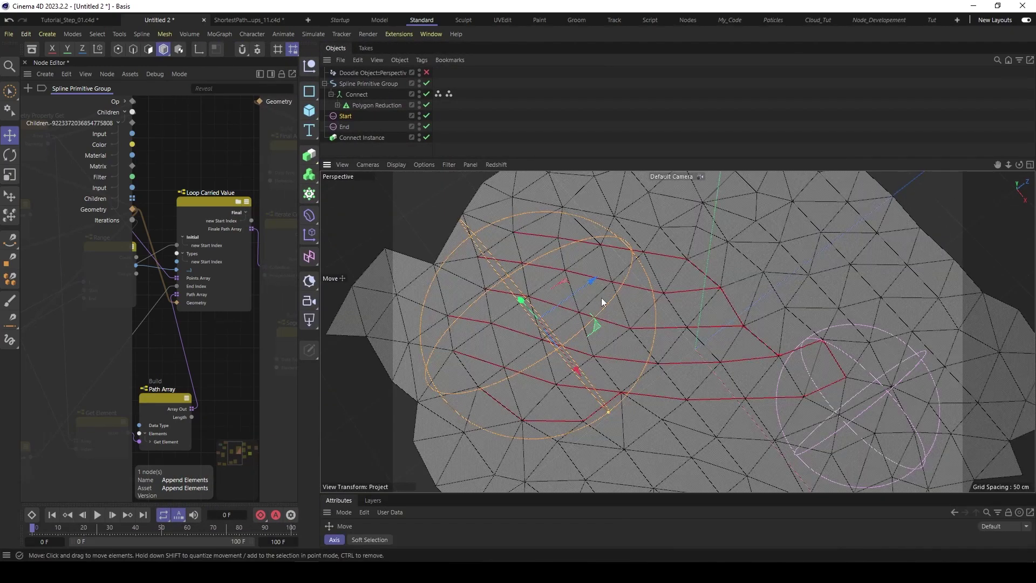
{"action": "left_click_drag", "start_coordinate": [596, 327], "coordinate": [573, 347]}
{"action": "right_click_drag", "start_coordinate": [754, 317], "coordinate": [720, 345], "text": "alt"}
Move the End field closer to the mesh's outer edge and toggle Connect Instance off to inspect the splines alone
{"action": "left_click", "coordinate": [349, 125]}
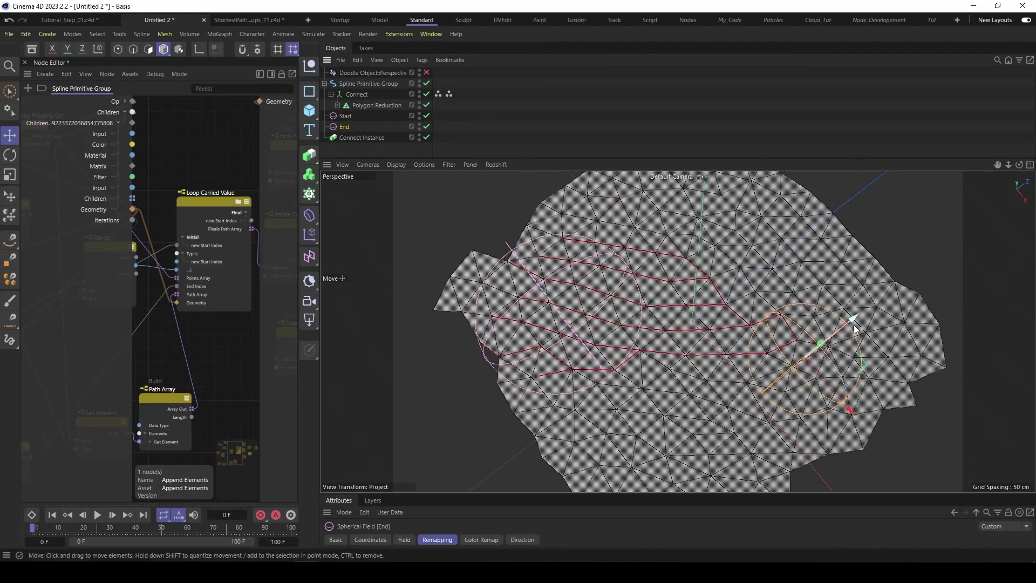
{"action": "left_click_drag", "start_coordinate": [860, 358], "coordinate": [873, 401]}
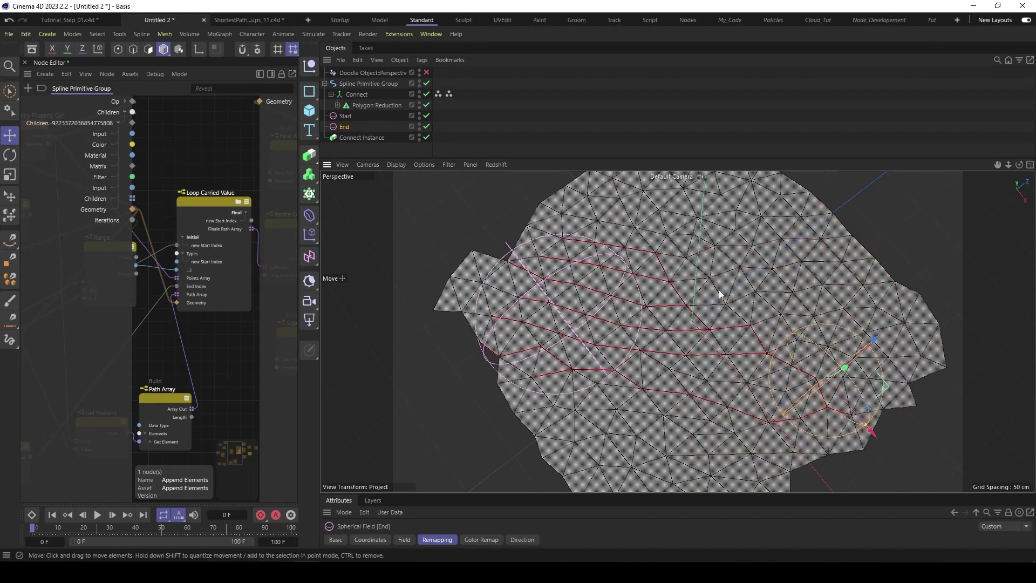
{"action": "left_click", "coordinate": [426, 137]}
{"action": "left_click_drag", "start_coordinate": [729, 370], "coordinate": [691, 278], "text": "alt"}
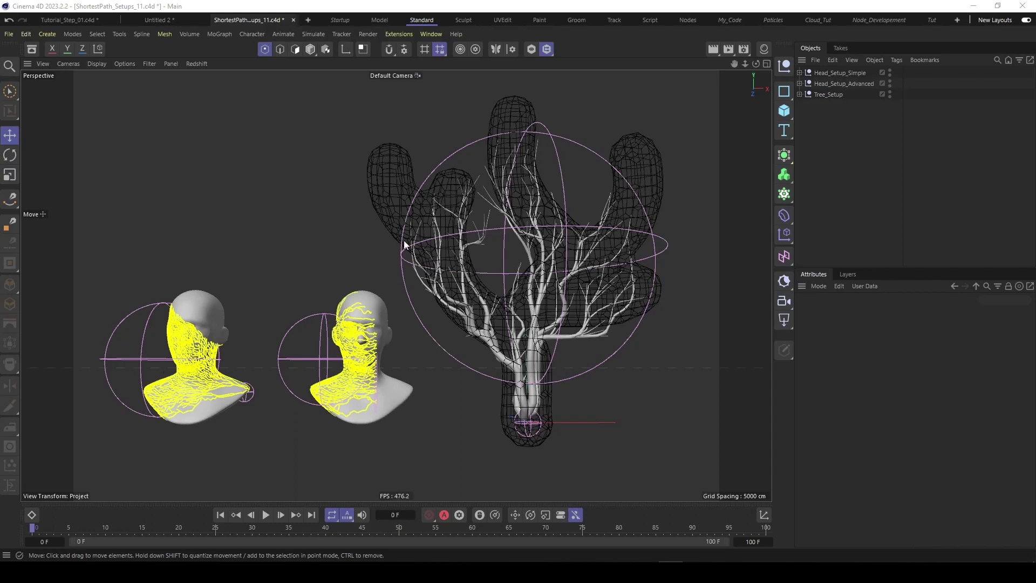
Expand the Head_Setup_Simple group in the example scene to examine its objects
{"action": "left_click", "coordinate": [828, 94]}
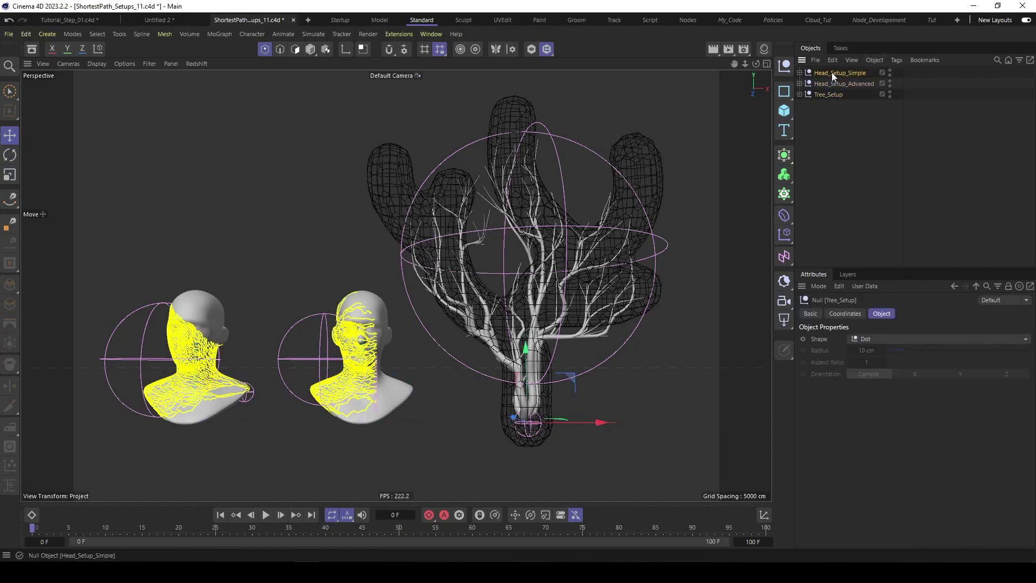
{"action": "left_click", "coordinate": [832, 73]}
{"action": "left_click", "coordinate": [799, 72]}
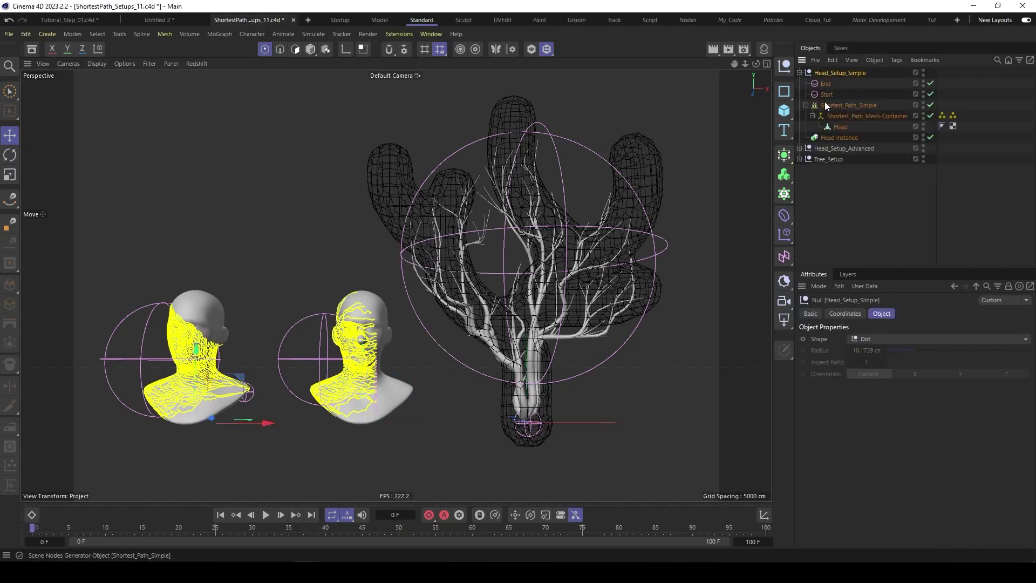
Move the End field of the simple head setup up beside the forehead and shift the Start field slightly to test the paths
{"action": "middle_click_drag", "start_coordinate": [336, 309], "coordinate": [581, 213], "text": "alt"}
{"action": "right_click_drag", "start_coordinate": [315, 331], "coordinate": [488, 383], "text": "alt"}
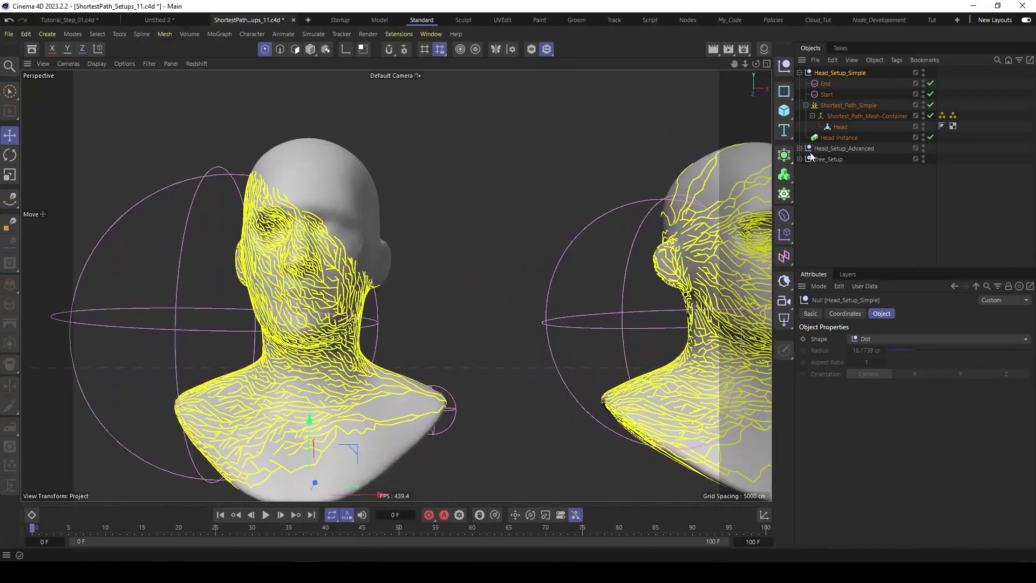
{"action": "left_click", "coordinate": [821, 84]}
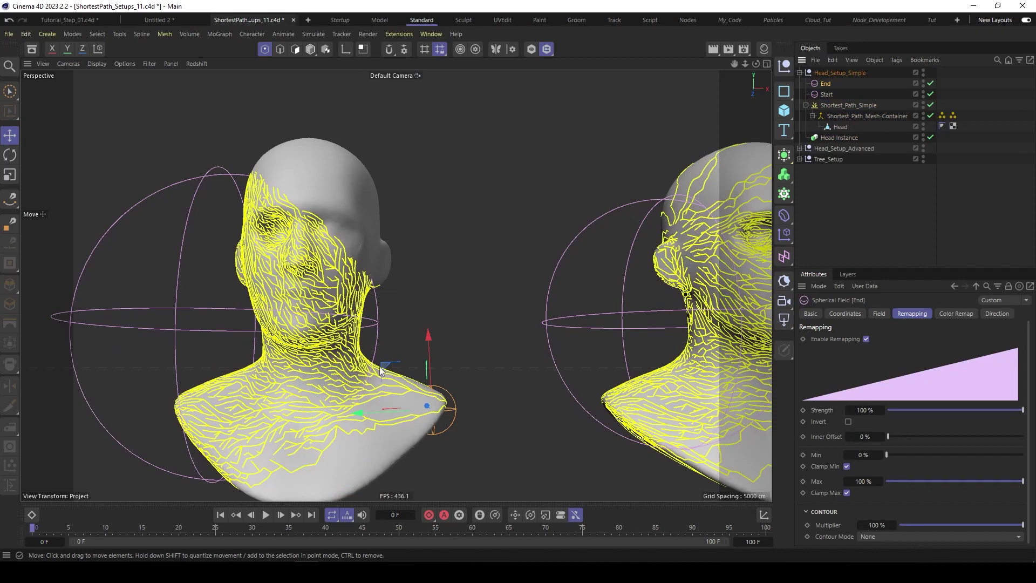
{"action": "left_click_drag", "start_coordinate": [380, 370], "coordinate": [300, 157]}
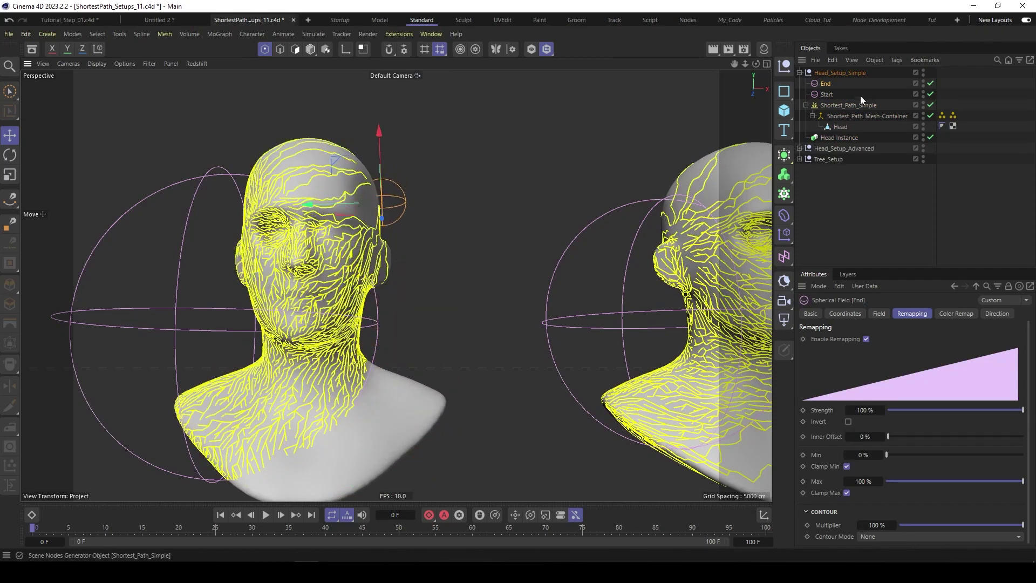
{"action": "left_click", "coordinate": [825, 94]}
{"action": "mouse_move", "coordinate": [293, 318]}
{"action": "left_mouse_down"}
{"action": "mouse_move", "coordinate": [280, 343]}
{"action": "mouse_move", "coordinate": [280, 317]}
{"action": "left_mouse_up"}
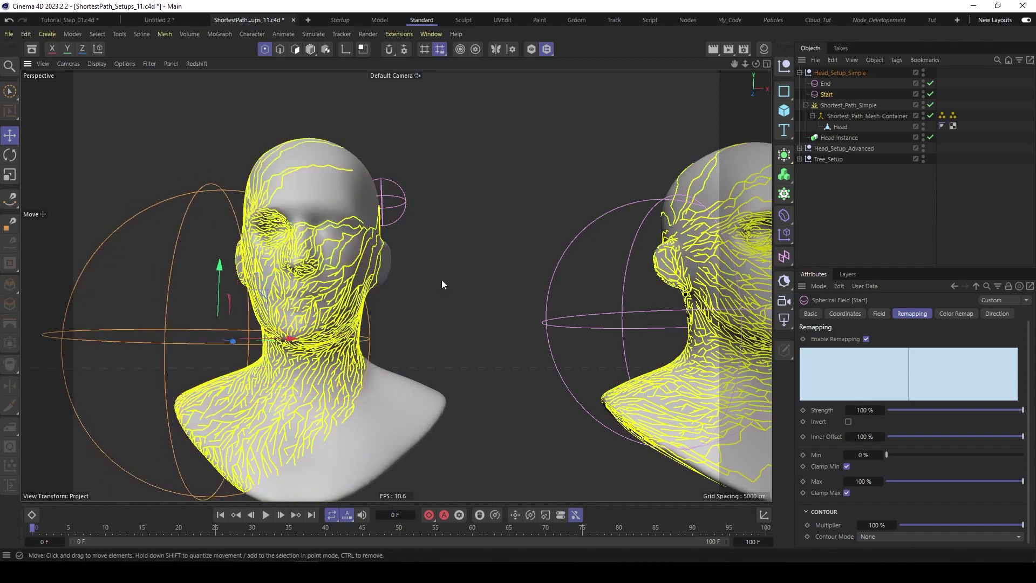
Collapse Head_Setup_Simple, expand Head_Setup_Advanced and show the inputs of its Shortest_Path_Advanced generator
{"action": "left_click", "coordinate": [800, 72]}
{"action": "middle_click_drag", "start_coordinate": [706, 238], "coordinate": [370, 217], "text": "alt"}
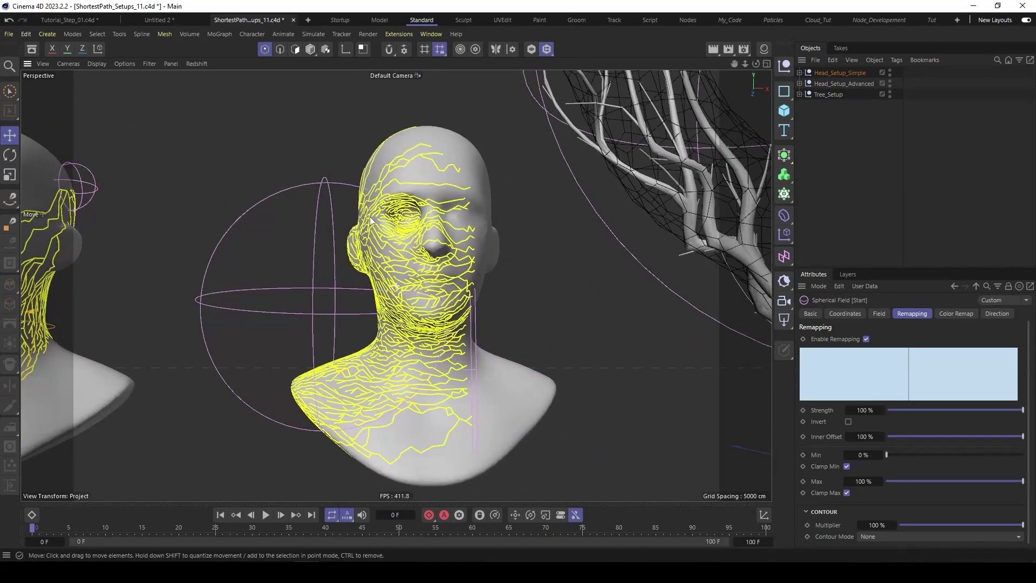
{"action": "left_click", "coordinate": [850, 83]}
{"action": "left_click", "coordinate": [800, 83]}
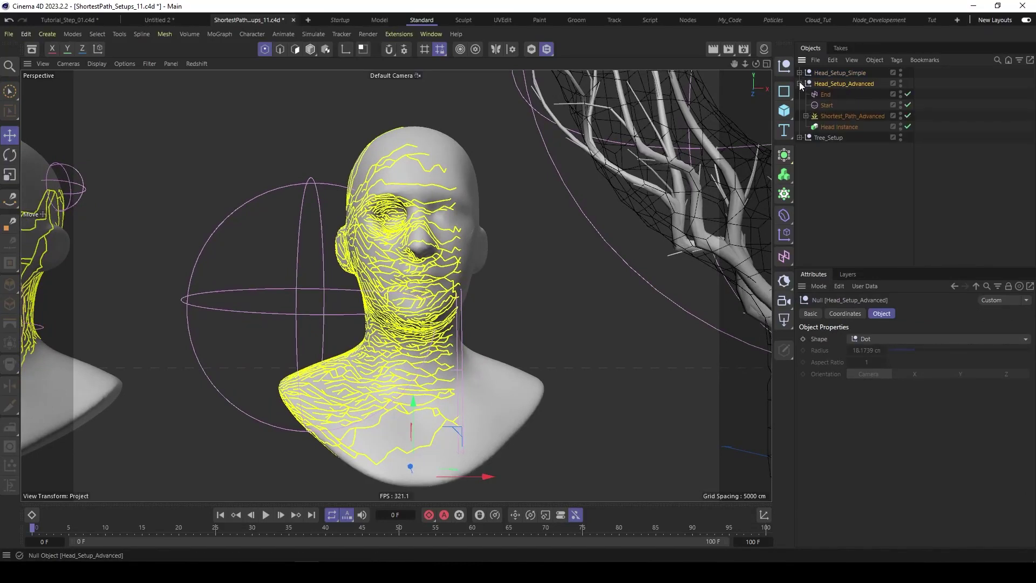
{"action": "left_click", "coordinate": [855, 116]}
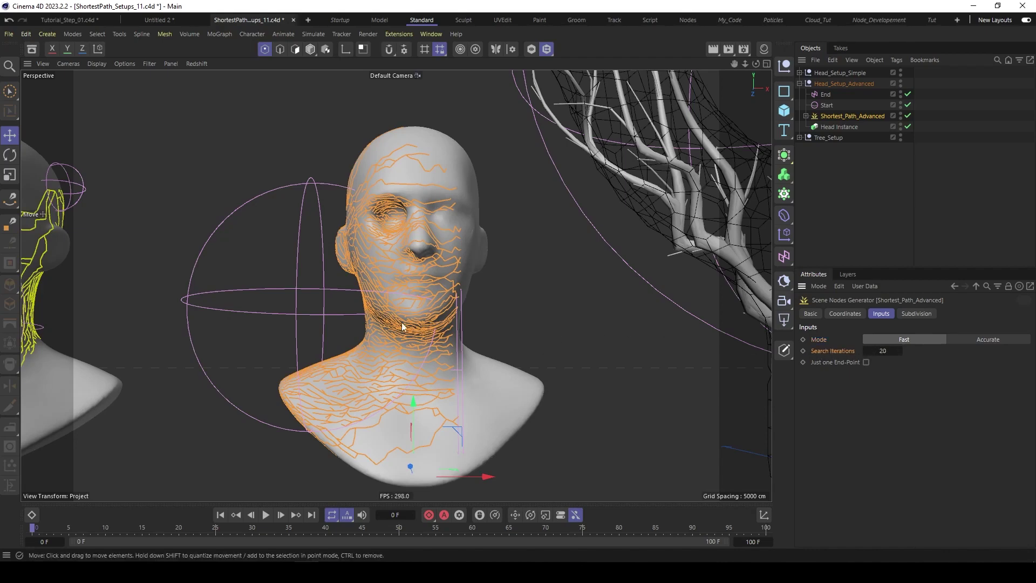
Switch Just one End-Point on and back off for Shortest_Path_Advanced to compare the resulting paths on the head
{"action": "middle_click_drag", "start_coordinate": [401, 327], "coordinate": [419, 315], "text": "alt"}
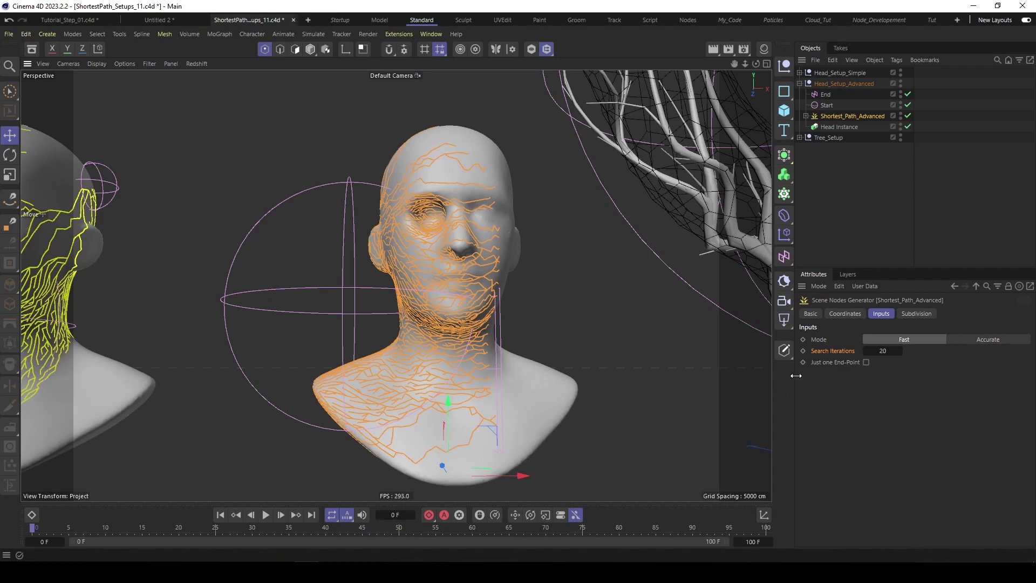
{"action": "left_click", "coordinate": [838, 362]}
{"action": "left_click", "coordinate": [865, 362]}
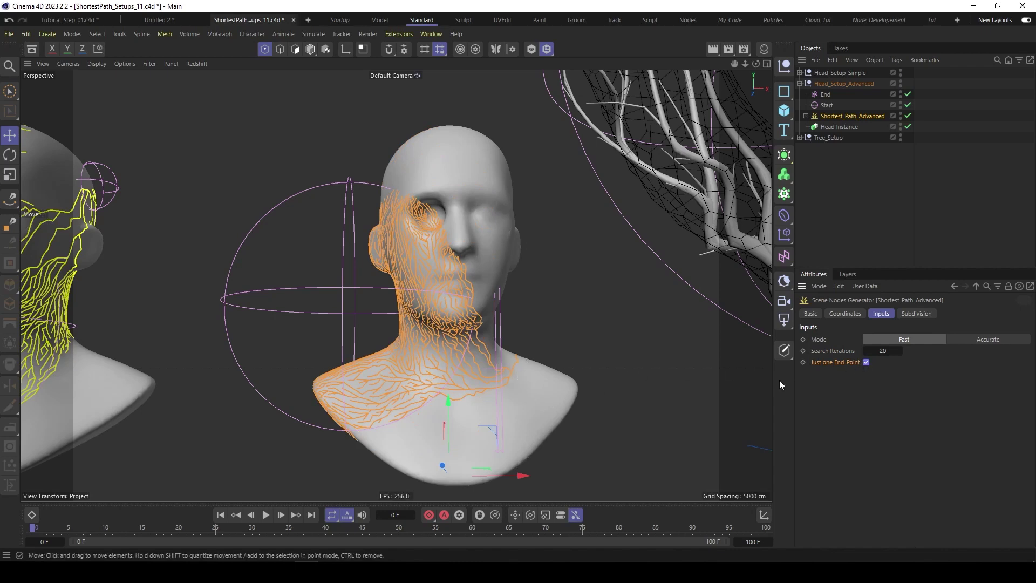
{"action": "left_click", "coordinate": [866, 362]}
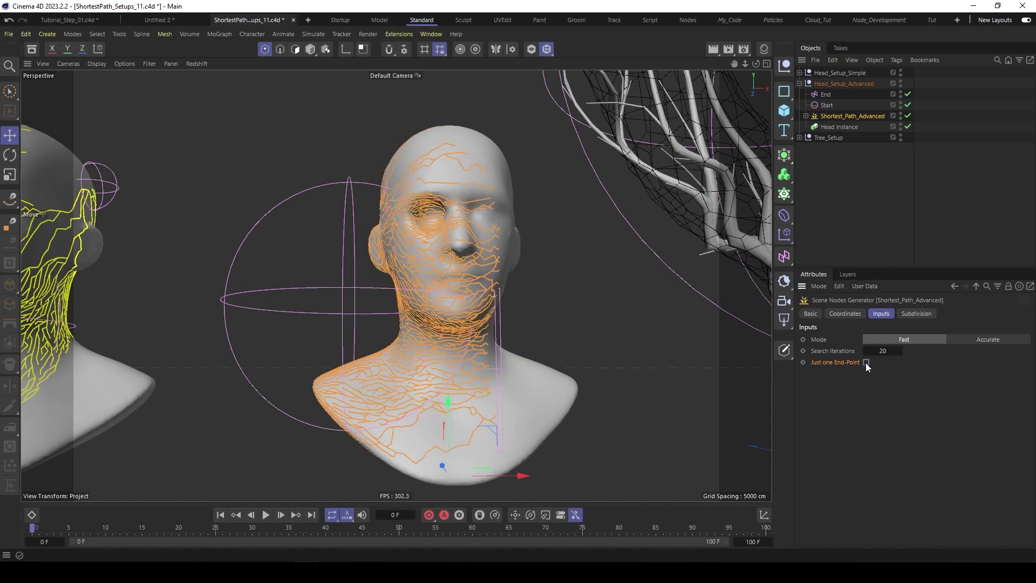
Move the linear End field of the advanced head setup a little along X toward the Start field
{"action": "middle_click_drag", "start_coordinate": [515, 376], "coordinate": [487, 370], "text": "alt"}
{"action": "left_click", "coordinate": [814, 96]}
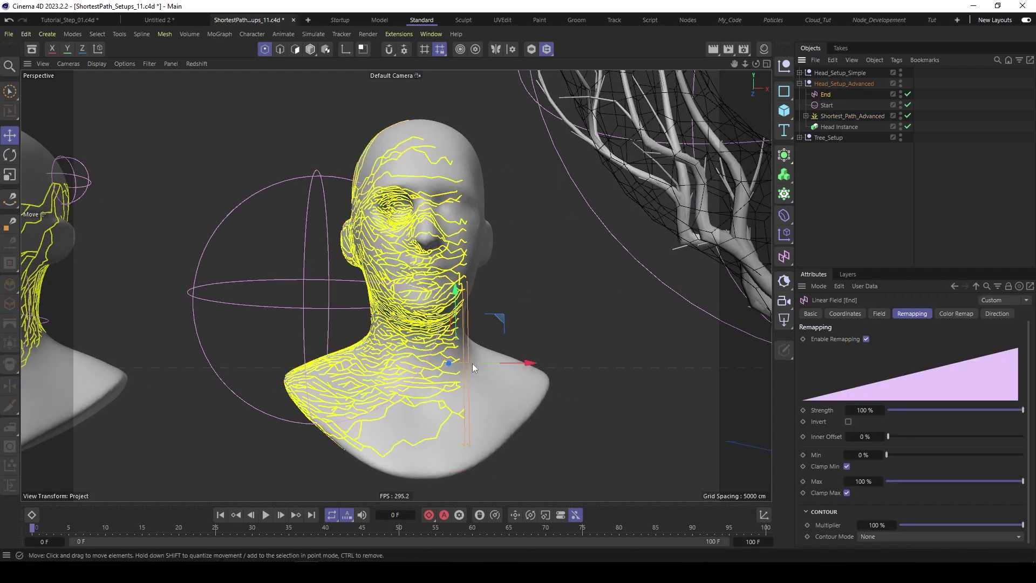
{"action": "left_click_drag", "start_coordinate": [500, 362], "coordinate": [487, 361]}
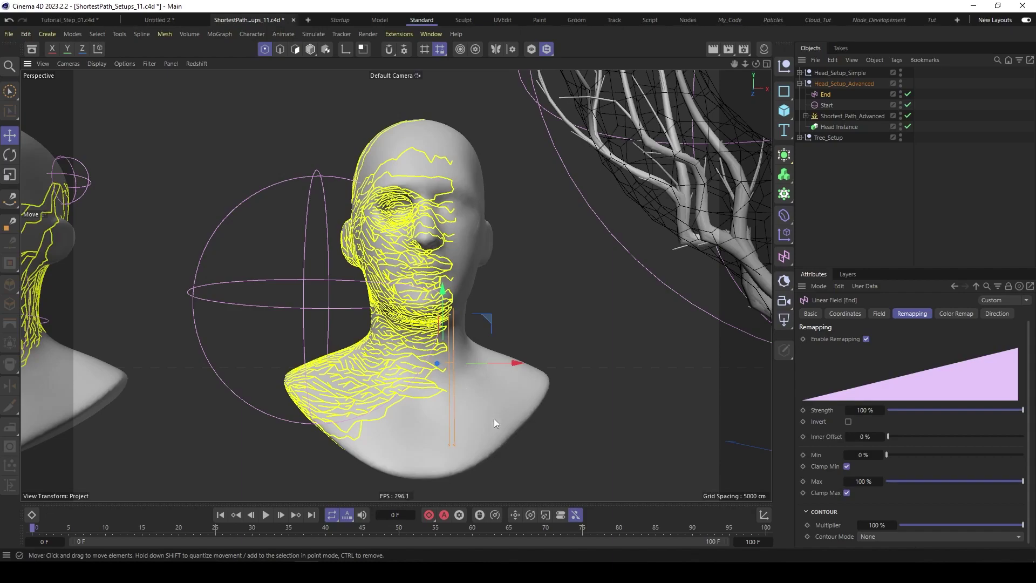
Collapse Head_Setup_Advanced and hide both head setups so that the tree setup can be viewed alone
{"action": "middle_click_drag", "start_coordinate": [728, 231], "coordinate": [371, 325], "text": "alt"}
{"action": "scroll", "coordinate": [287, 213], "scroll_direction": "down", "scroll_amount": 4}
{"action": "scroll", "coordinate": [332, 267], "scroll_direction": "down", "scroll_amount": 3}
{"action": "left_click", "coordinate": [798, 84]}
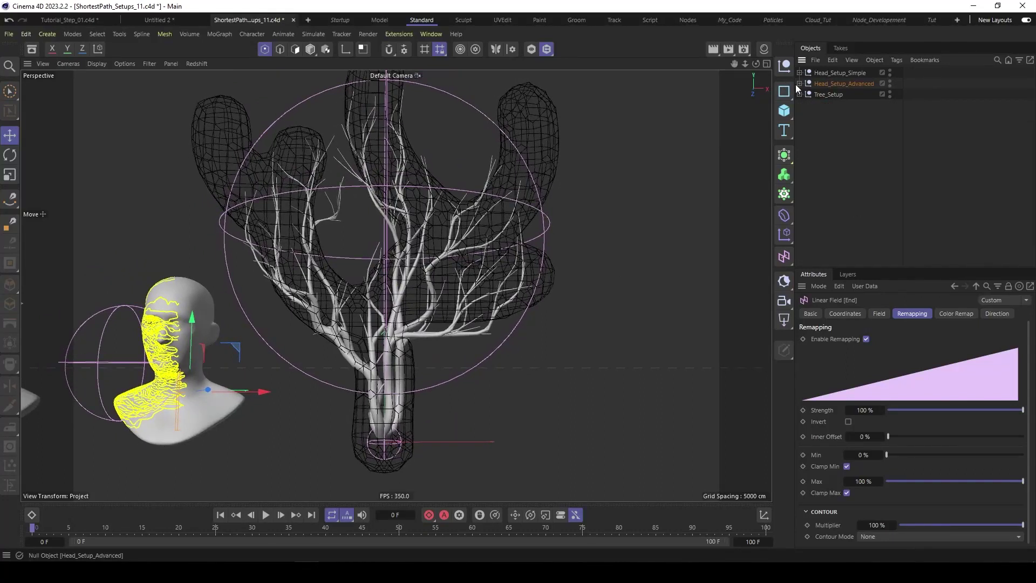
{"action": "left_click", "coordinate": [889, 81]}
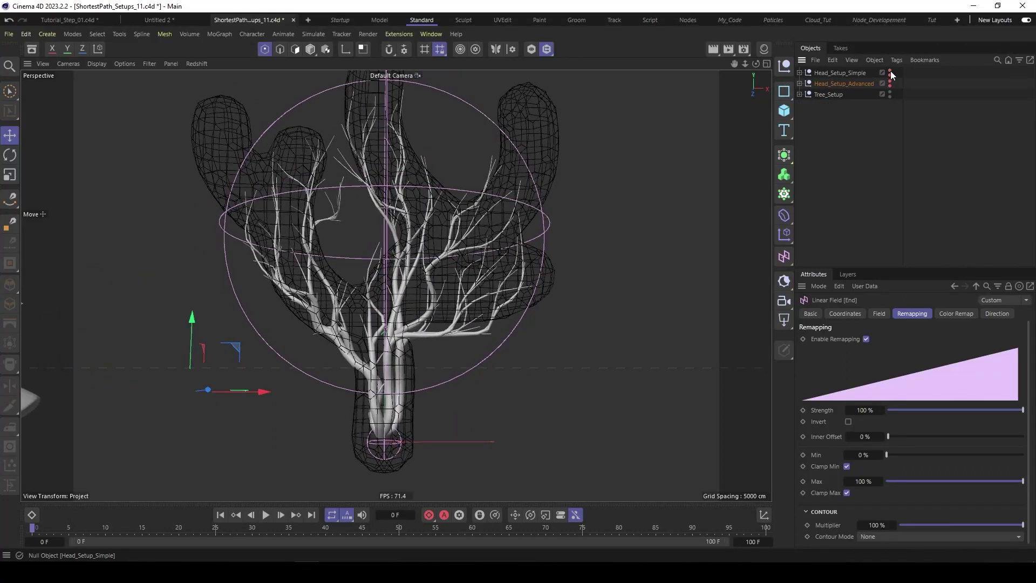
Expand Tree_Setup, enlarge the object list and examine the inputs of Shortest_Path_Advanced and Shortest_Path_Volume-Mesher
{"action": "left_click", "coordinate": [828, 93]}
{"action": "left_click", "coordinate": [800, 94]}
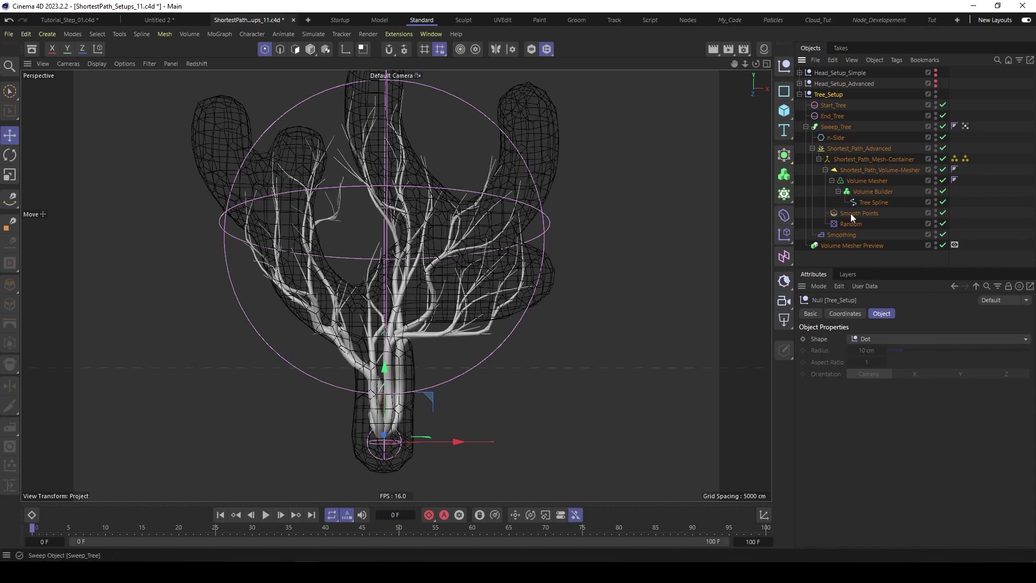
{"action": "left_click_drag", "start_coordinate": [894, 268], "coordinate": [882, 309]}
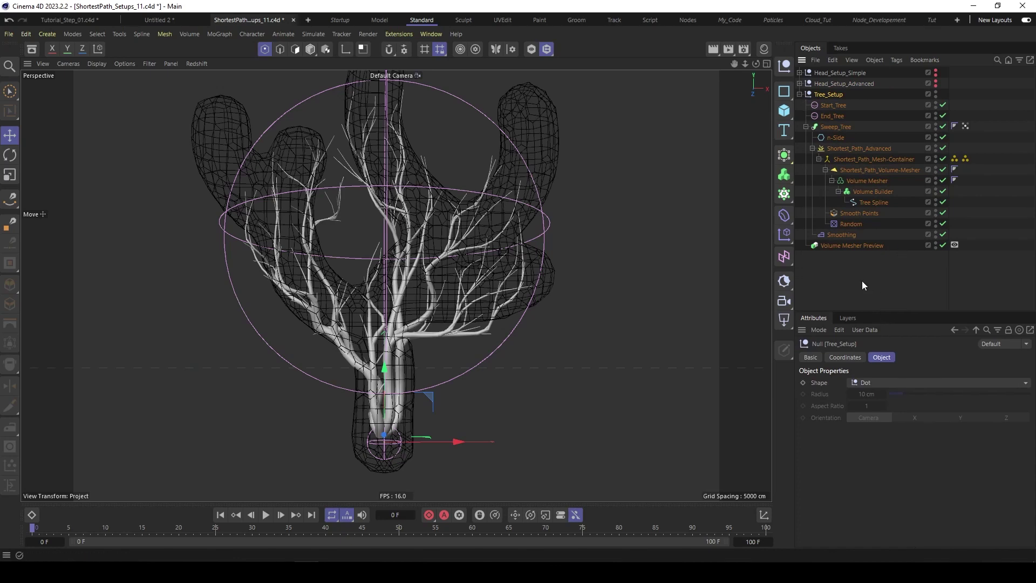
{"action": "left_click", "coordinate": [843, 273]}
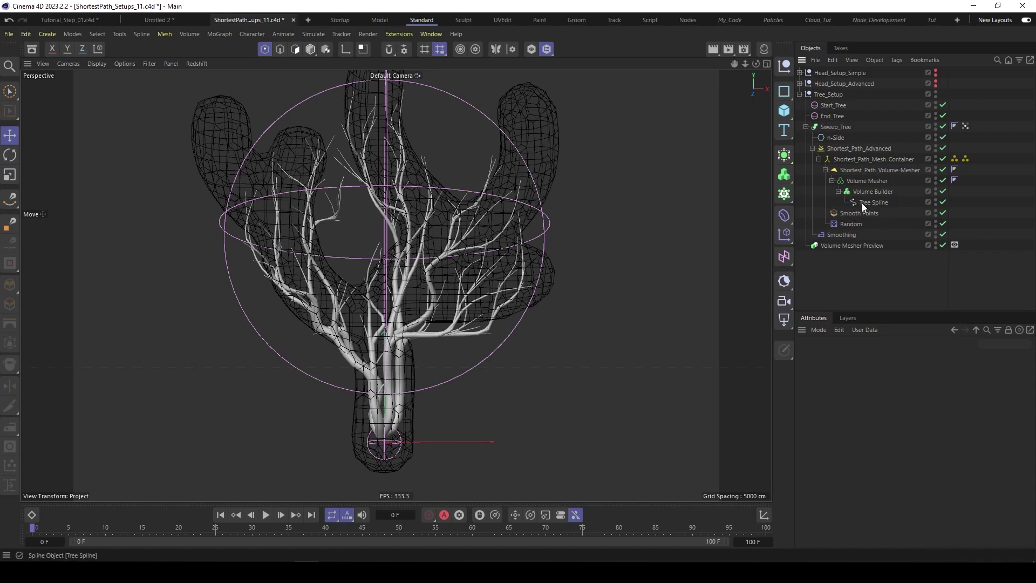
{"action": "left_click", "coordinate": [841, 147]}
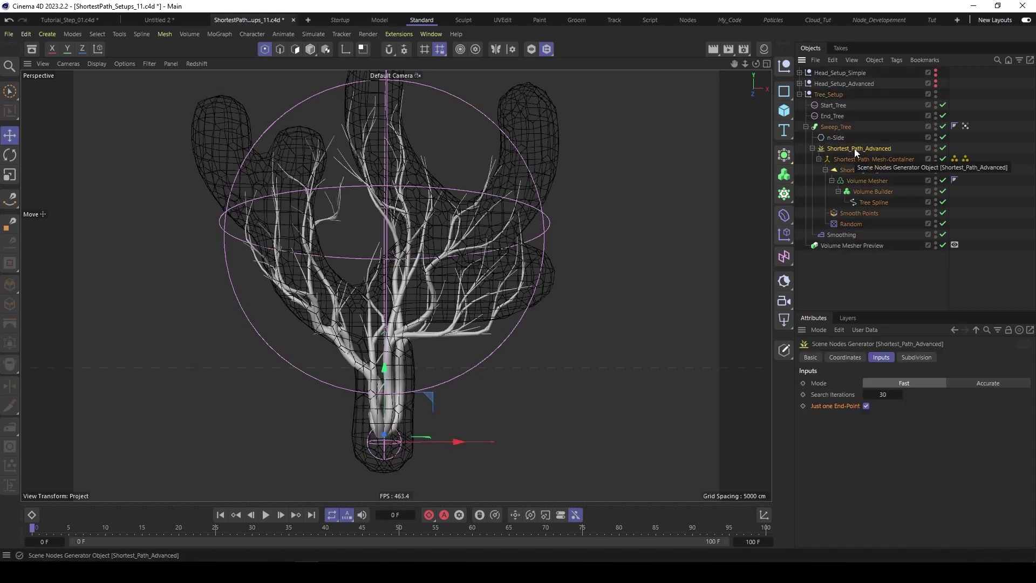
{"action": "left_click", "coordinate": [850, 170]}
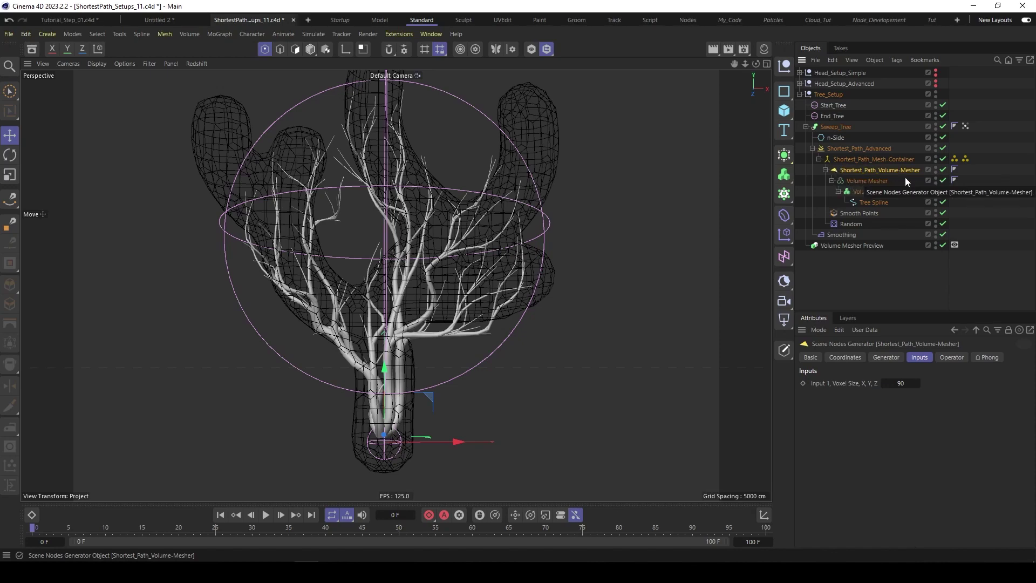
Disable Shortest_Path_Advanced and toggle Shortest_Path_Mesh-Container off and on to inspect the underlying voxel geometry
{"action": "left_click", "coordinate": [942, 148]}
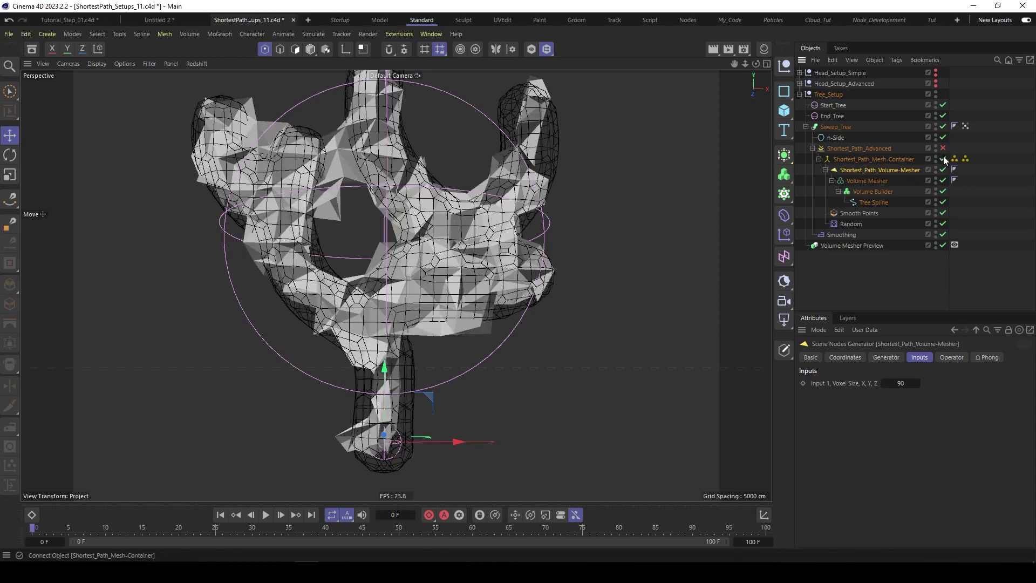
{"action": "left_click", "coordinate": [943, 159]}
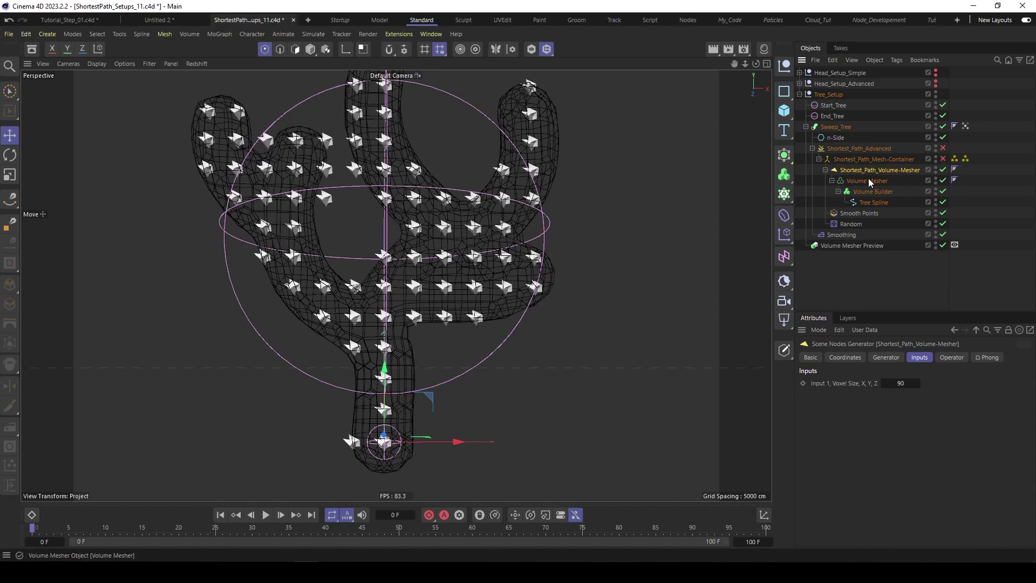
{"action": "left_click", "coordinate": [943, 158]}
{"action": "left_click_drag", "start_coordinate": [415, 244], "coordinate": [278, 199], "text": "alt"}
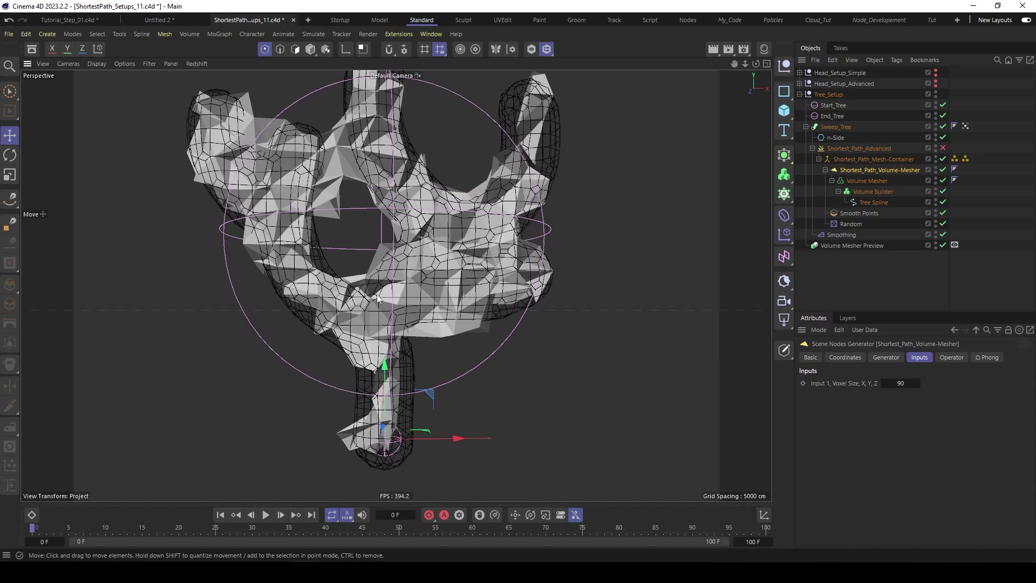
Review the node graph of Shortest_Path_Volume-Mesher, close it and re-enable Shortest_Path_Advanced in the tree setup
{"action": "double_click", "coordinate": [834, 169]}
{"action": "left_click_drag", "start_coordinate": [753, 163], "coordinate": [514, 123]}
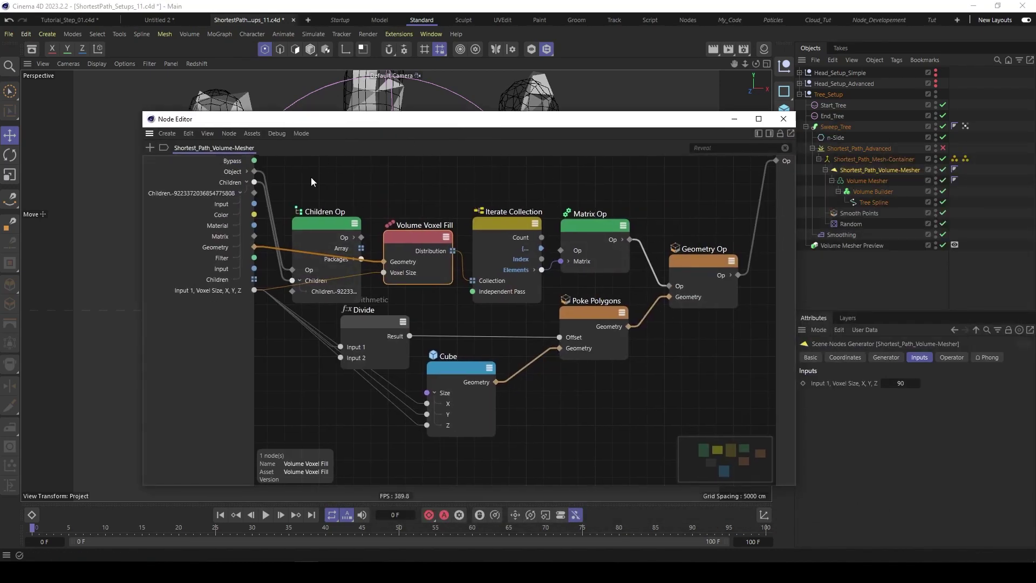
{"action": "left_click_drag", "start_coordinate": [626, 124], "coordinate": [609, 139]}
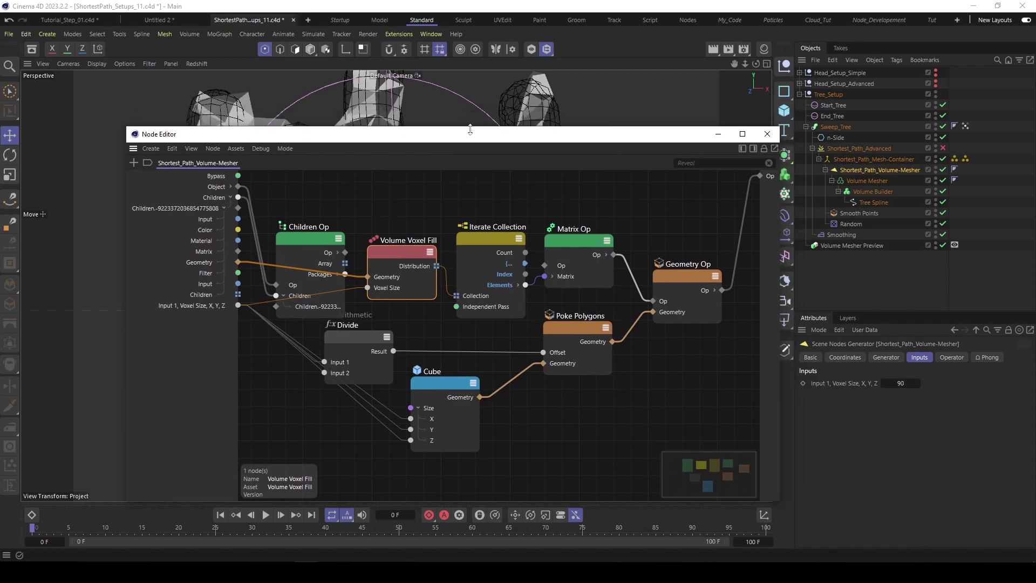
{"action": "left_click", "coordinate": [766, 134]}
{"action": "left_click", "coordinate": [847, 318]}
{"action": "left_click", "coordinate": [943, 147]}
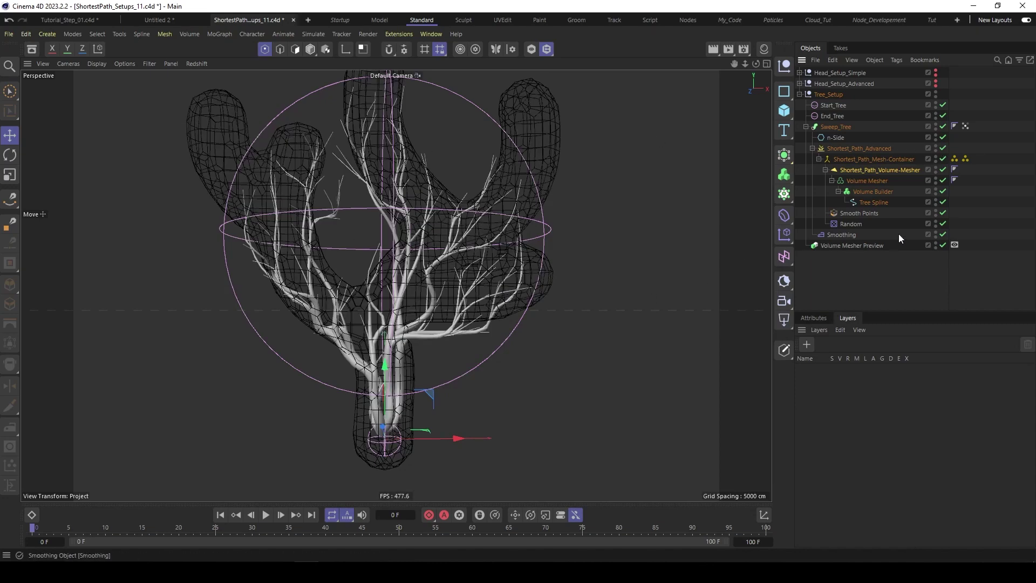
Delete all points of the Tree Spline to clear the existing tree shape
{"action": "left_click", "coordinate": [868, 202]}
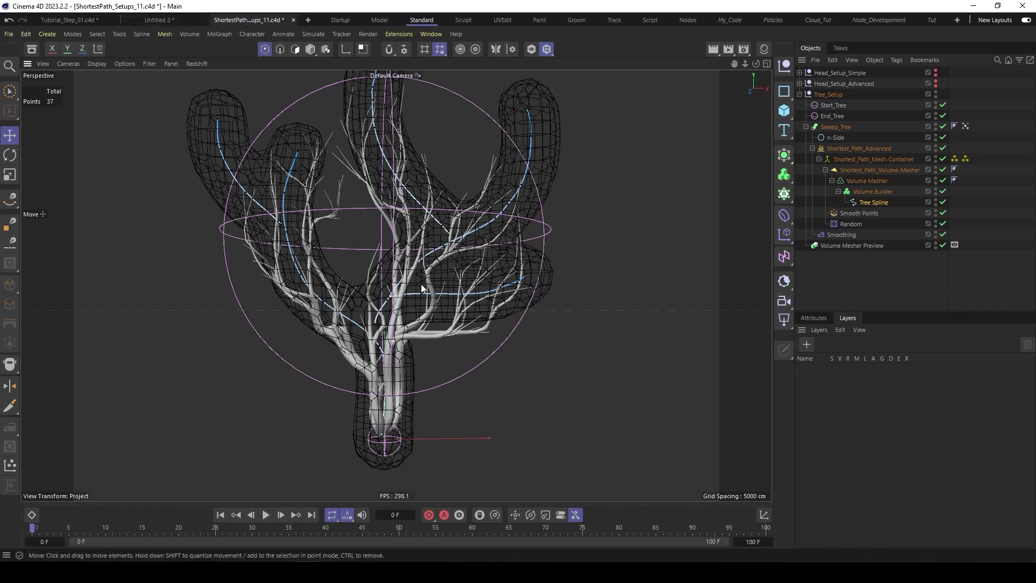
{"action": "key", "text": "ctrl+a"}
{"action": "key", "text": "Delete"}
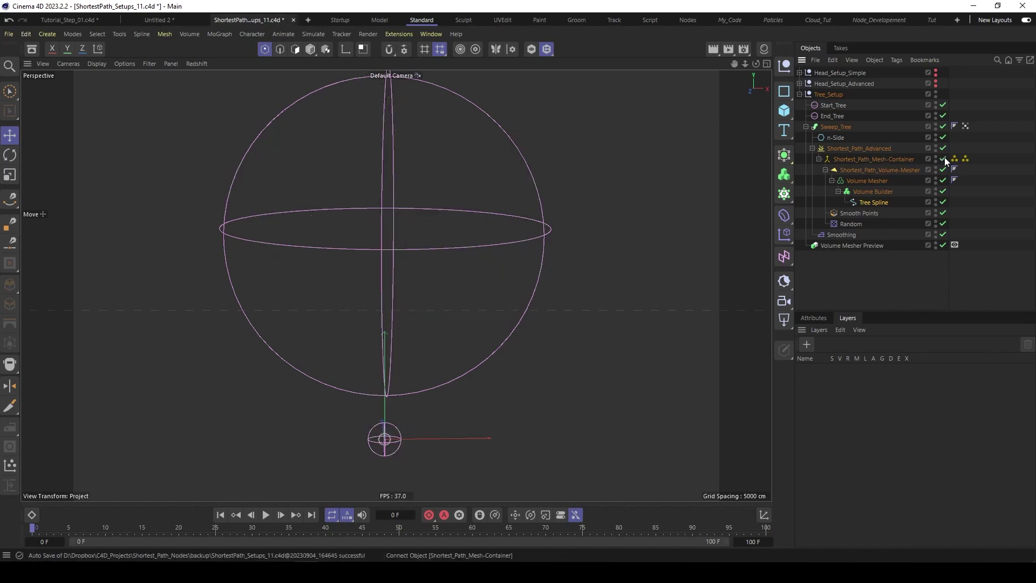
Use the Sketch tool on the Tree Spline to draw a curved trunk from the small field at the base up into the large field
{"action": "left_click", "coordinate": [863, 157]}
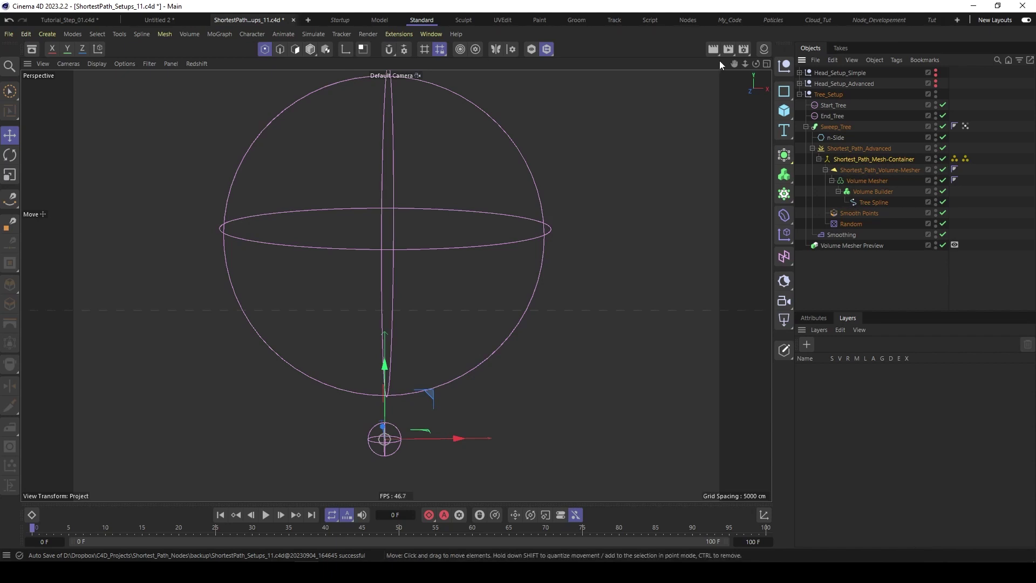
{"action": "left_click", "coordinate": [853, 201]}
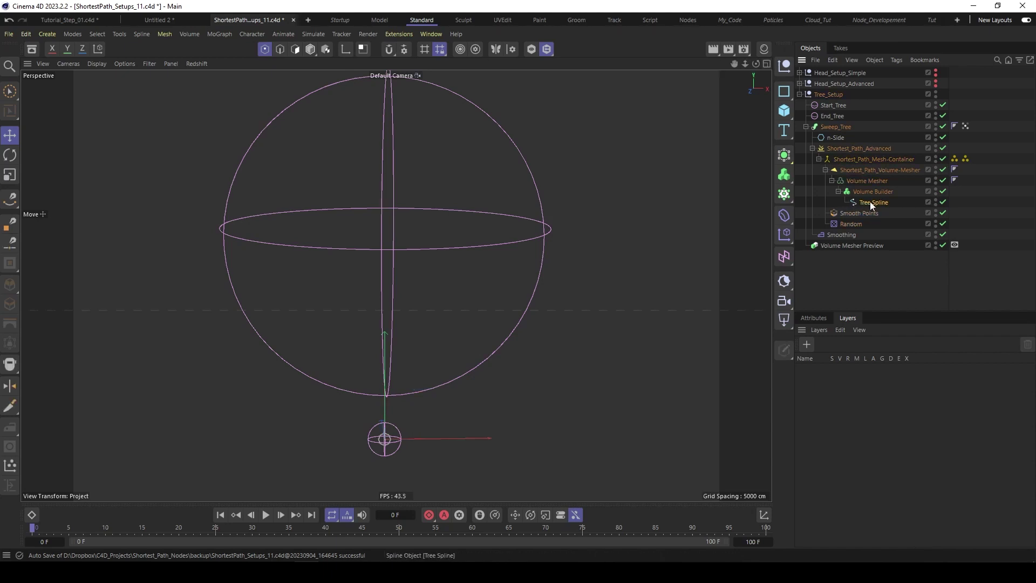
{"action": "left_click", "coordinate": [14, 203]}
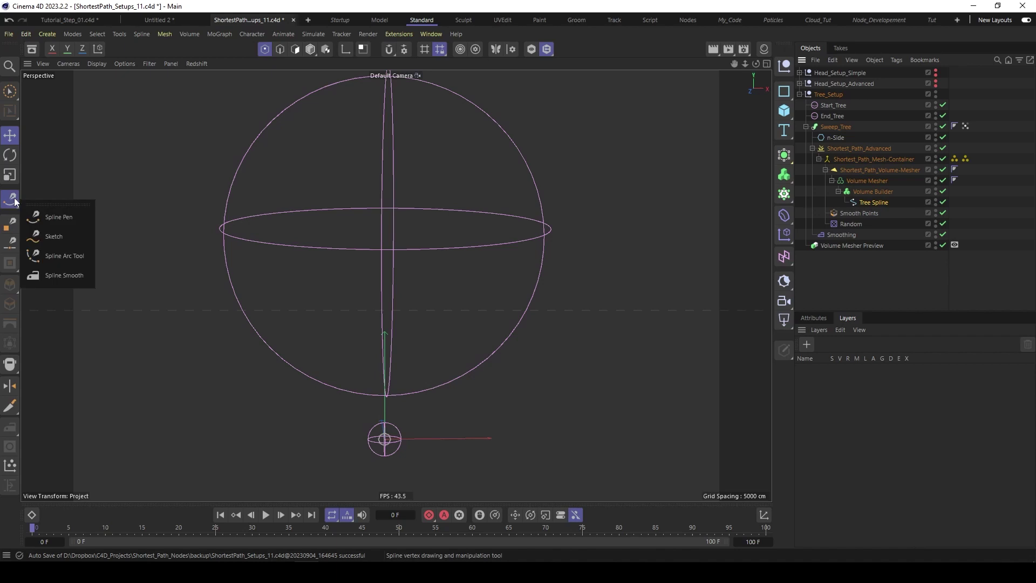
{"action": "left_click", "coordinate": [51, 237]}
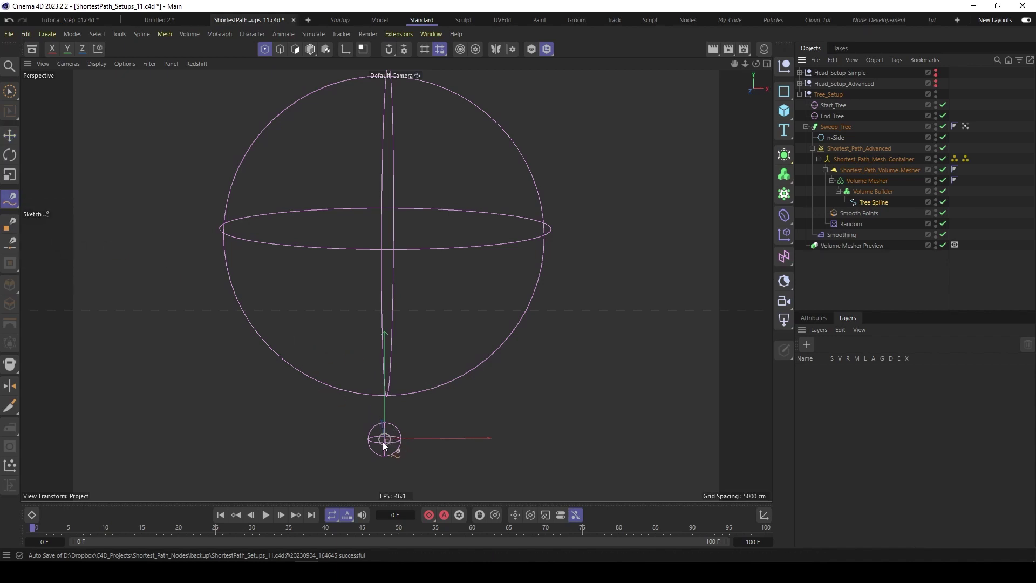
{"action": "mouse_move", "coordinate": [383, 442]}
{"action": "left_mouse_down"}
{"action": "mouse_move", "coordinate": [381, 372]}
{"action": "mouse_move", "coordinate": [303, 277]}
{"action": "left_mouse_up"}
{"action": "left_click_drag", "start_coordinate": [346, 180], "coordinate": [345, 184]}
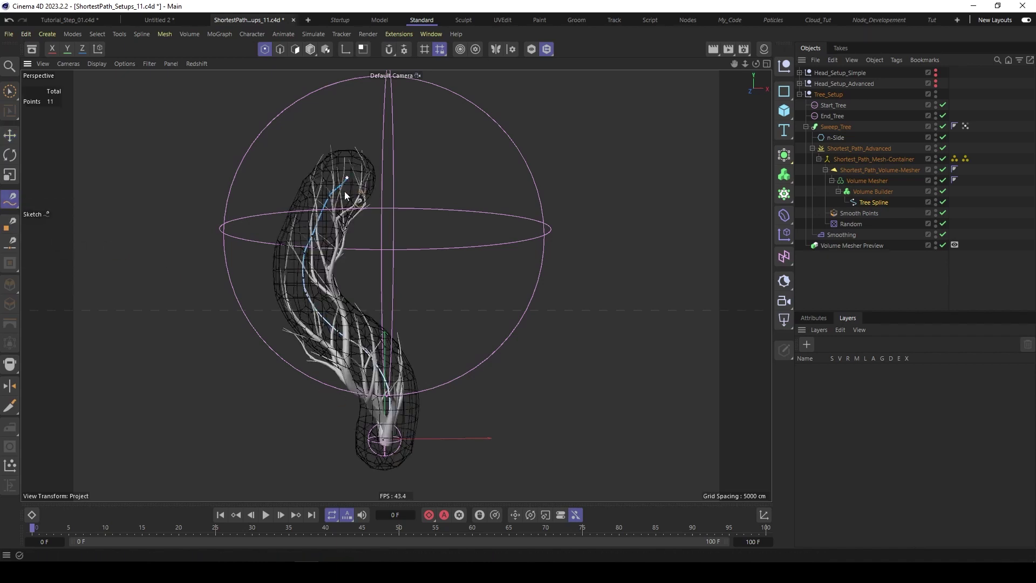
Sketch six more branches on the Tree Spline, three spreading to the tree's right side and three to its left
{"action": "left_click_drag", "start_coordinate": [384, 348], "coordinate": [472, 180]}
{"action": "left_click_drag", "start_coordinate": [446, 270], "coordinate": [526, 242]}
{"action": "mouse_move", "coordinate": [456, 226]}
{"action": "left_mouse_down"}
{"action": "mouse_move", "coordinate": [419, 172]}
{"action": "mouse_move", "coordinate": [419, 135]}
{"action": "left_mouse_up"}
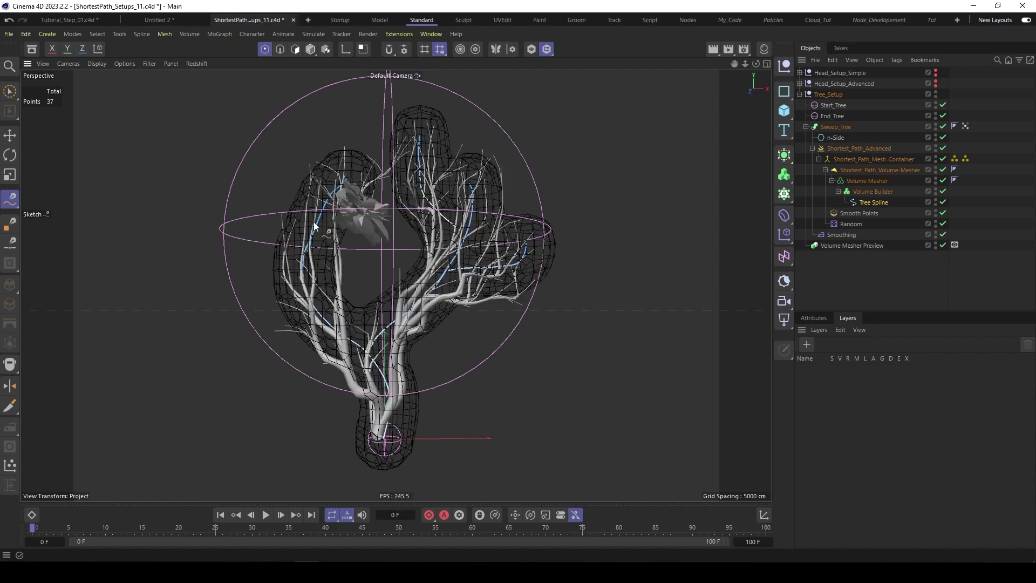
{"action": "left_click_drag", "start_coordinate": [294, 215], "coordinate": [274, 177]}
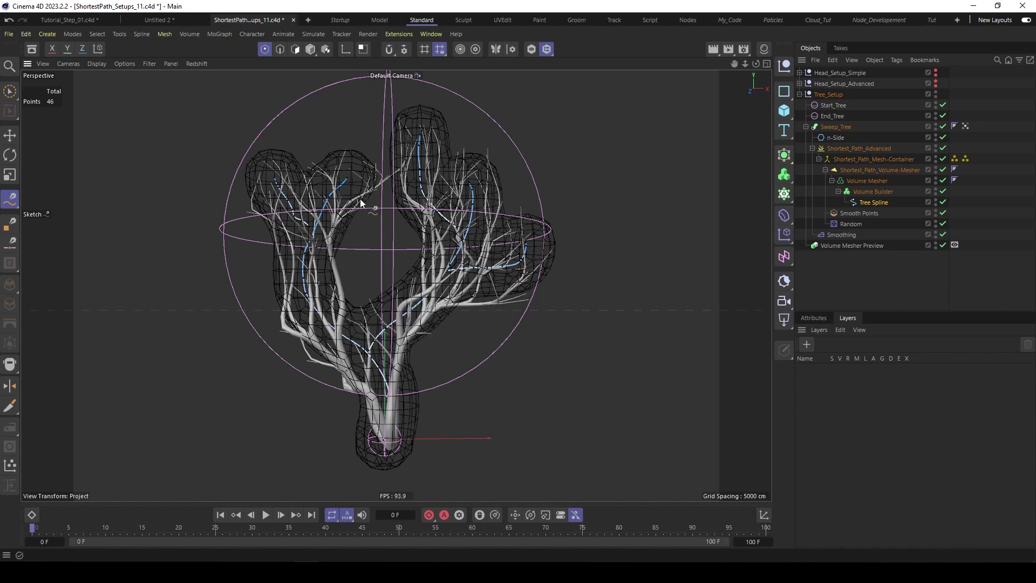
{"action": "left_click_drag", "start_coordinate": [348, 186], "coordinate": [345, 113]}
{"action": "left_click_drag", "start_coordinate": [302, 272], "coordinate": [195, 260]}
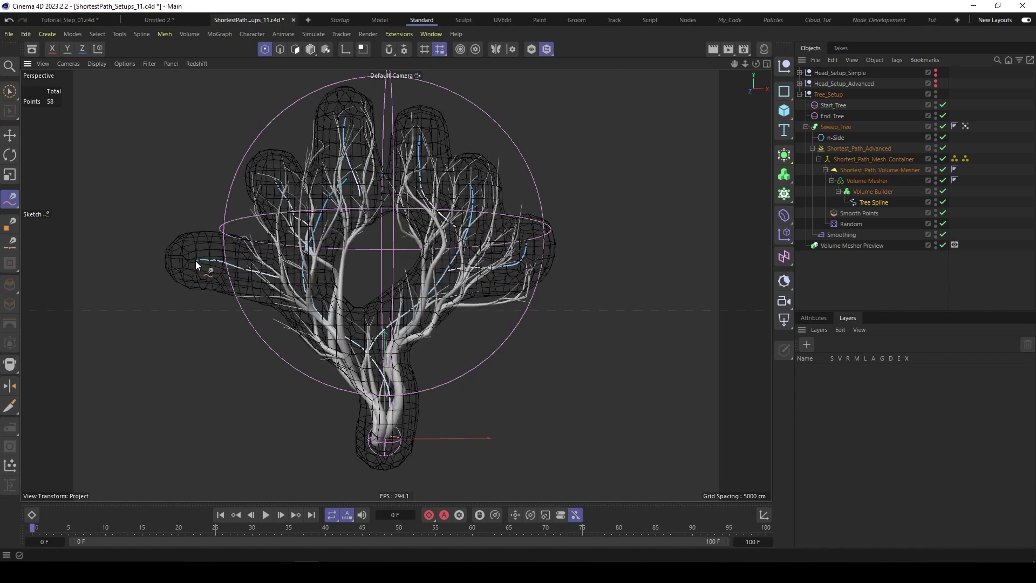
Sketch one more low branch on the tree's right side and set the mode of Shortest_Path_Advanced to Accurate
{"action": "left_click_drag", "start_coordinate": [392, 330], "coordinate": [535, 324]}
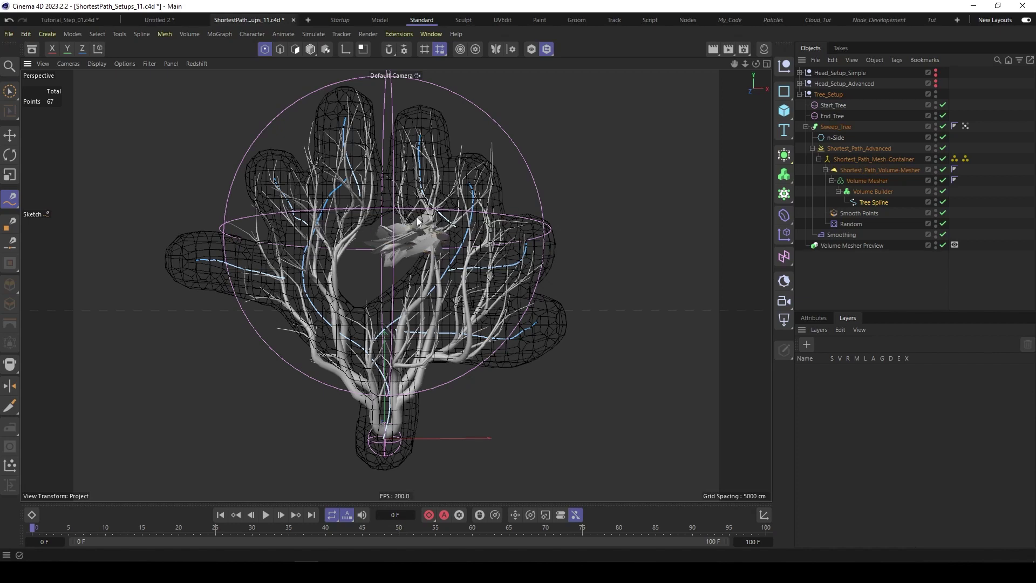
{"action": "left_click", "coordinate": [856, 147]}
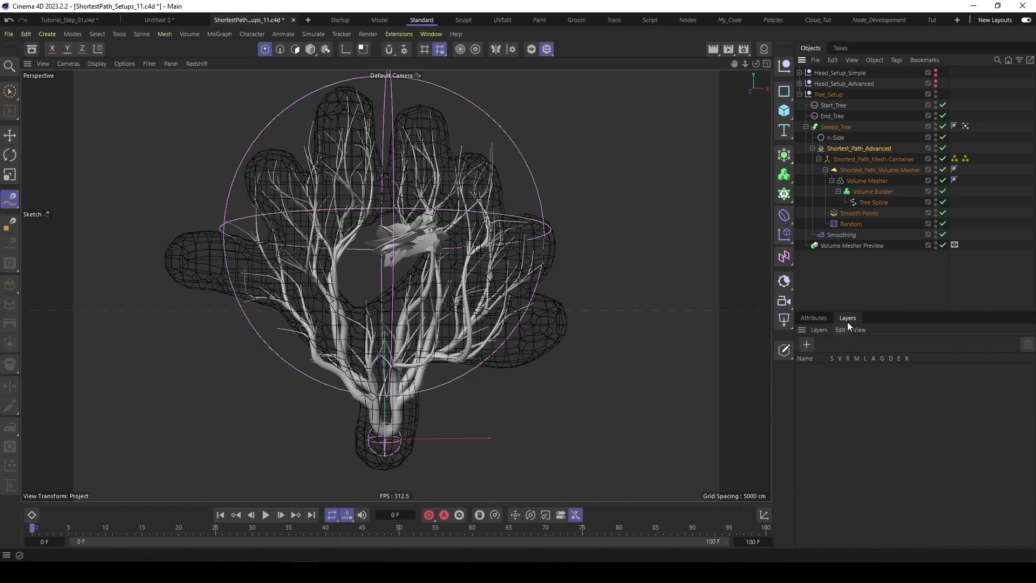
{"action": "left_click", "coordinate": [812, 318]}
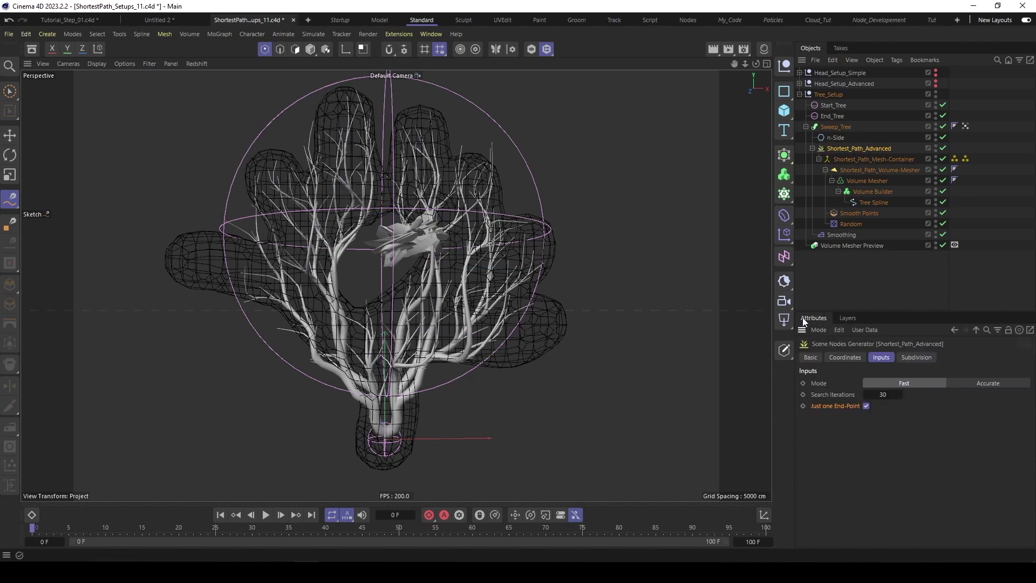
{"action": "left_click", "coordinate": [983, 384]}
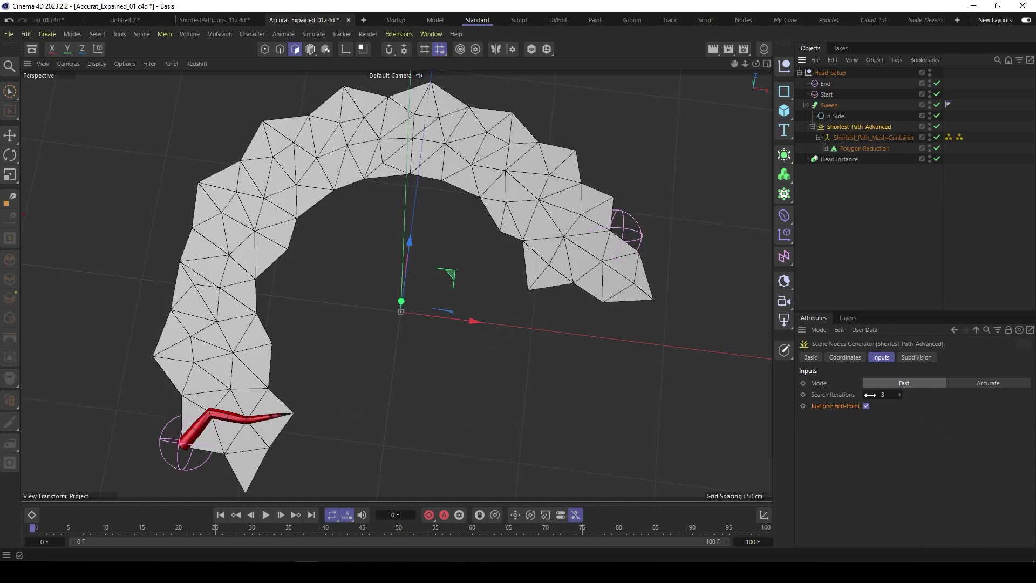
In Accurat_Expained_01, step the Search Iterations of Shortest_Path_Advanced up to 9 in Fast mode and inspect the path's end
{"action": "left_click", "coordinate": [899, 393]}
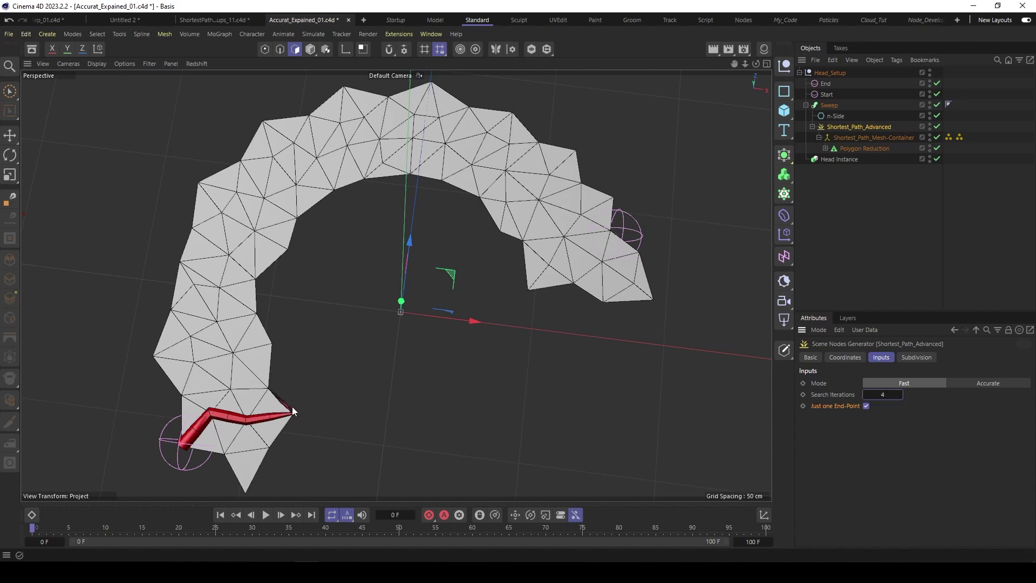
{"action": "left_click", "coordinate": [899, 395]}
{"action": "left_click", "coordinate": [899, 394]}
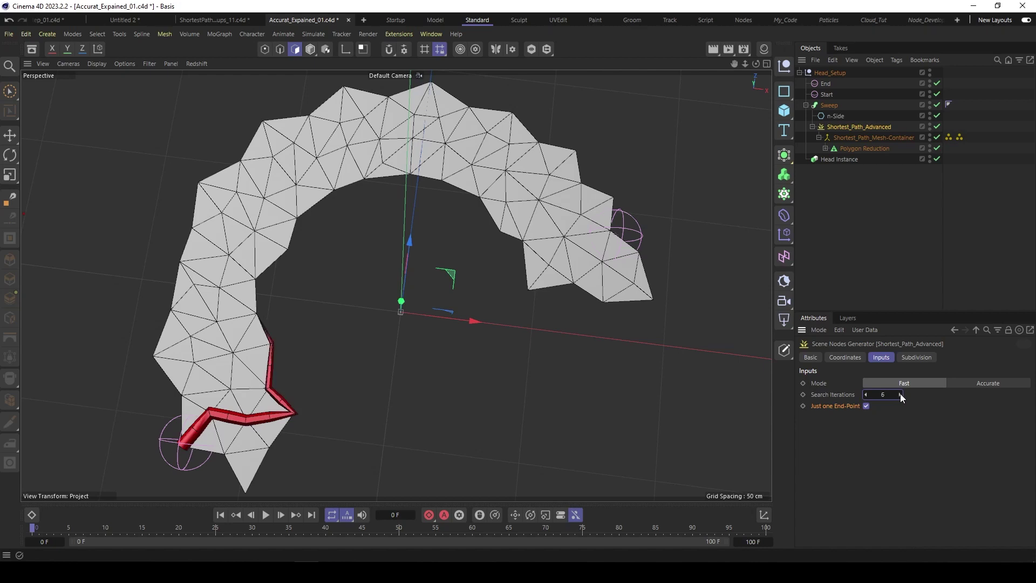
{"action": "left_click", "coordinate": [898, 395]}
{"action": "left_click", "coordinate": [899, 394]}
{"action": "left_click", "coordinate": [899, 394]}
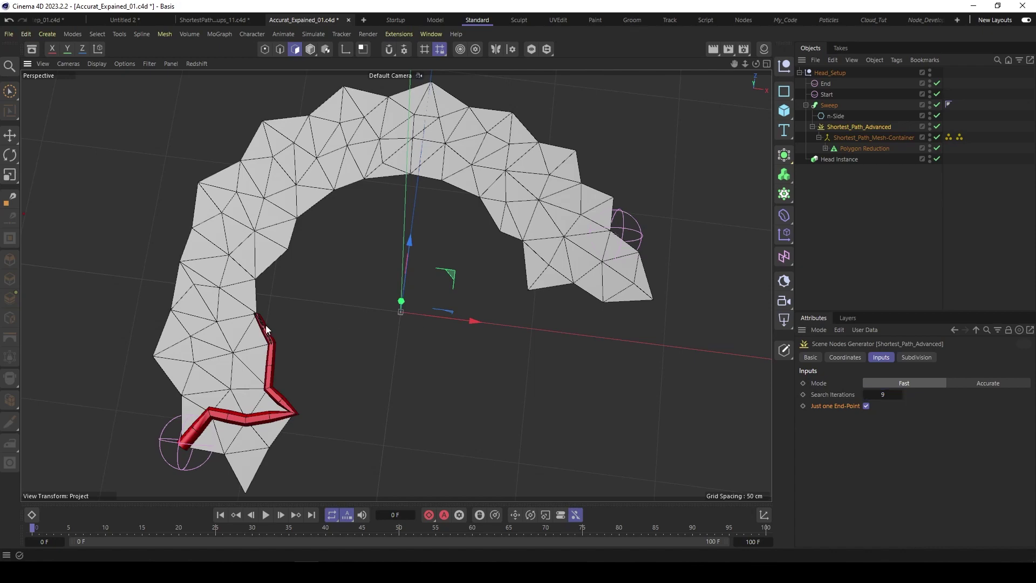
{"action": "scroll", "coordinate": [266, 324], "scroll_direction": "up", "scroll_amount": 5}
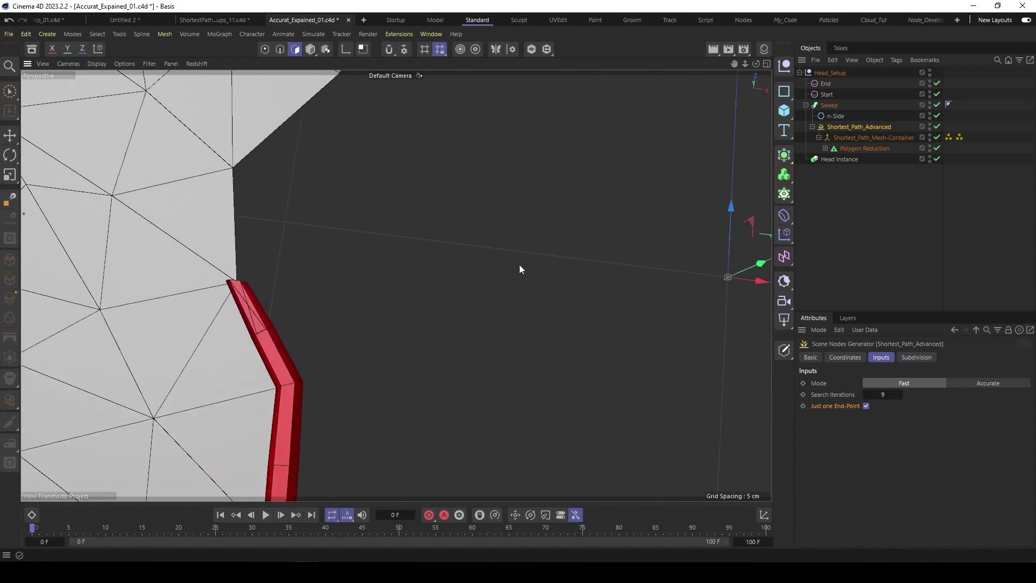
{"action": "scroll", "coordinate": [519, 269], "scroll_direction": "down", "scroll_amount": 5}
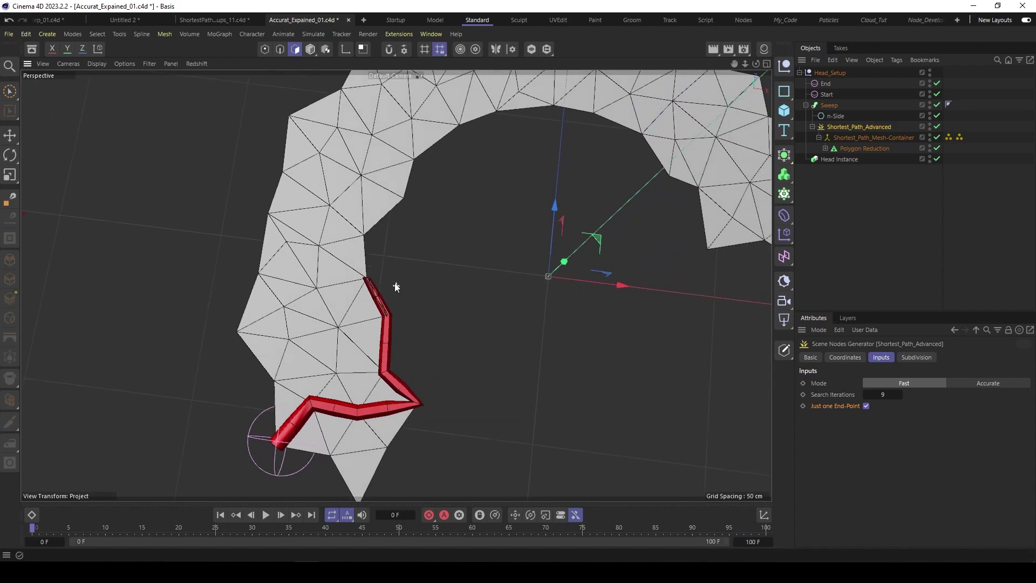
{"action": "scroll", "coordinate": [485, 276], "scroll_direction": "down", "scroll_amount": 1}
{"action": "middle_click_drag", "start_coordinate": [490, 276], "coordinate": [254, 326], "text": "alt"}
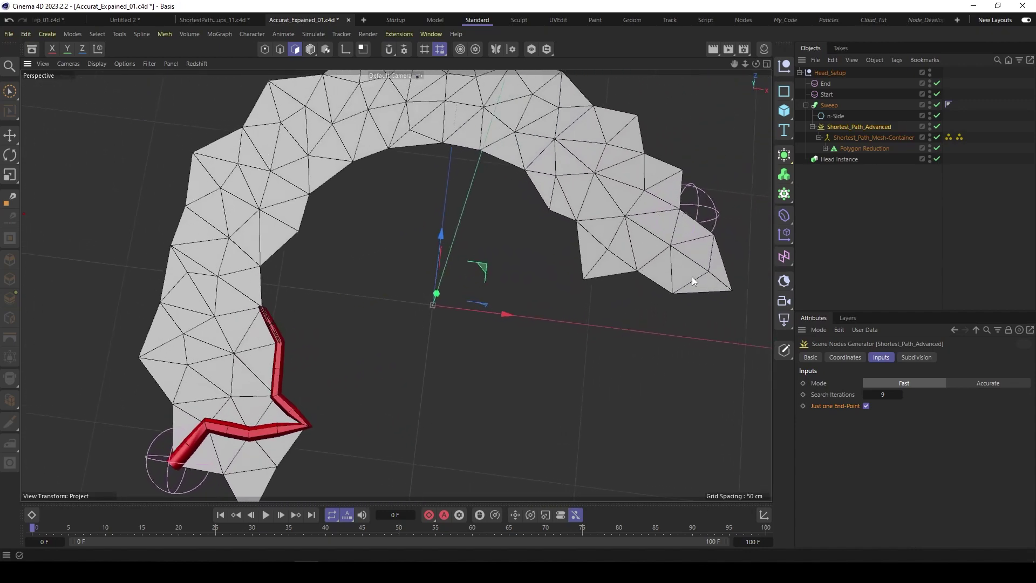
Step the Search Iterations down to 5 and back up to 10 to compare how the path advances
{"action": "left_click", "coordinate": [865, 394]}
{"action": "left_click", "coordinate": [865, 394]}
{"action": "left_click", "coordinate": [865, 395]}
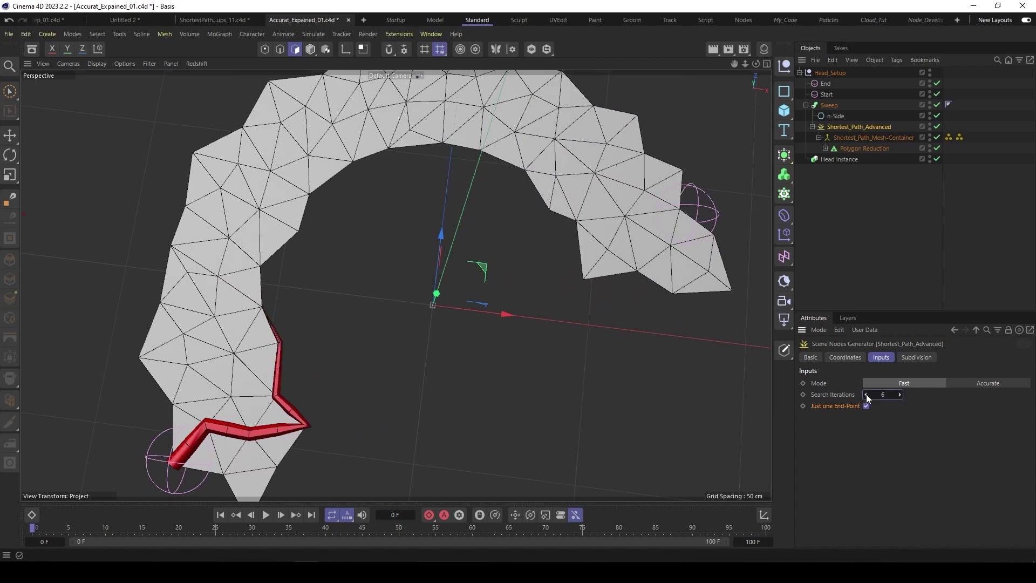
{"action": "left_click", "coordinate": [865, 395]}
{"action": "left_click", "coordinate": [900, 394]}
{"action": "left_click", "coordinate": [899, 395]}
{"action": "left_click", "coordinate": [899, 393]}
{"action": "left_click", "coordinate": [899, 394]}
{"action": "left_click", "coordinate": [900, 394]}
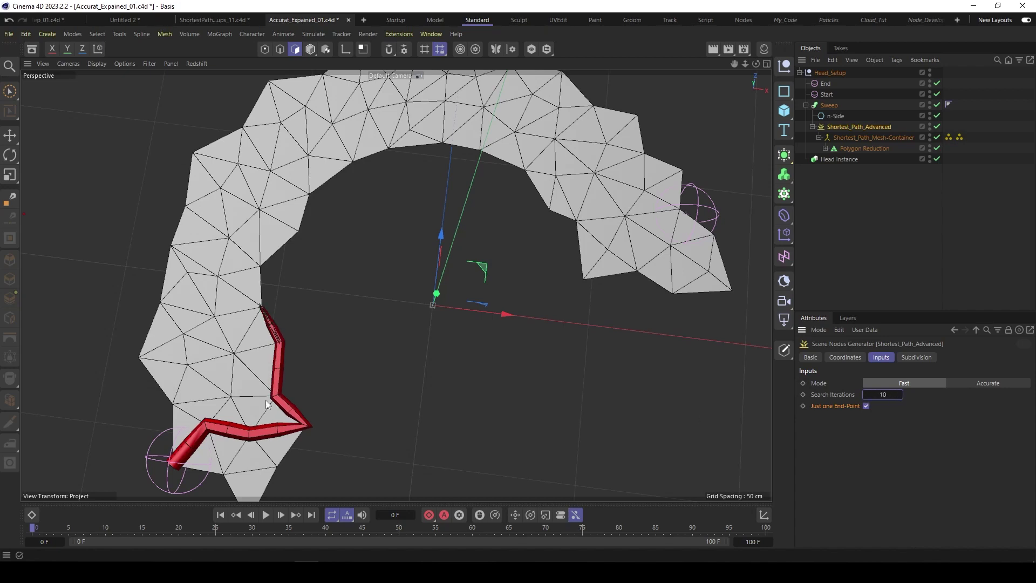
Set the path search mode to Accurate and keep raising the Search Iterations past 14
{"action": "left_click", "coordinate": [992, 383]}
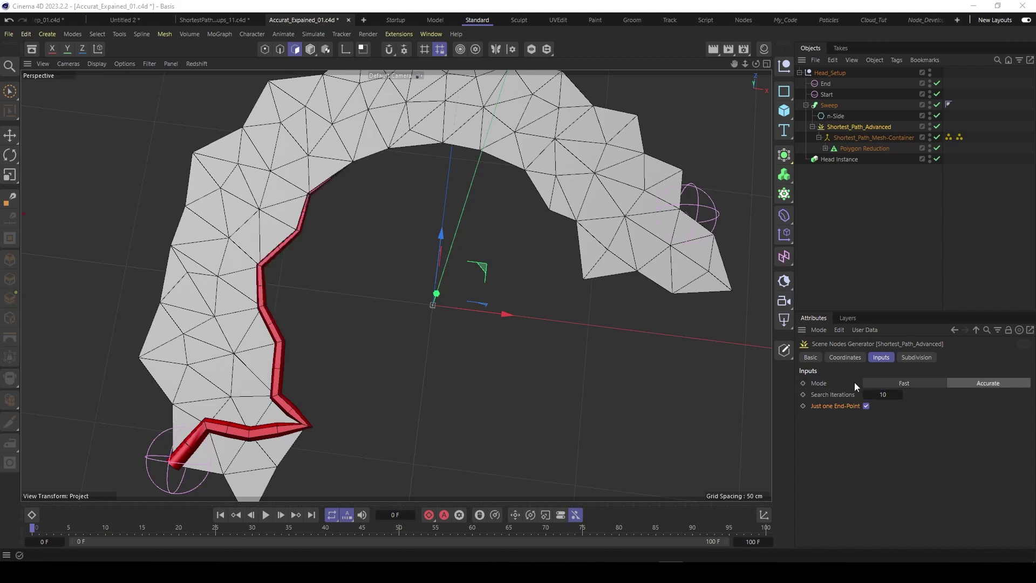
{"action": "left_click", "coordinate": [900, 394]}
{"action": "left_click", "coordinate": [901, 394]}
{"action": "left_click", "coordinate": [901, 395]}
{"action": "left_click", "coordinate": [901, 394]}
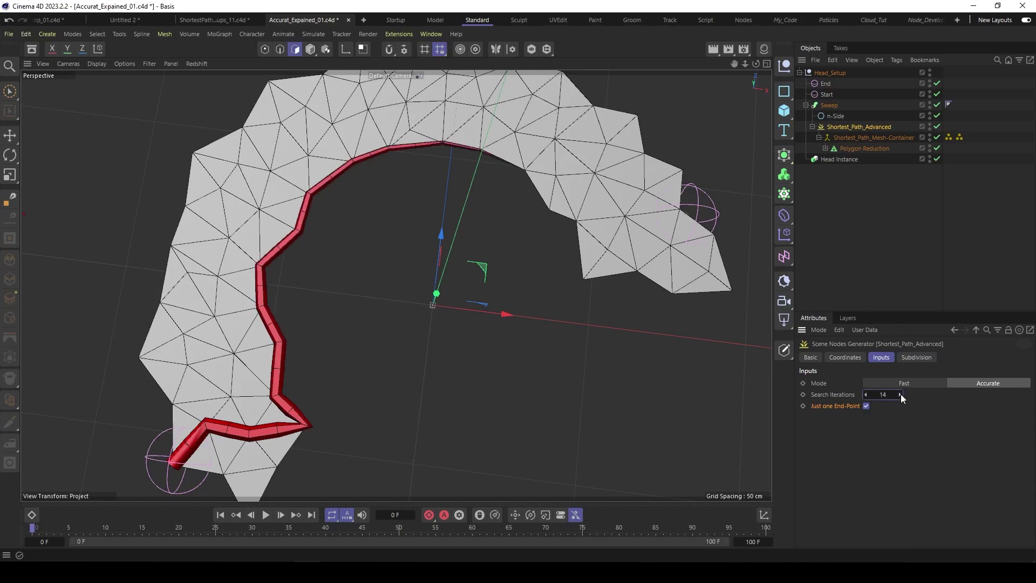
{"action": "left_click", "coordinate": [900, 394]}
{"action": "left_click", "coordinate": [901, 394]}
{"action": "left_click", "coordinate": [900, 394]}
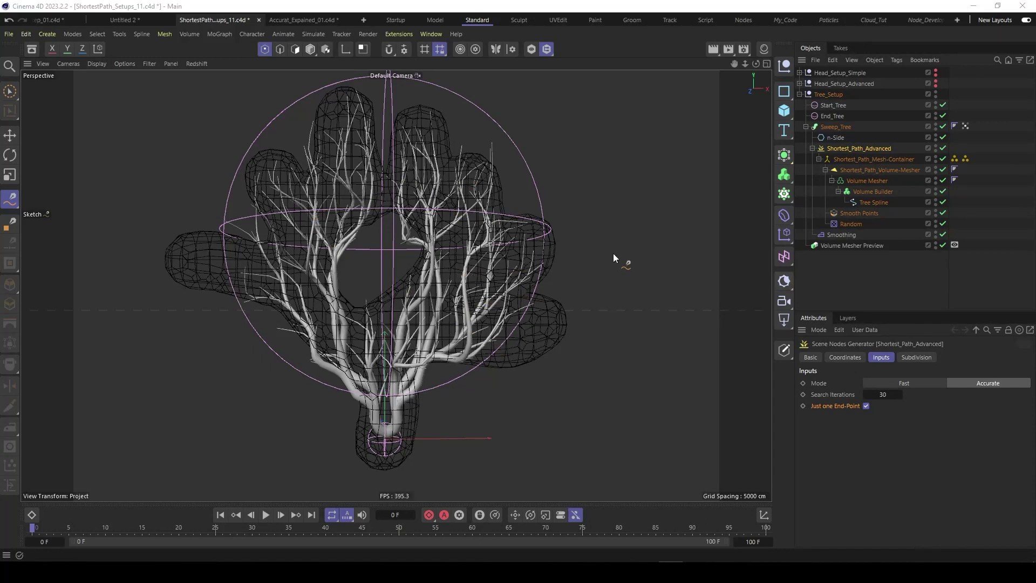
In ShortestPath_Setups_11, disable Shortest_Path_Advanced and toggle its mesh container off and on to inspect the randomized volume mesh
{"action": "scroll", "coordinate": [428, 312], "scroll_direction": "up", "scroll_amount": 5}
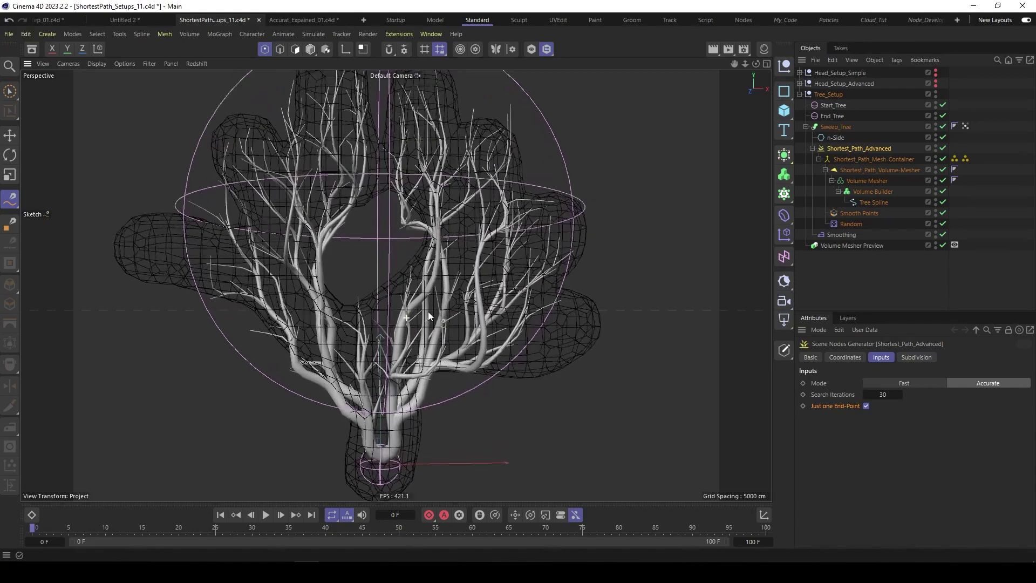
{"action": "scroll", "coordinate": [436, 307], "scroll_direction": "up", "scroll_amount": 4}
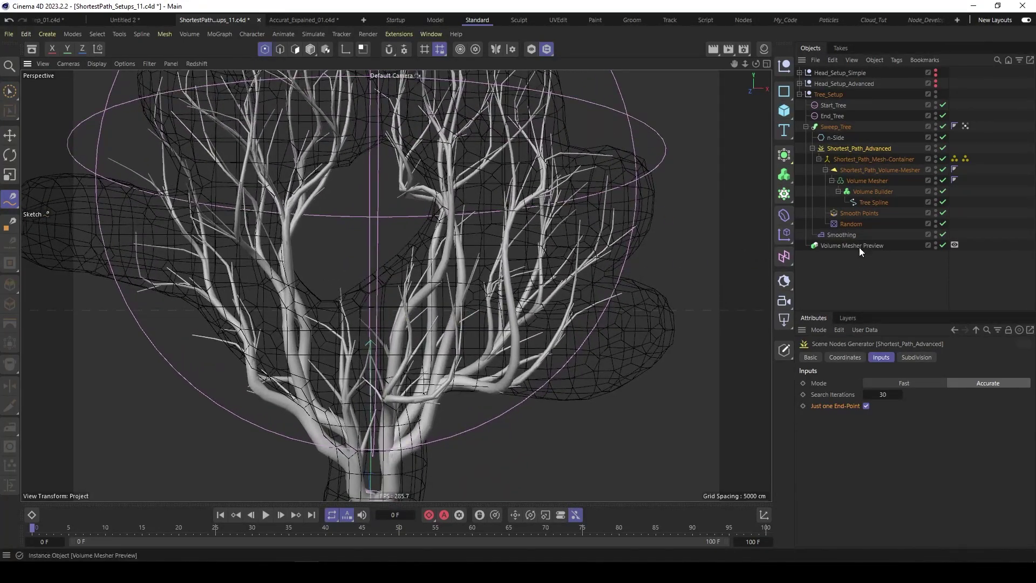
{"action": "left_click", "coordinate": [835, 222]}
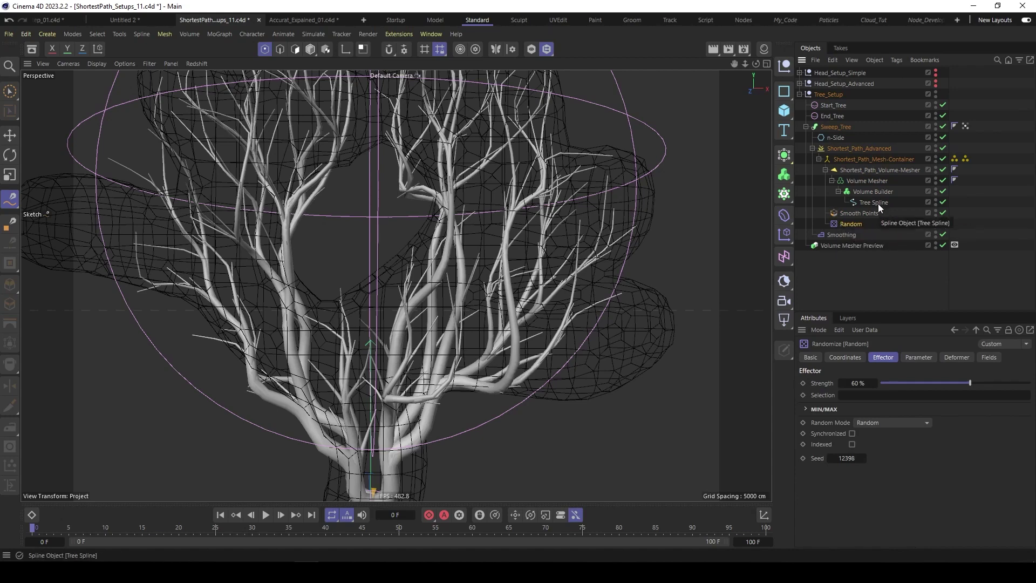
{"action": "left_click", "coordinate": [943, 148]}
{"action": "left_click", "coordinate": [942, 158]}
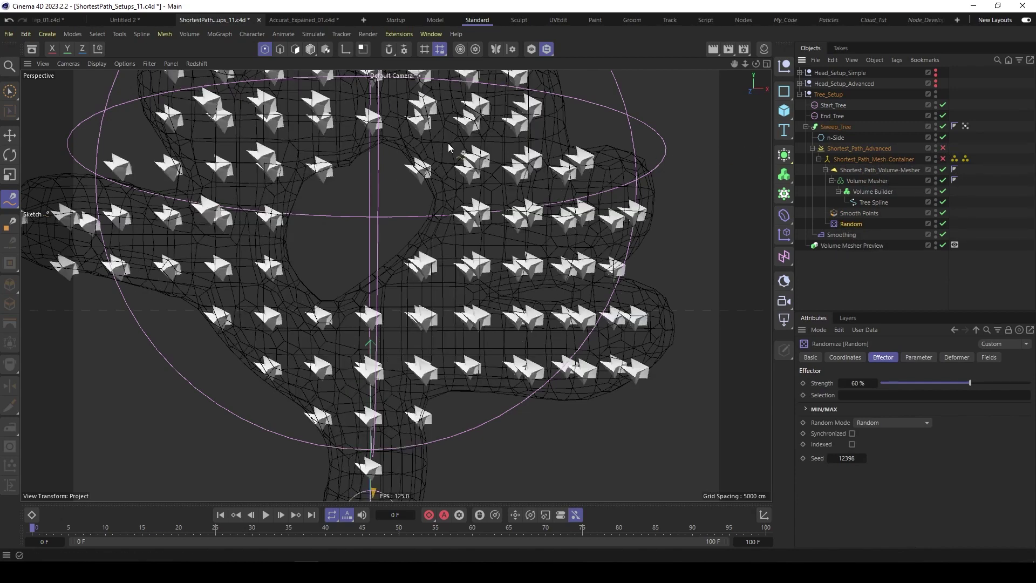
{"action": "left_click", "coordinate": [942, 158]}
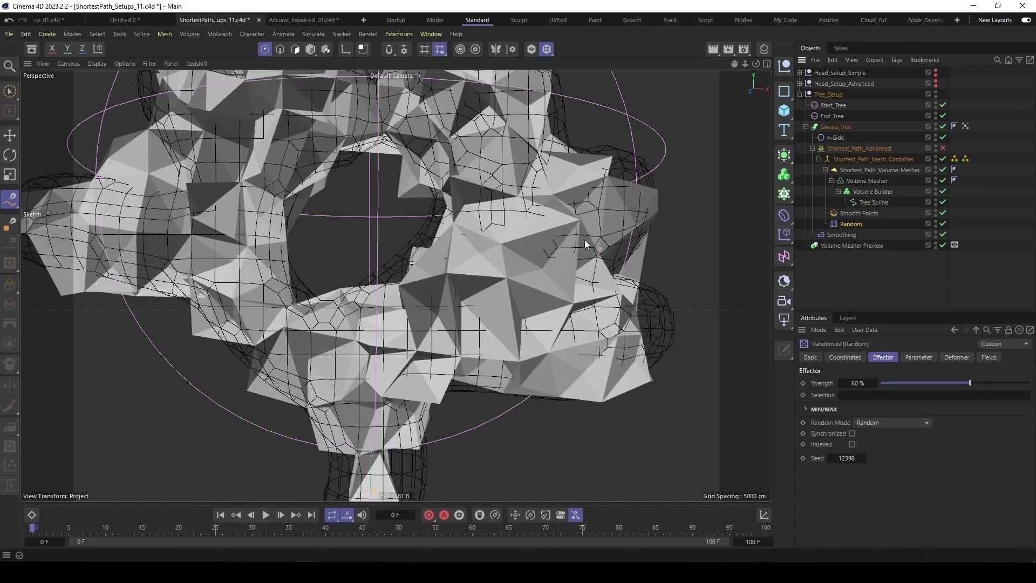
Change the Random effector's seed to 12401, re-enable Shortest_Path_Advanced and step the seed on to 12406
{"action": "left_click_drag", "start_coordinate": [857, 458], "coordinate": [864, 457]}
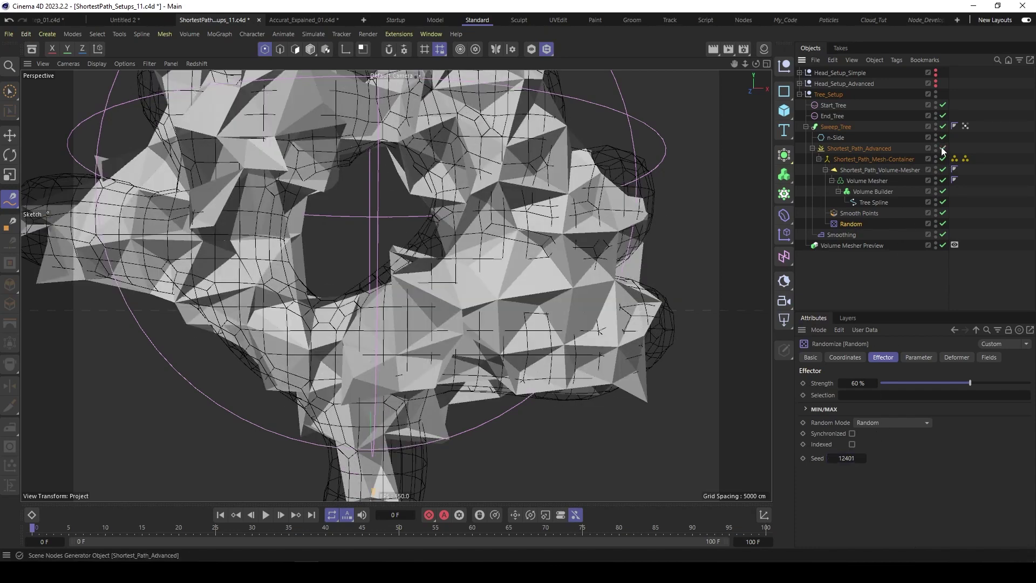
{"action": "left_click", "coordinate": [942, 148]}
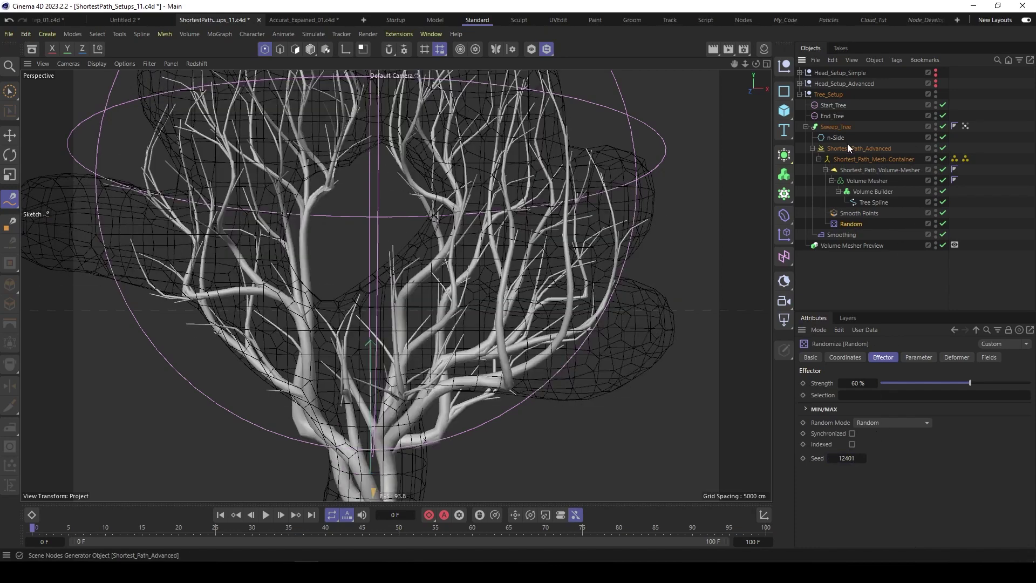
{"action": "left_click", "coordinate": [865, 458]}
{"action": "left_click", "coordinate": [864, 458]}
{"action": "left_click", "coordinate": [864, 457]}
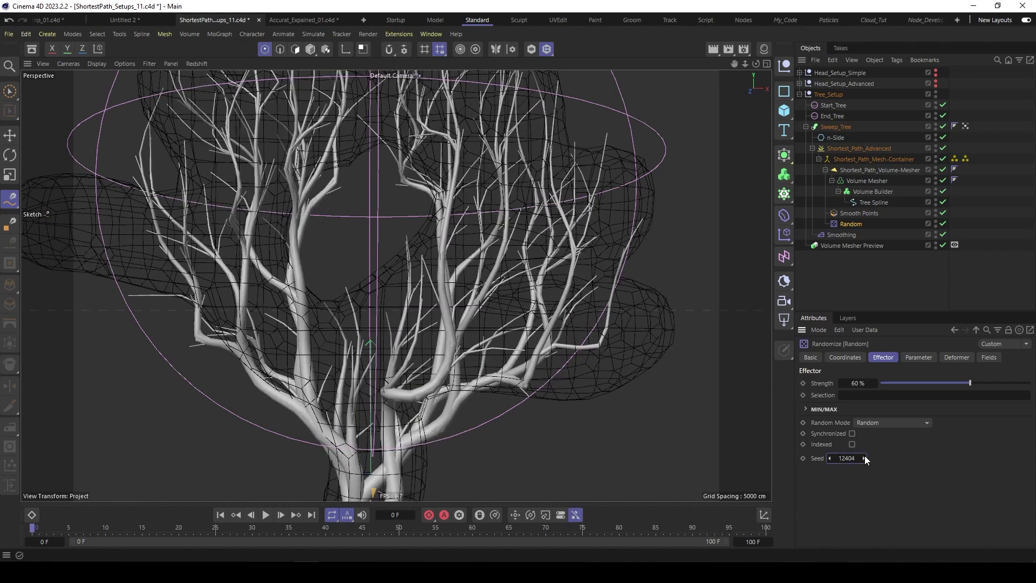
{"action": "left_click", "coordinate": [864, 458]}
{"action": "left_click", "coordinate": [864, 457]}
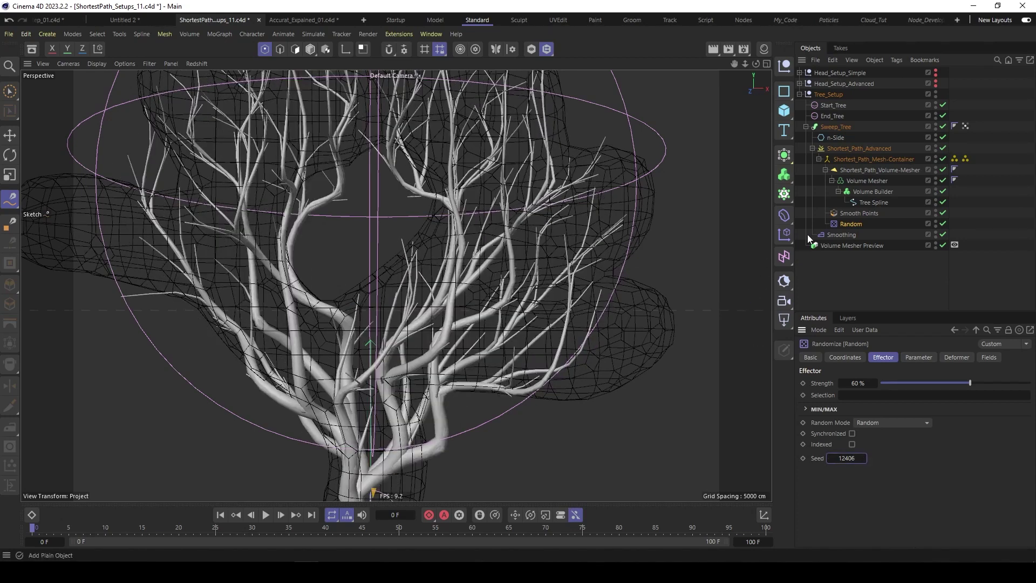
Raise the Smoothing deformer's iterations to 6 and inspect the tree's branches
{"action": "left_click", "coordinate": [833, 234]}
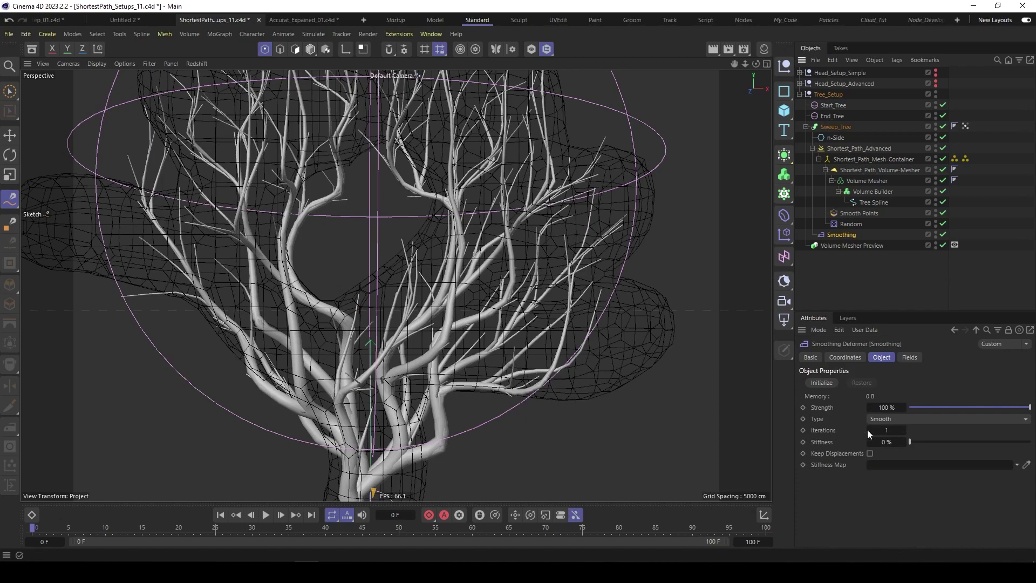
{"action": "left_click", "coordinate": [903, 429]}
{"action": "left_click", "coordinate": [903, 430]}
{"action": "left_click", "coordinate": [903, 429]}
{"action": "left_click", "coordinate": [903, 429]}
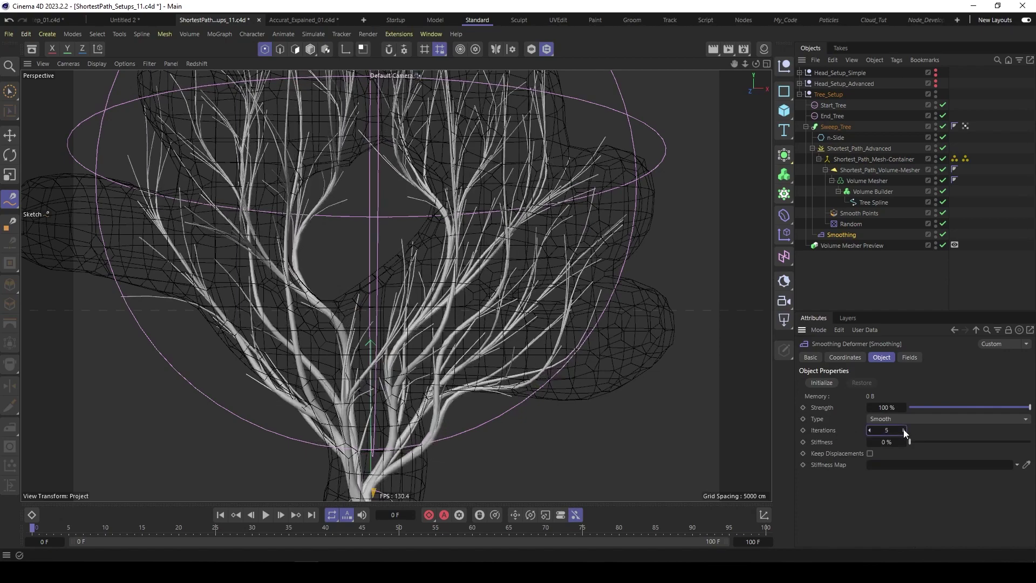
{"action": "left_click", "coordinate": [903, 430]}
{"action": "middle_click_drag", "start_coordinate": [450, 327], "coordinate": [458, 295], "text": "alt"}
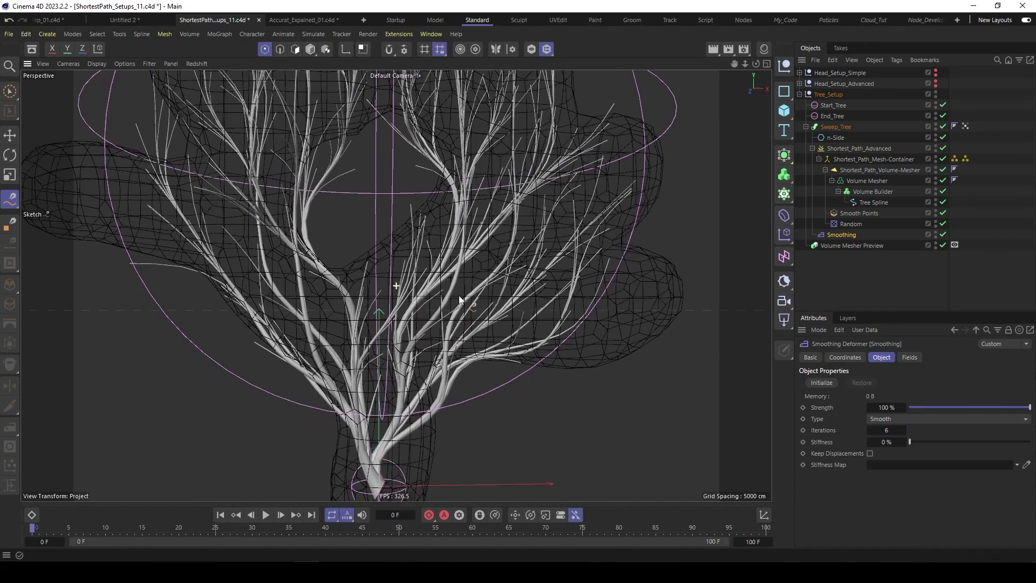
{"action": "mouse_move", "coordinate": [449, 268]}
{"action": "right_mouse_down", "text": "alt"}
{"action": "mouse_move", "coordinate": [414, 274]}
{"action": "mouse_move", "coordinate": [467, 273]}
{"action": "right_mouse_up", "text": "alt"}
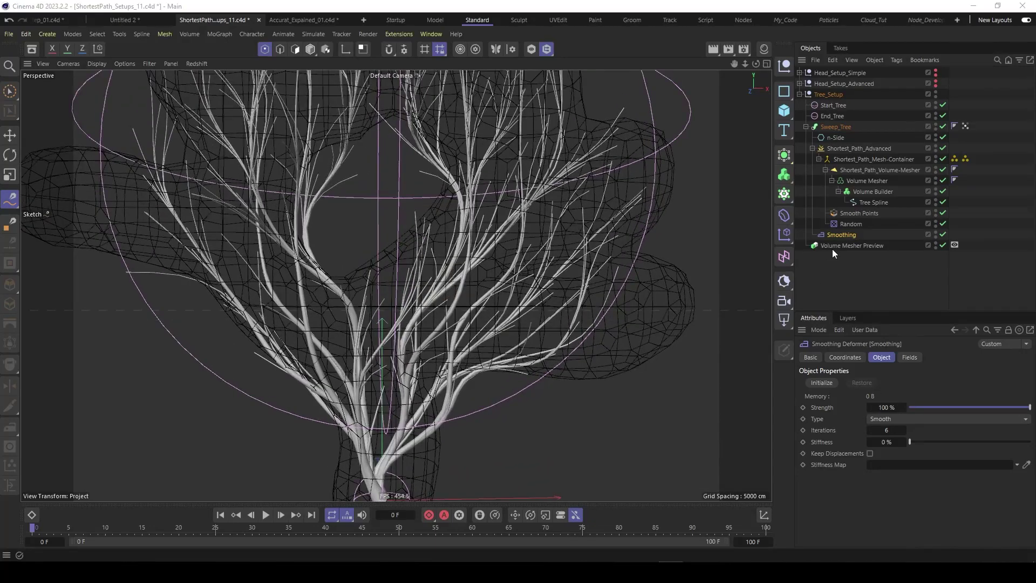
Set the Smoothing deformer's iterations back to 1
{"action": "left_click", "coordinate": [884, 430]}
{"action": "type", "text": "1"}
{"action": "key", "text": "Return"}
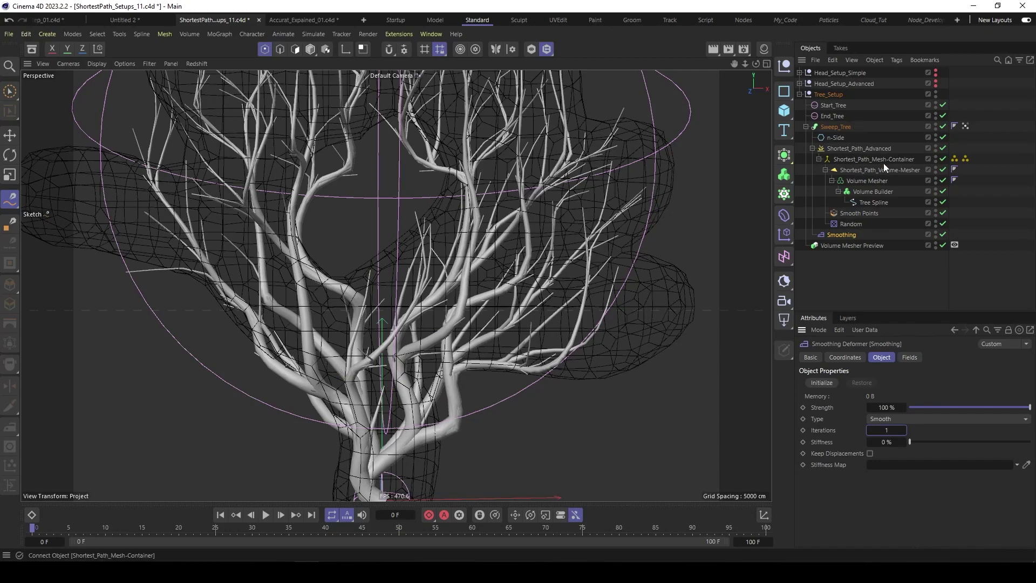
Try None for the intermediate points in the subdivision settings of Shortest_Path_Advanced, and restore Uniform
{"action": "left_click", "coordinate": [856, 147]}
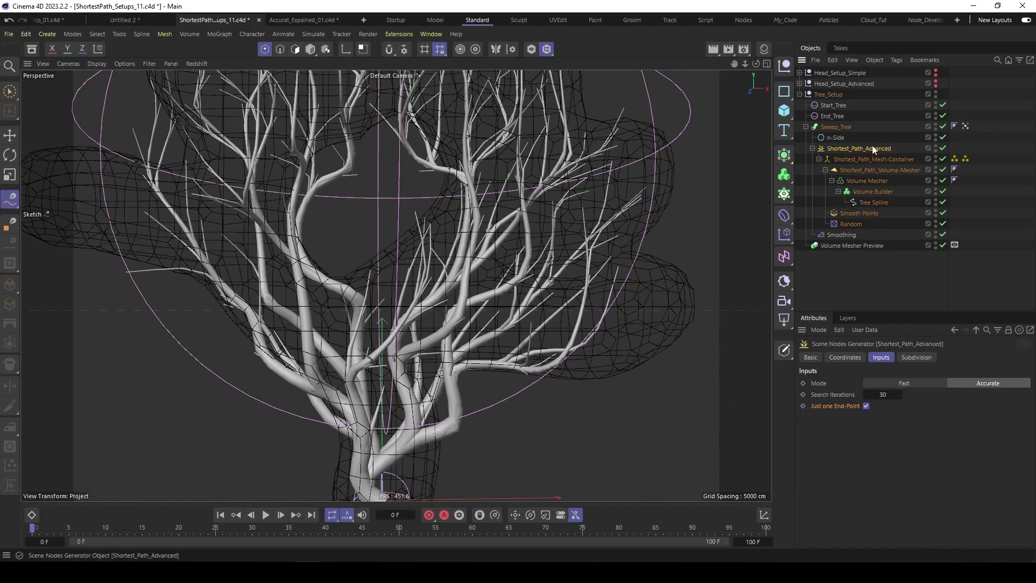
{"action": "left_click", "coordinate": [916, 356]}
{"action": "left_click_drag", "start_coordinate": [895, 310], "coordinate": [896, 292]}
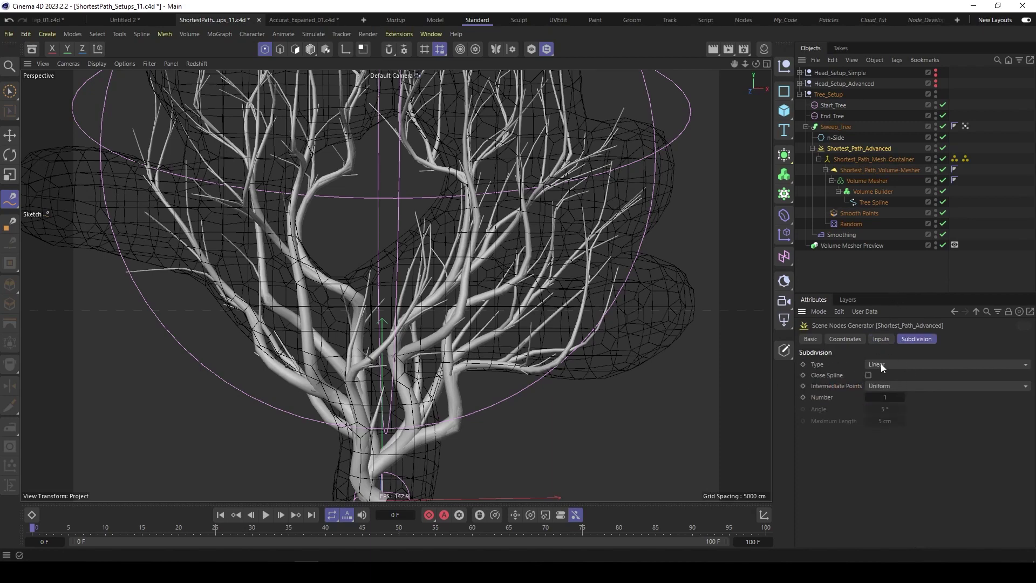
{"action": "left_click", "coordinate": [888, 386]}
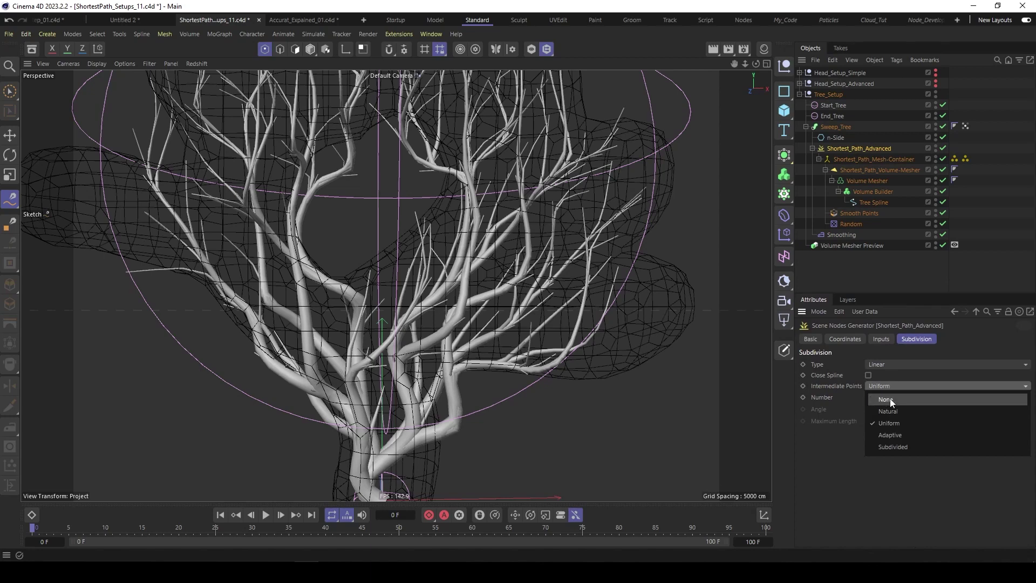
{"action": "left_click", "coordinate": [890, 401]}
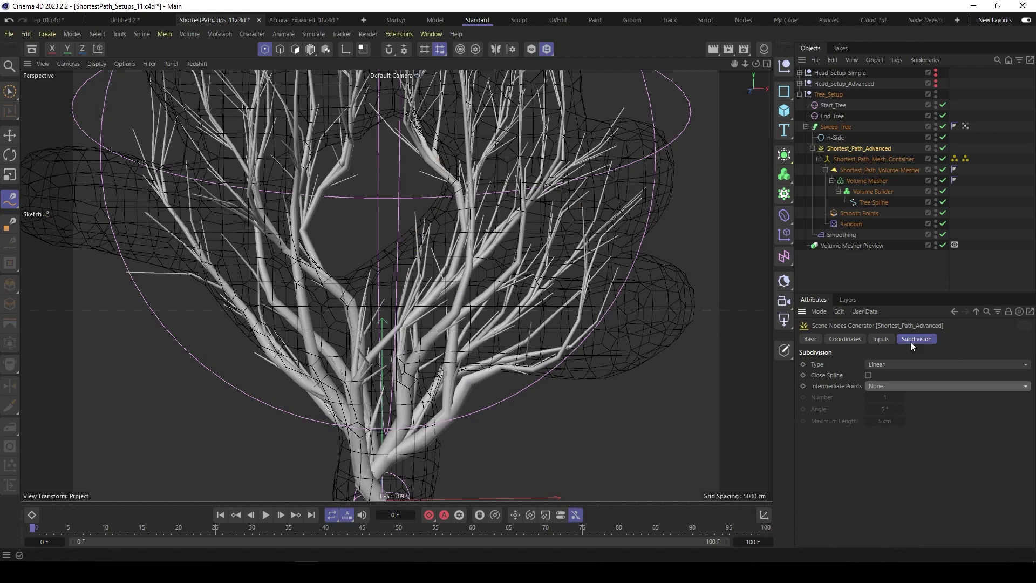
{"action": "left_click", "coordinate": [896, 384]}
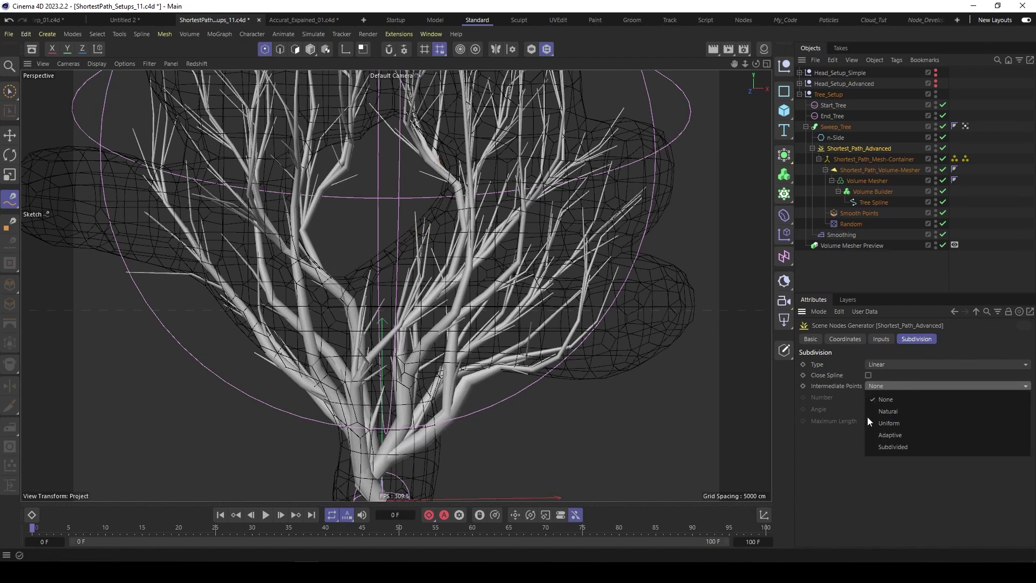
{"action": "left_click", "coordinate": [896, 423]}
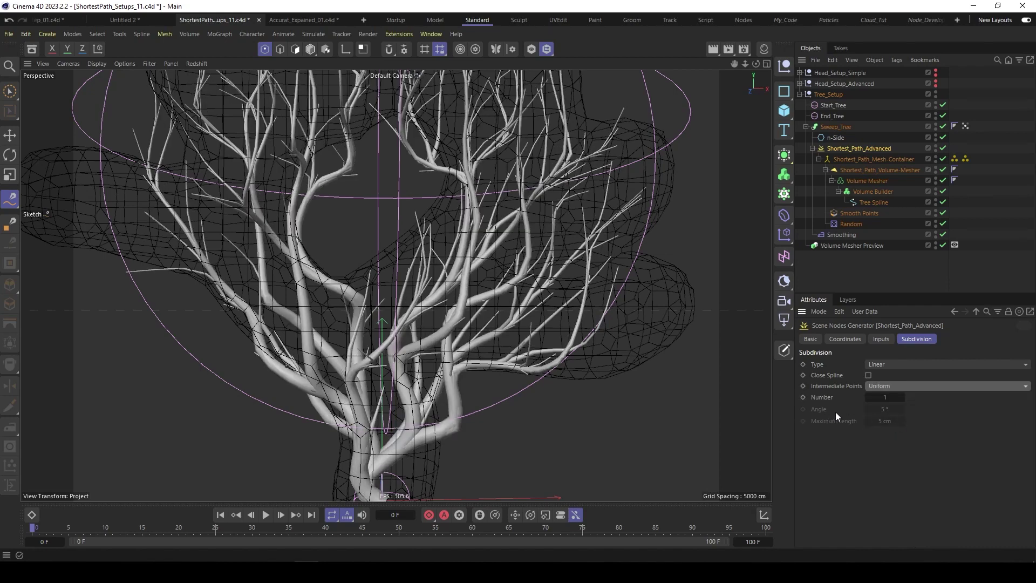
Set the number of intermediate points of Shortest_Path_Advanced to 4
{"action": "left_click", "coordinate": [902, 397]}
{"action": "left_click", "coordinate": [901, 397]}
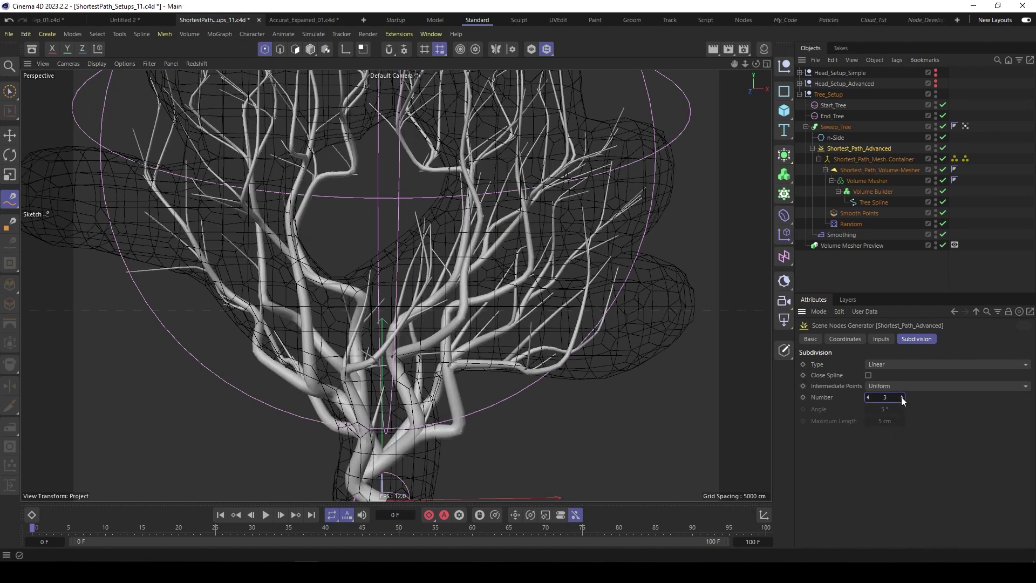
{"action": "left_click", "coordinate": [901, 397]}
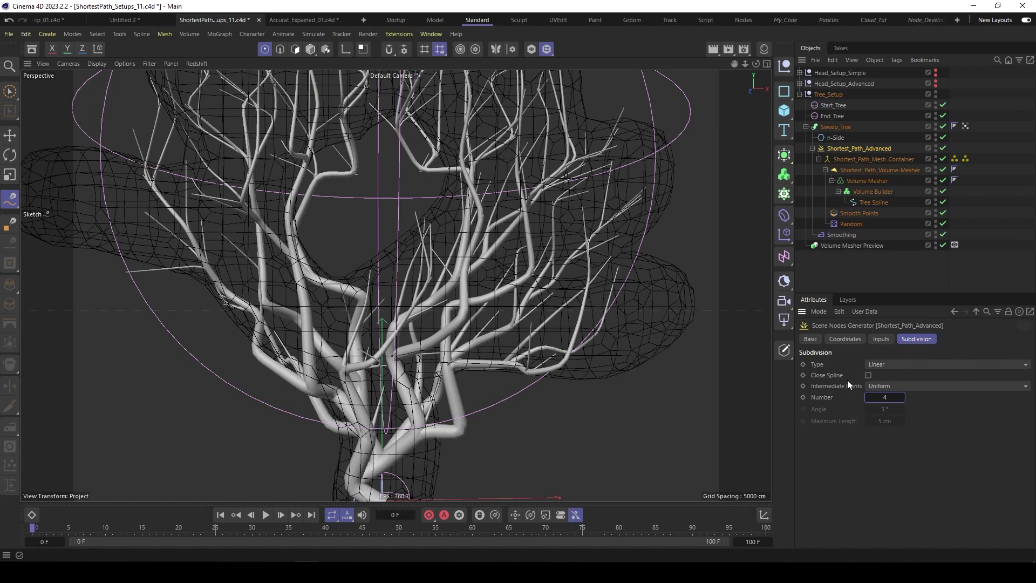
Set the Random effector's seed to 12408
{"action": "left_click", "coordinate": [847, 223]}
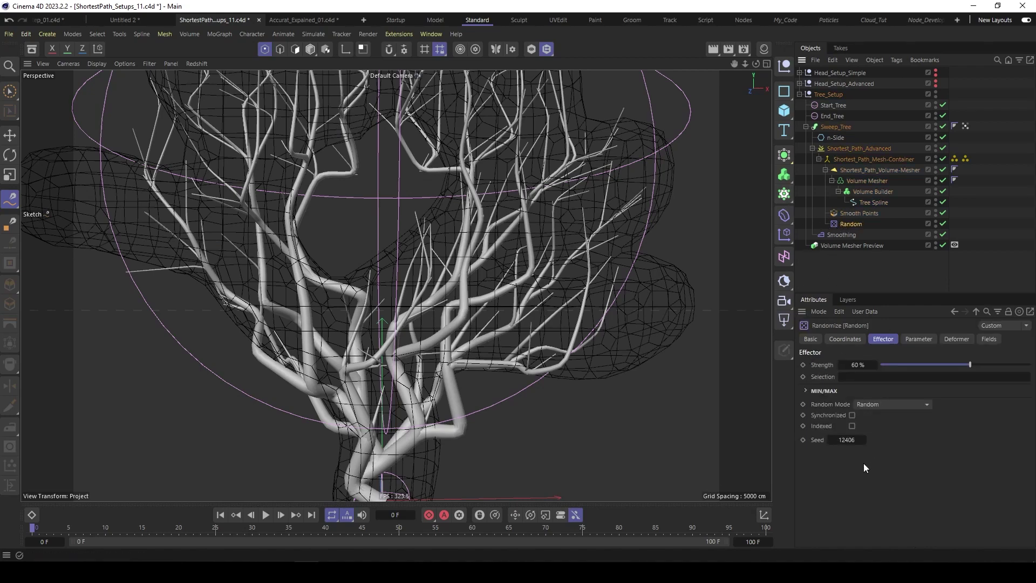
{"action": "left_click", "coordinate": [863, 439]}
{"action": "left_click", "coordinate": [863, 439]}
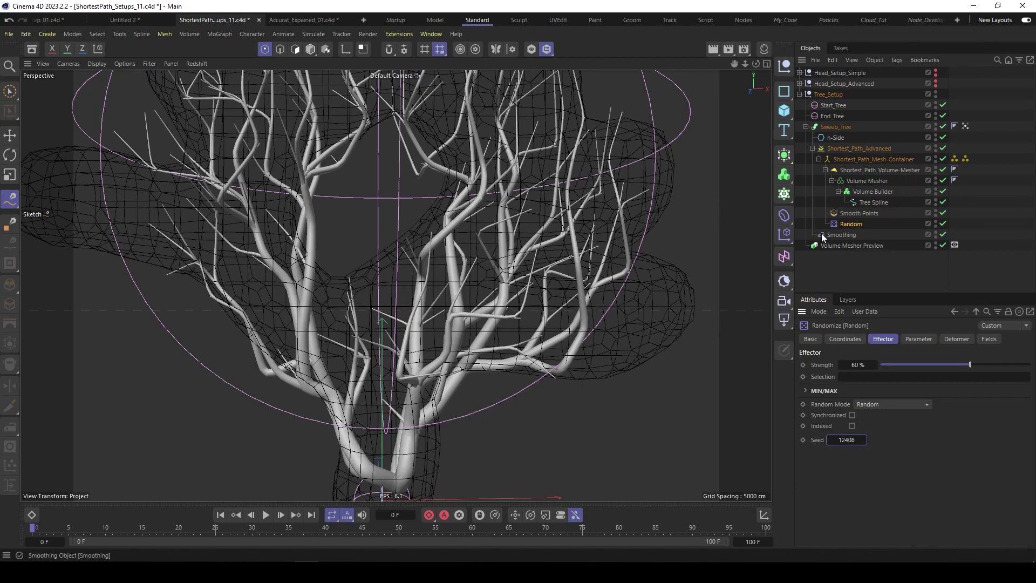
Raise the Smoothing deformer's iterations to 6 and inspect more of the tree with its new branch layout
{"action": "left_click", "coordinate": [837, 234]}
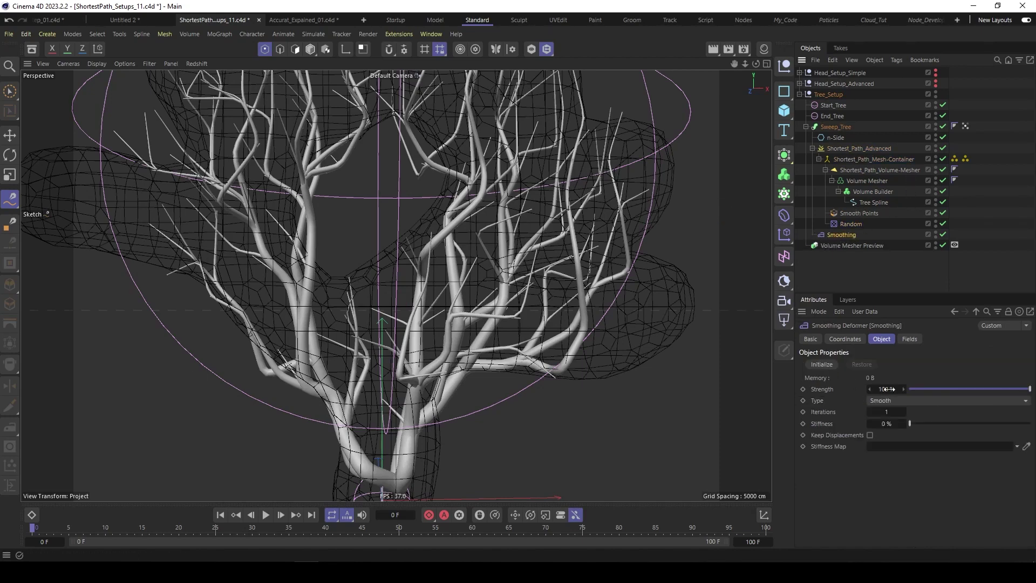
{"action": "left_click", "coordinate": [904, 411]}
{"action": "left_click", "coordinate": [904, 411]}
{"action": "left_click", "coordinate": [904, 411]}
{"action": "left_click", "coordinate": [904, 411]}
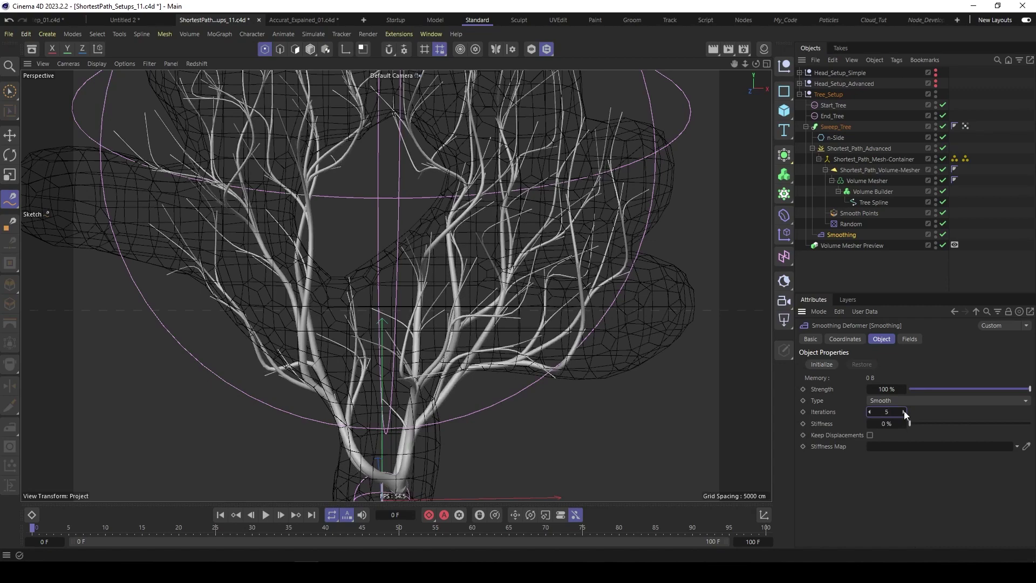
{"action": "left_click", "coordinate": [905, 411]}
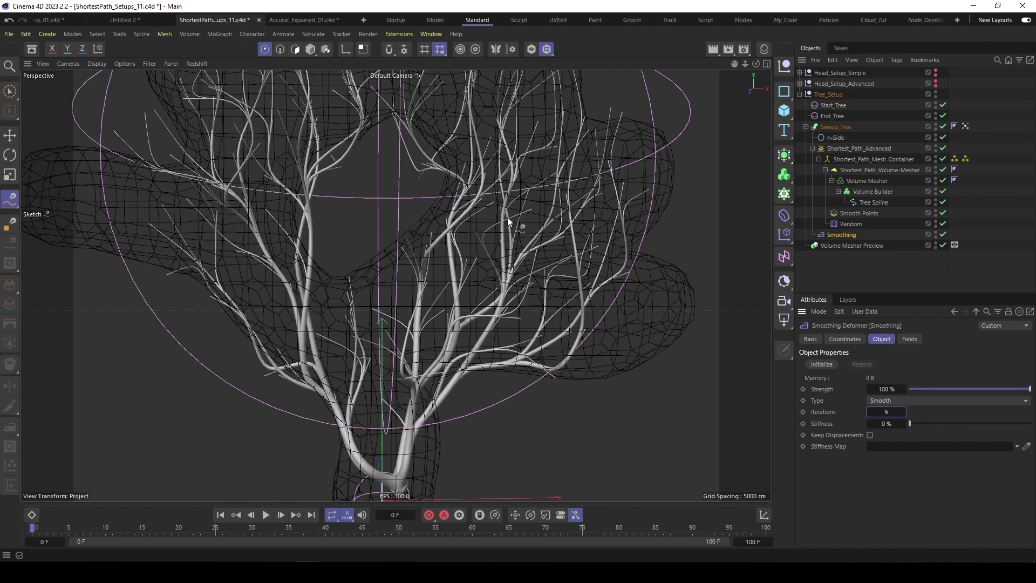
{"action": "right_click_drag", "start_coordinate": [518, 213], "coordinate": [491, 216], "text": "alt"}
{"action": "middle_click_drag", "start_coordinate": [505, 215], "coordinate": [500, 239], "text": "alt"}
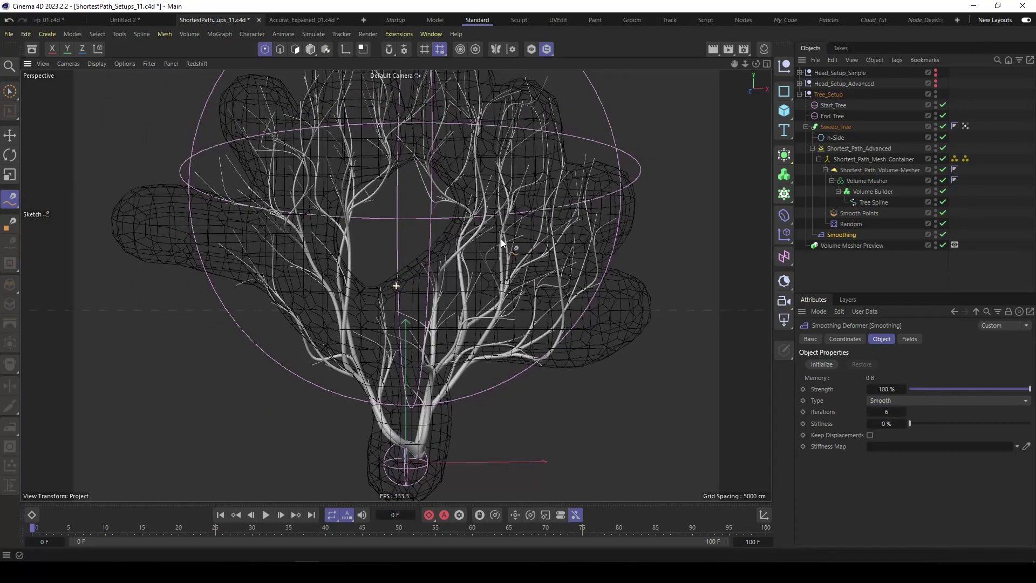